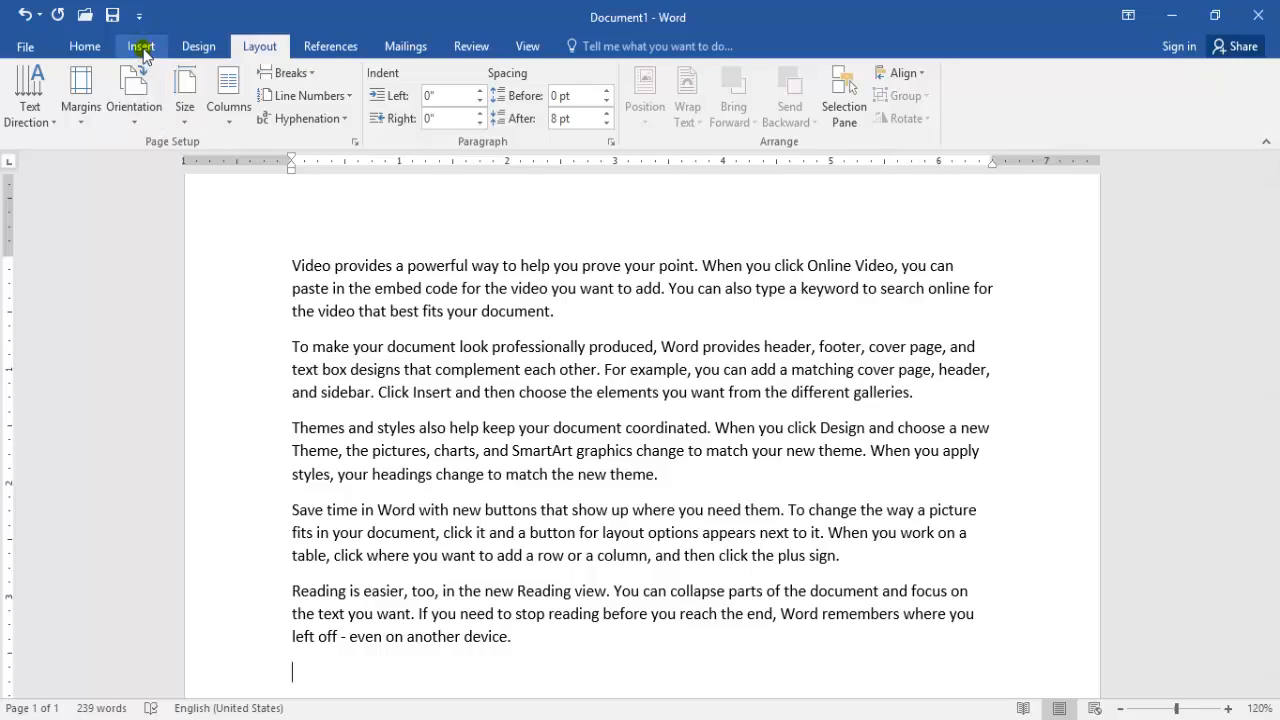
Draw a Smiley Face shape about 1.6 inches across over the first paragraphs of the document
left_click(141, 46)
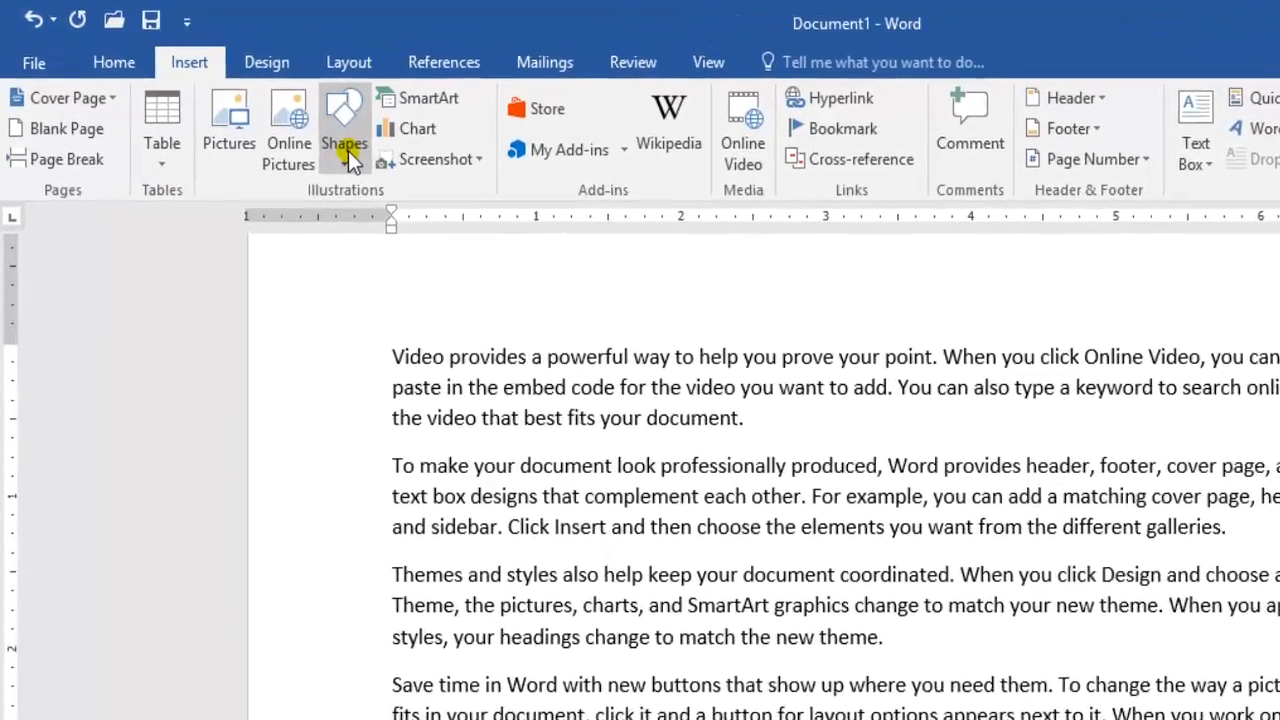
left_click(345, 150)
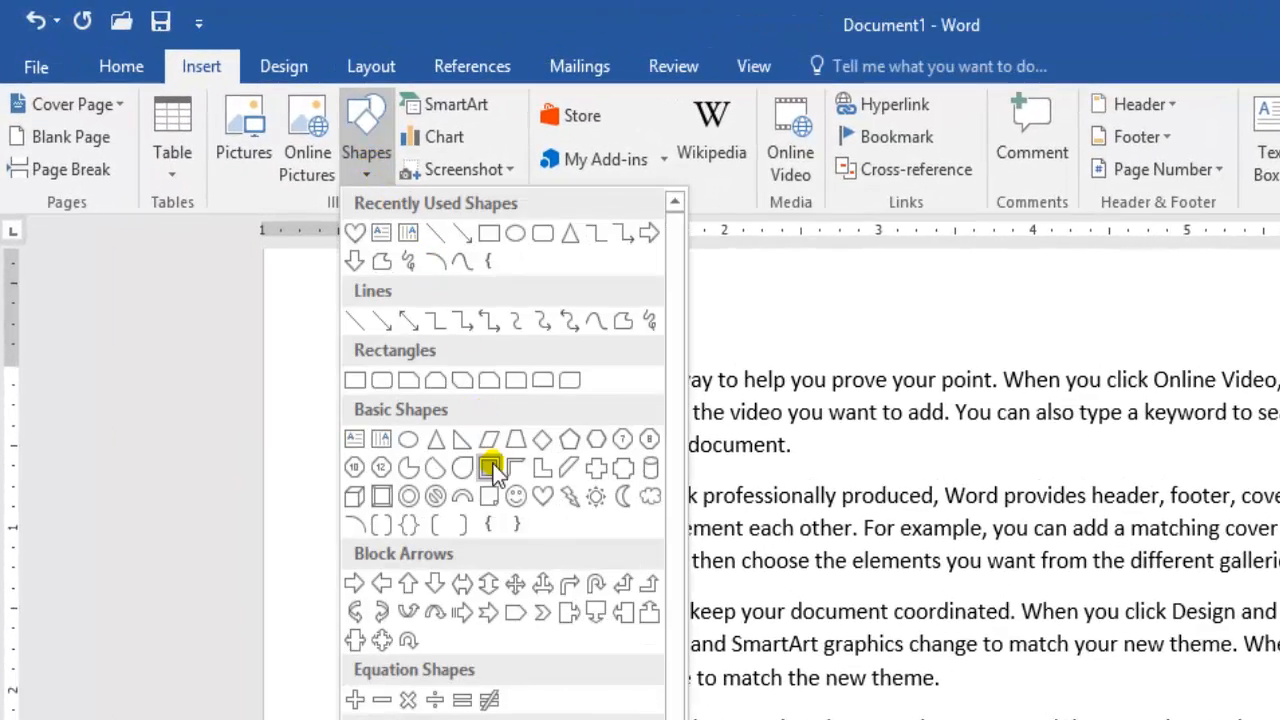
left_click(515, 496)
left_click_drag(810, 402, 1012, 588)
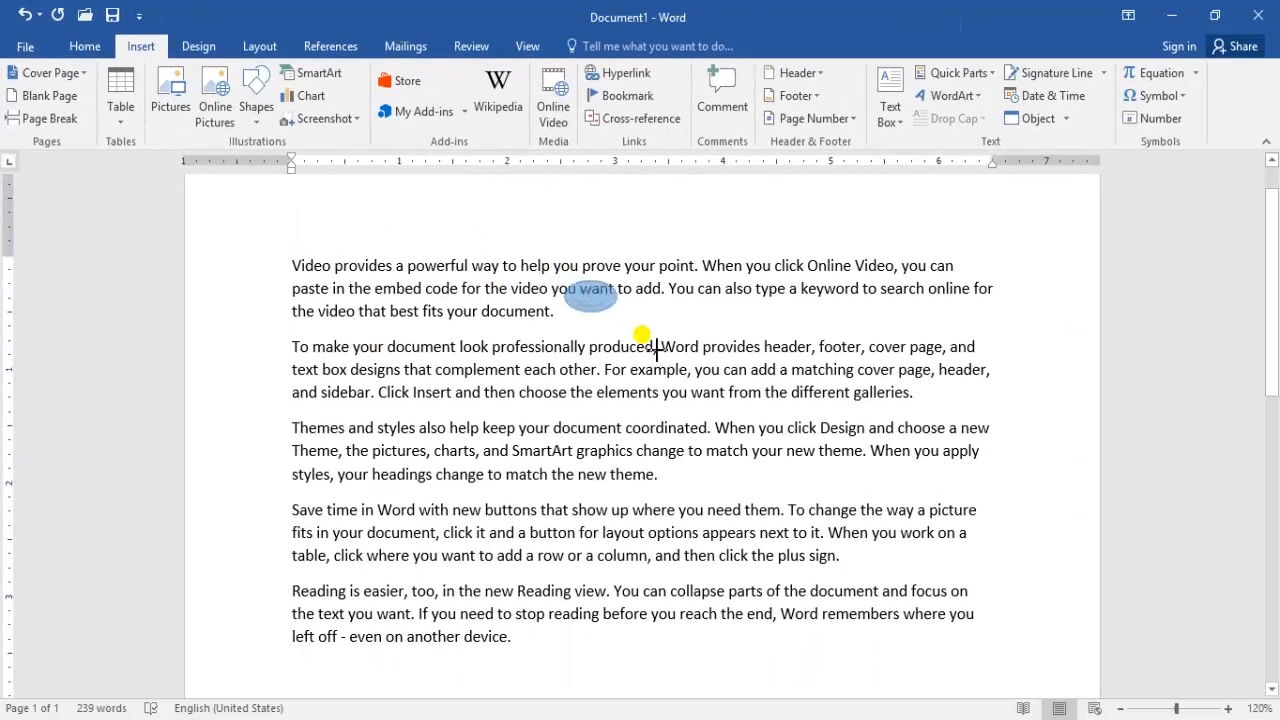
mouse_move(706, 413)
left_mouse_down()
mouse_move(749, 471)
mouse_move(739, 460)
left_mouse_up()
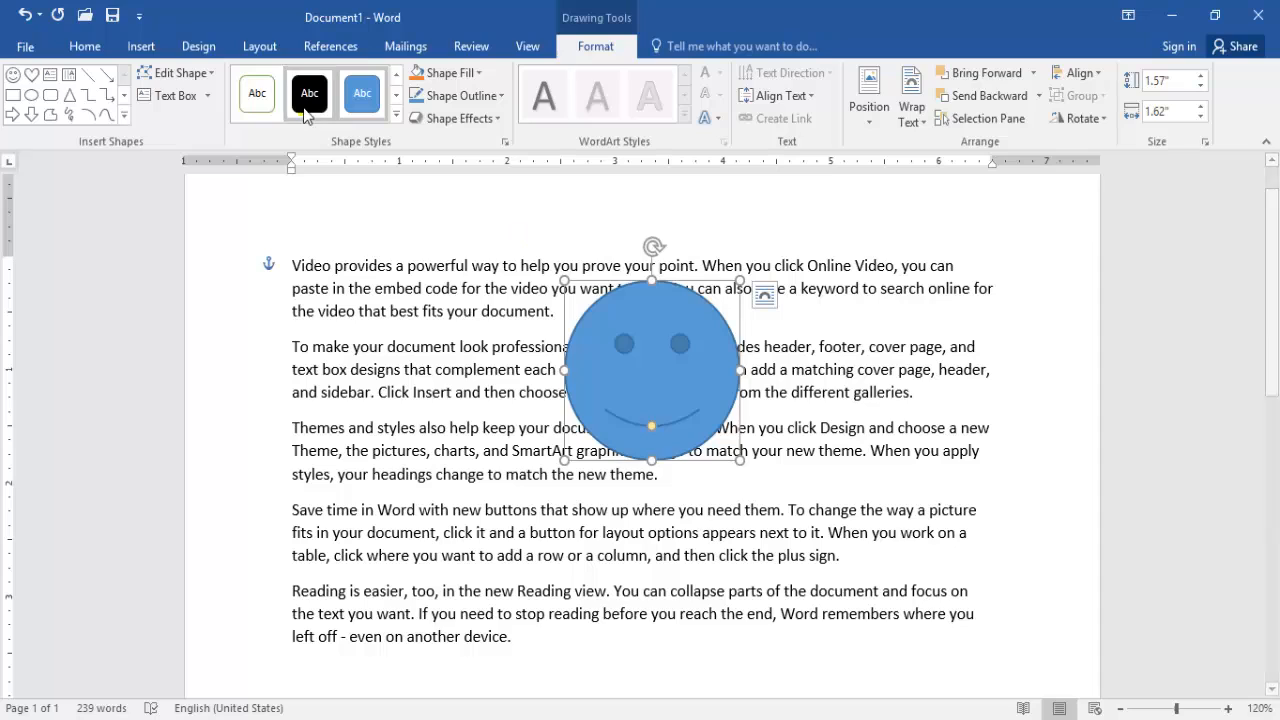
Position the smiley face in line with the text
left_click(256, 47)
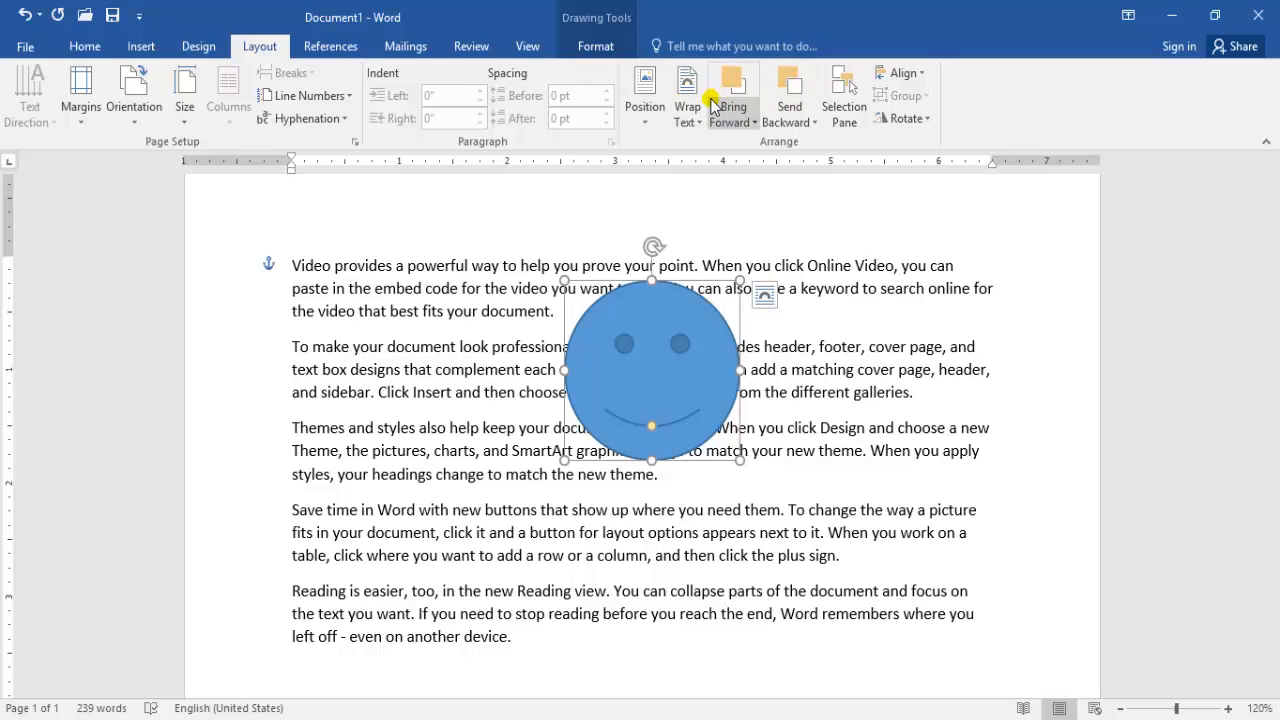
left_click(645, 118)
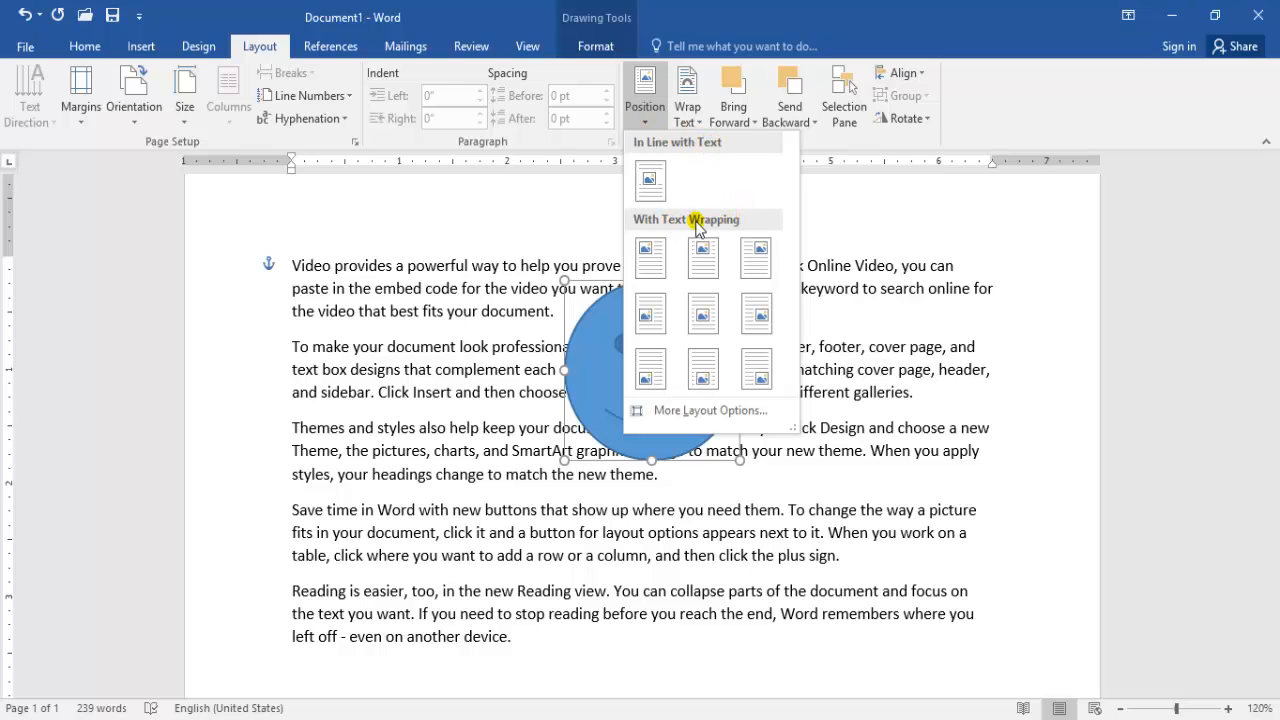
left_click(651, 181)
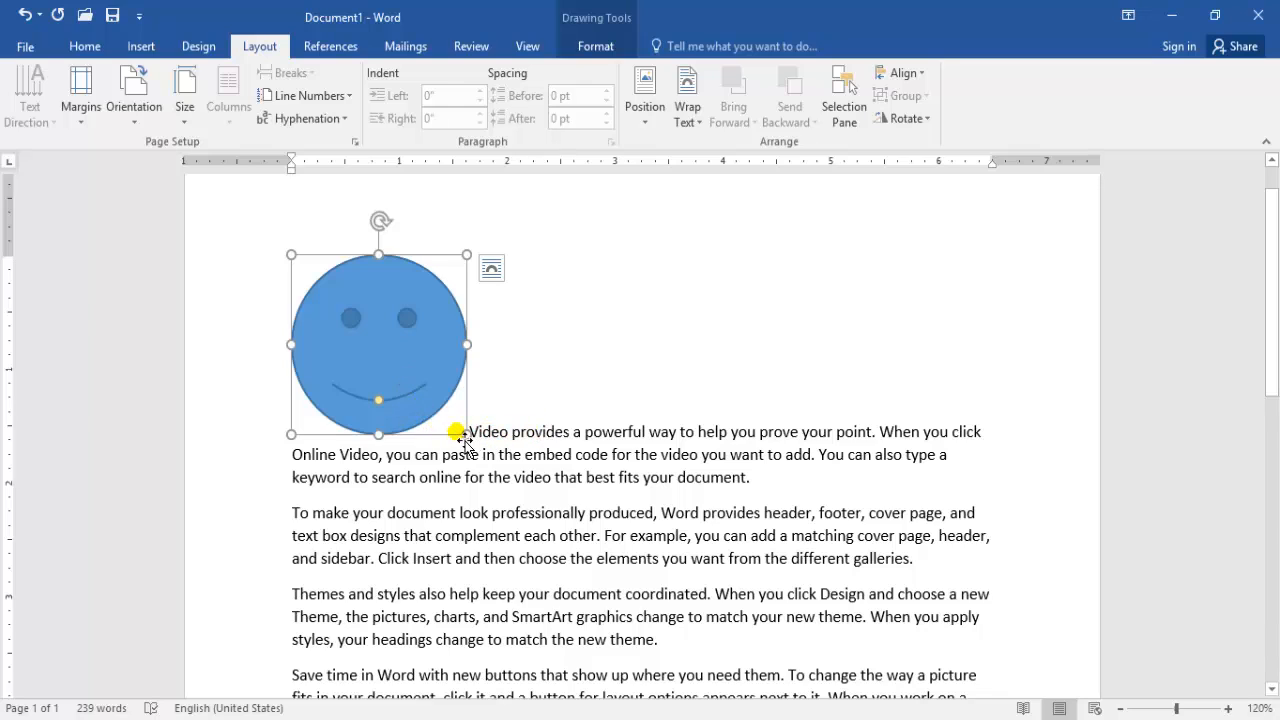
Position the smiley face at the page's top left with text wrapping, and shrink it from its lower-right corner
left_click(652, 116)
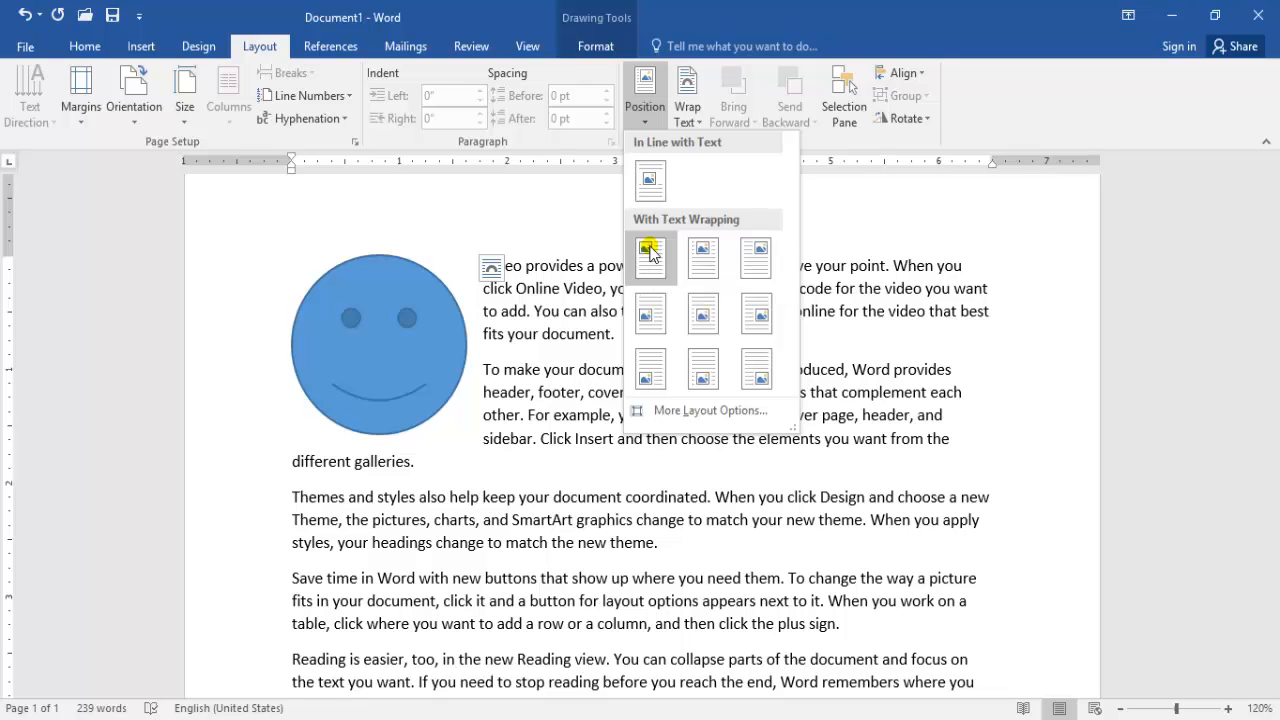
left_click(650, 251)
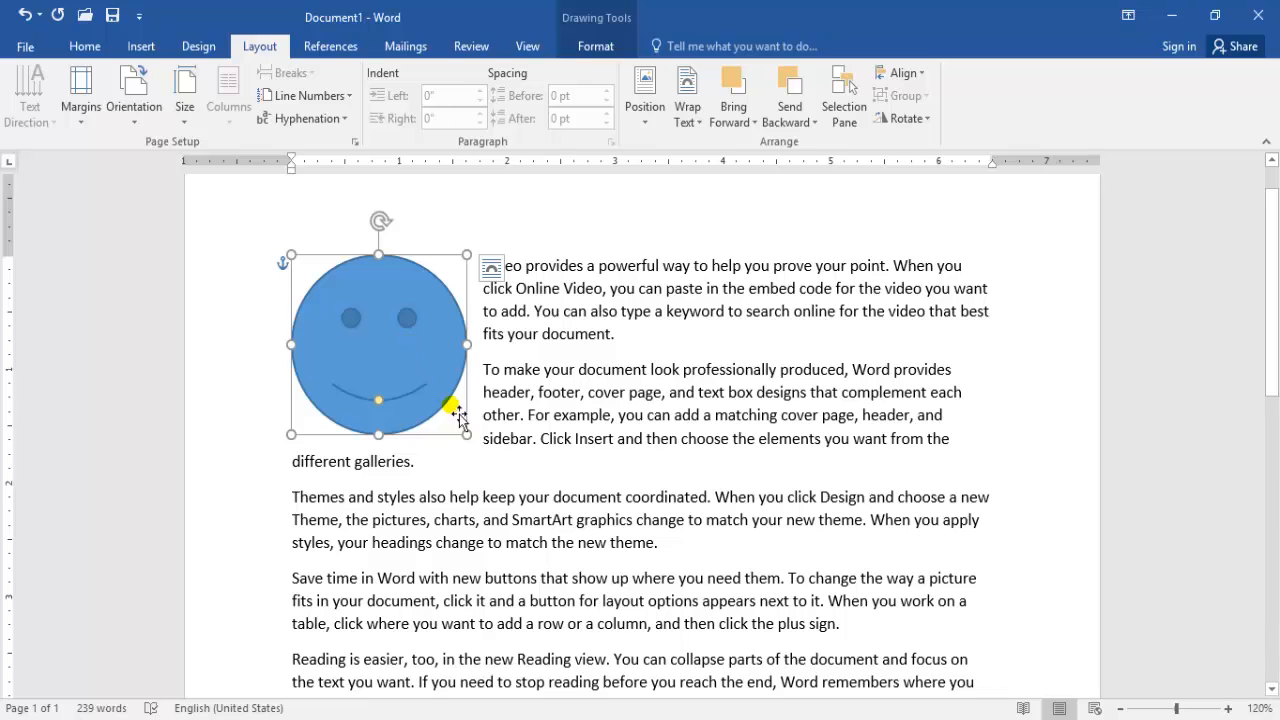
left_click_drag(467, 432, 430, 396)
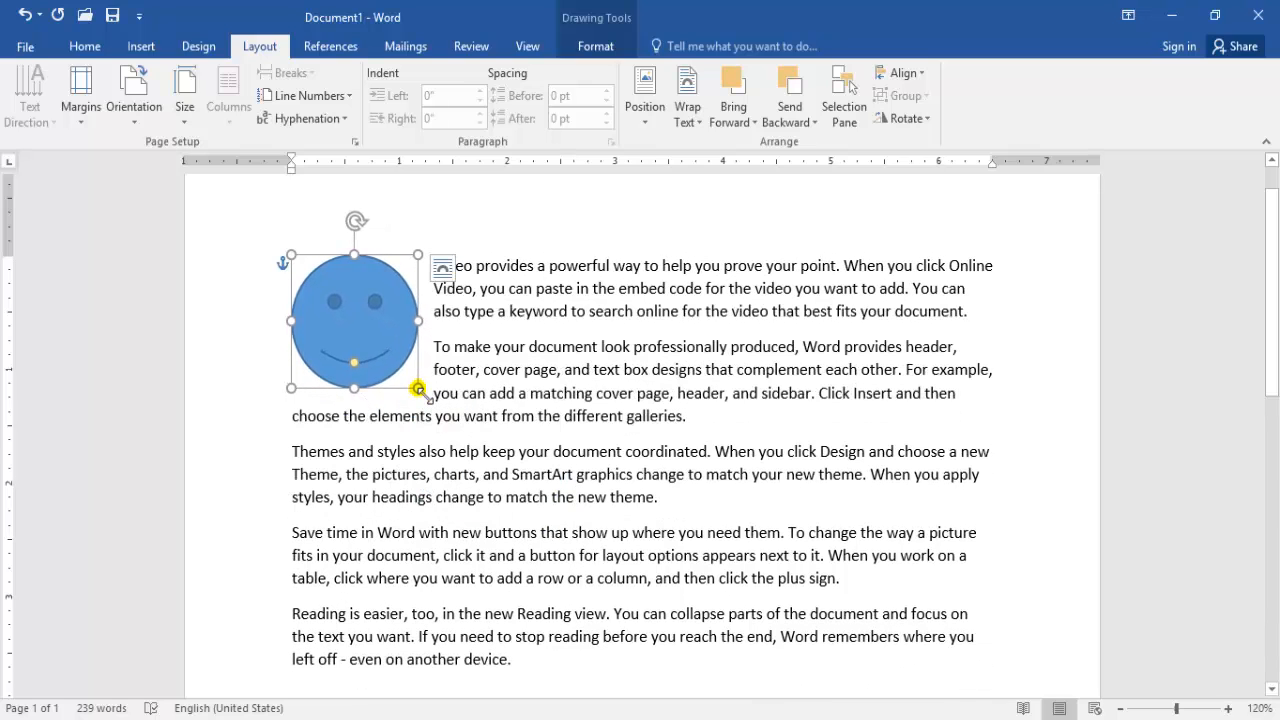
Position the smiley face at the middle right of the page with text wrapping, and show the whole page at 40% zoom
left_click(647, 122)
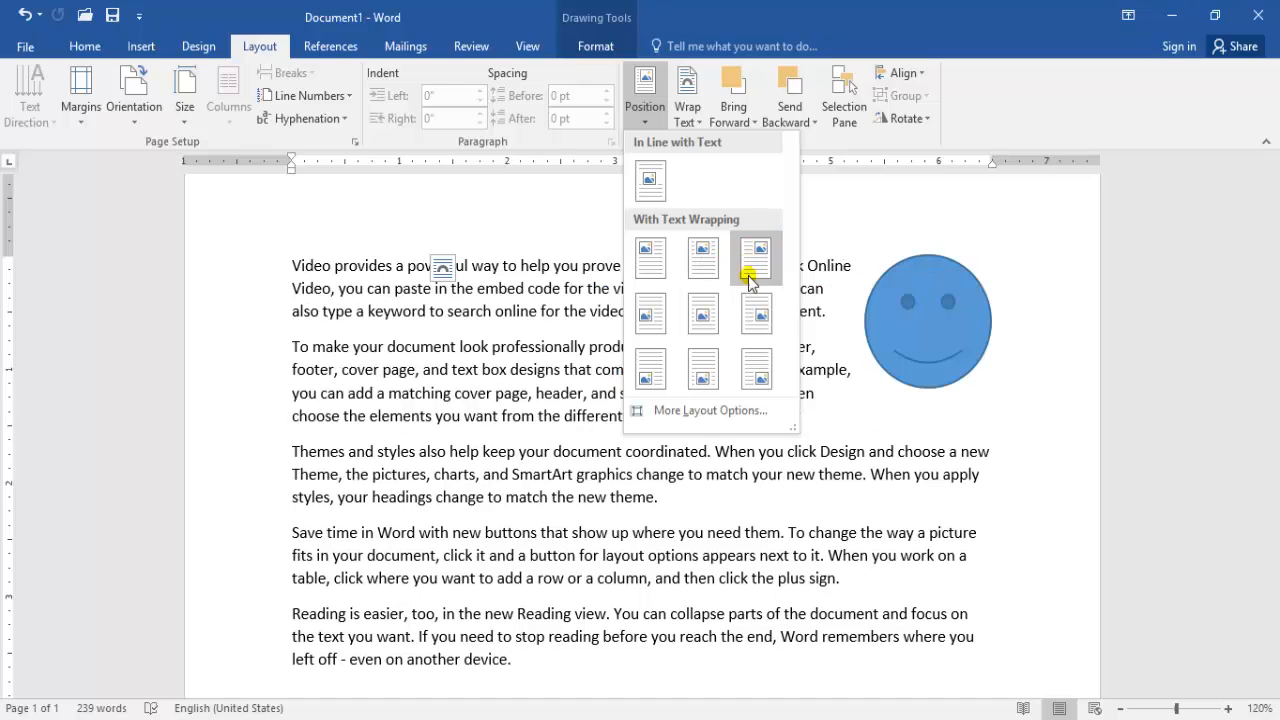
left_click(754, 315)
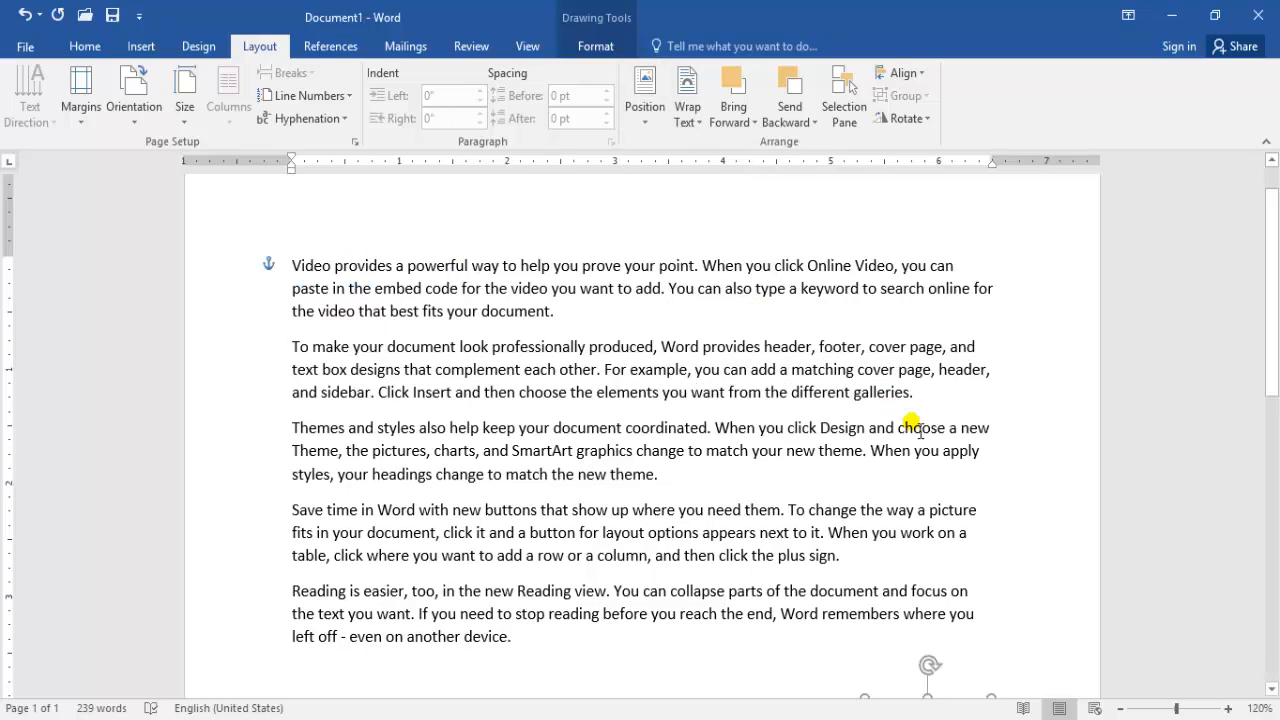
left_click(1121, 708)
left_click(1121, 708)
left_click(1121, 708)
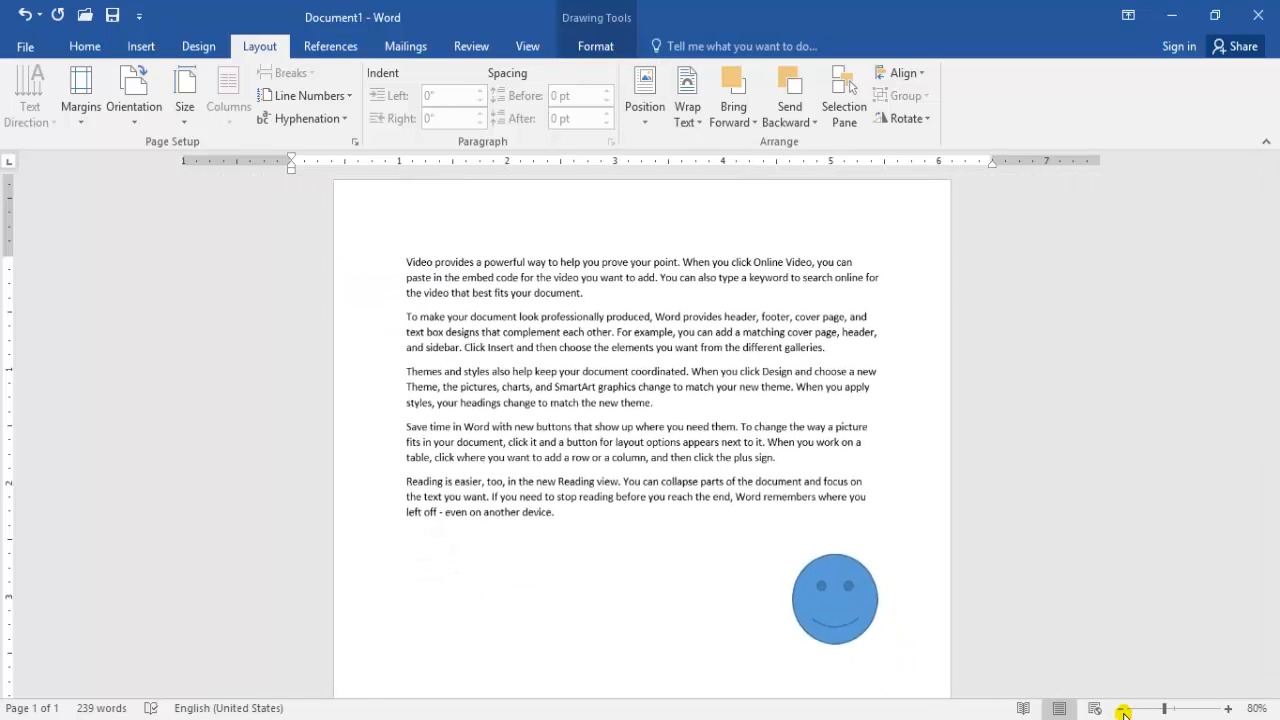
left_click(1121, 708)
left_click(1121, 708)
left_click(1121, 708)
left_click(1121, 708)
left_click(1121, 708)
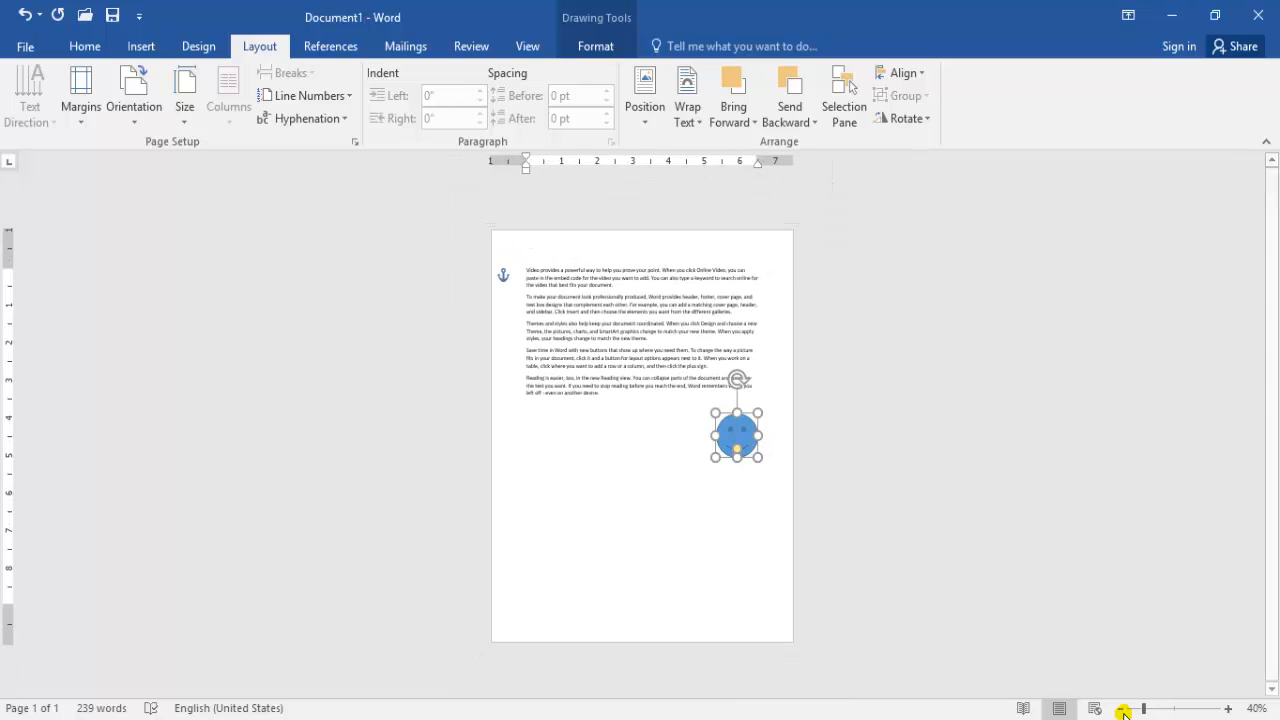
Set the smiley face's horizontal alignment to Left relative to the margin through the advanced layout options
left_click(737, 430)
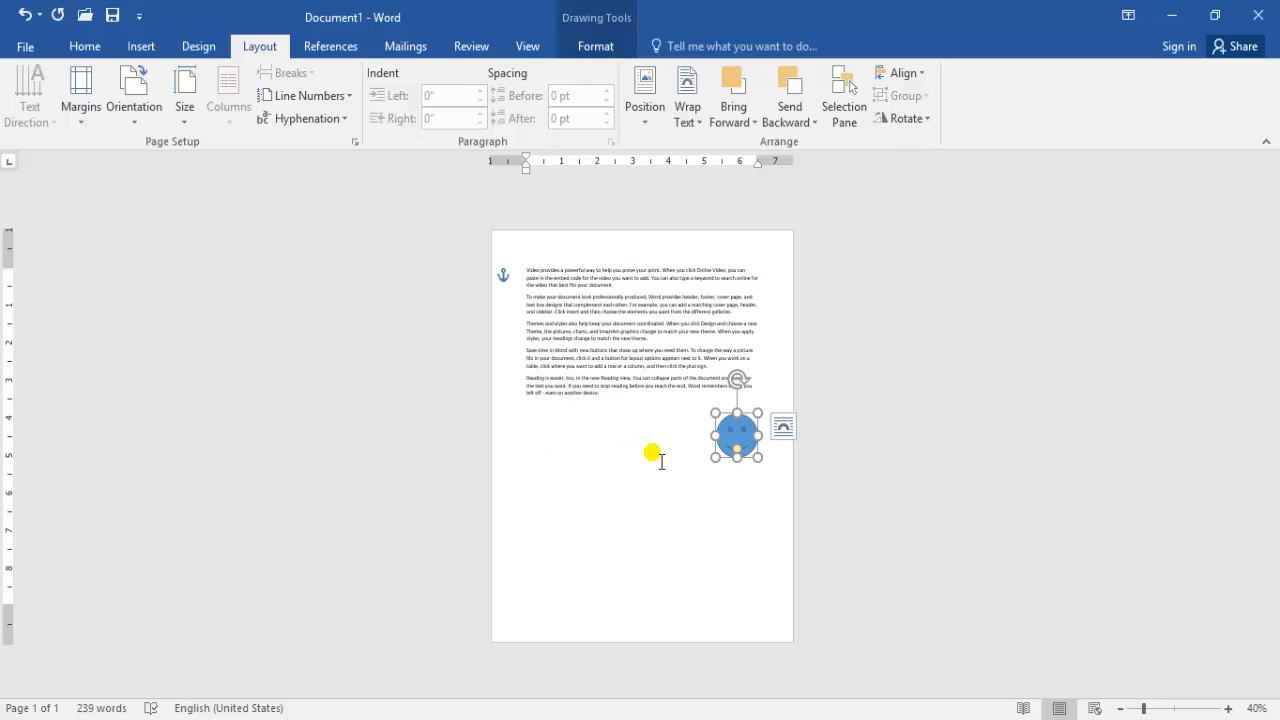
left_click(735, 457)
left_click(645, 115)
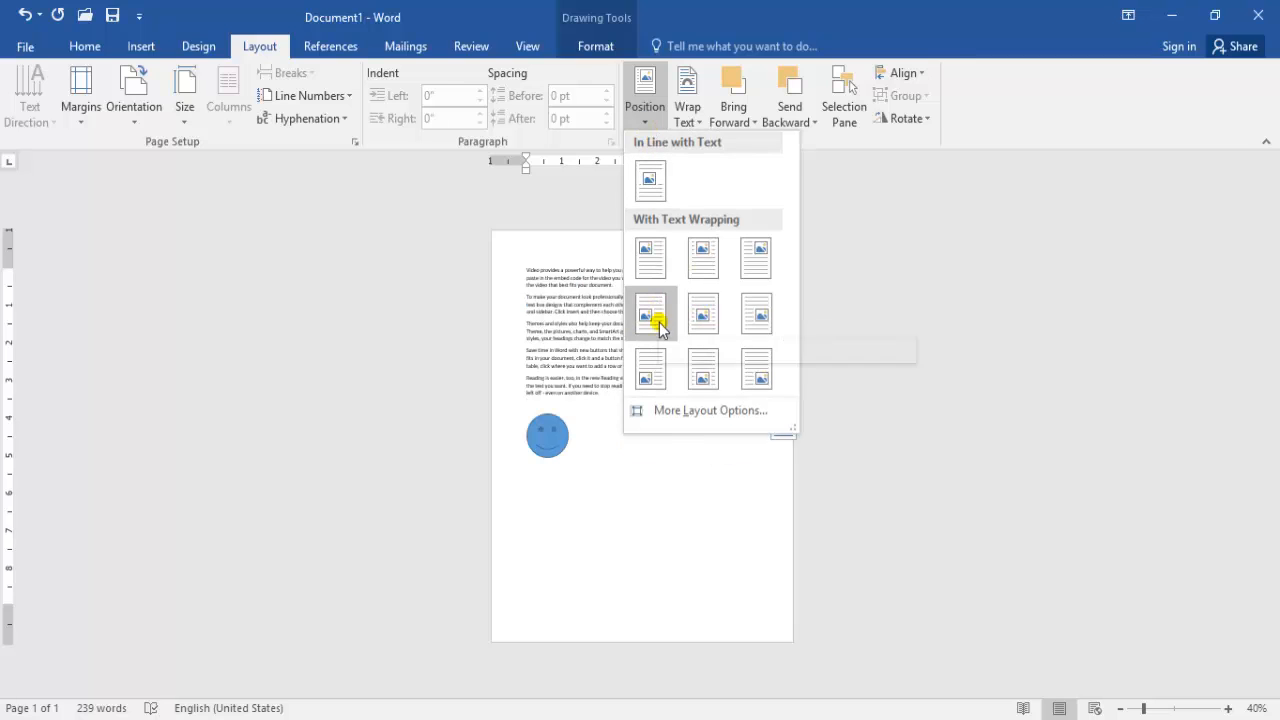
left_click(709, 410)
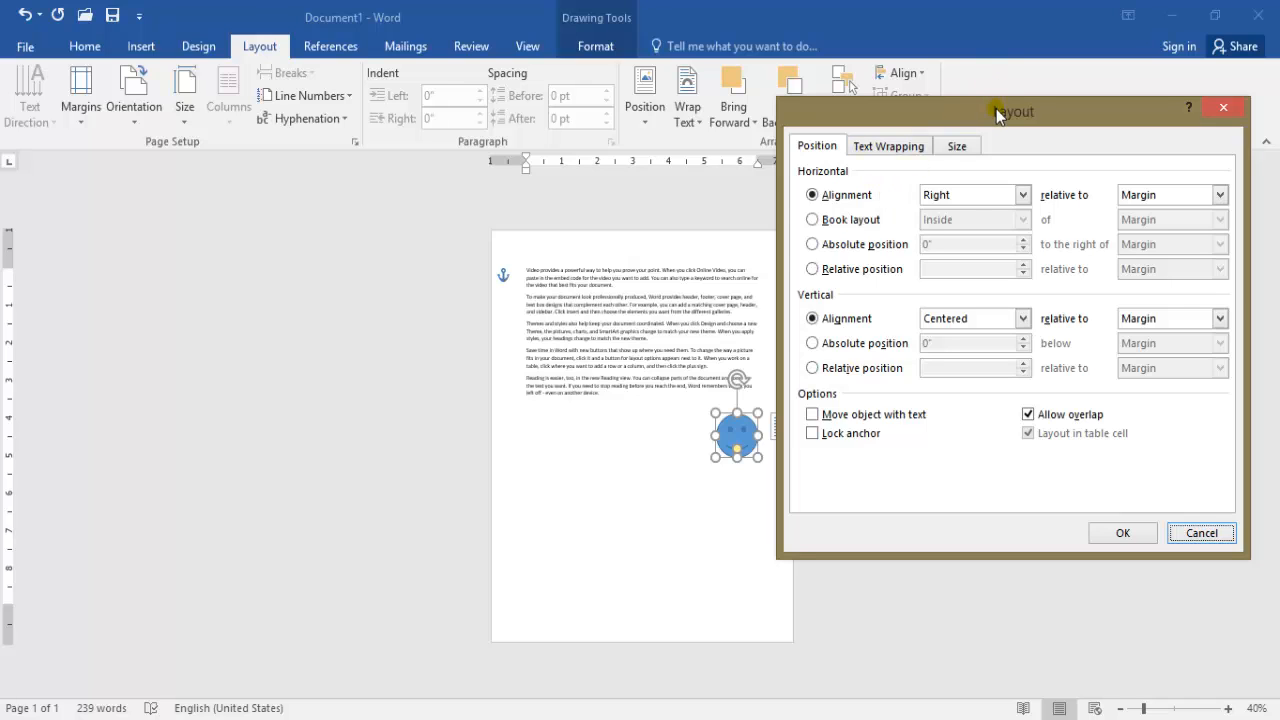
left_click_drag(997, 113, 1003, 119)
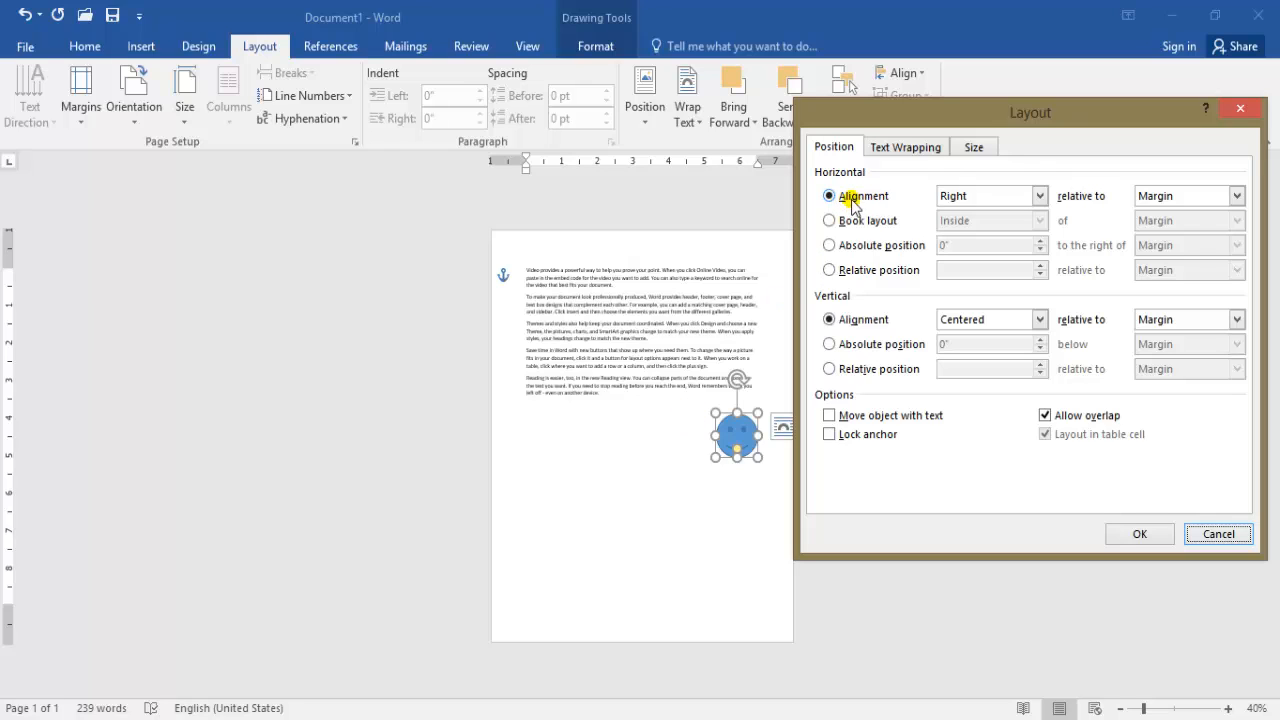
left_click(1022, 196)
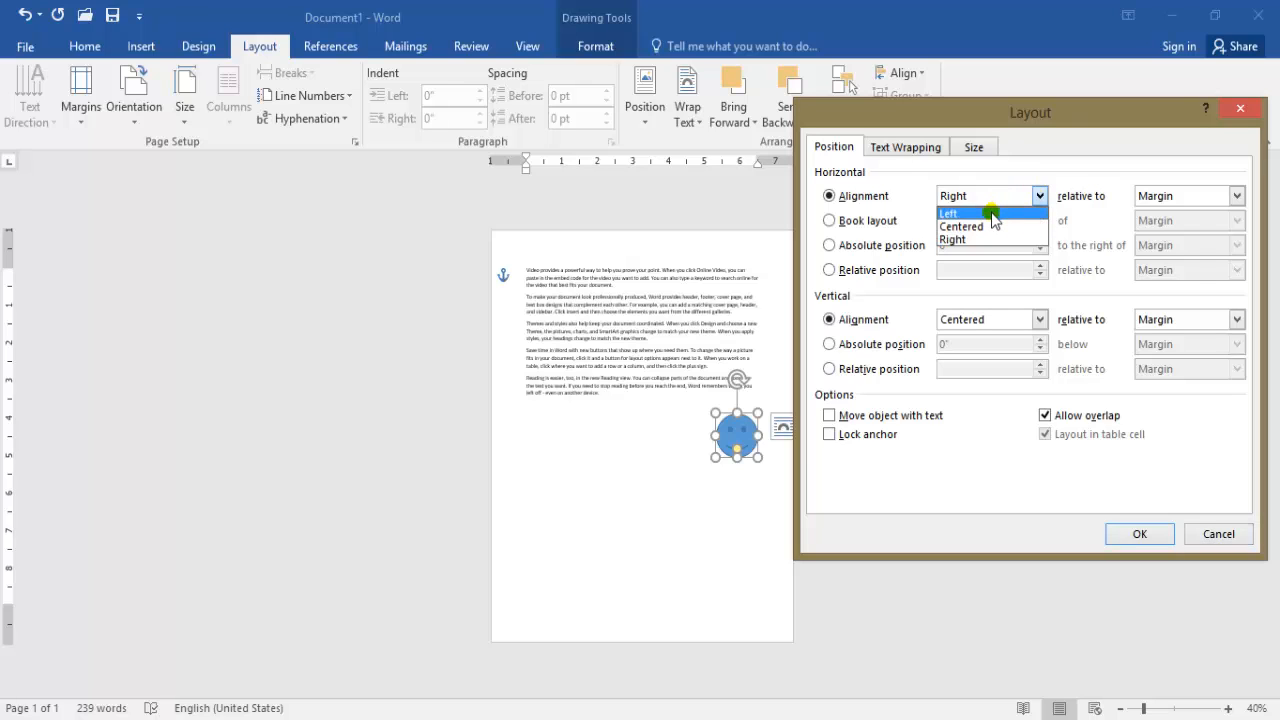
left_click(993, 215)
left_click(1139, 534)
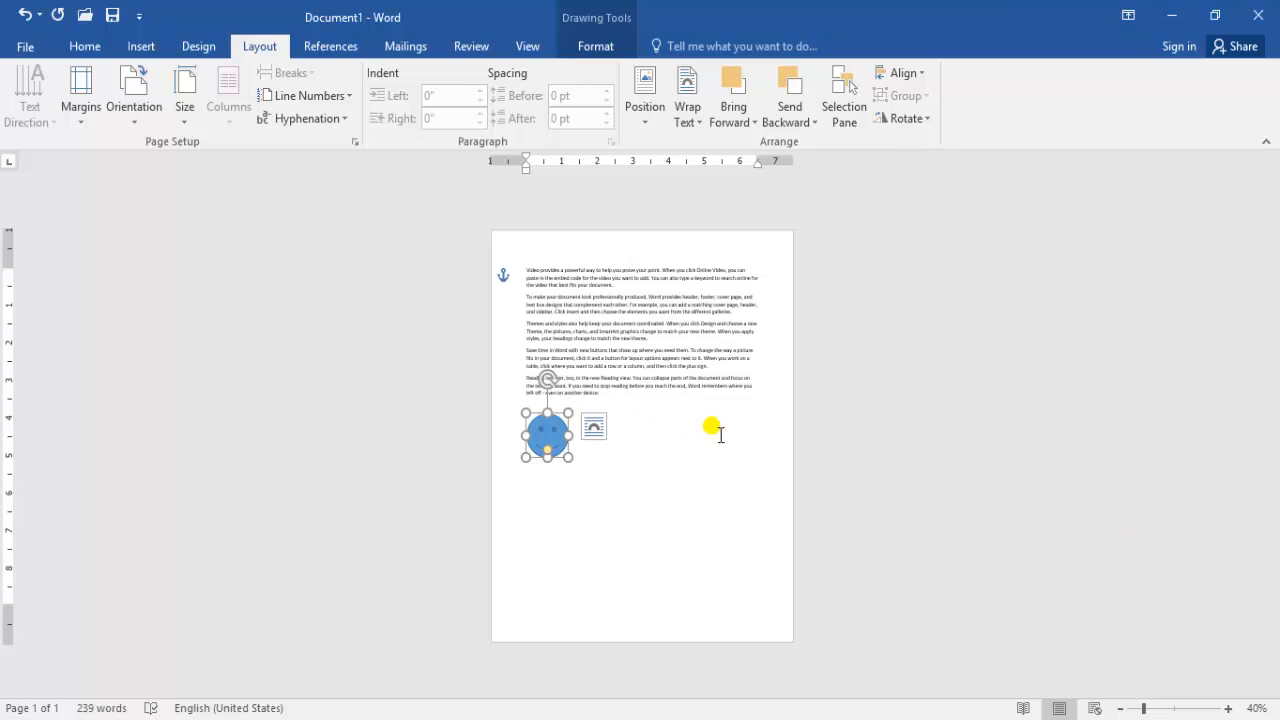
Set the smiley face's vertical alignment to Top relative to the margin in the advanced layout options
left_click(652, 130)
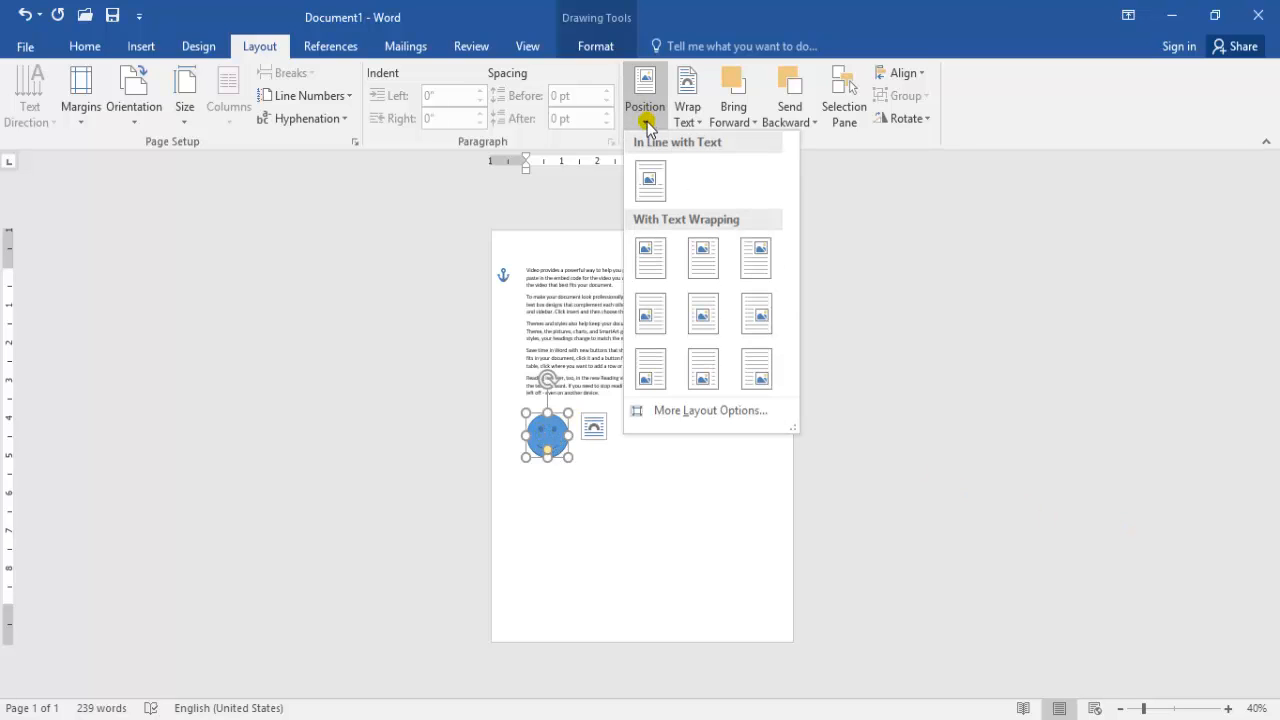
left_click(690, 412)
left_click(1040, 195)
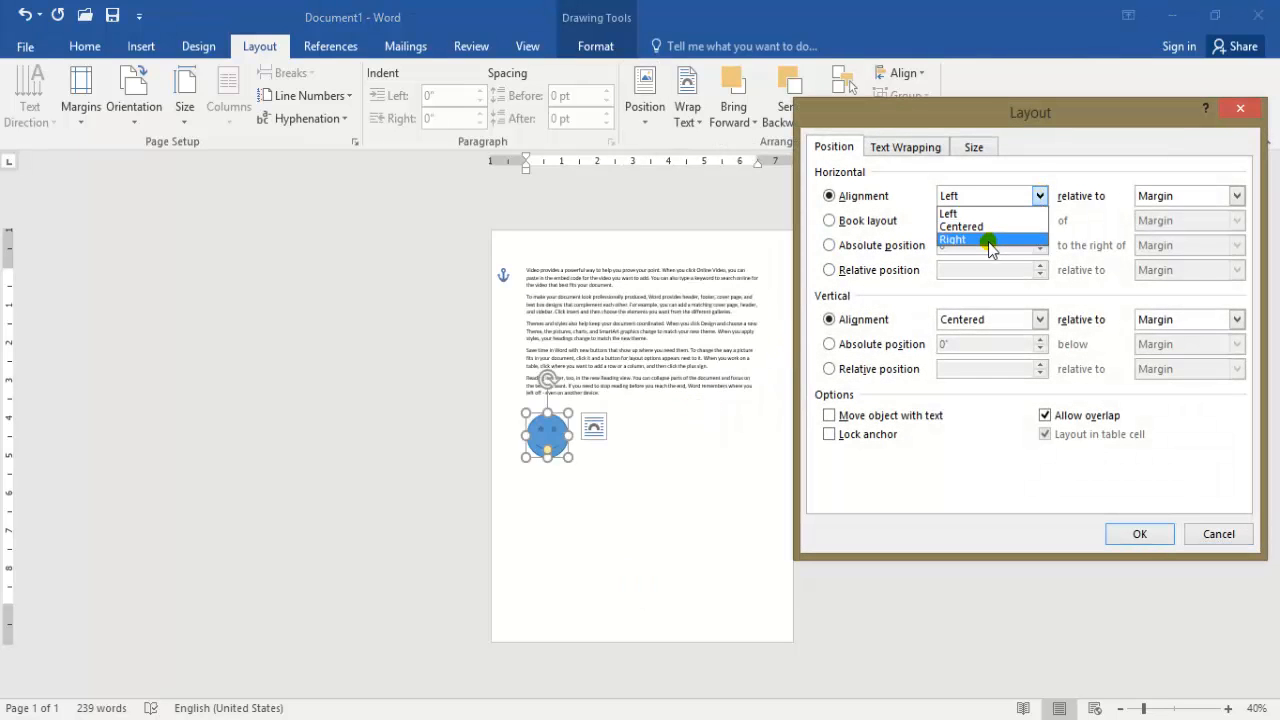
left_click(910, 300)
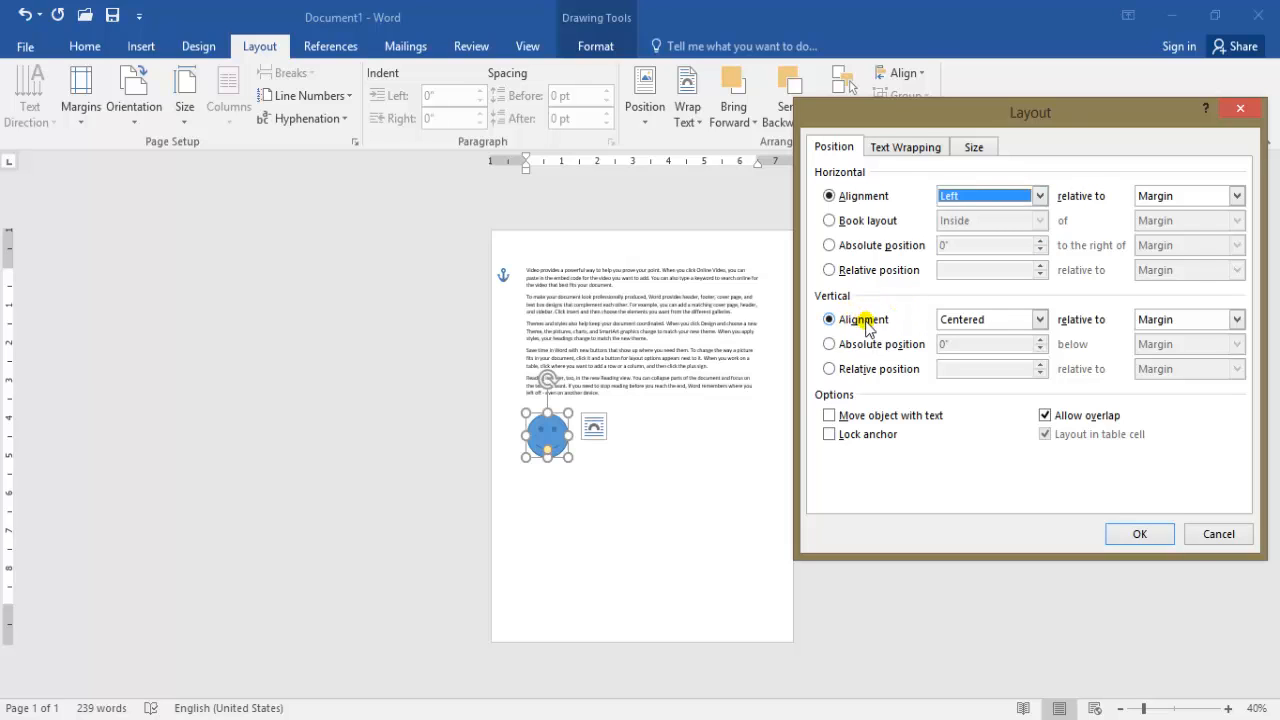
left_click(1040, 319)
left_click(997, 335)
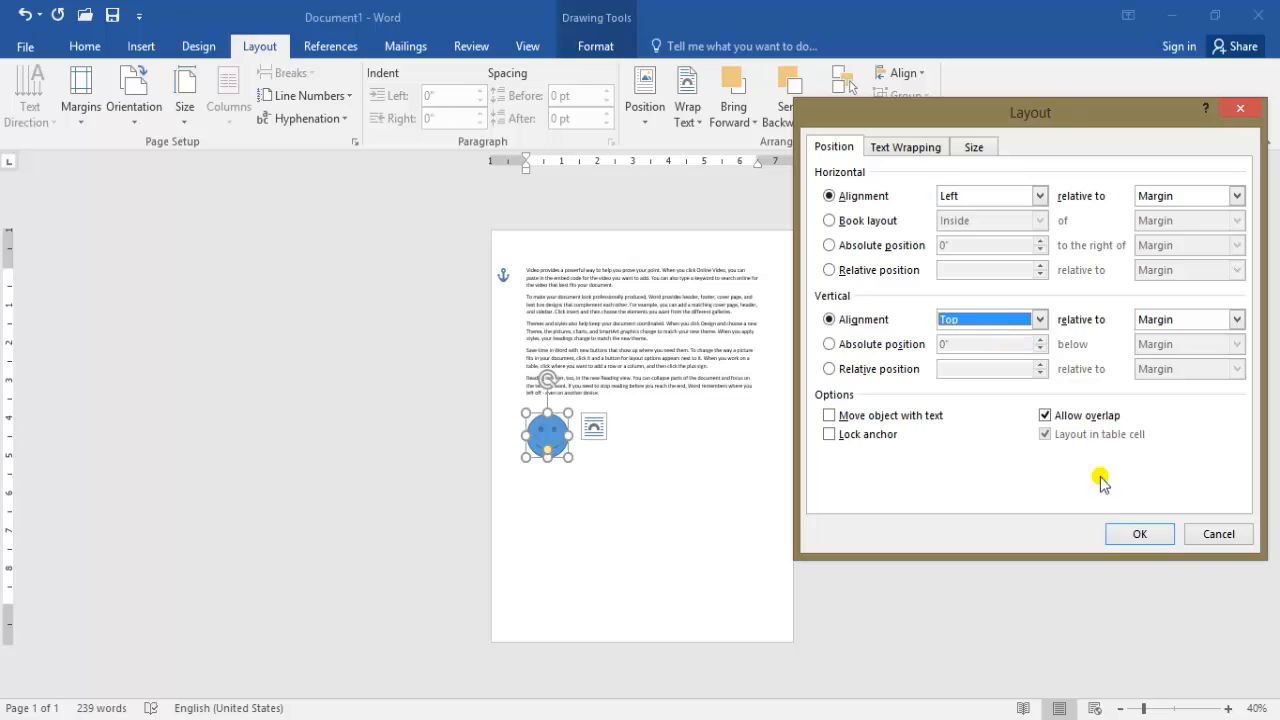
left_click(1138, 532)
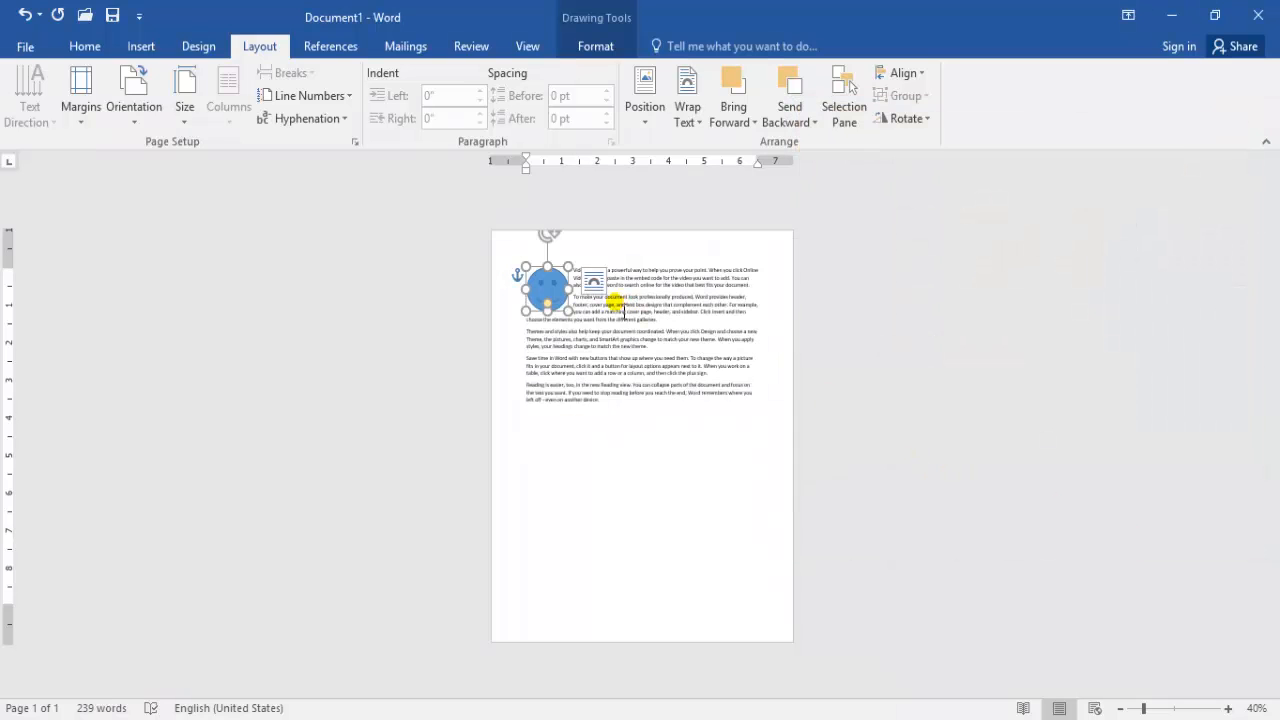
Review the vertical alignment choices in the smiley face's advanced layout options without applying any change
left_click(652, 120)
left_click(686, 416)
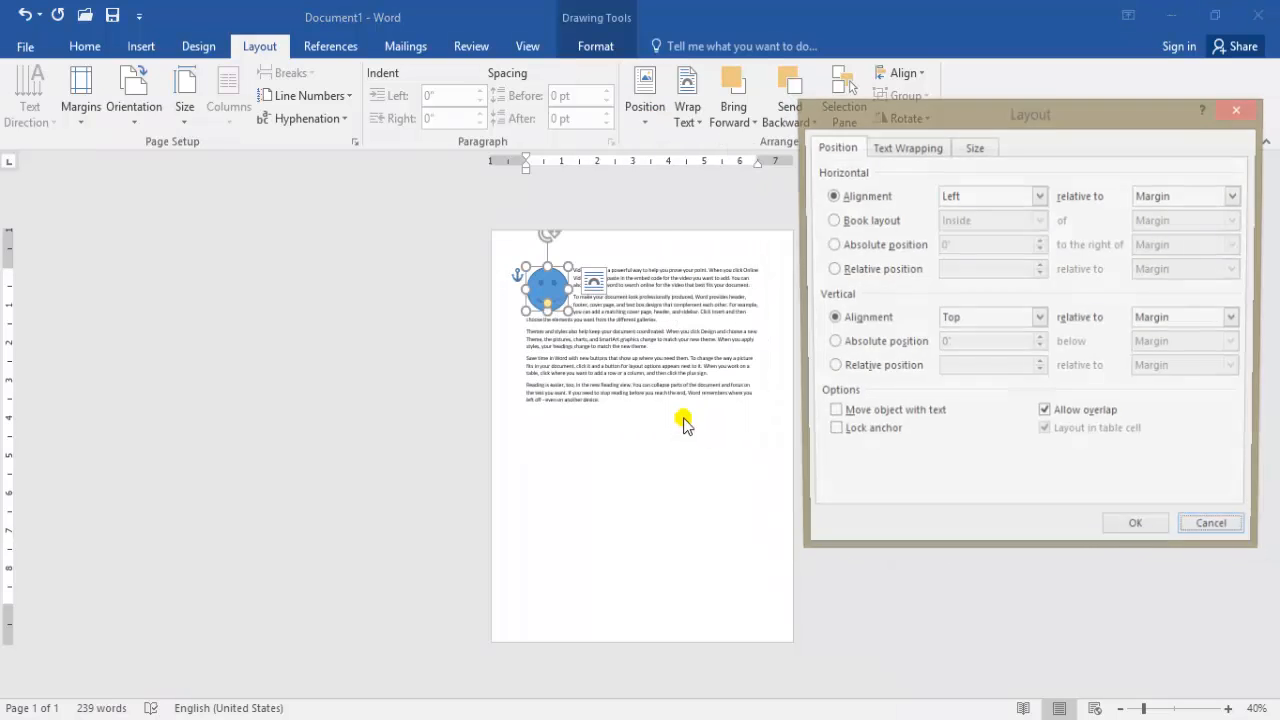
left_click(1040, 319)
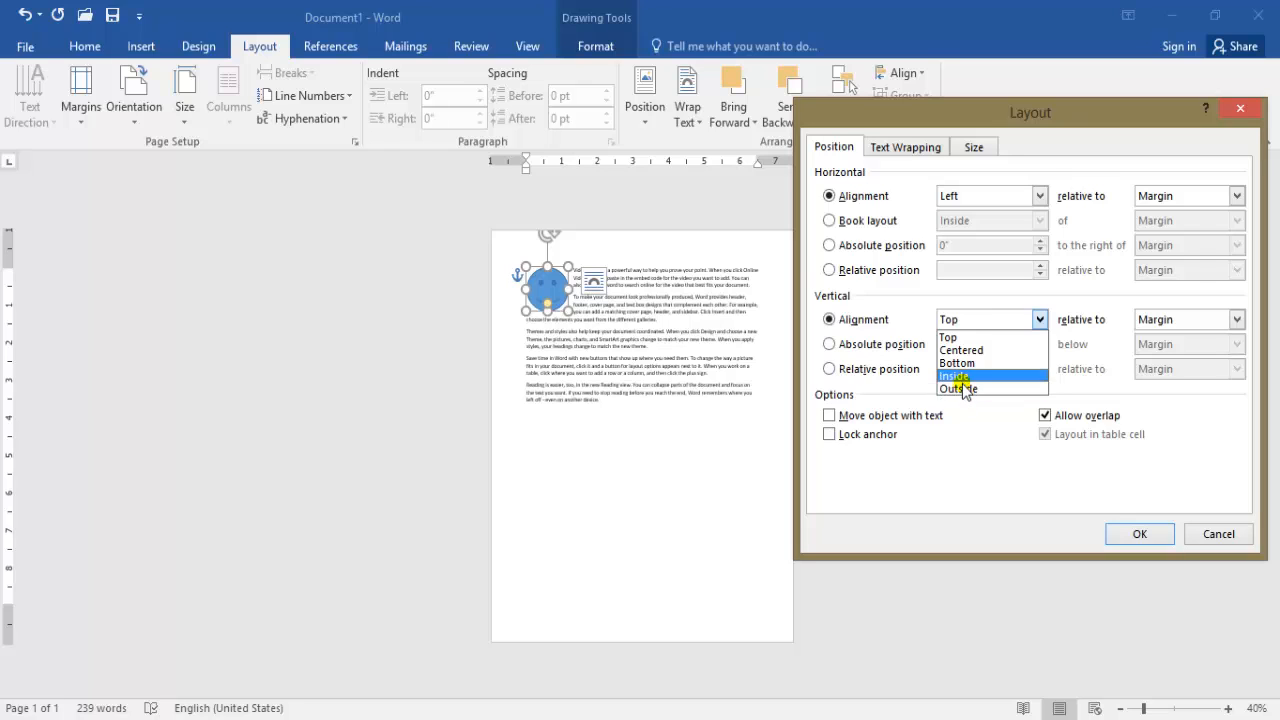
left_click(972, 437)
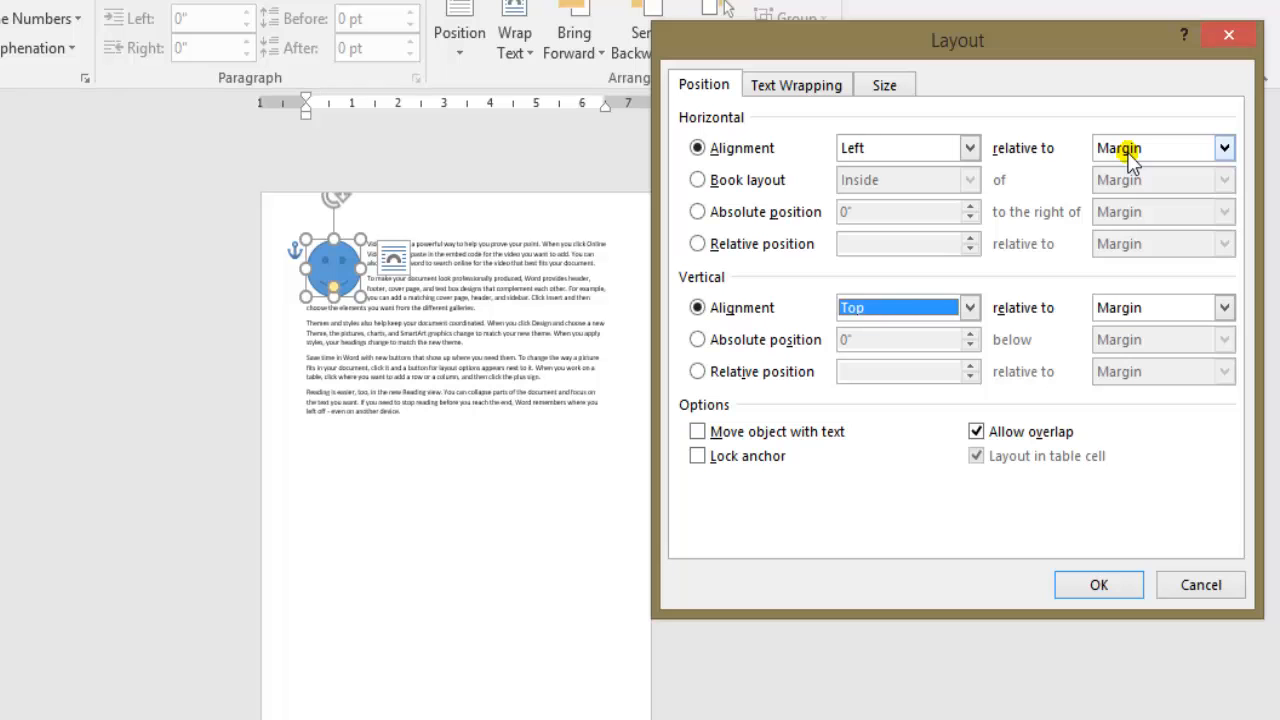
left_click(1186, 582)
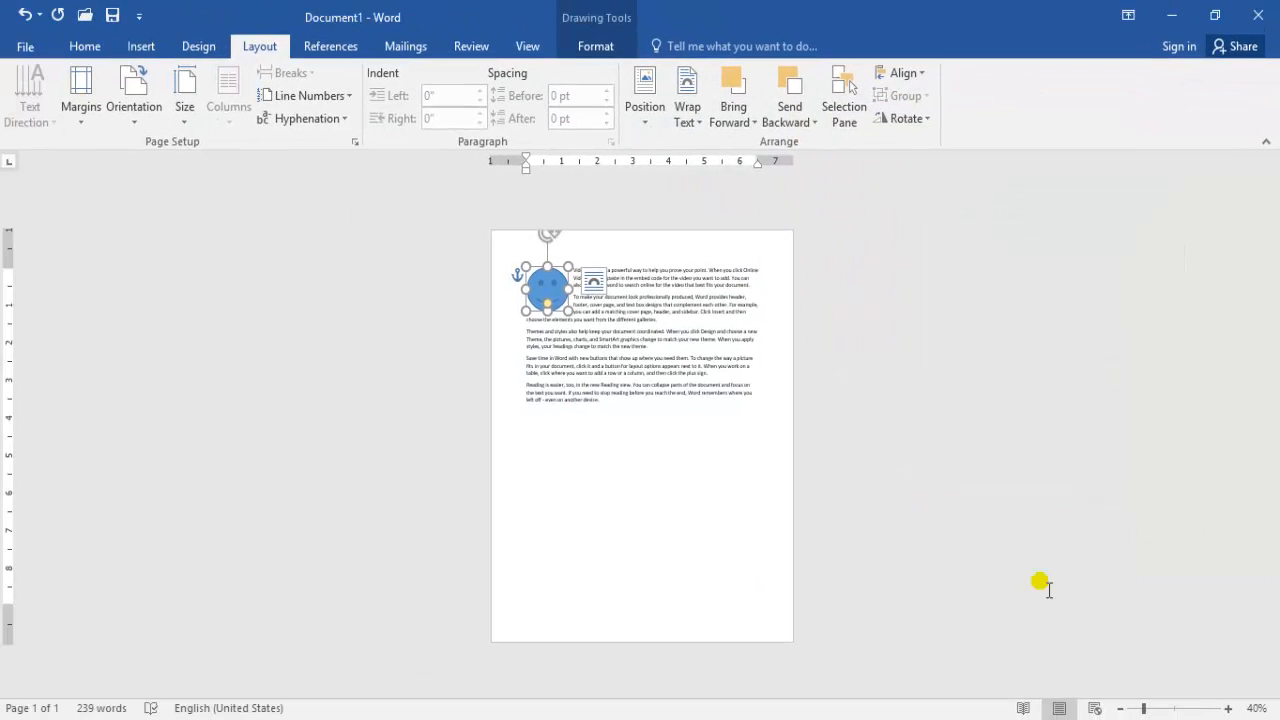
Justify all the text in the document
left_click(1226, 708)
left_click(1226, 708)
left_click(1226, 708)
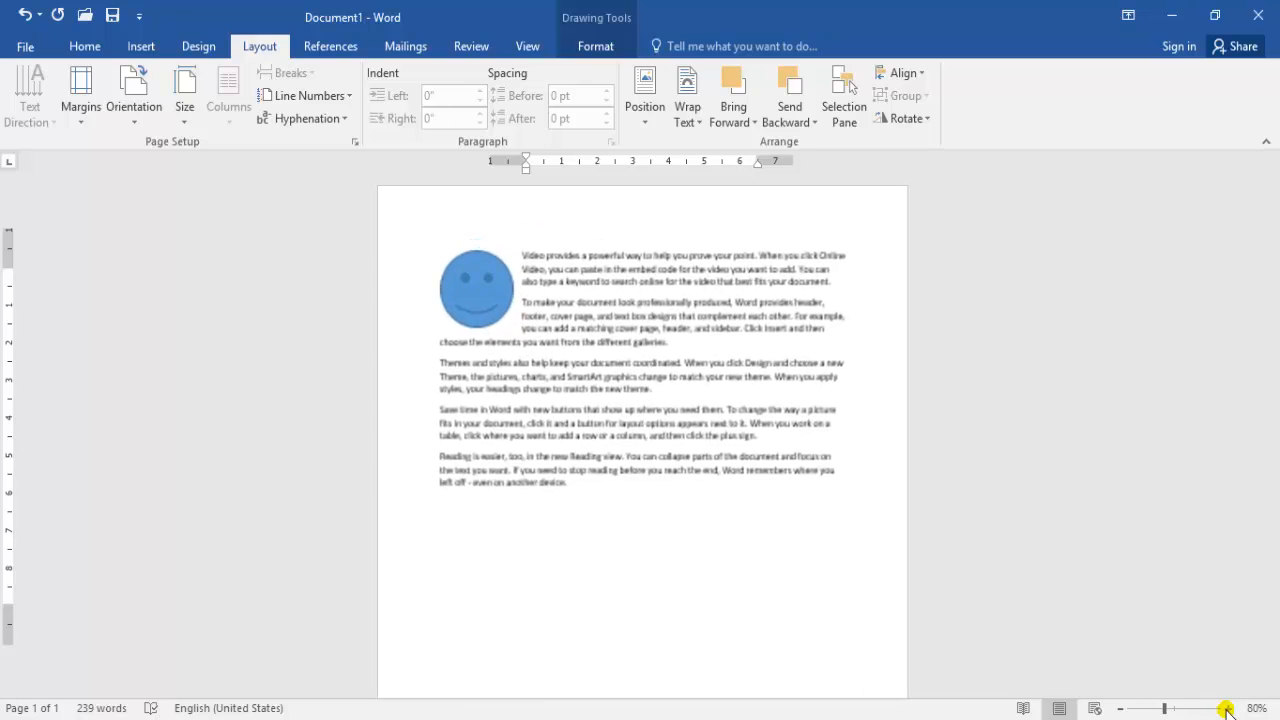
left_click(1226, 708)
key("ctrl+a")
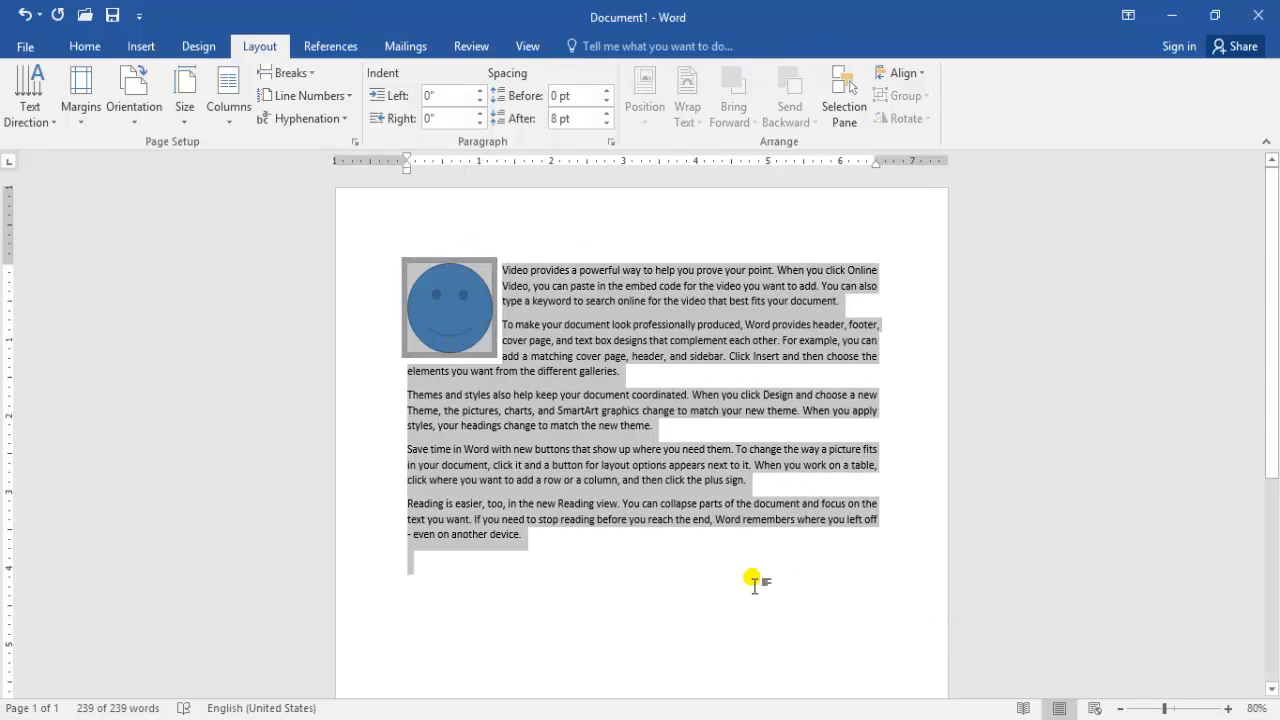
left_click(575, 398)
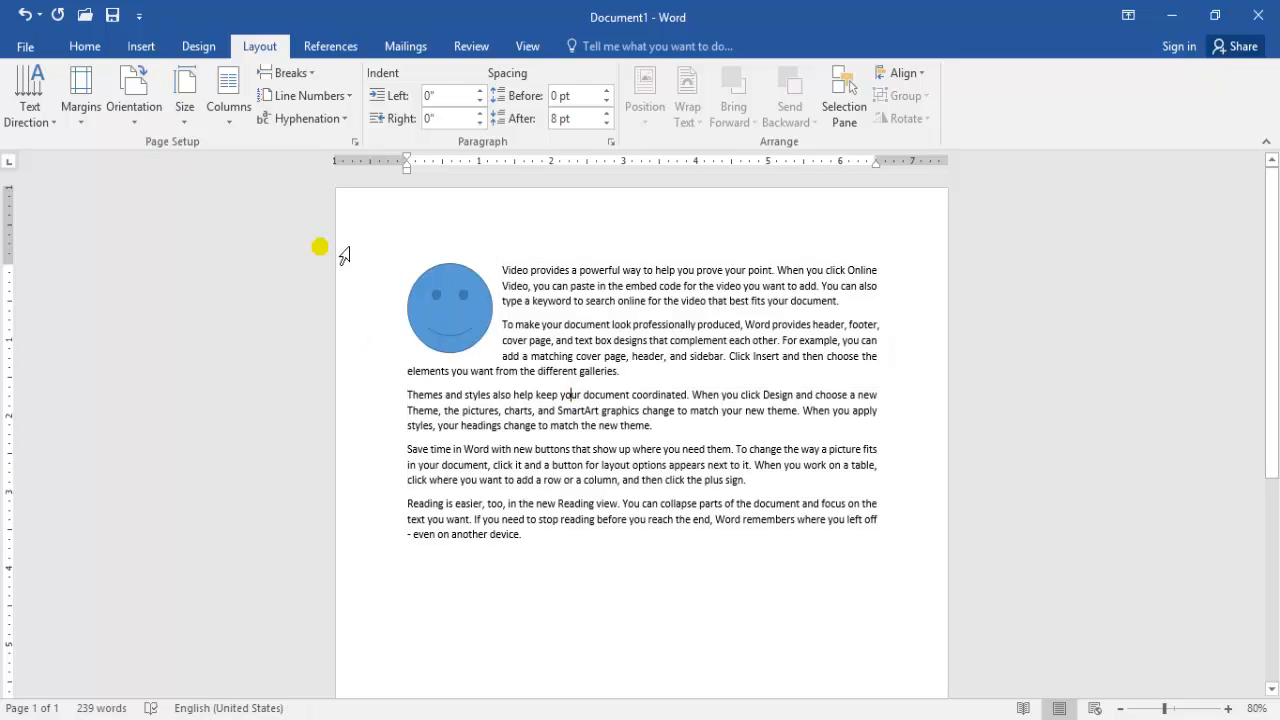
Review the preset page margins without changing them
left_click(78, 125)
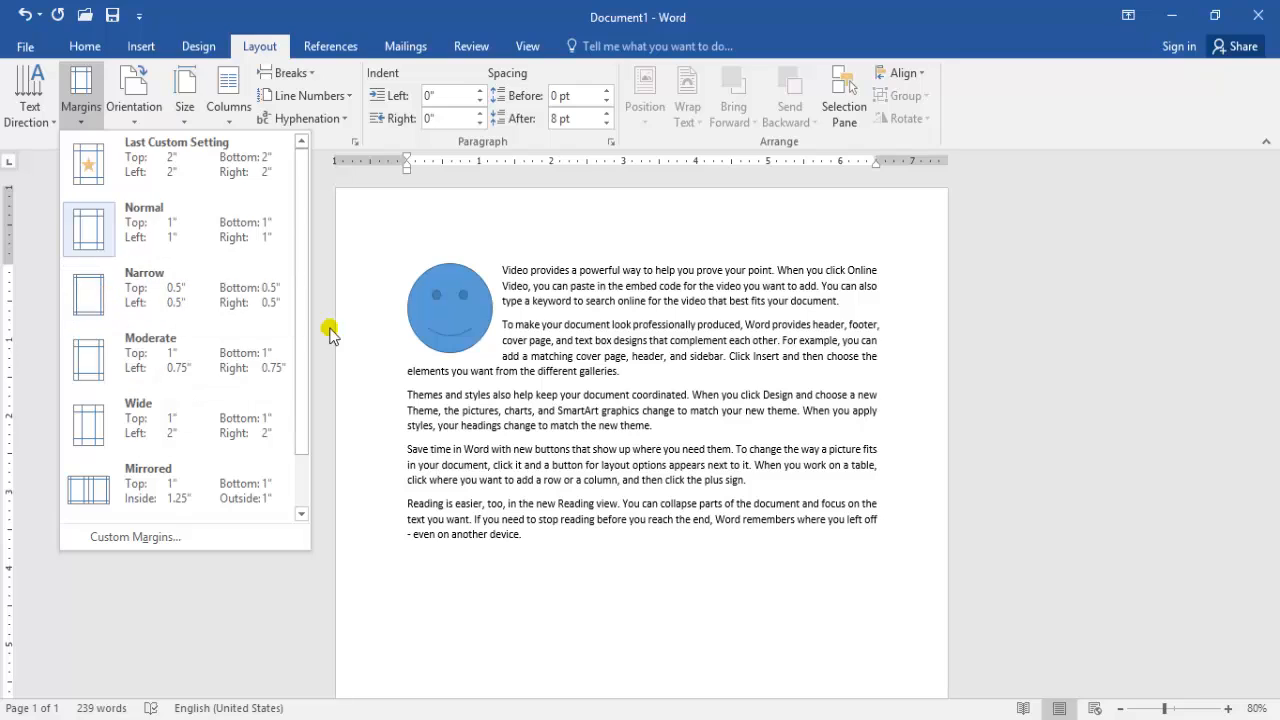
left_click(606, 380)
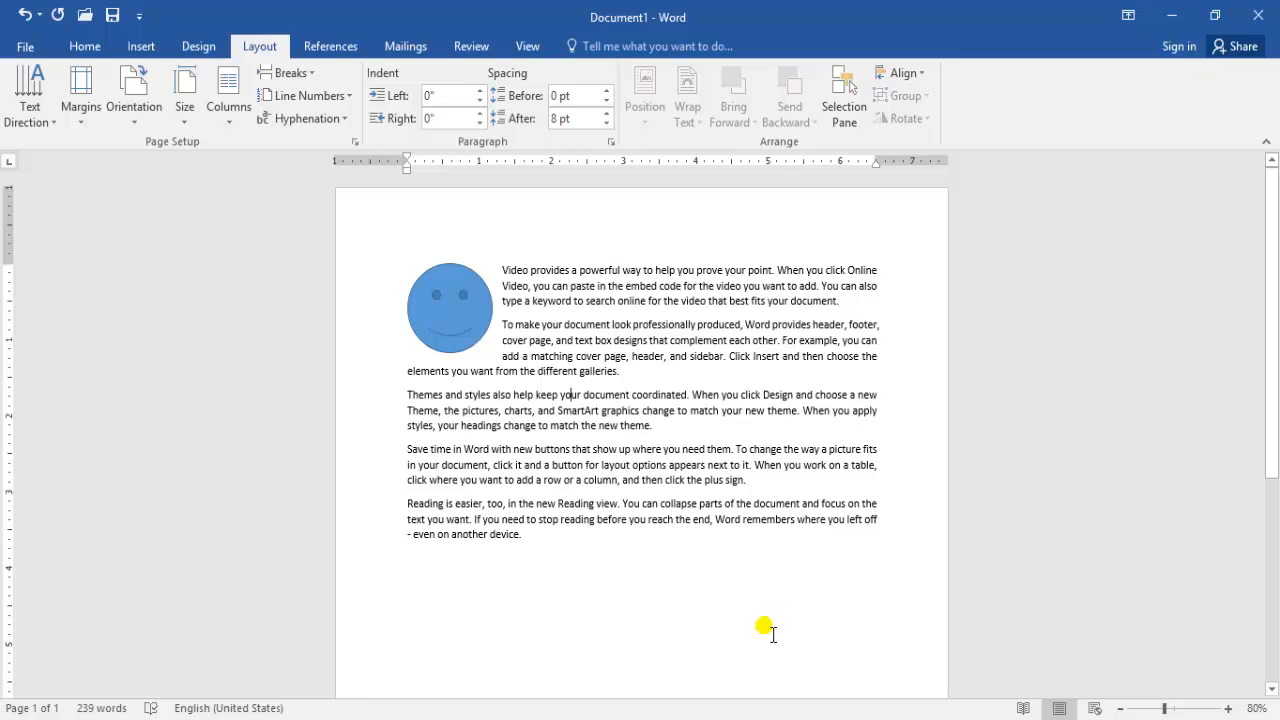
Set the smiley face's horizontal alignment to Right relative to the margin in the advanced layout options
left_click(466, 332)
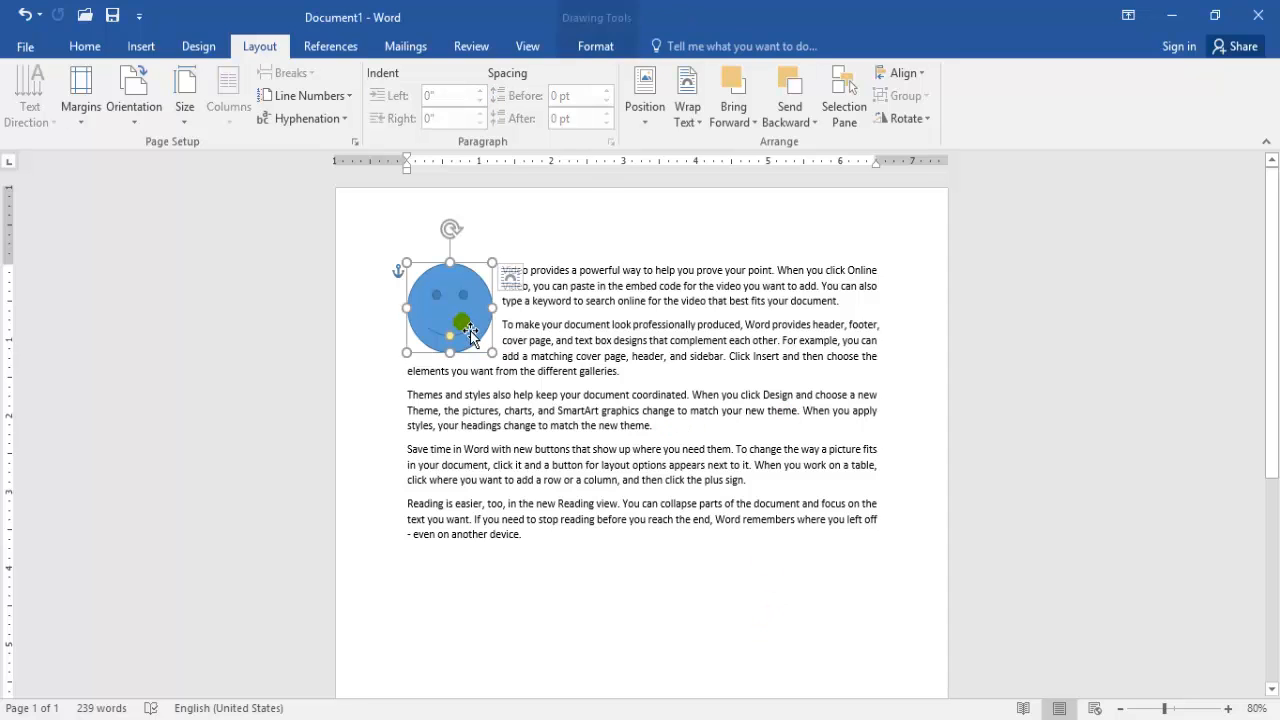
left_click(644, 115)
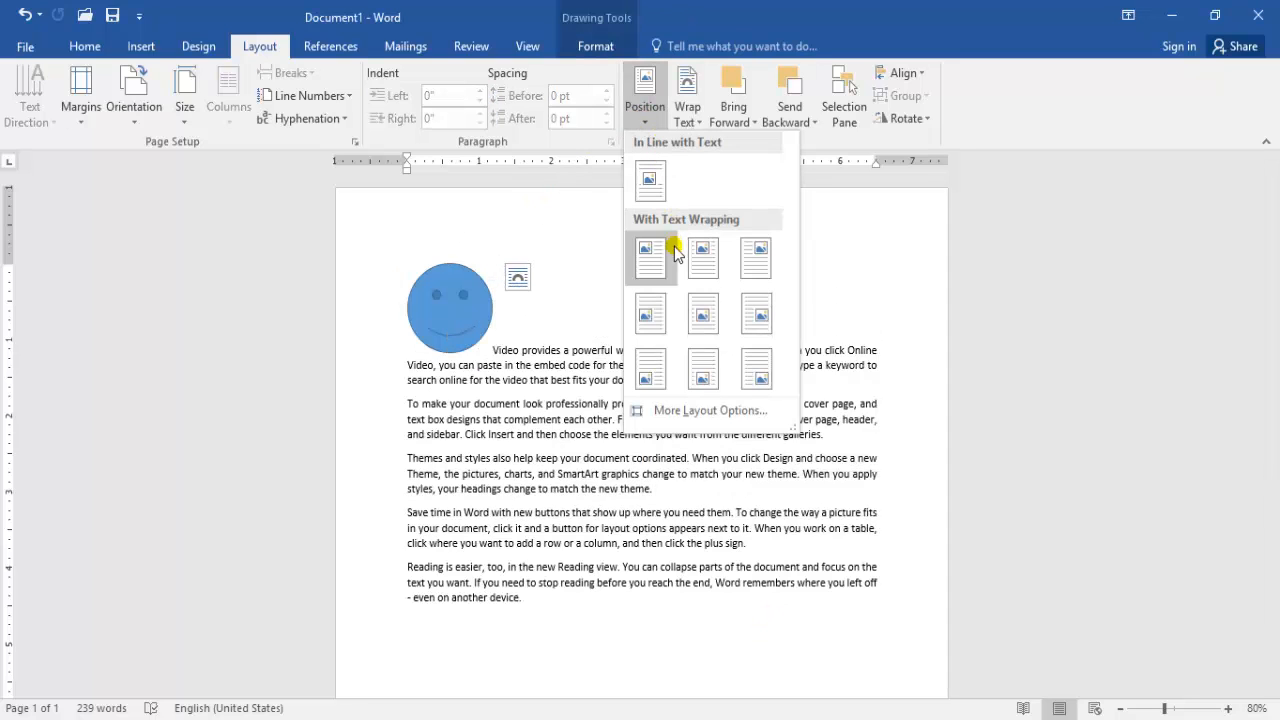
left_click(704, 426)
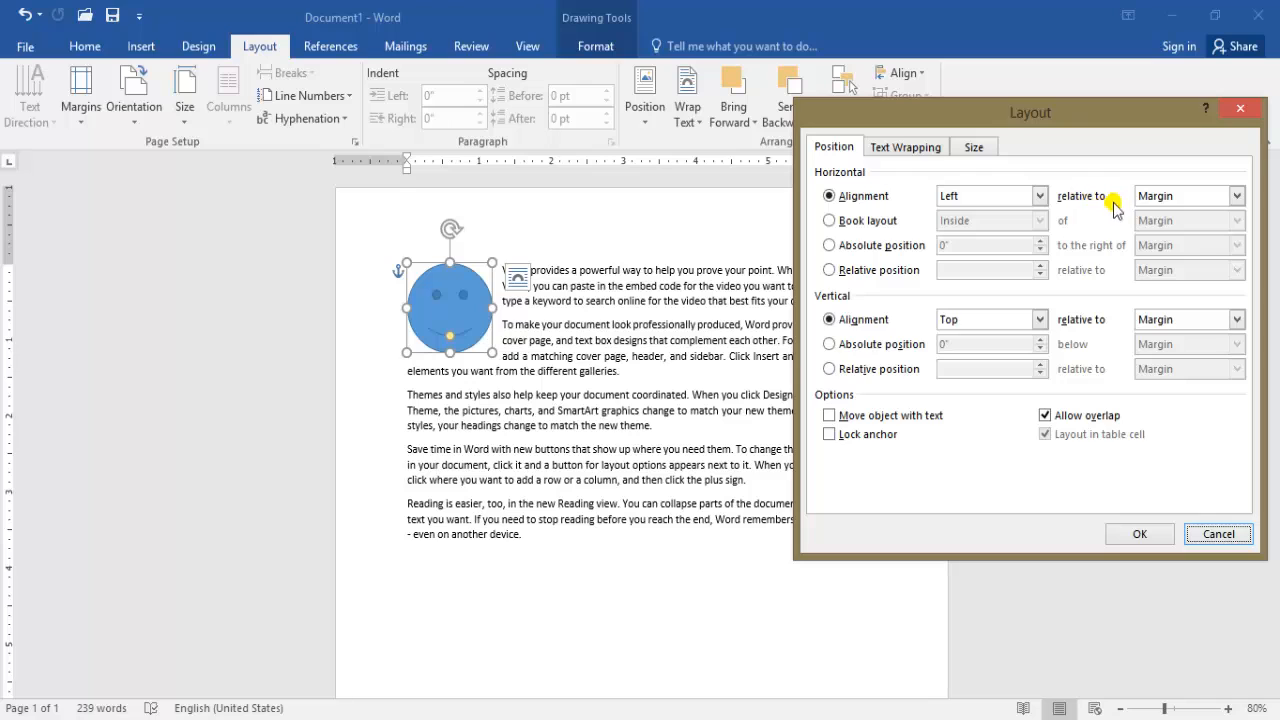
left_click(1040, 196)
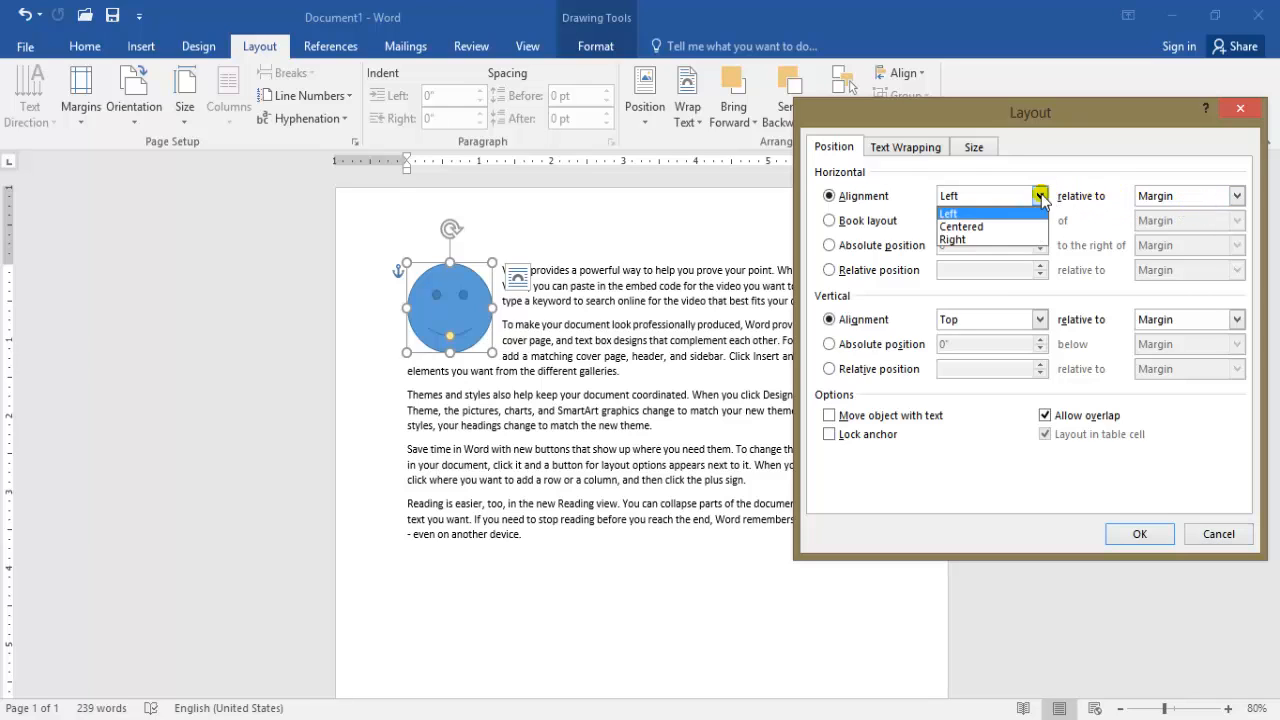
left_click(1005, 240)
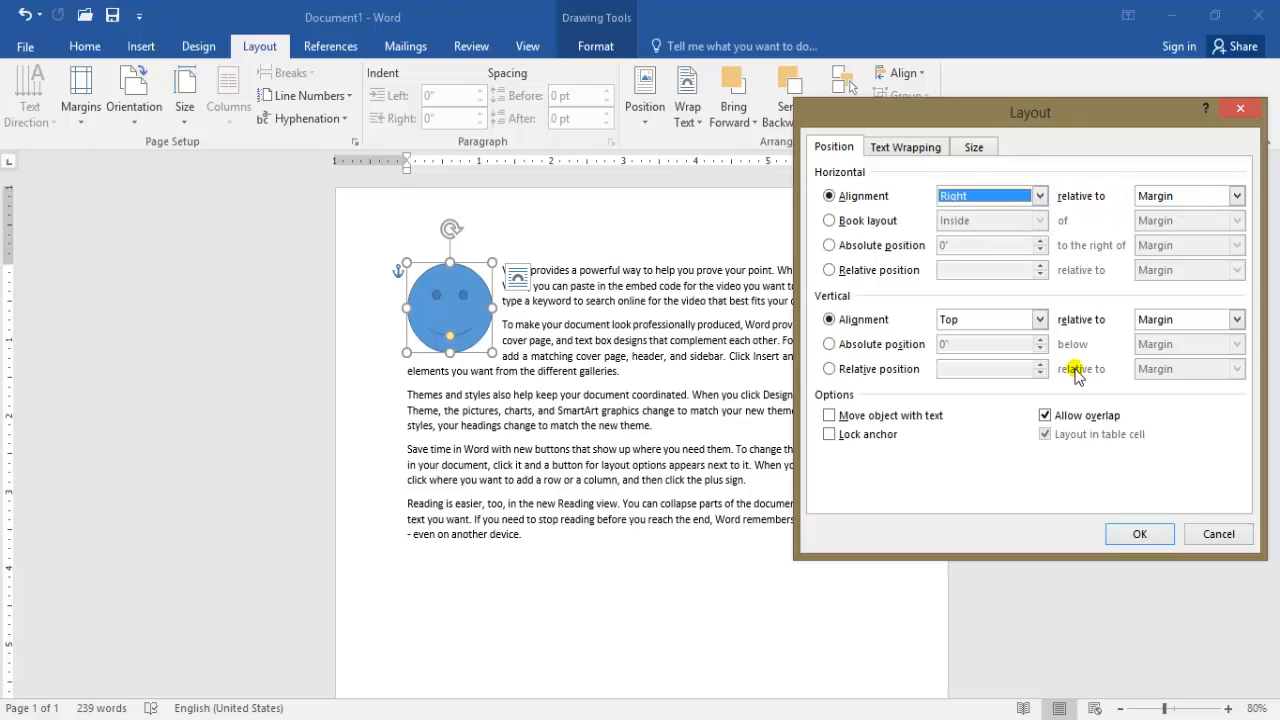
left_click(1139, 532)
Set the smiley face's horizontal alignment to Left relative to the page in the advanced layout options
left_click(843, 320)
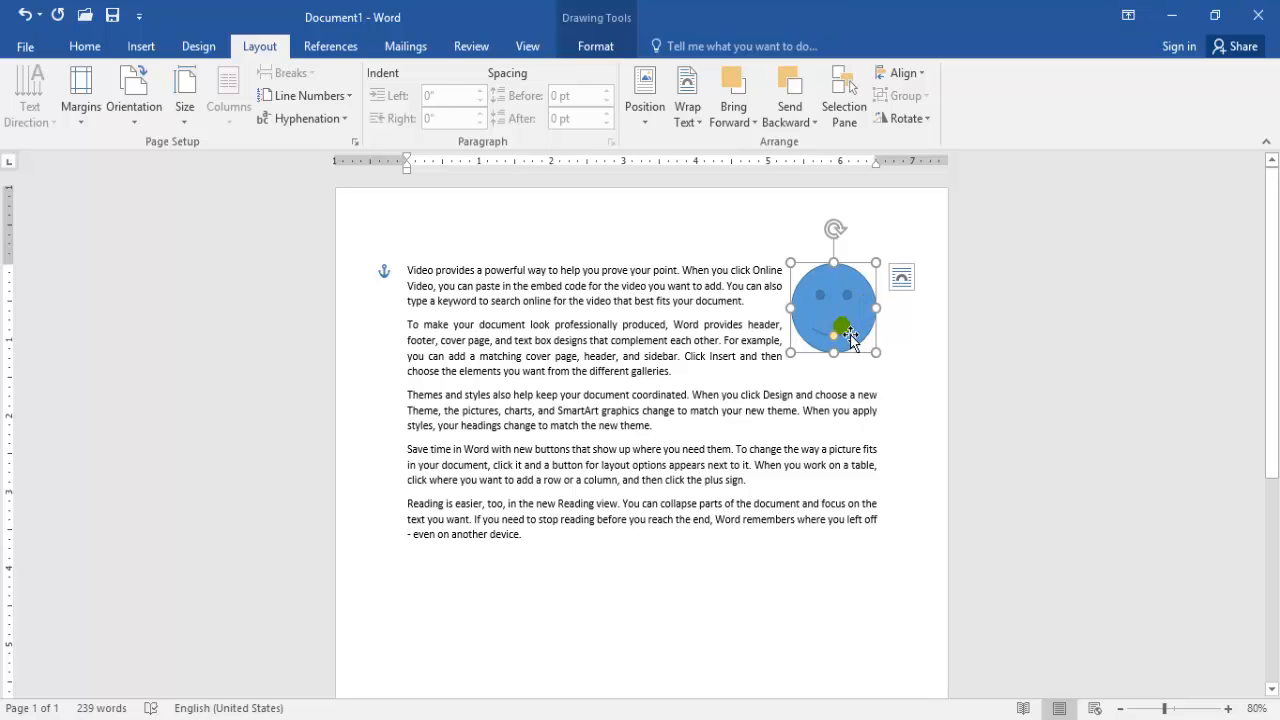
left_click(644, 110)
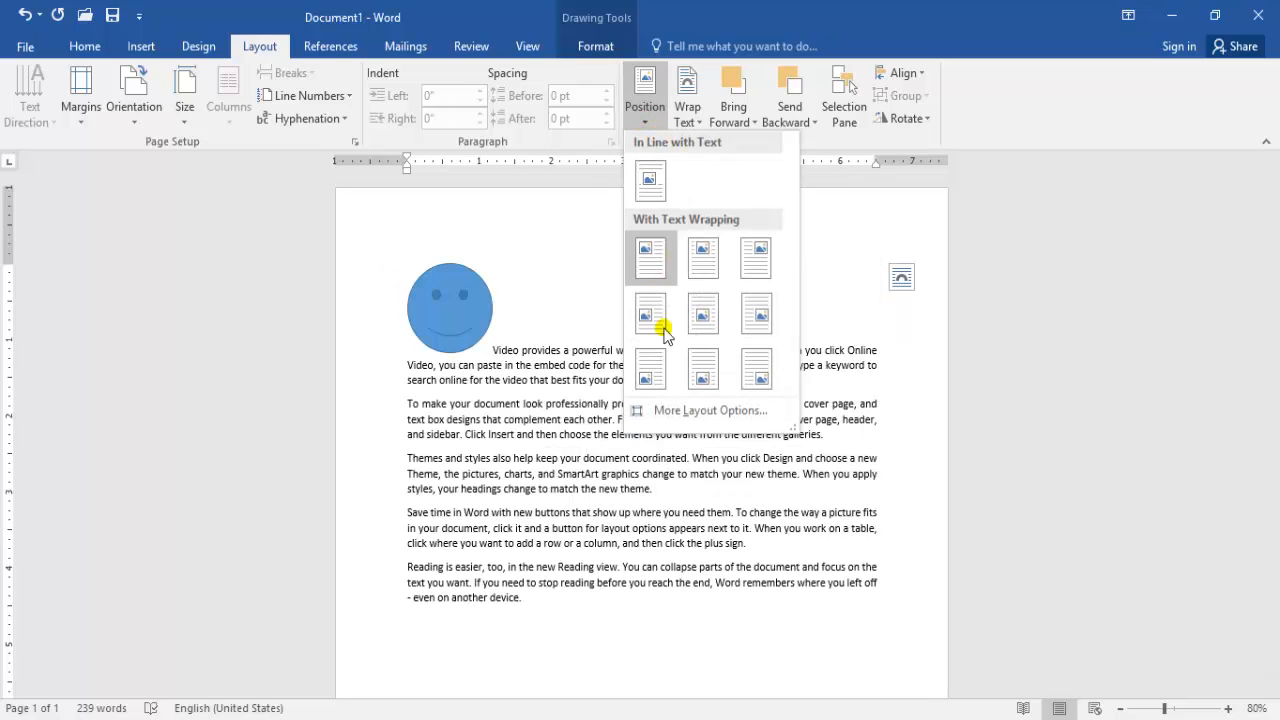
left_click(680, 410)
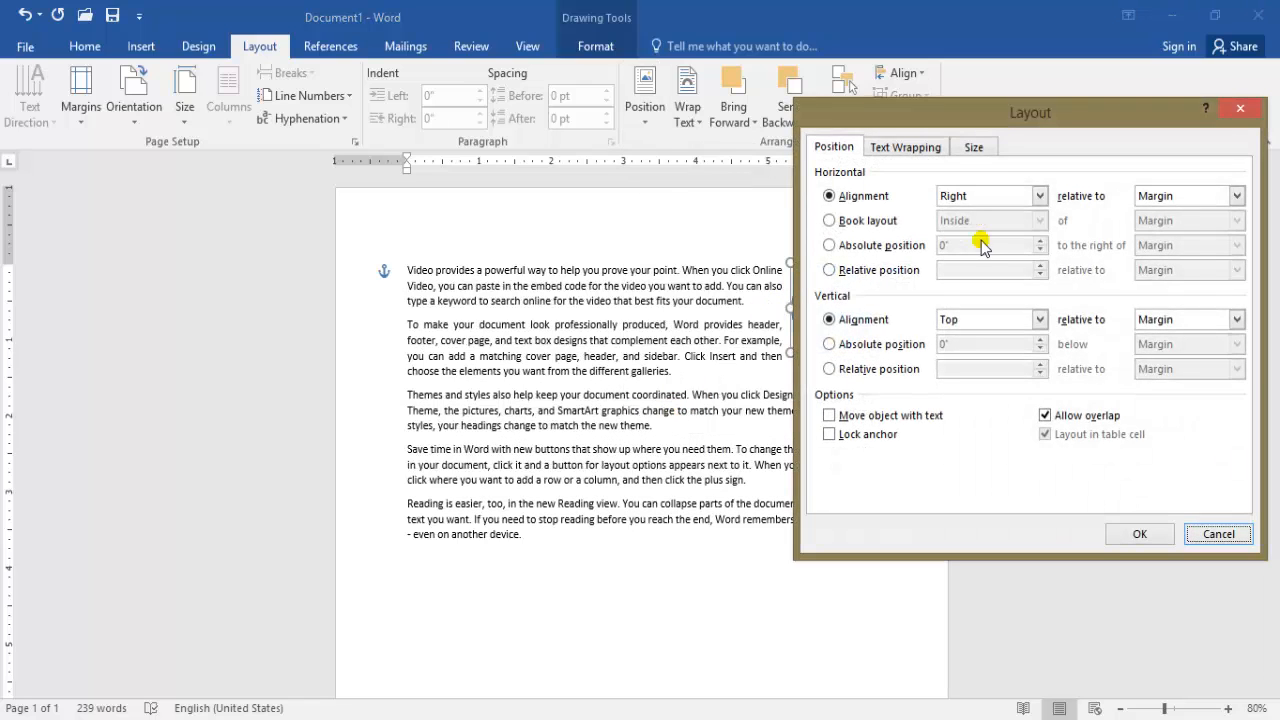
left_click(1041, 196)
left_click(986, 208)
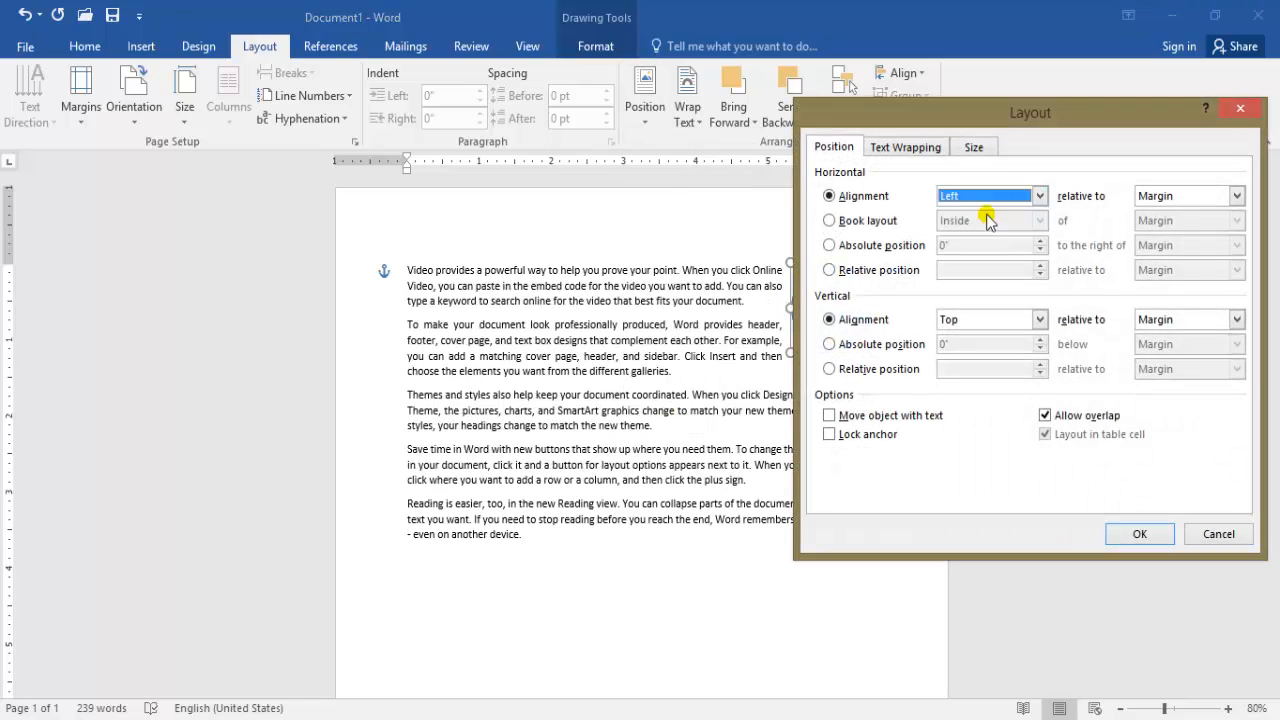
left_click(1238, 196)
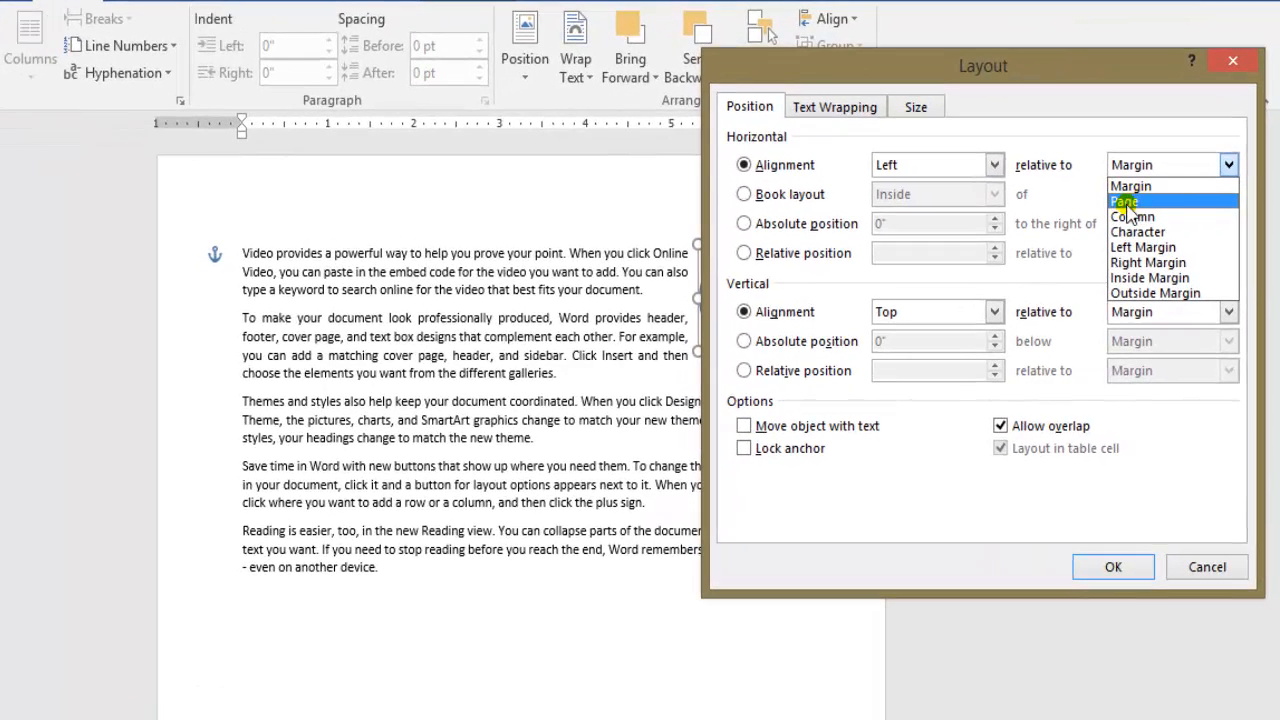
left_click(1126, 203)
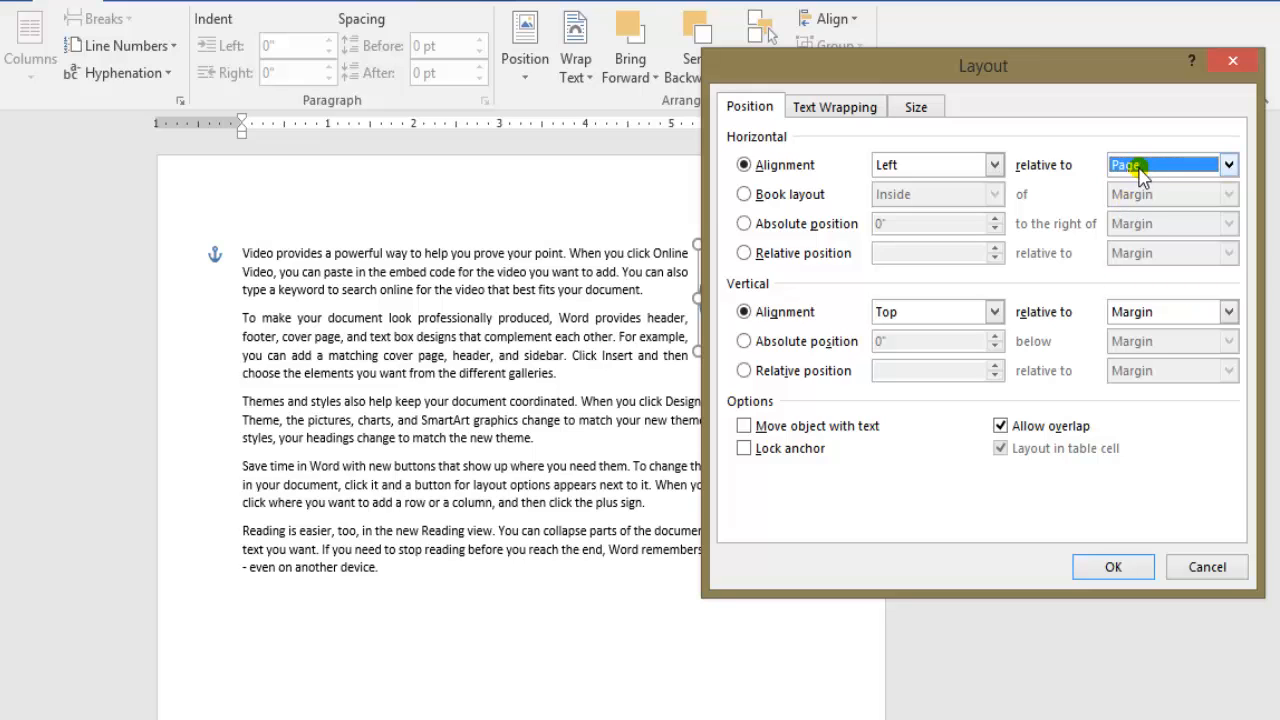
left_click(1113, 567)
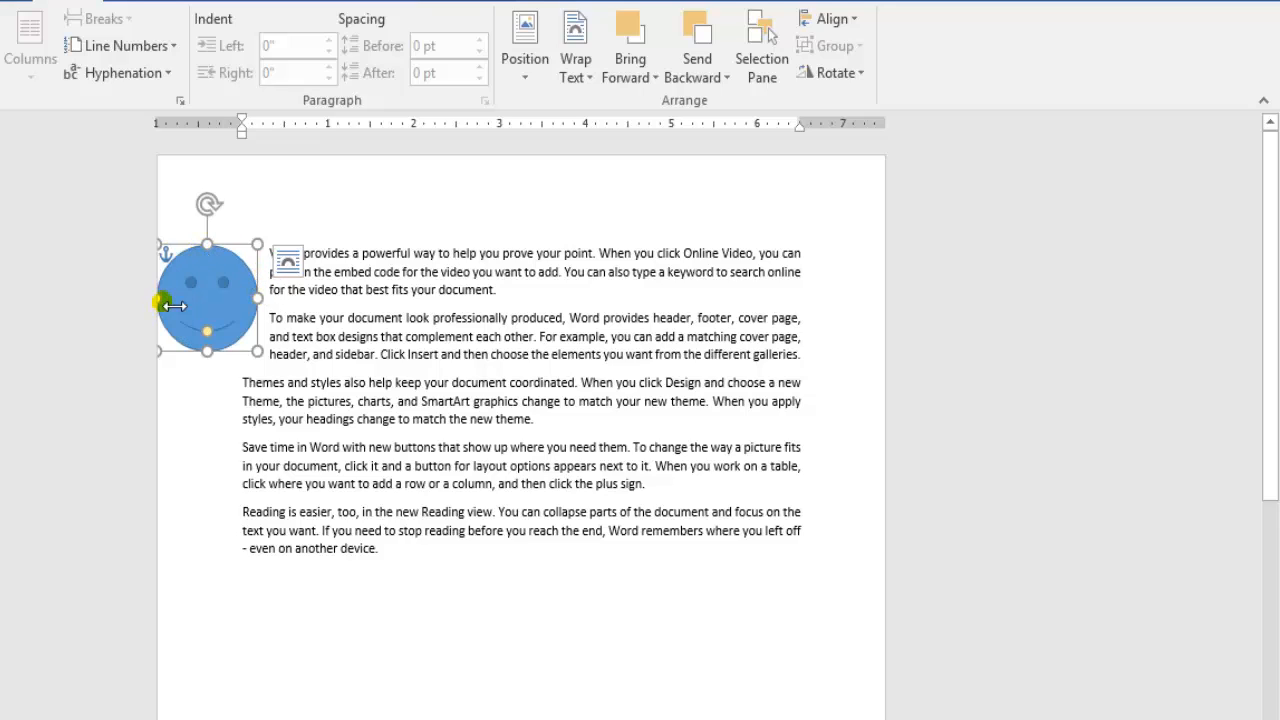
Change the smiley face's horizontal alignment to Right, keeping it relative to the page
left_click(184, 285)
left_click(189, 291)
left_click(526, 70)
left_click(595, 420)
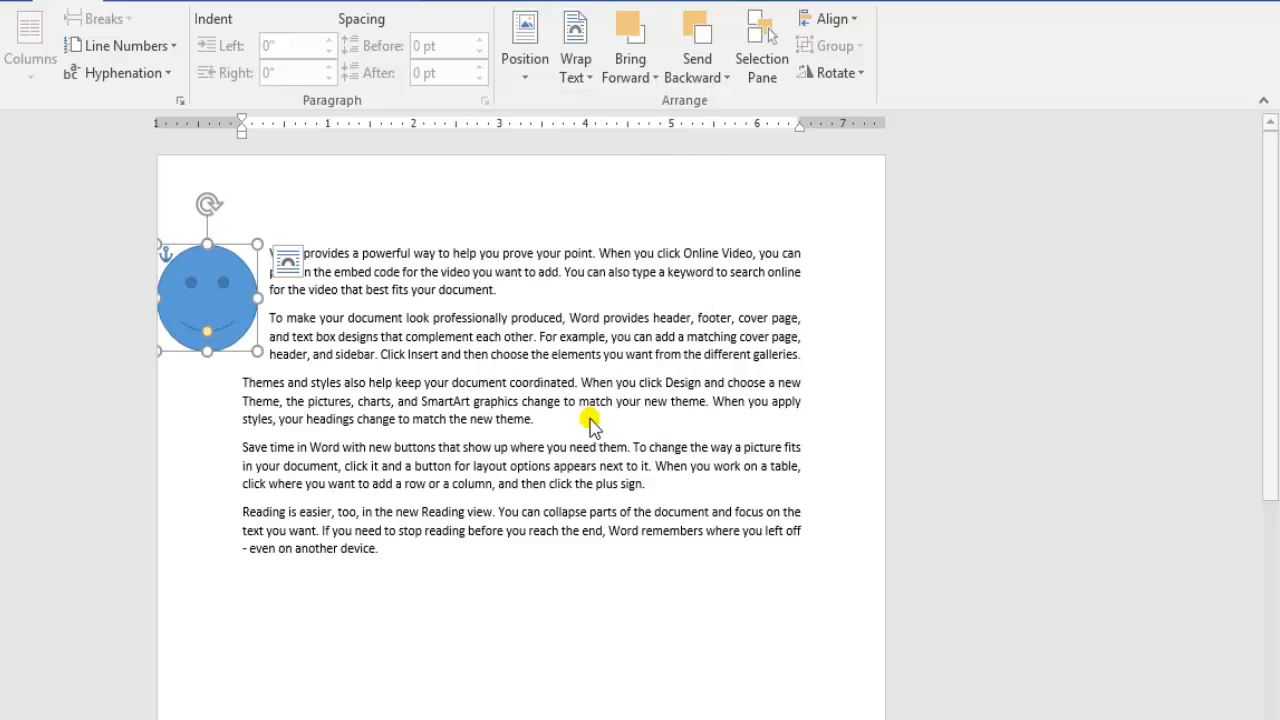
left_click(1228, 165)
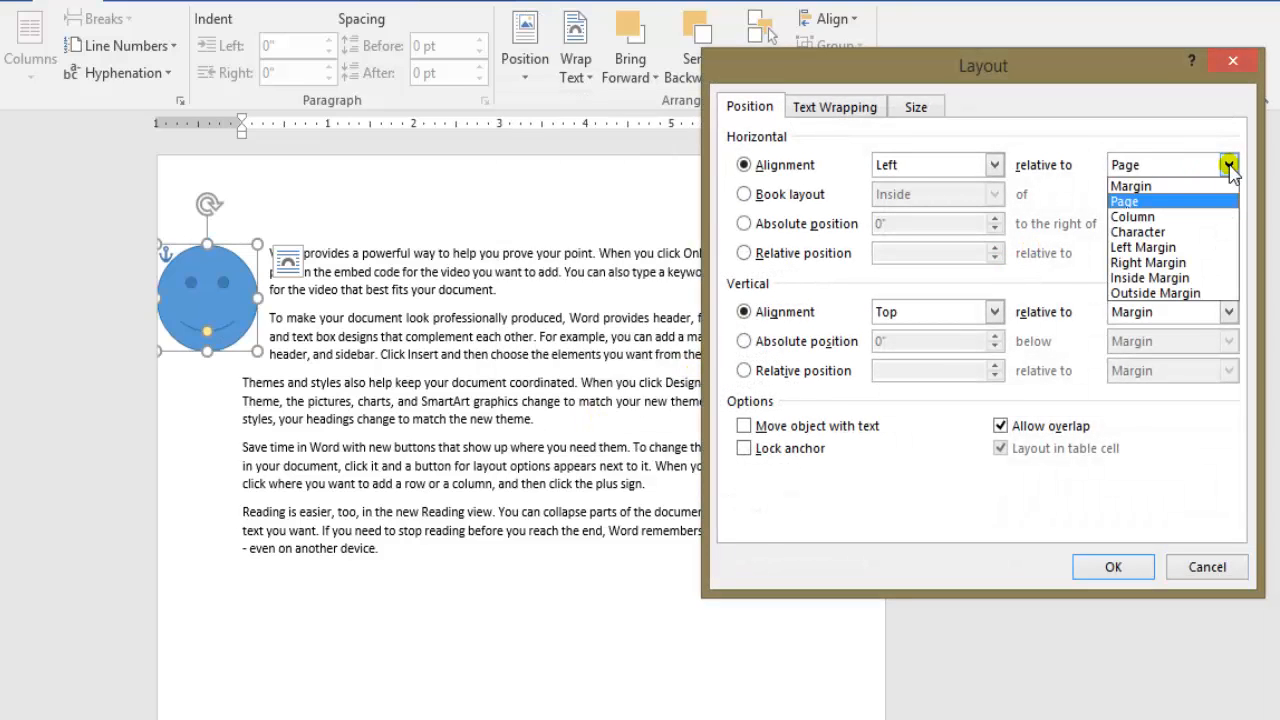
left_click(1228, 165)
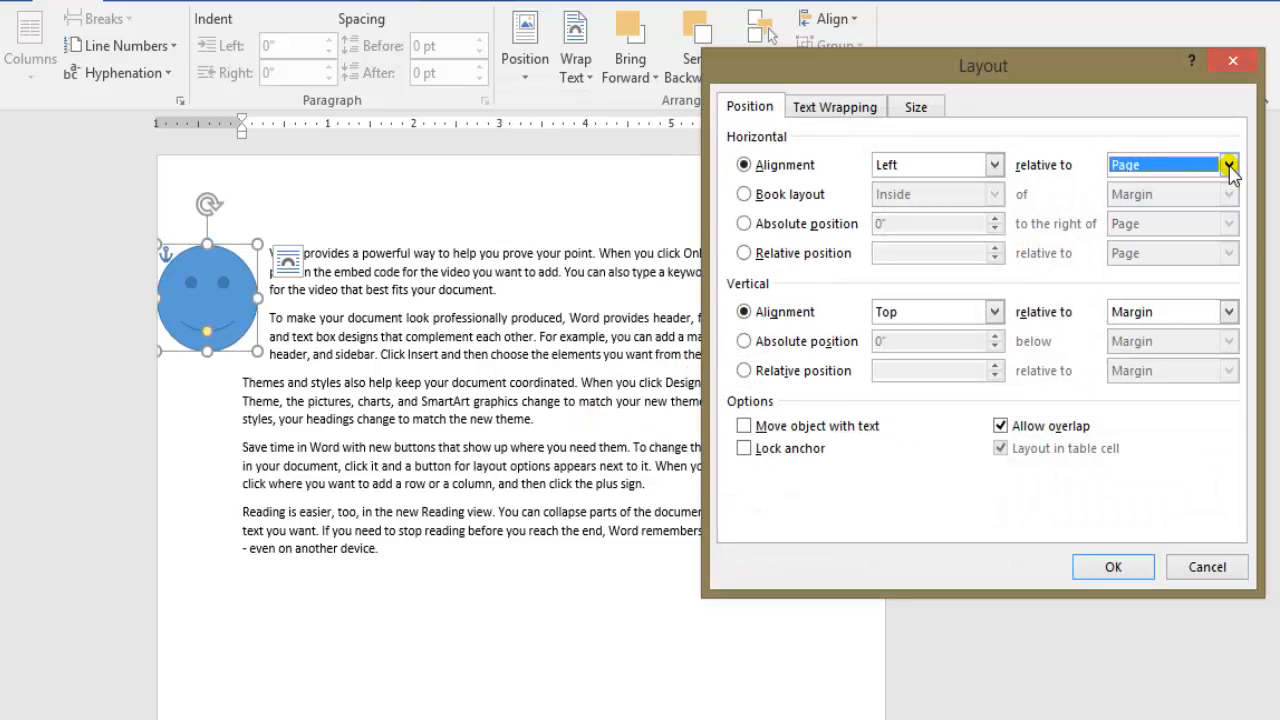
left_click(996, 165)
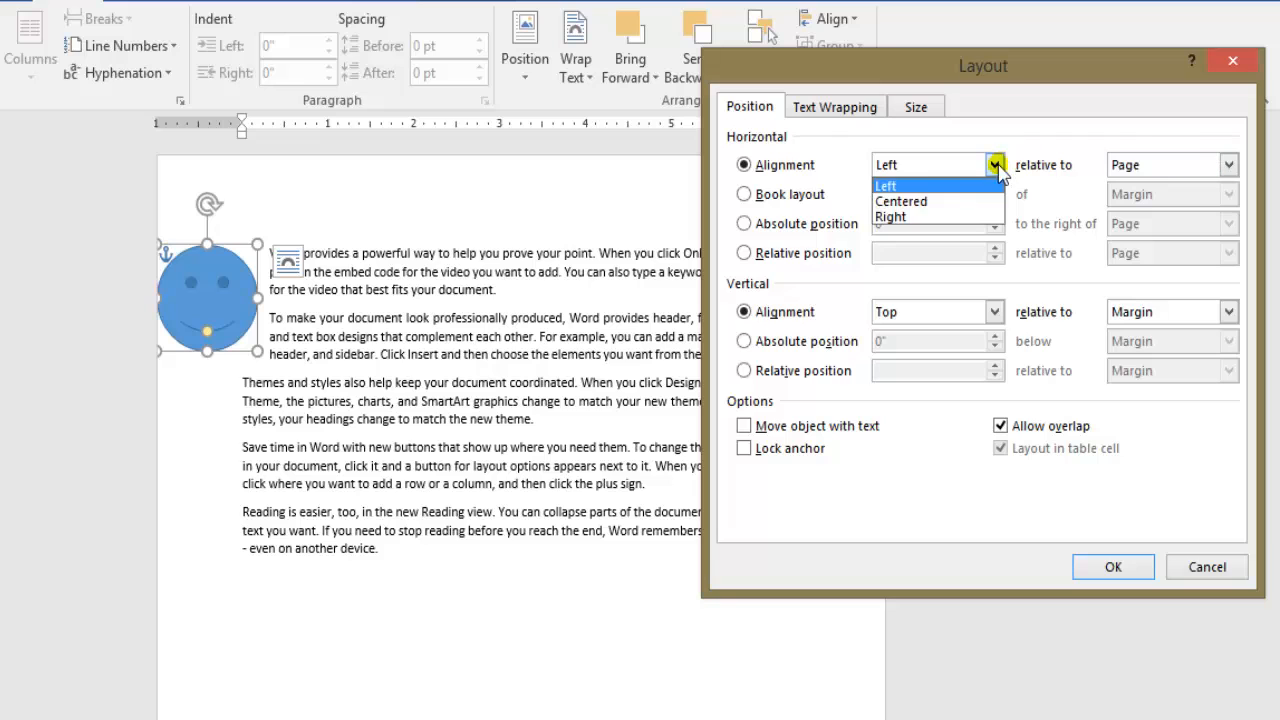
left_click(965, 216)
left_click(1113, 568)
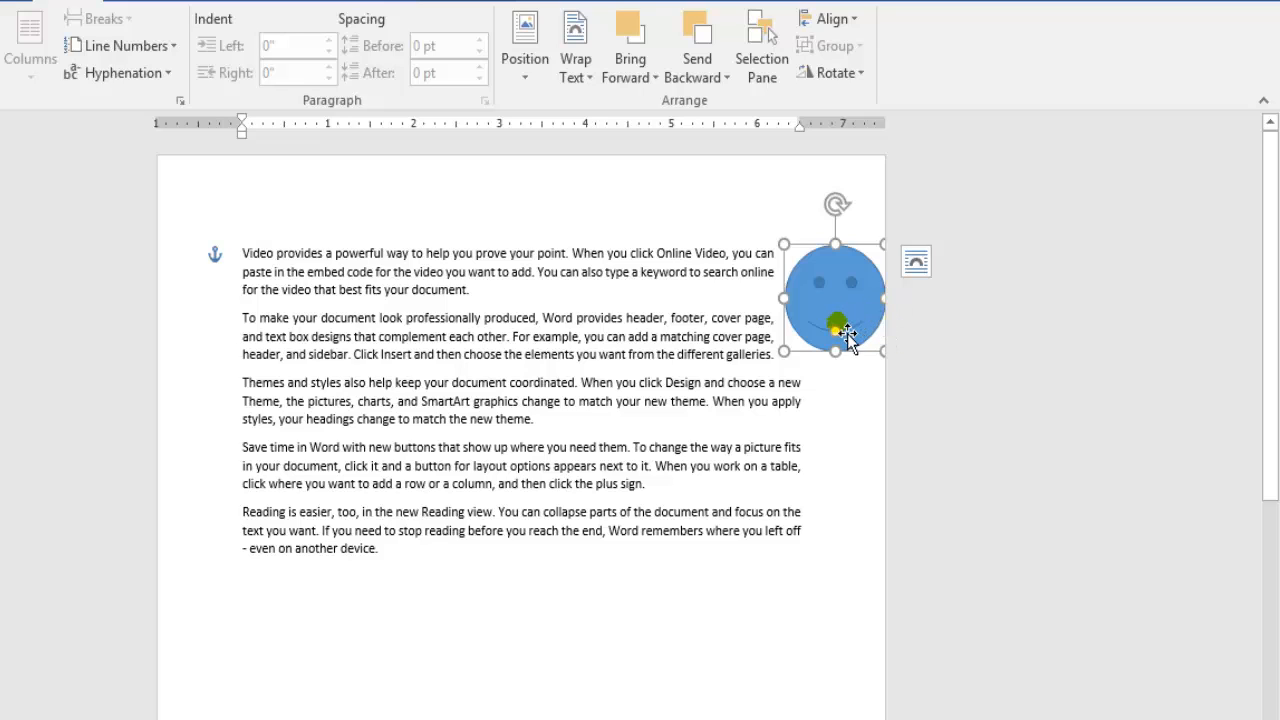
Align the smiley face horizontally to the Left relative to the margin in the advanced layout options
left_click(527, 80)
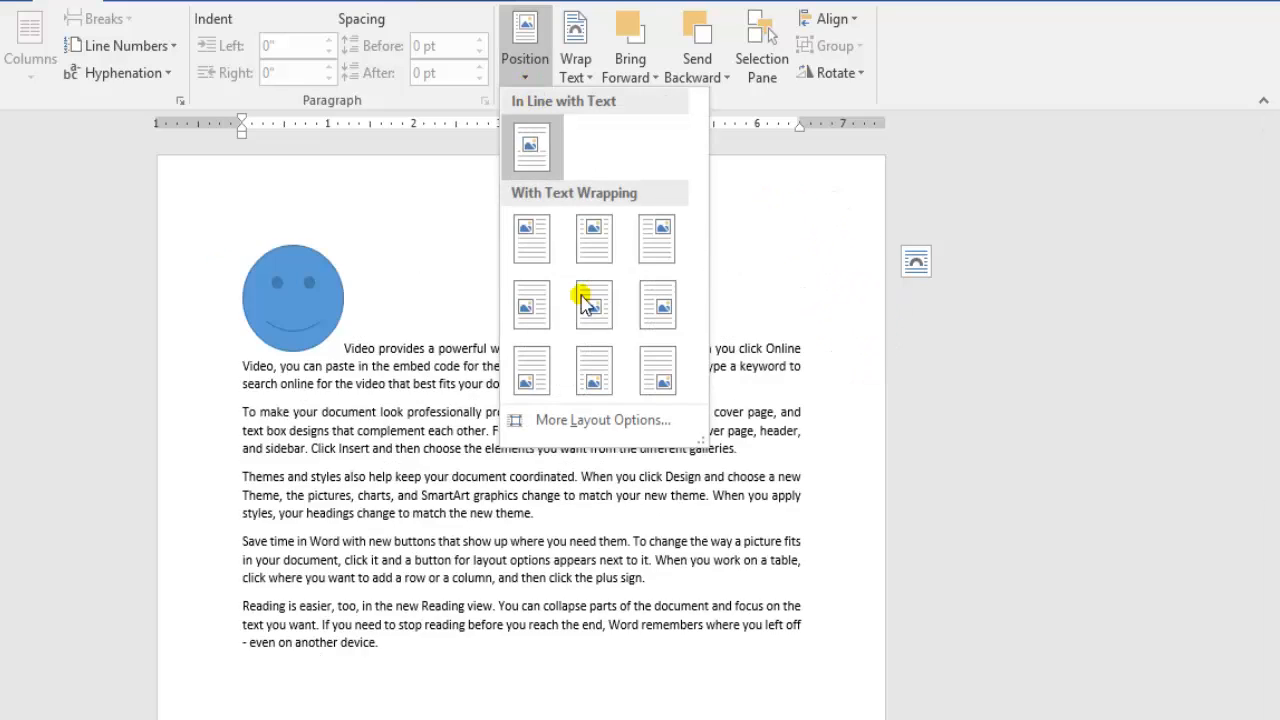
left_click(590, 496)
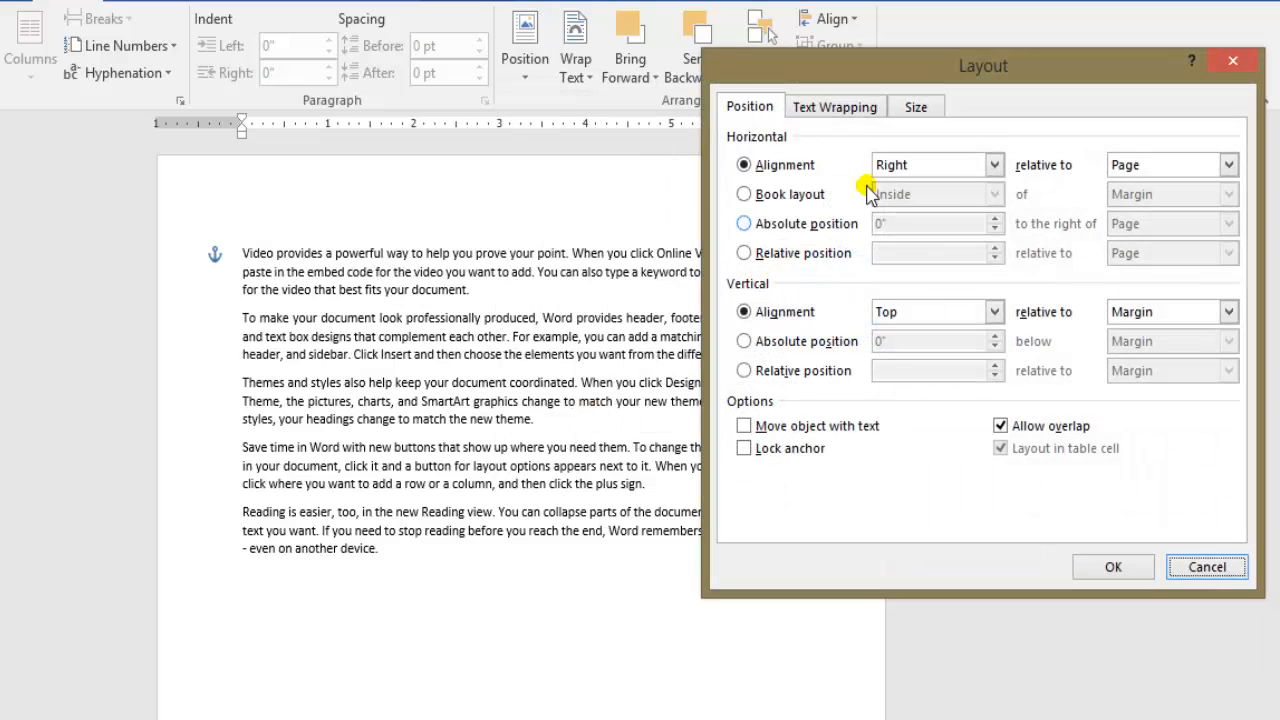
left_click(994, 165)
left_click(976, 184)
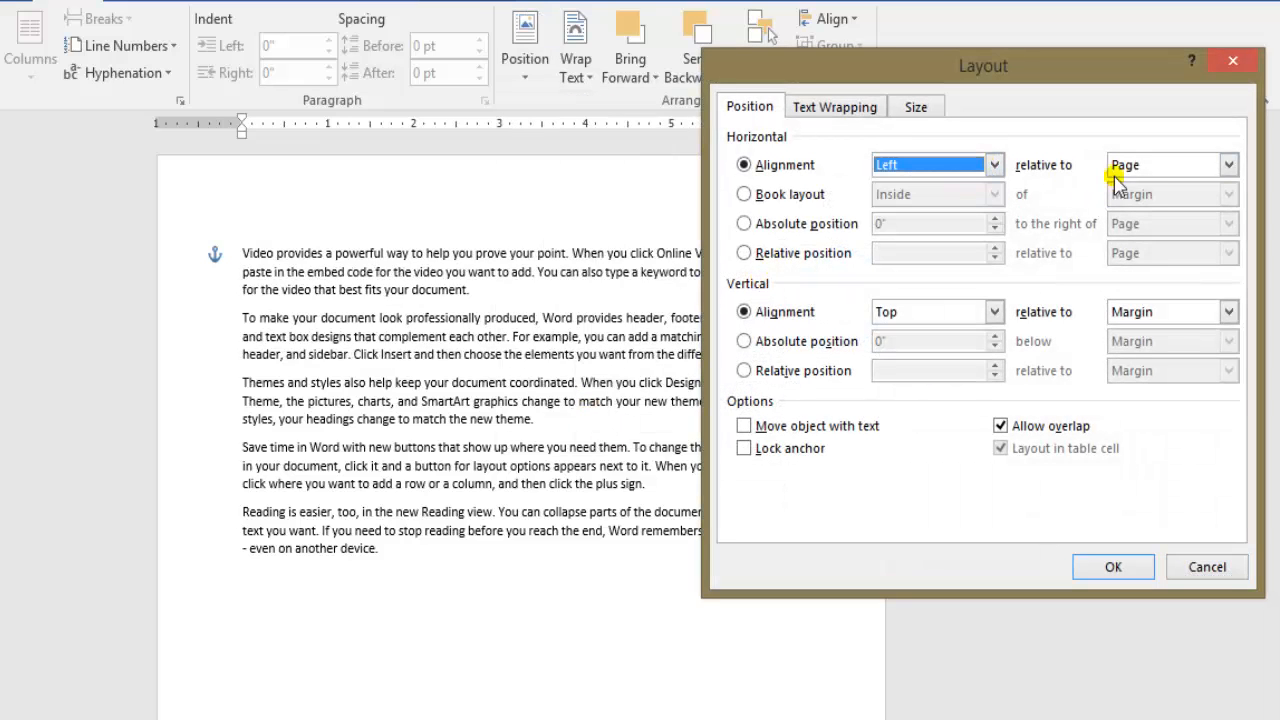
left_click(1228, 165)
left_click(1166, 187)
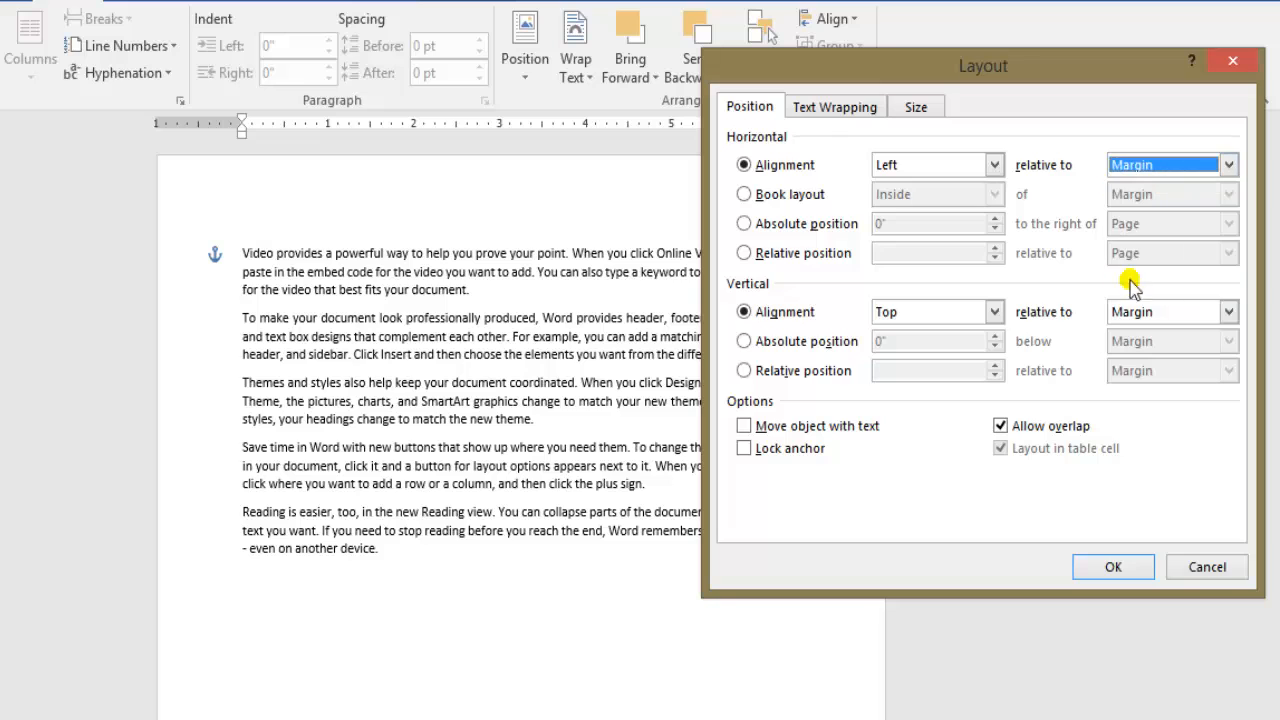
left_click(1111, 566)
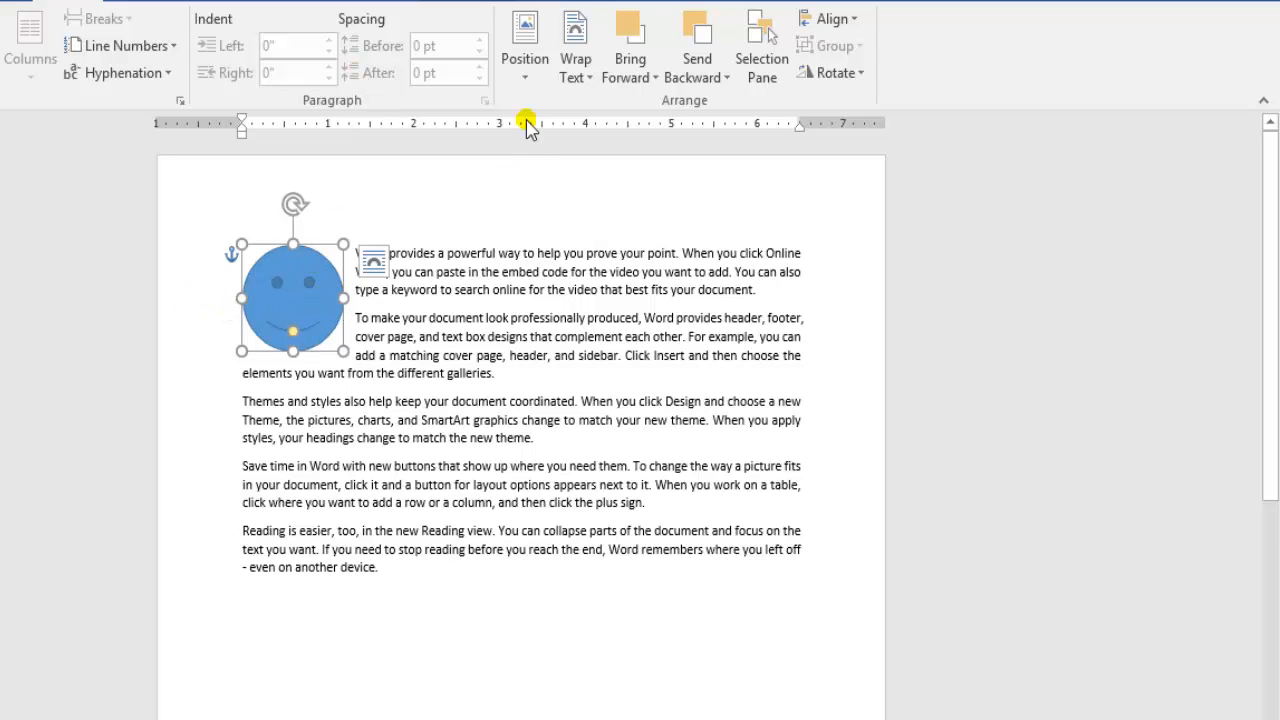
Review the reference choices for the smiley face's horizontal alignment, such as Column and Left Margin, without applying any change
left_click(522, 72)
left_click(601, 421)
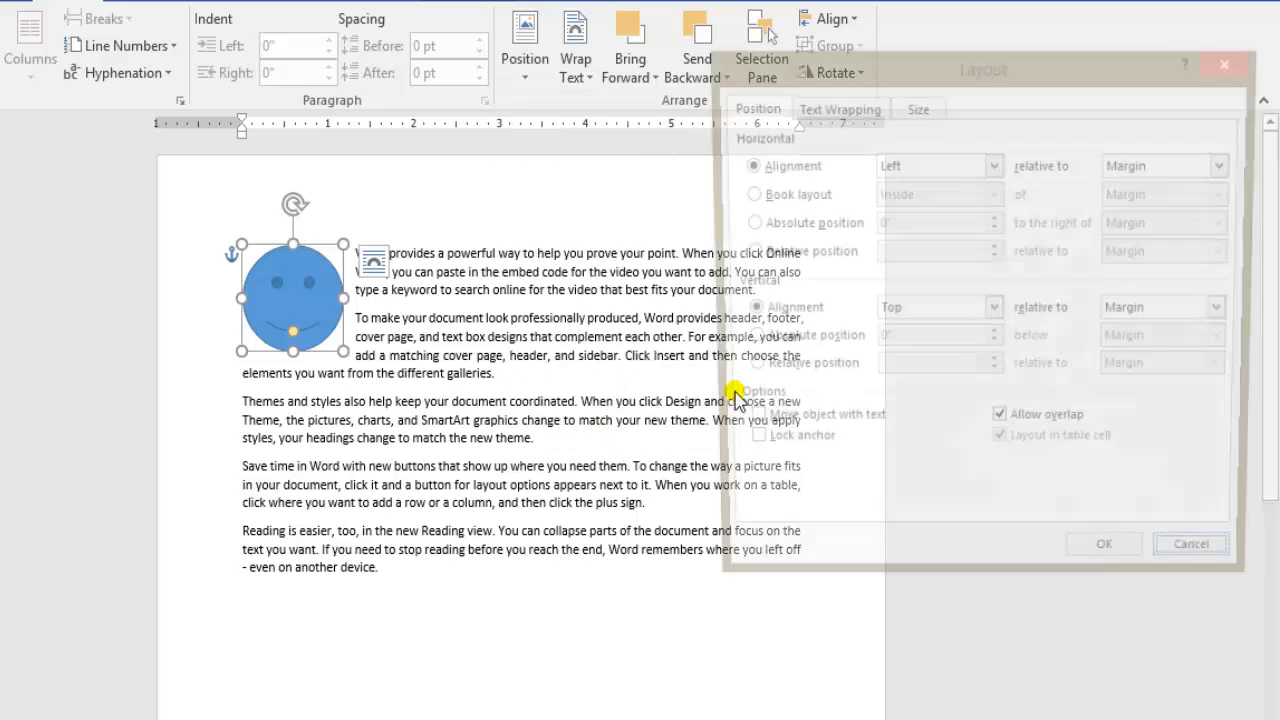
left_click(1227, 165)
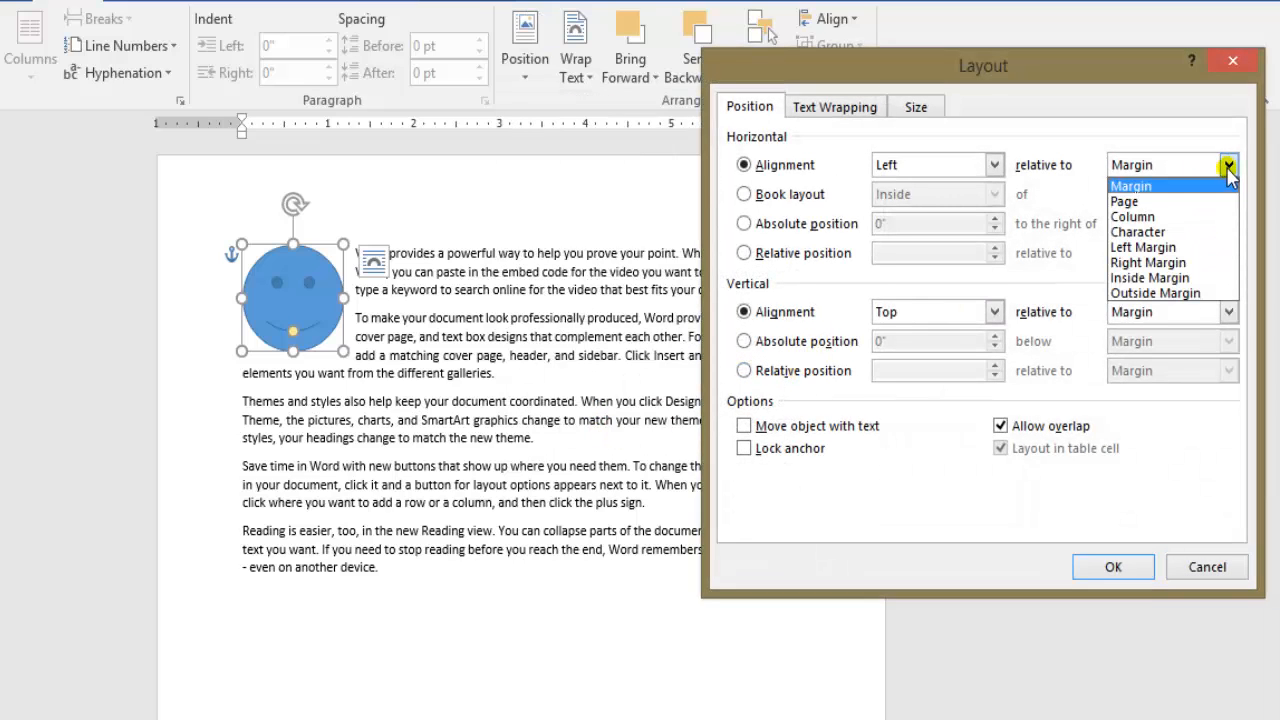
left_click(1184, 218)
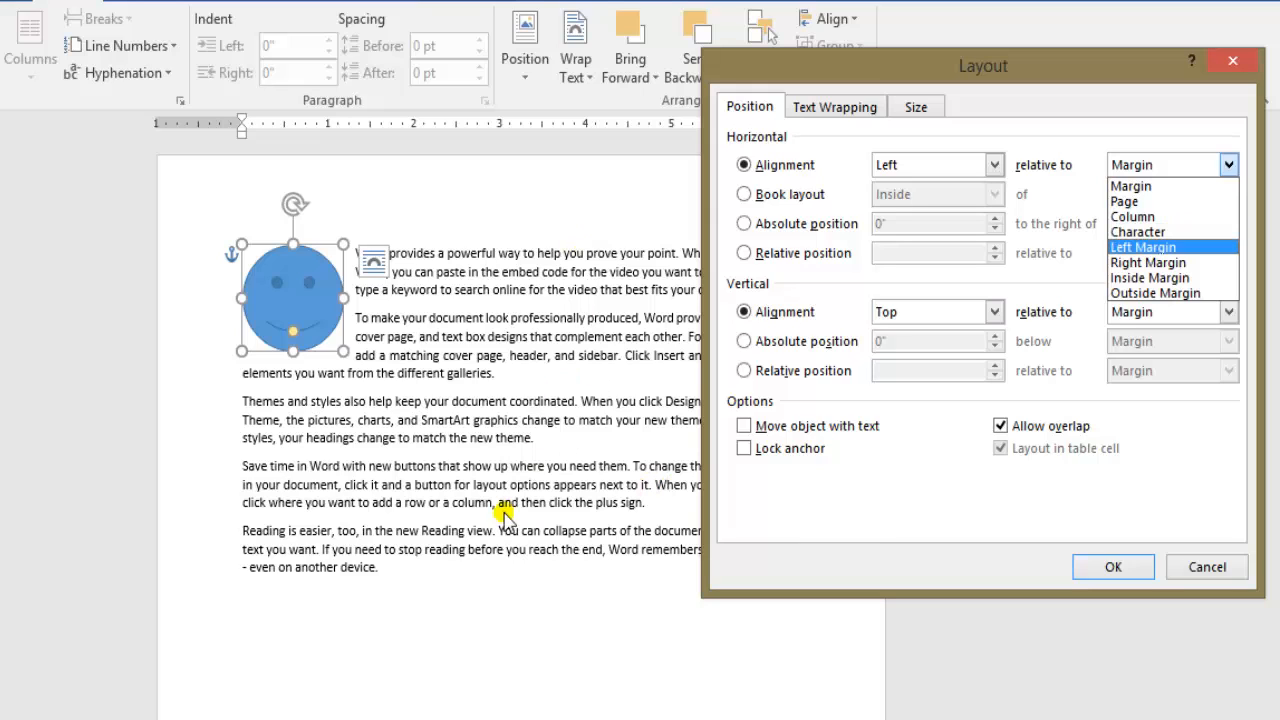
left_click(1195, 566)
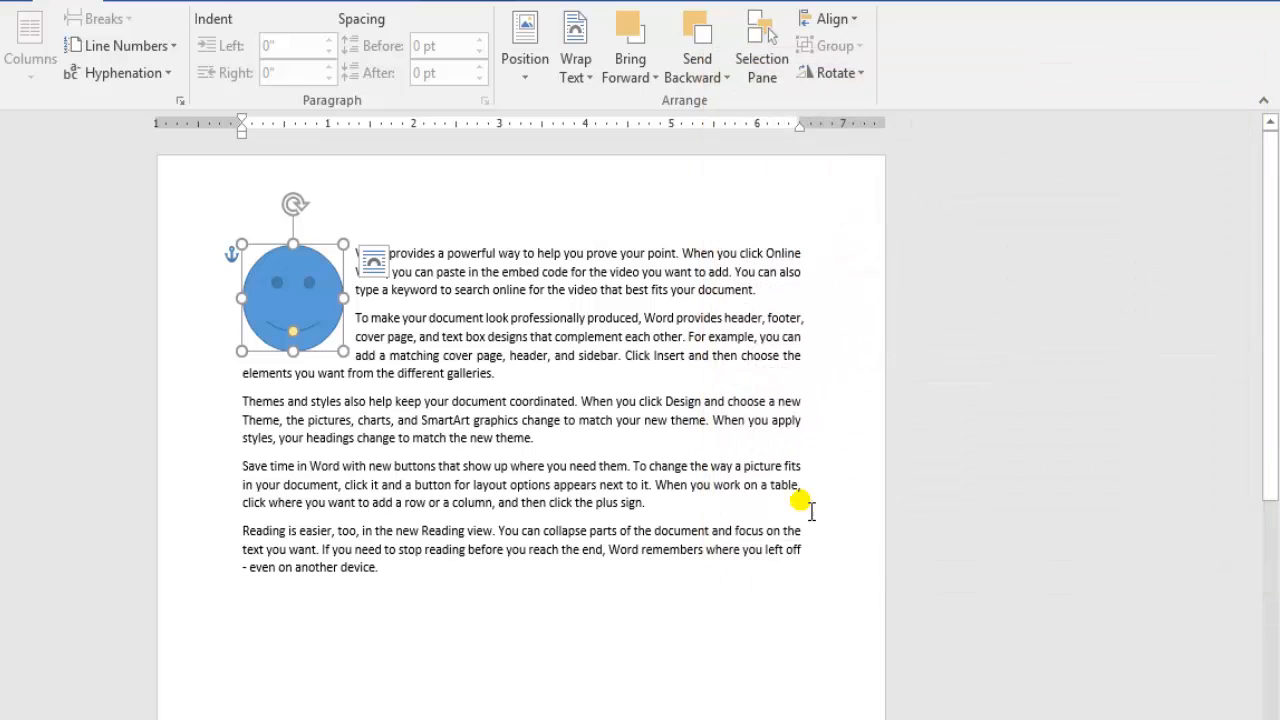
Lay out all the document text in two columns
left_click(555, 447)
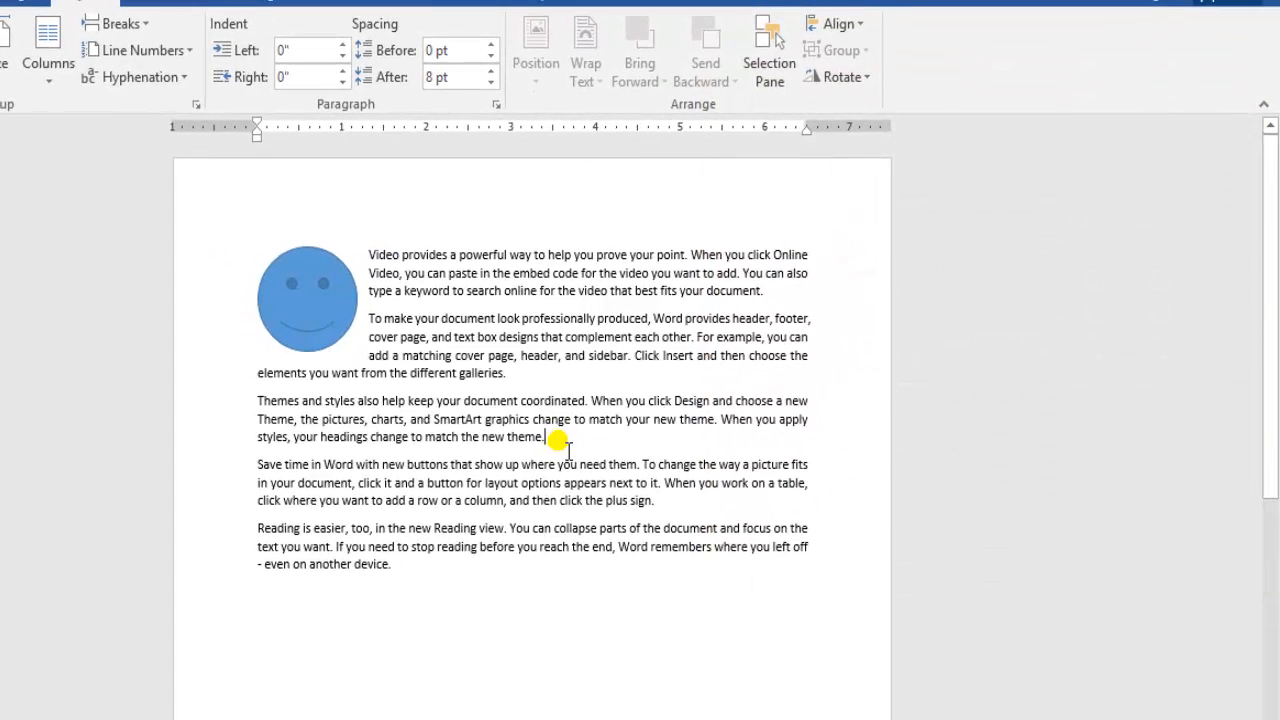
key("ctrl+a")
left_click(48, 72)
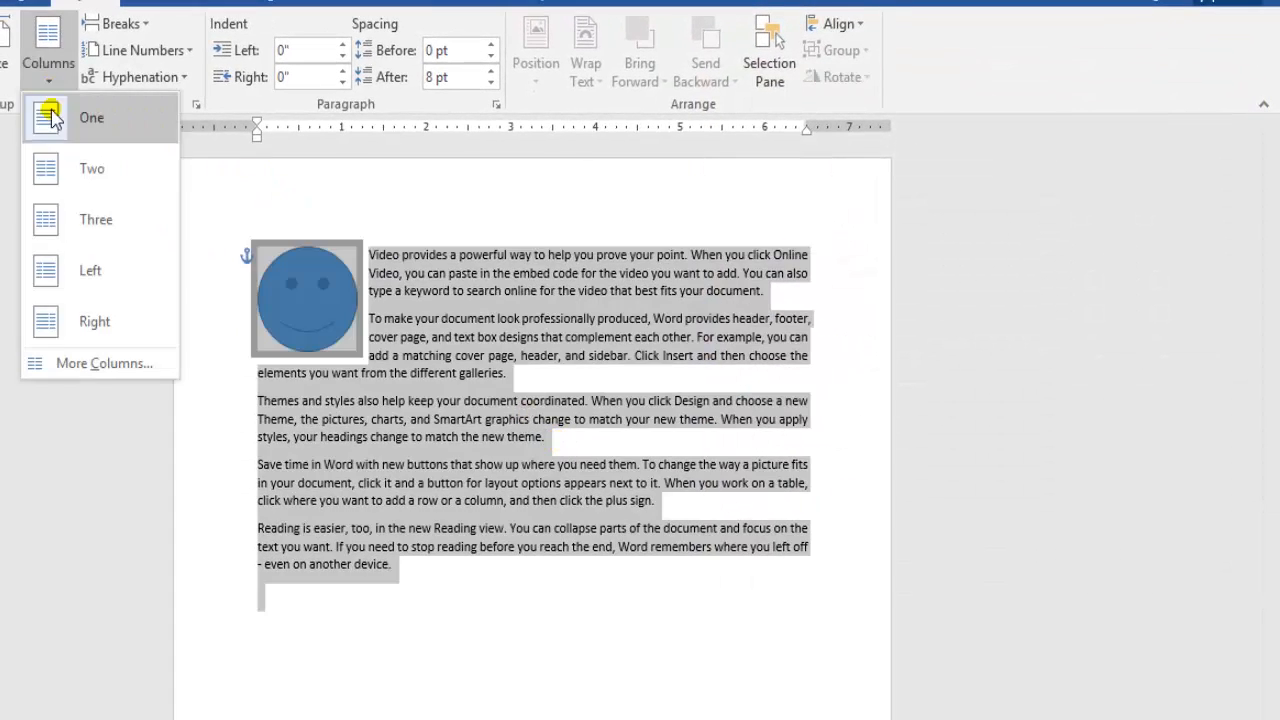
left_click(57, 178)
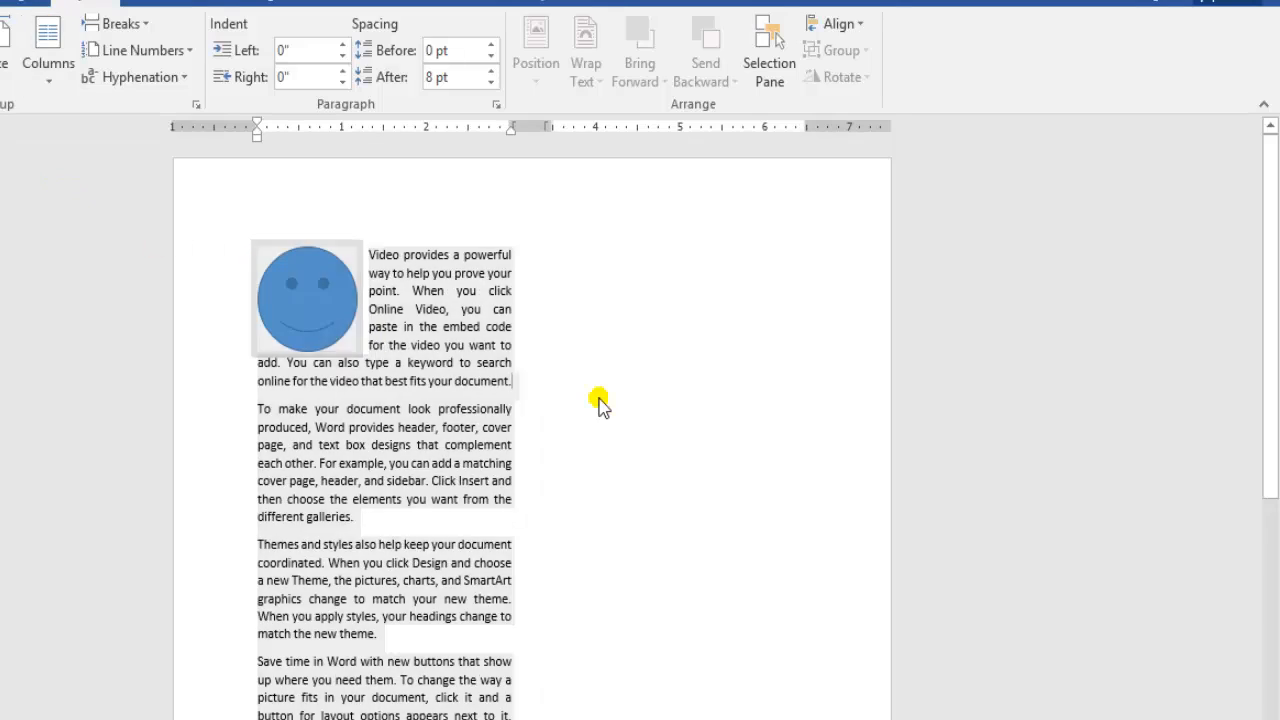
Copy all the document content and paste it on a new line at the end so the text fills the second column
scroll(1275, 540, "down", 5)
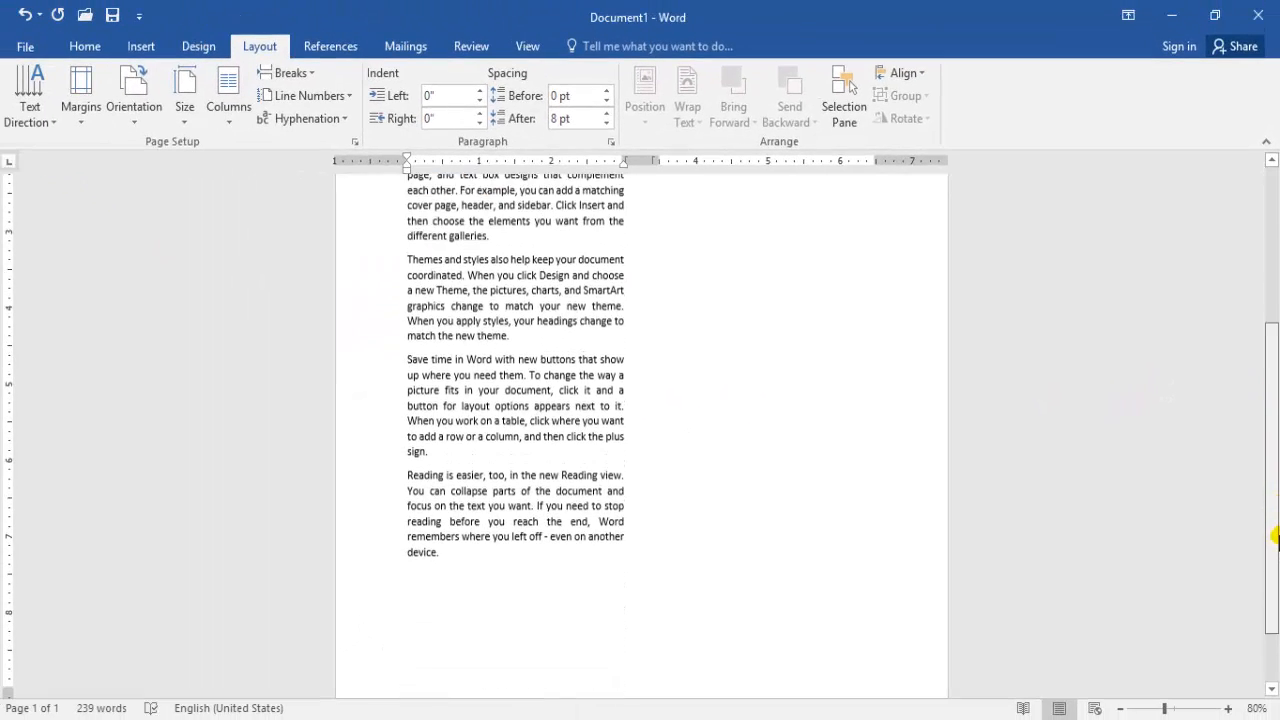
left_click_drag(1275, 540, 1275, 545)
key("ctrl+a")
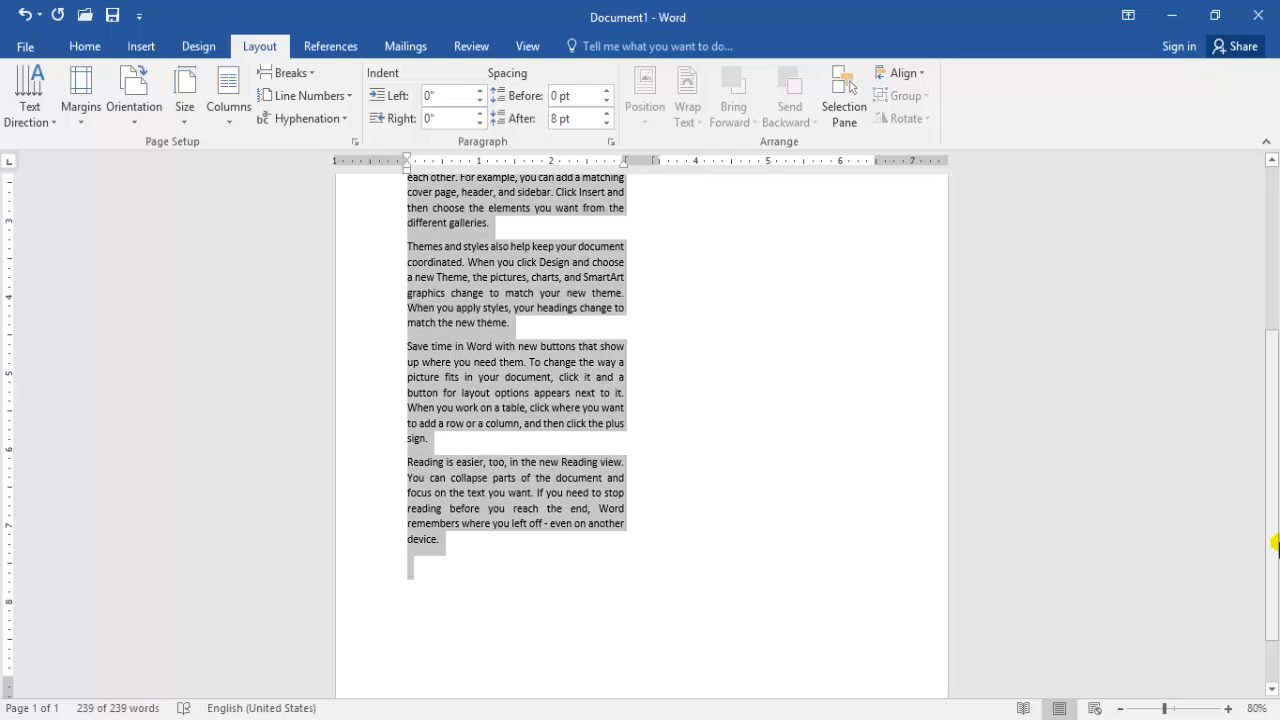
key("ctrl+End")
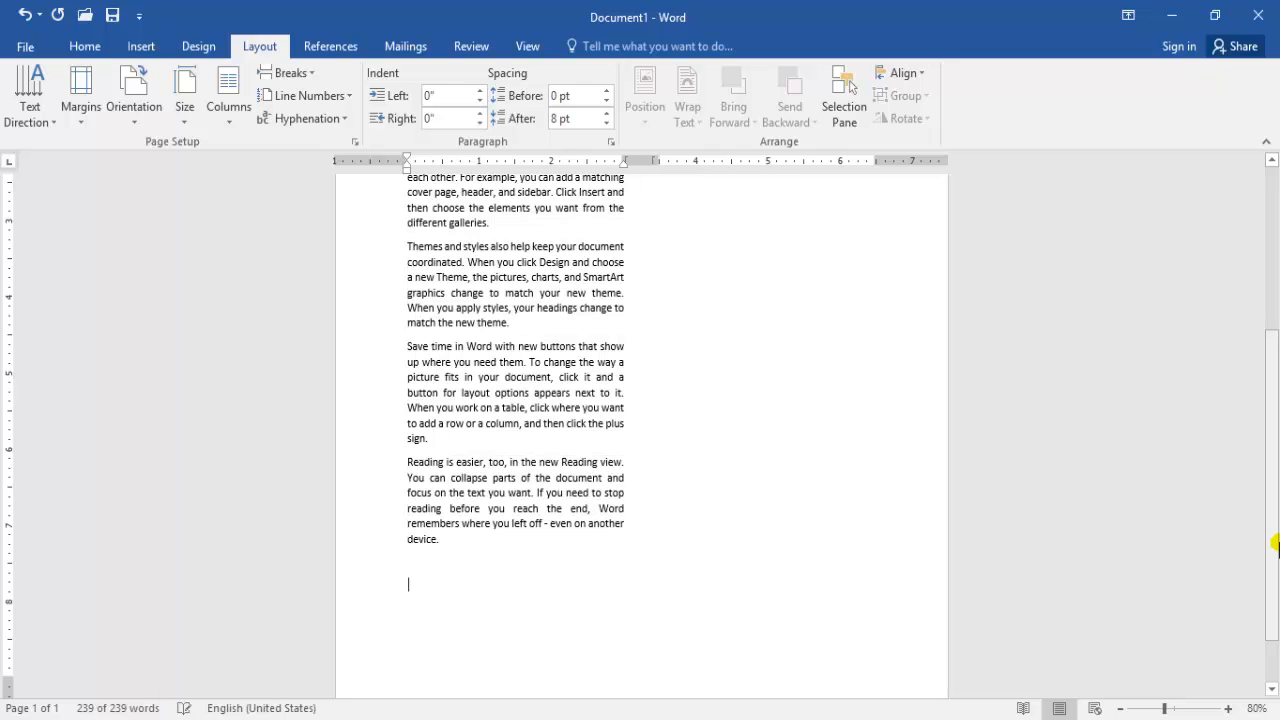
key("ctrl+v")
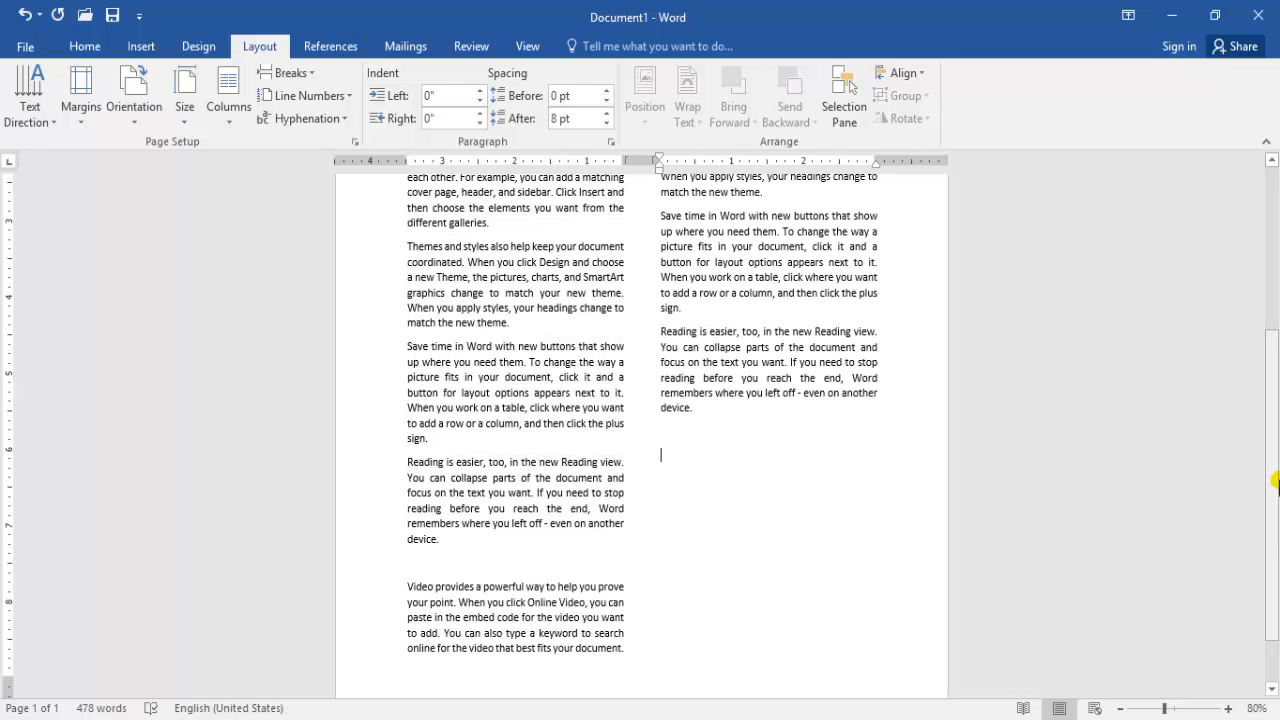
Align the front smiley face horizontally to Centered relative to the column in the advanced layout options
left_click_drag(1273, 485, 1272, 323)
left_click(475, 328)
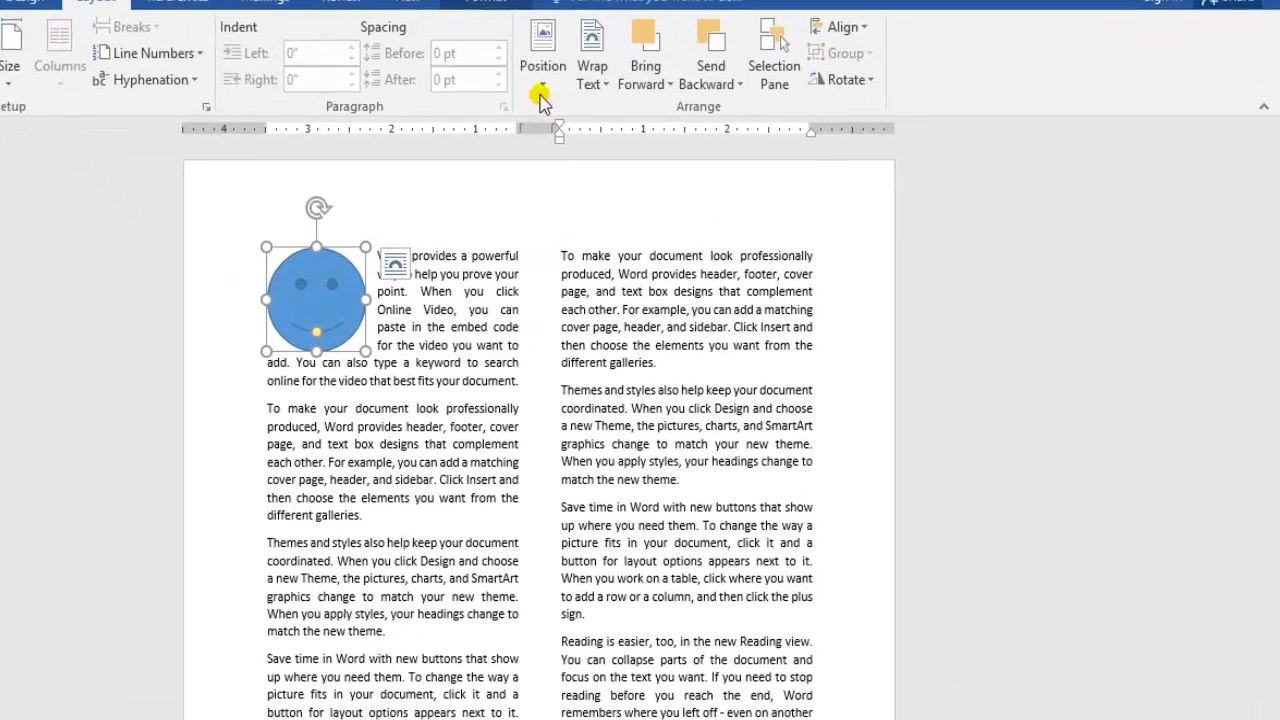
left_click(643, 122)
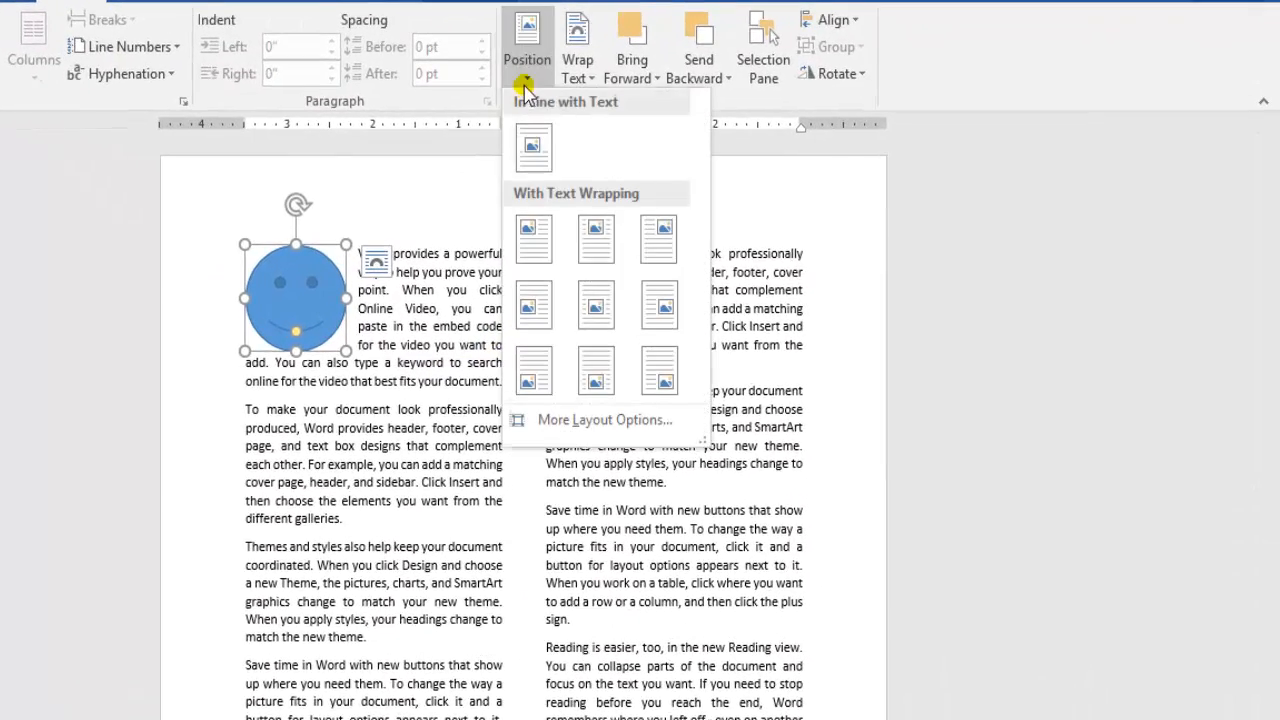
left_click(605, 420)
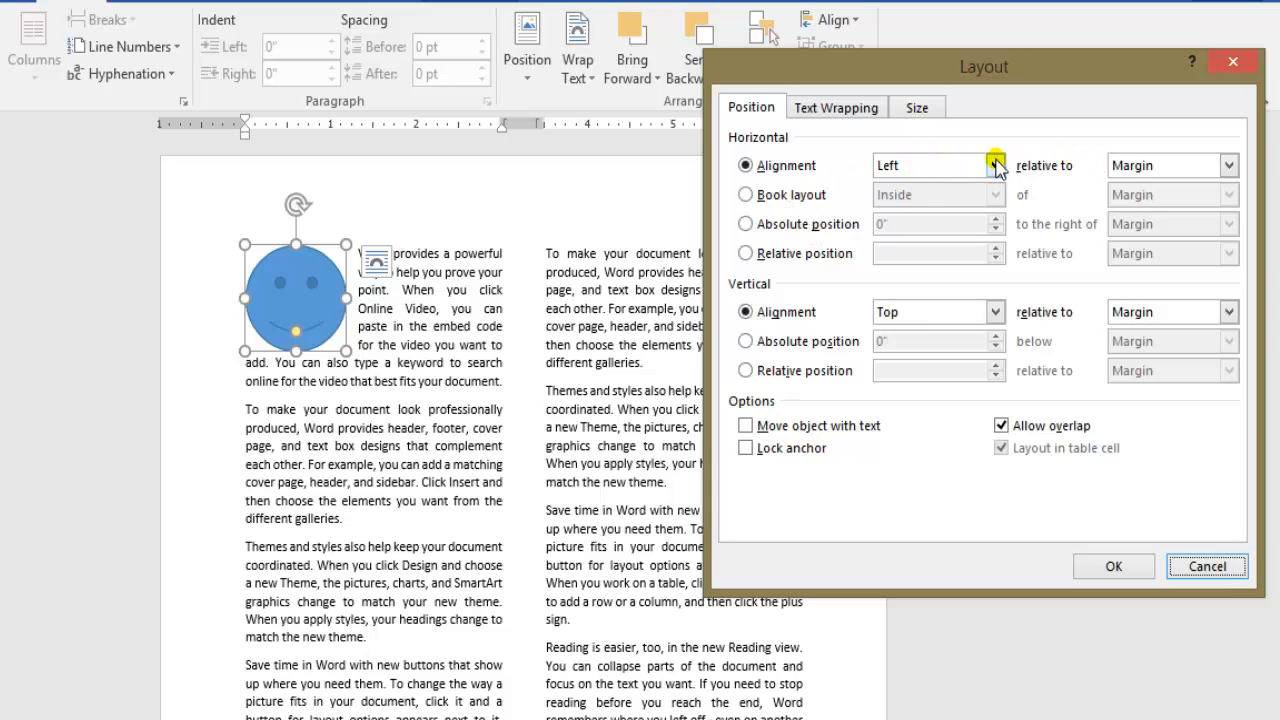
left_click(996, 165)
left_click(937, 200)
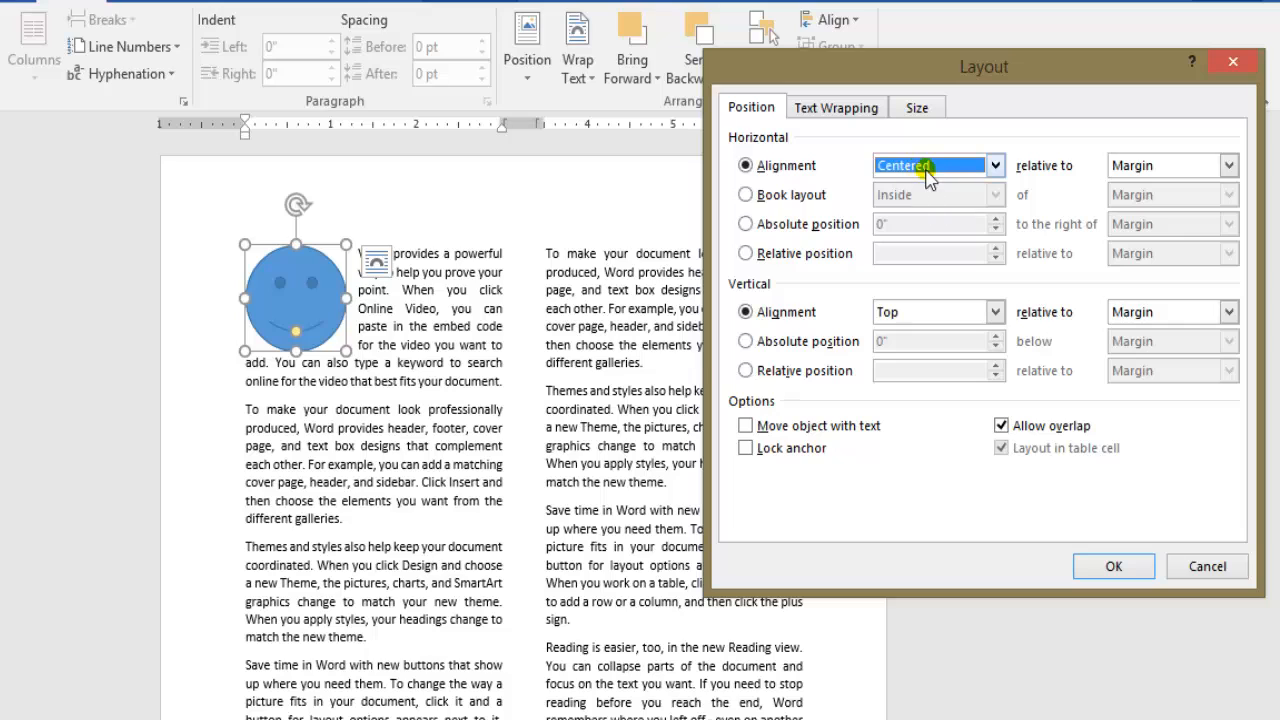
left_click(1229, 165)
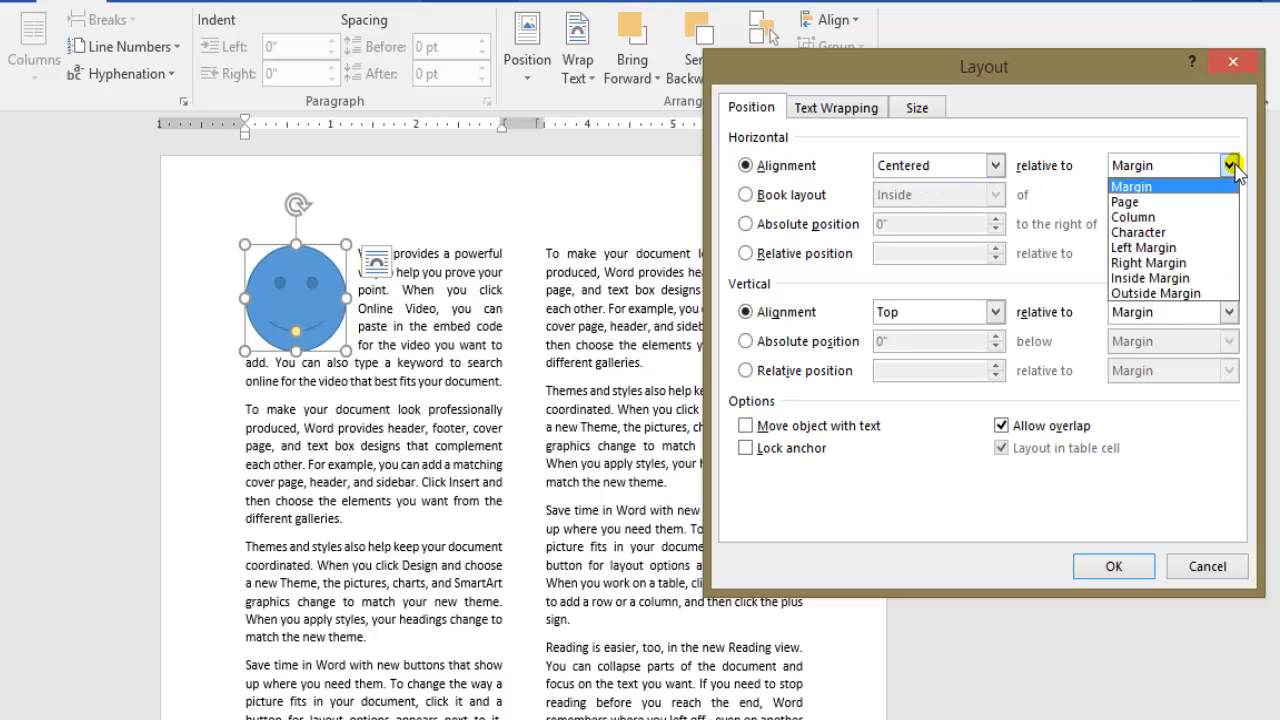
left_click(1140, 217)
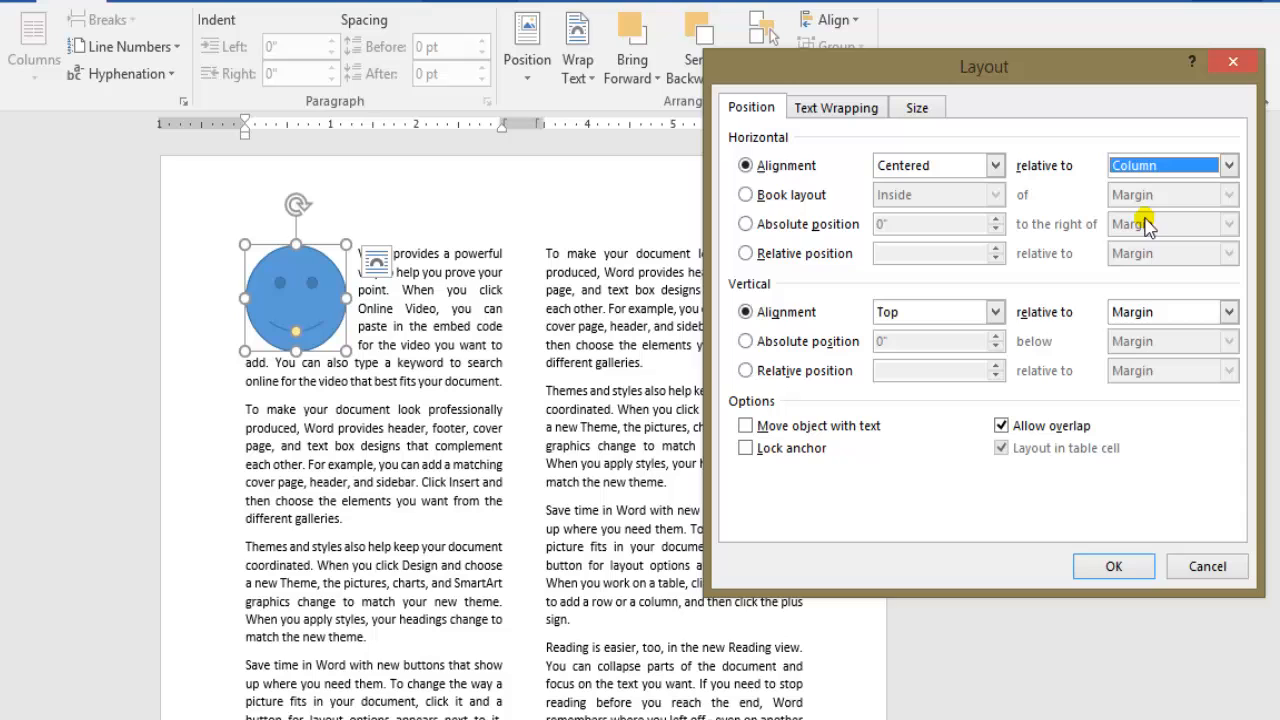
left_click(1116, 562)
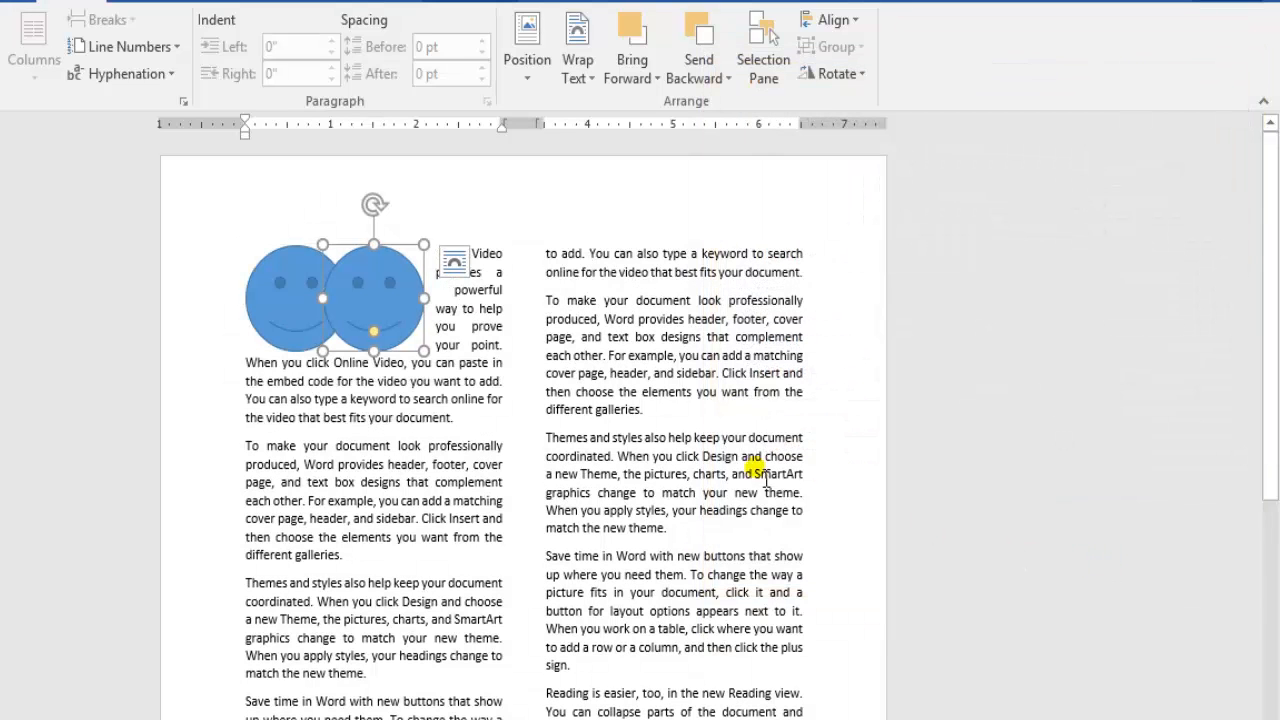
Delete the overlapping duplicate smiley face and move the remaining one to about -0.08" horizontally and 0.06" below the margin
left_click(381, 311)
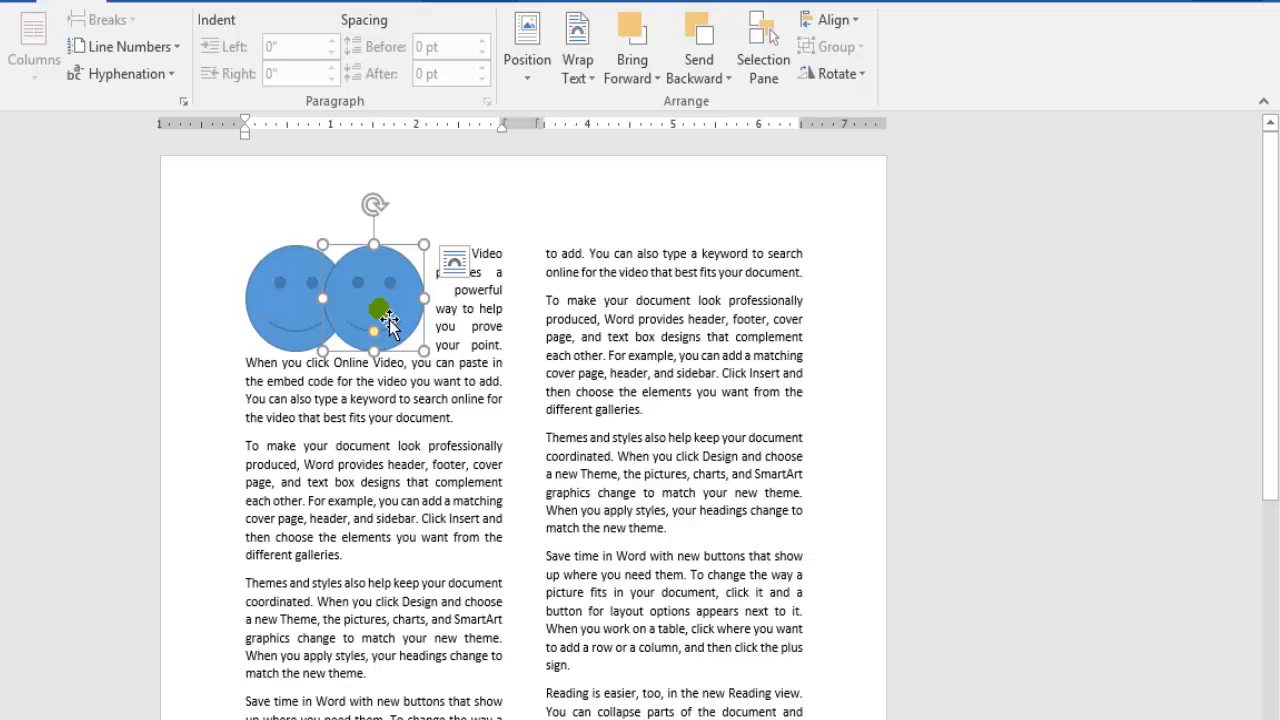
left_click_drag(388, 320, 312, 318)
left_click(289, 305)
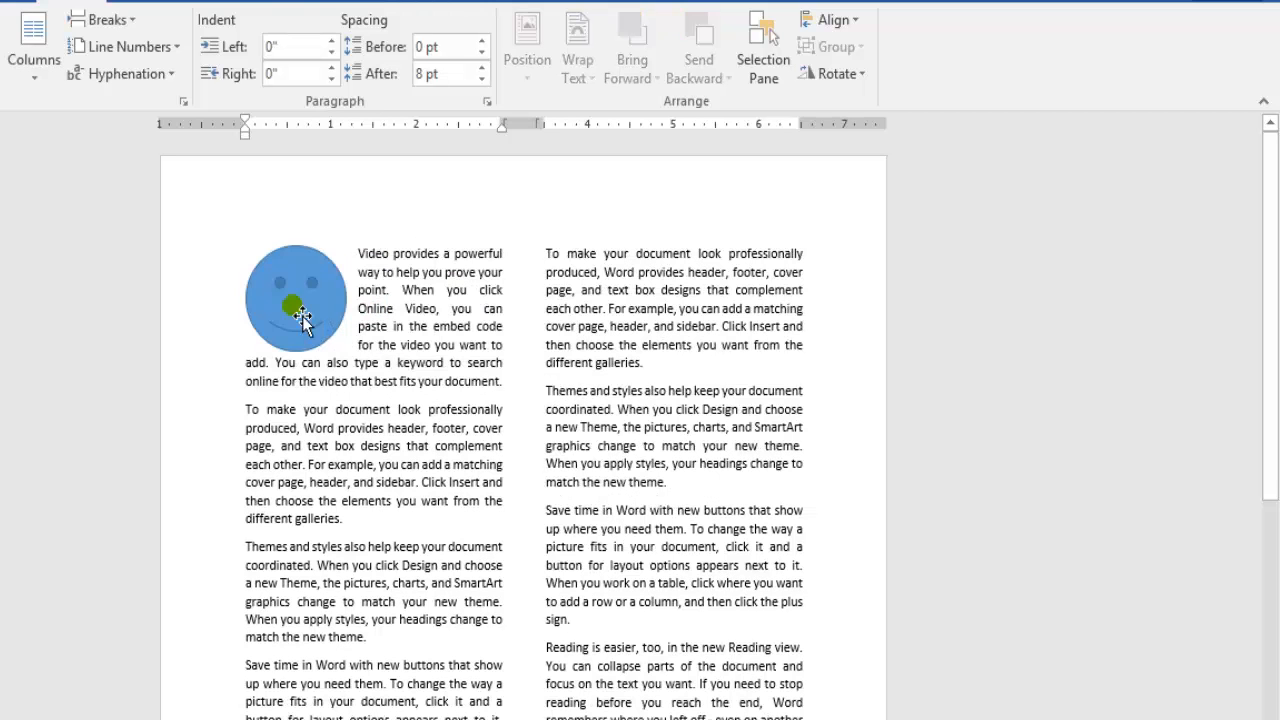
mouse_move(338, 290)
left_mouse_down()
mouse_move(412, 365)
mouse_move(322, 309)
left_mouse_up()
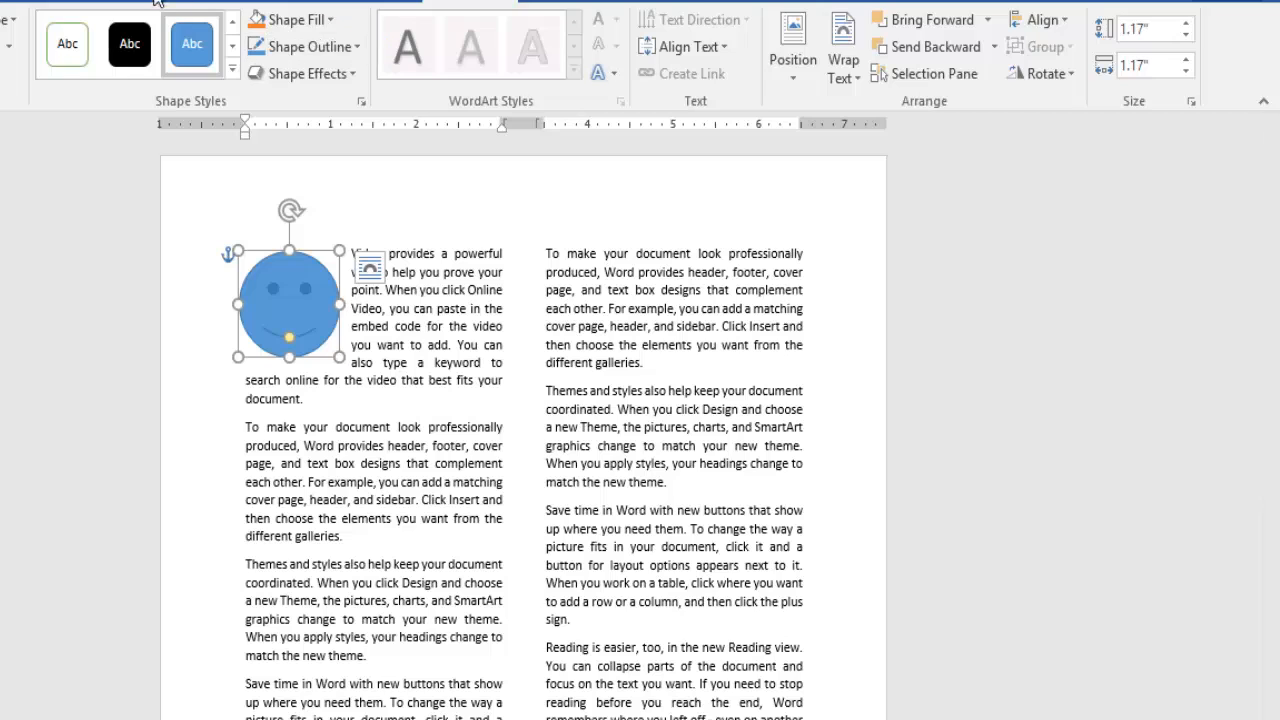
Switch the remaining smiley face from absolute horizontal position to Centered alignment relative to the column
left_click(88, 3)
left_click(530, 86)
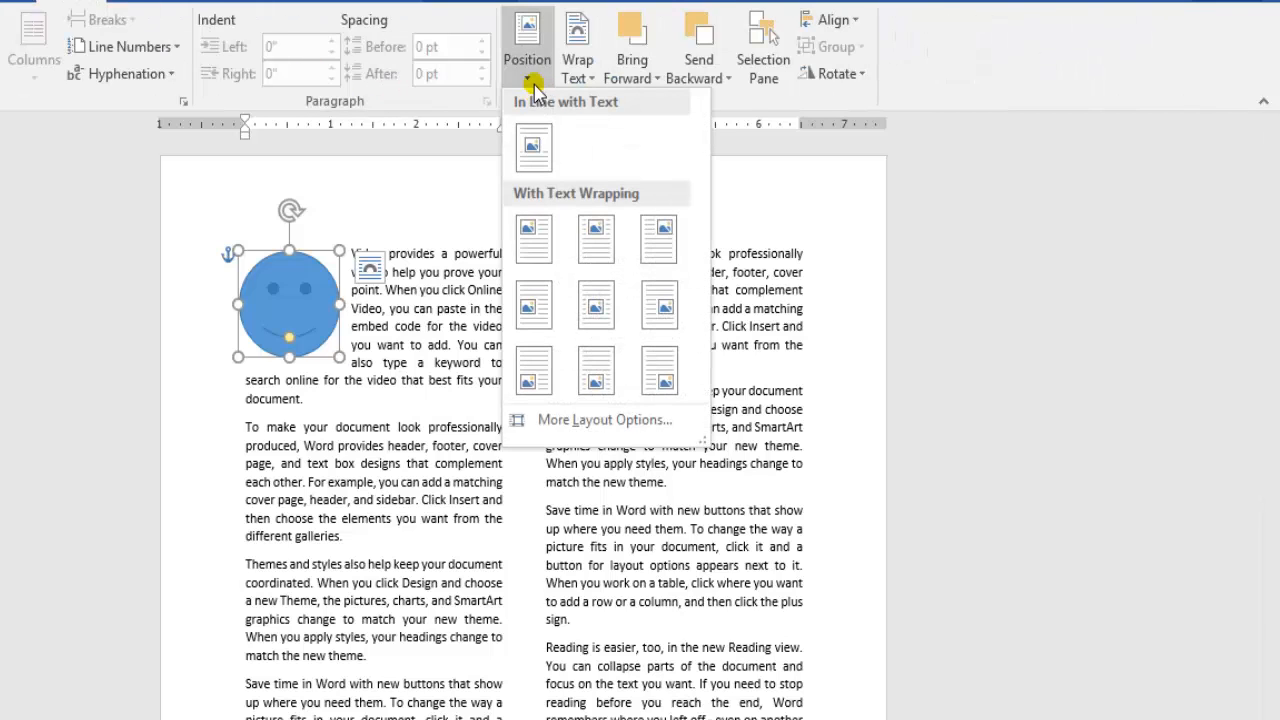
left_click(600, 419)
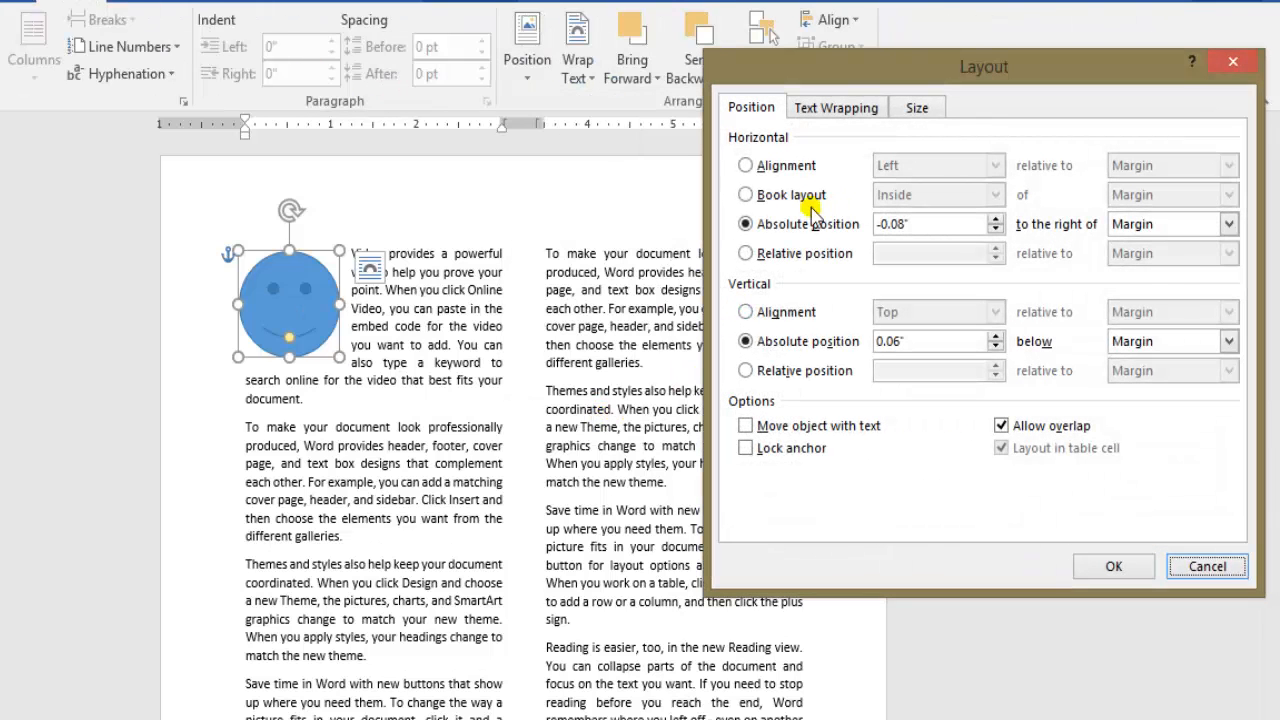
left_click(786, 166)
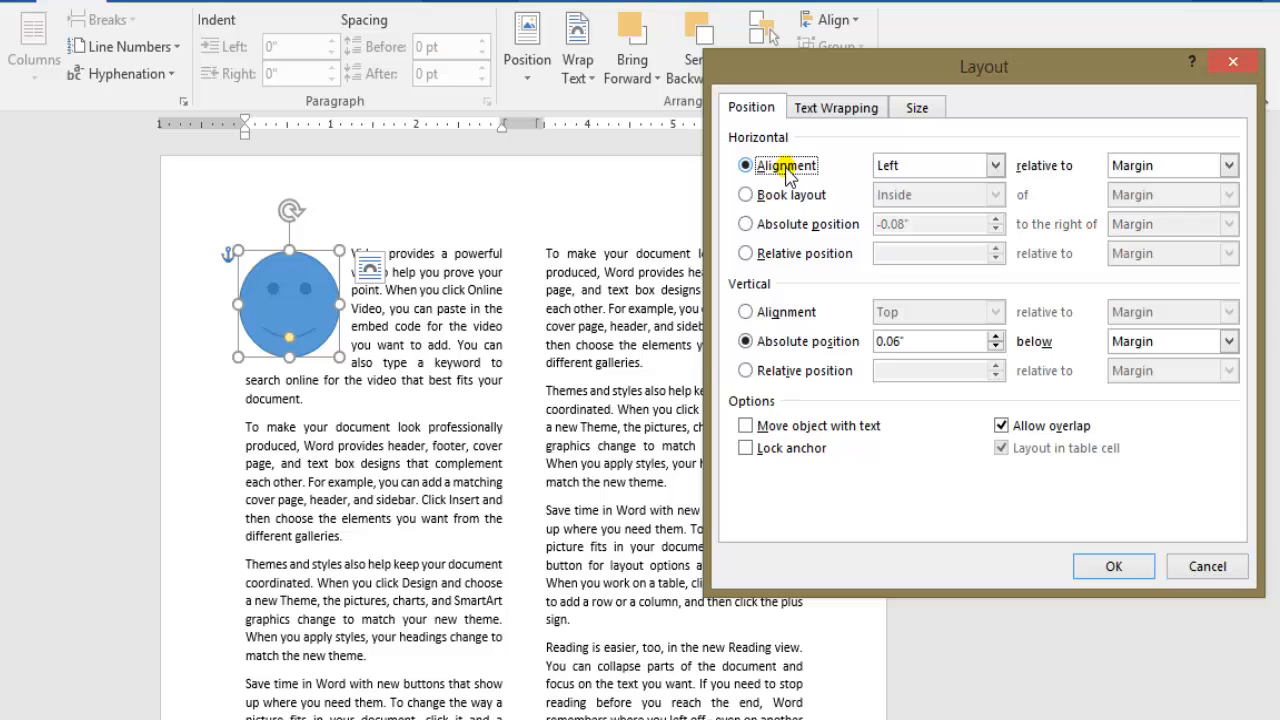
left_click(993, 166)
left_click(945, 194)
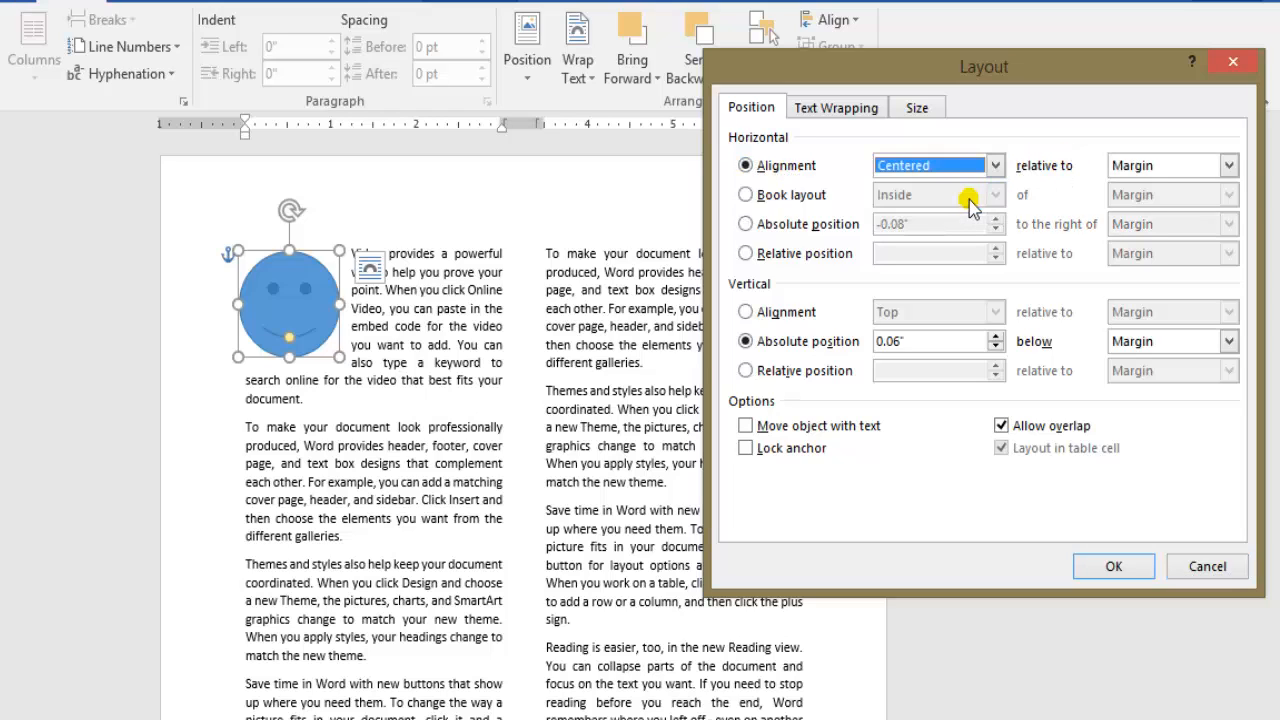
left_click(1228, 165)
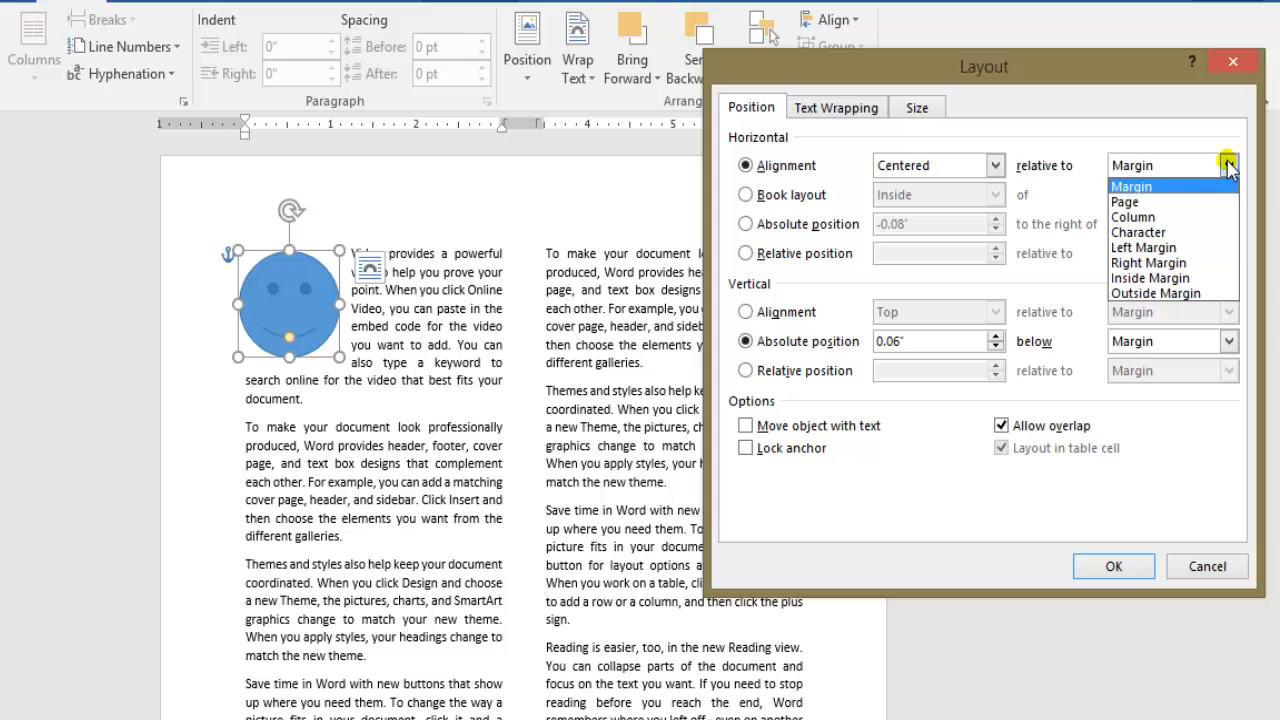
left_click(1198, 216)
left_click(1110, 563)
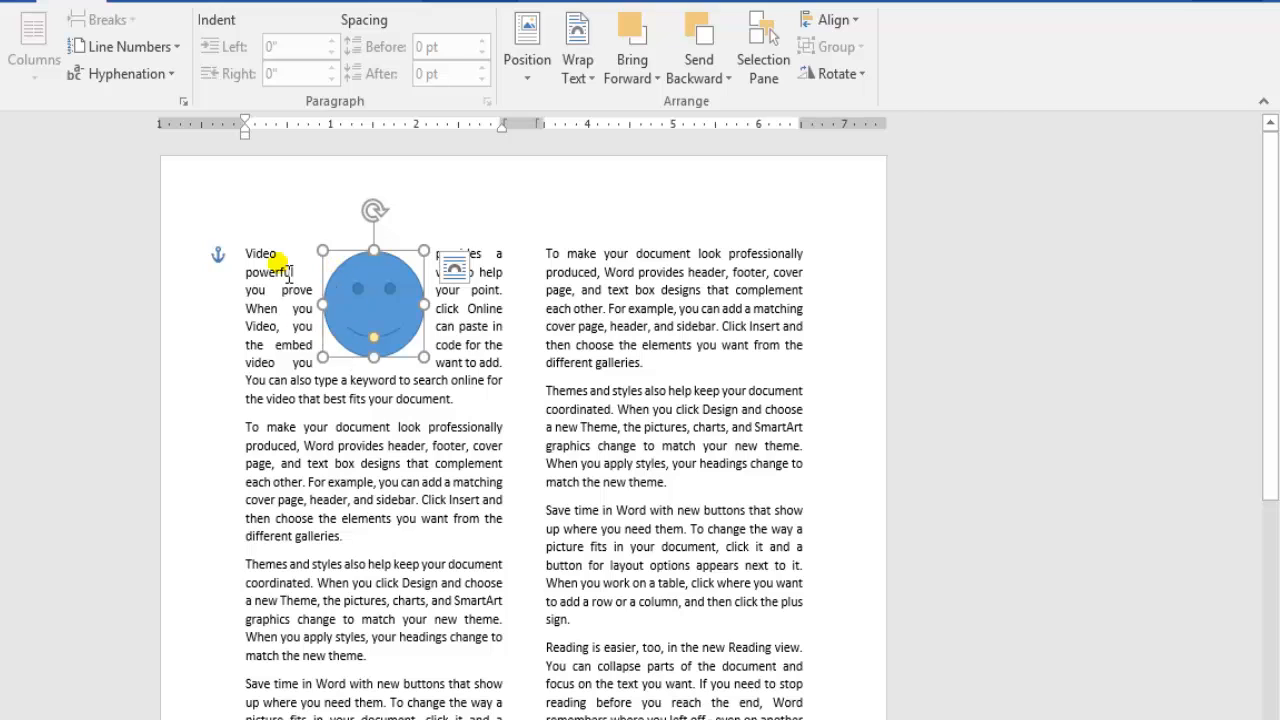
Examine how the smiley face sits within the first text column and how the text wraps around it
left_click(376, 280)
left_click(352, 308)
left_click(378, 302)
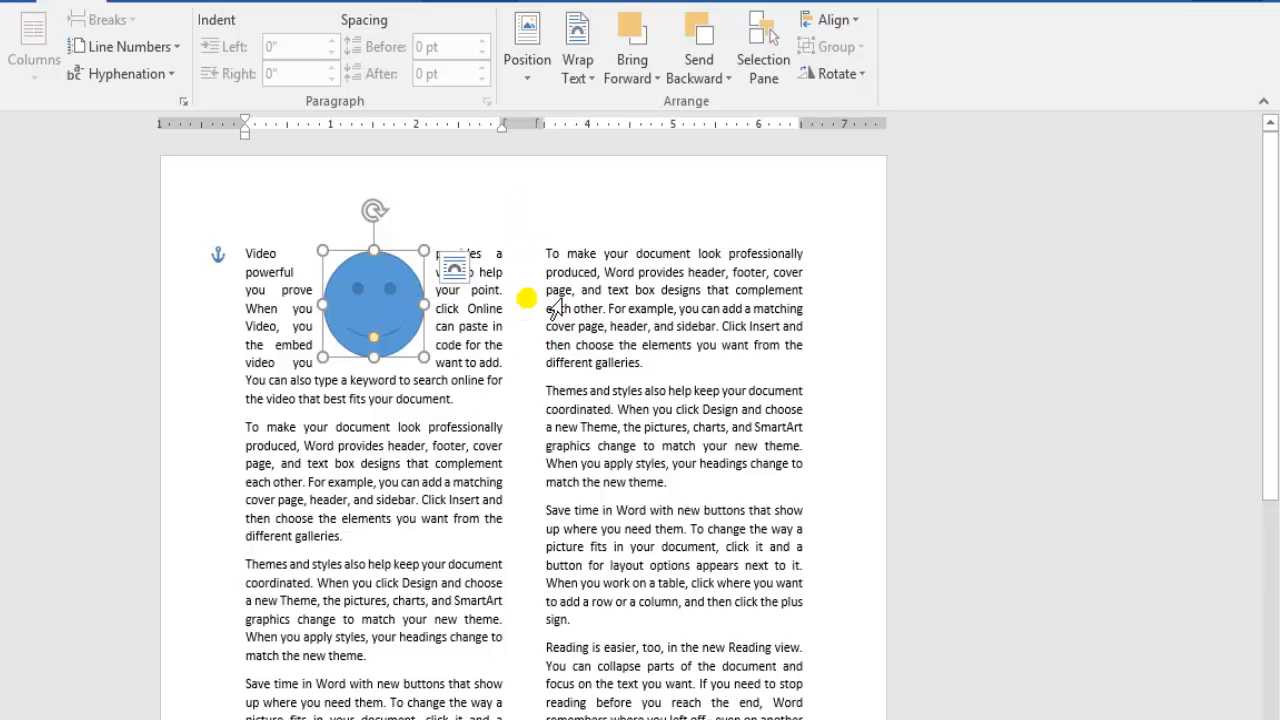
left_click(366, 278)
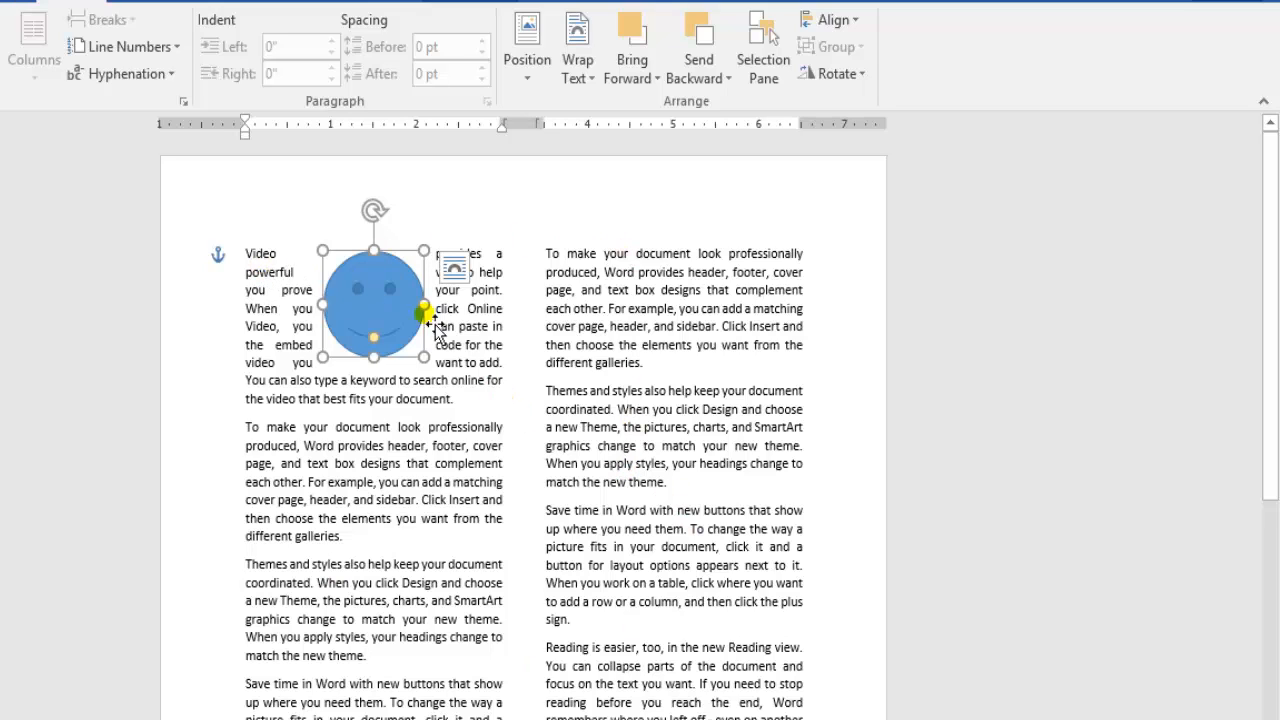
left_click(372, 300)
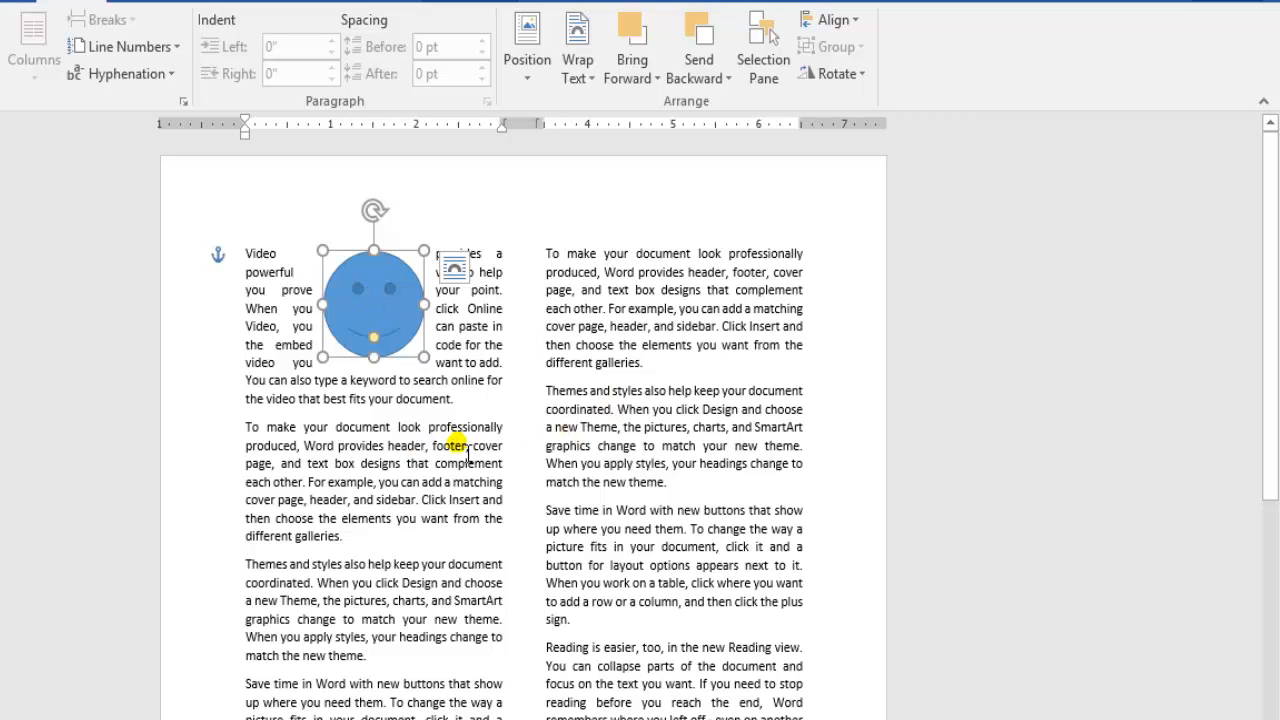
left_click(365, 318)
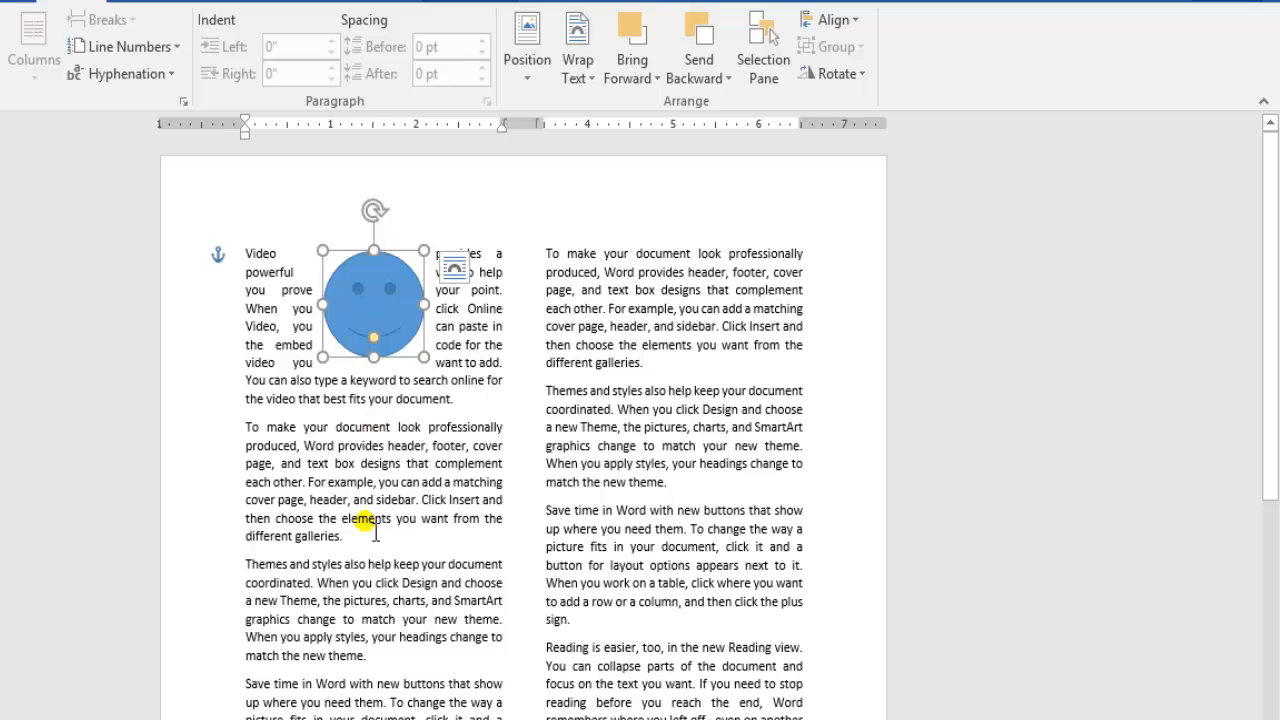
left_click(365, 305)
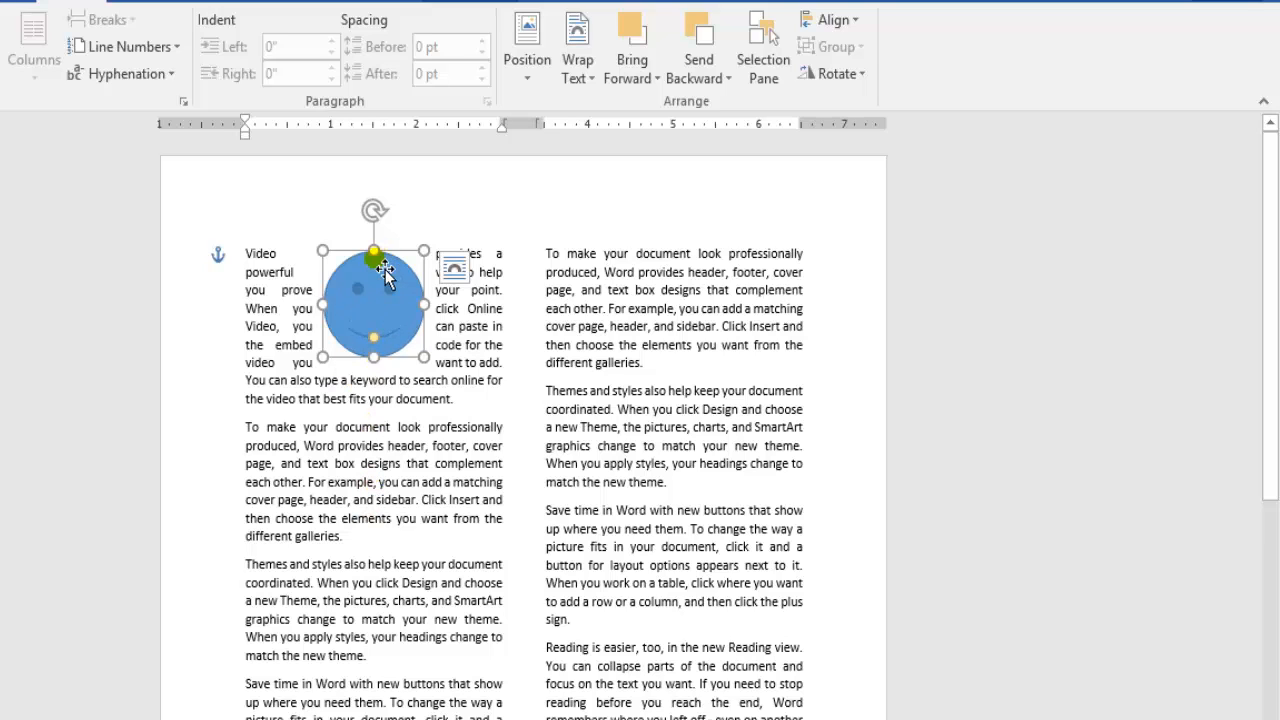
Set the smiley face's horizontal alignment to Right relative to the column
left_click(380, 322)
left_click(529, 82)
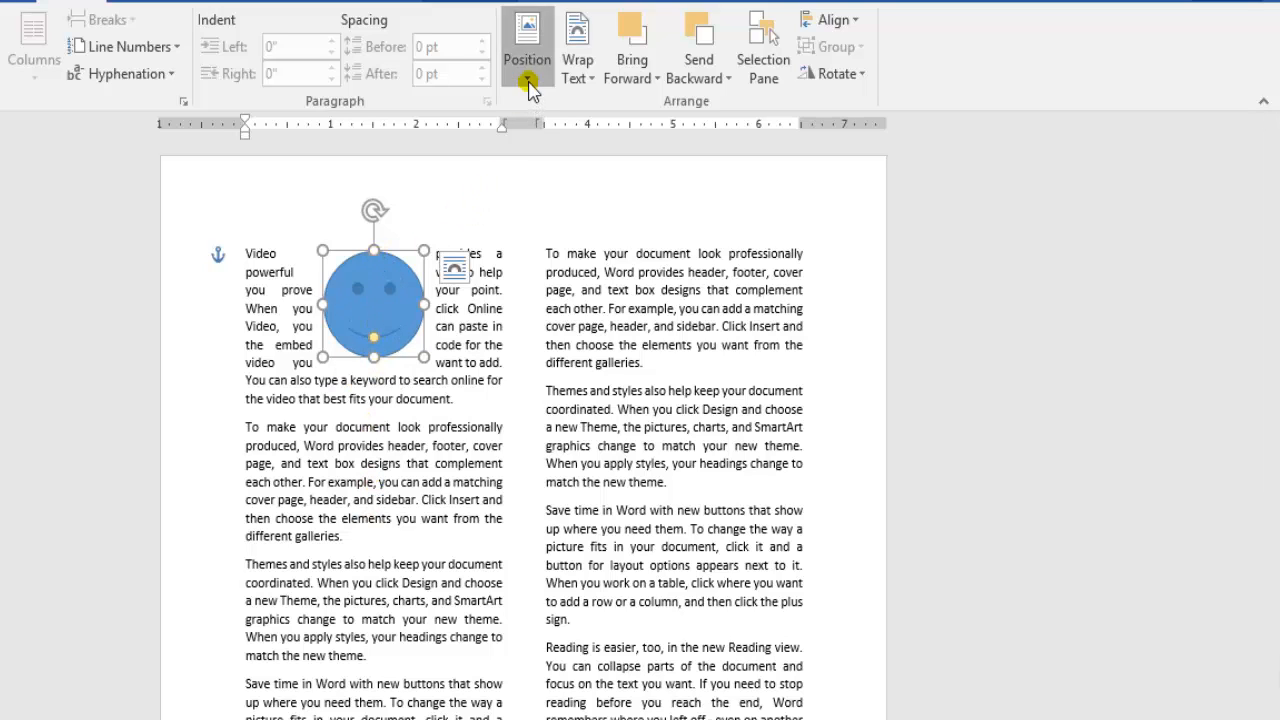
left_click(572, 420)
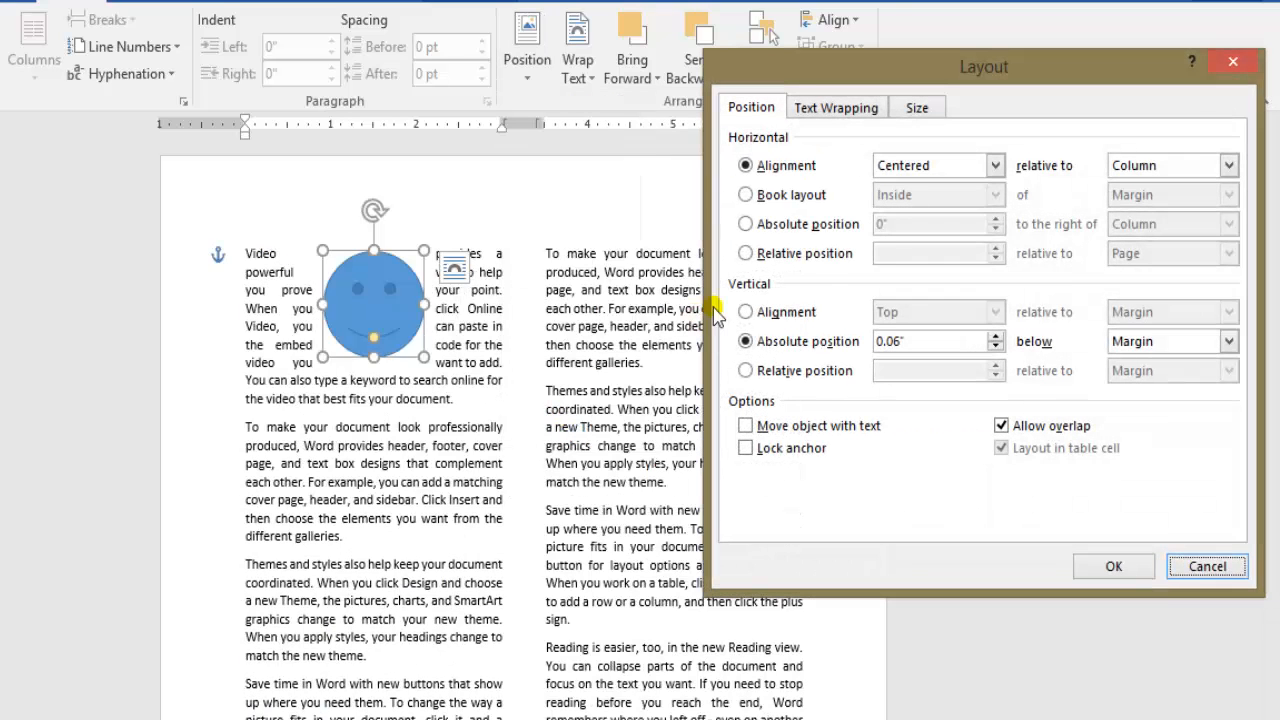
left_click(995, 165)
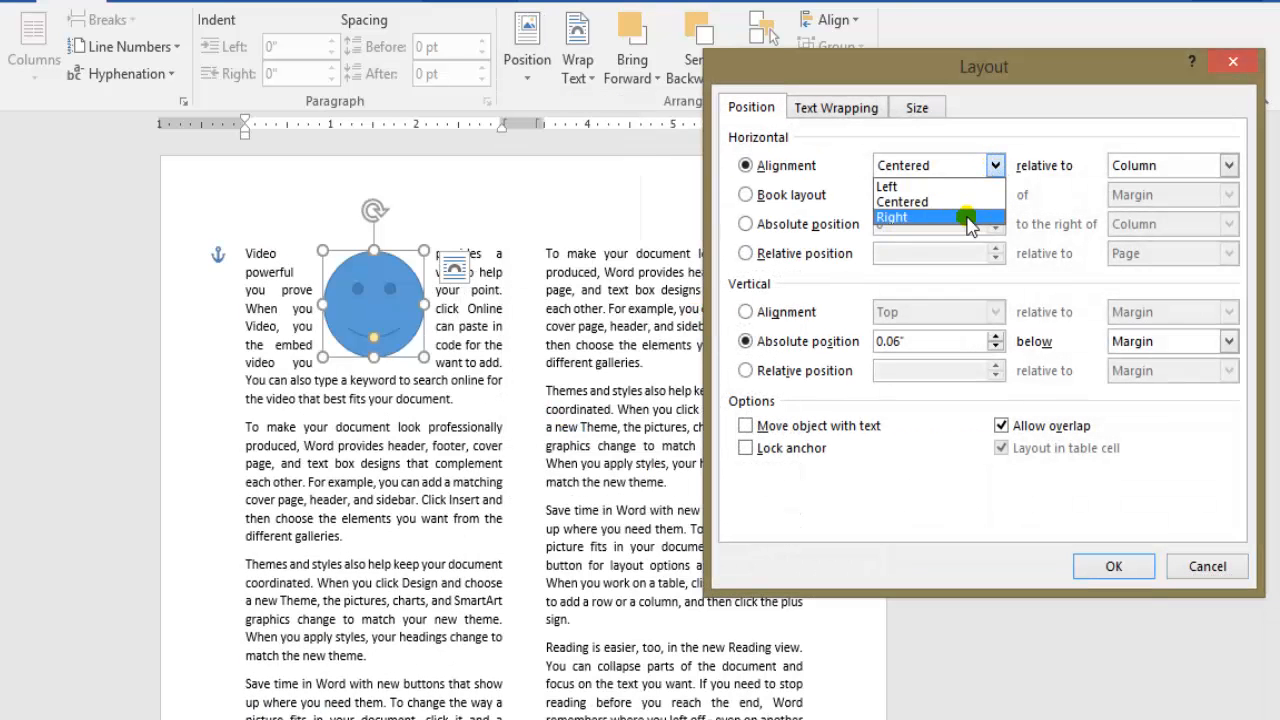
left_click(972, 216)
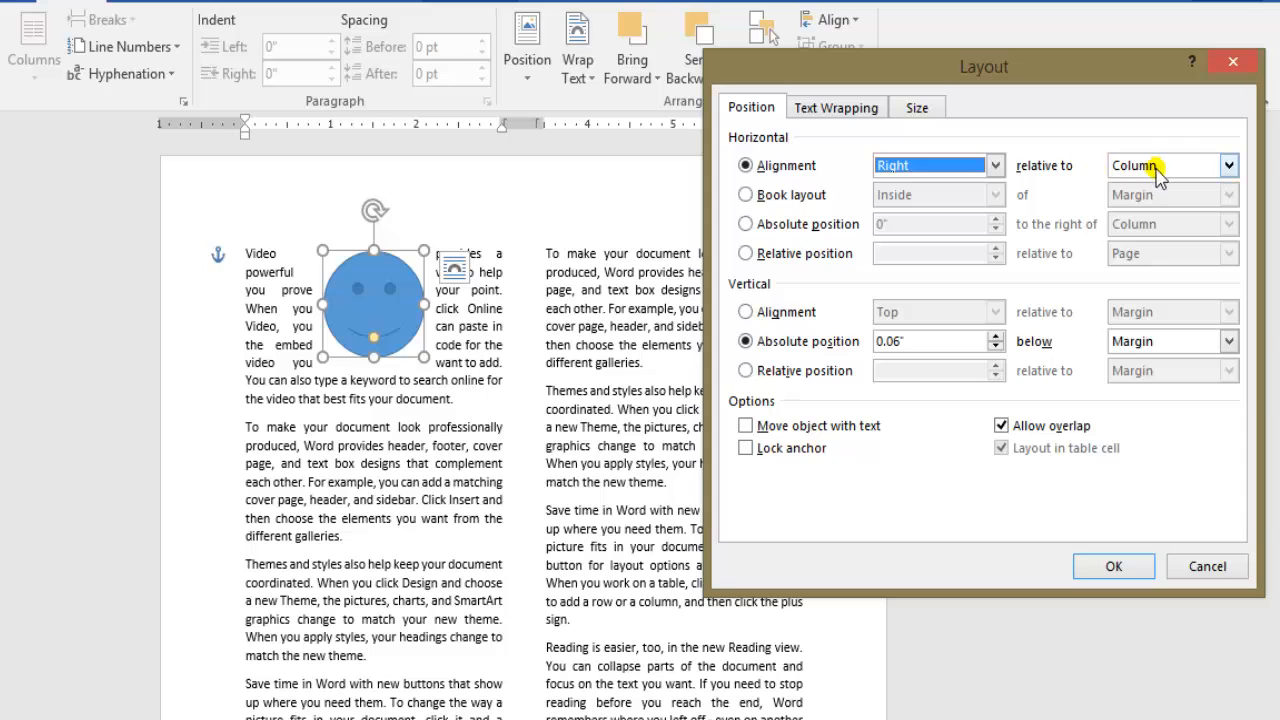
left_click(1100, 566)
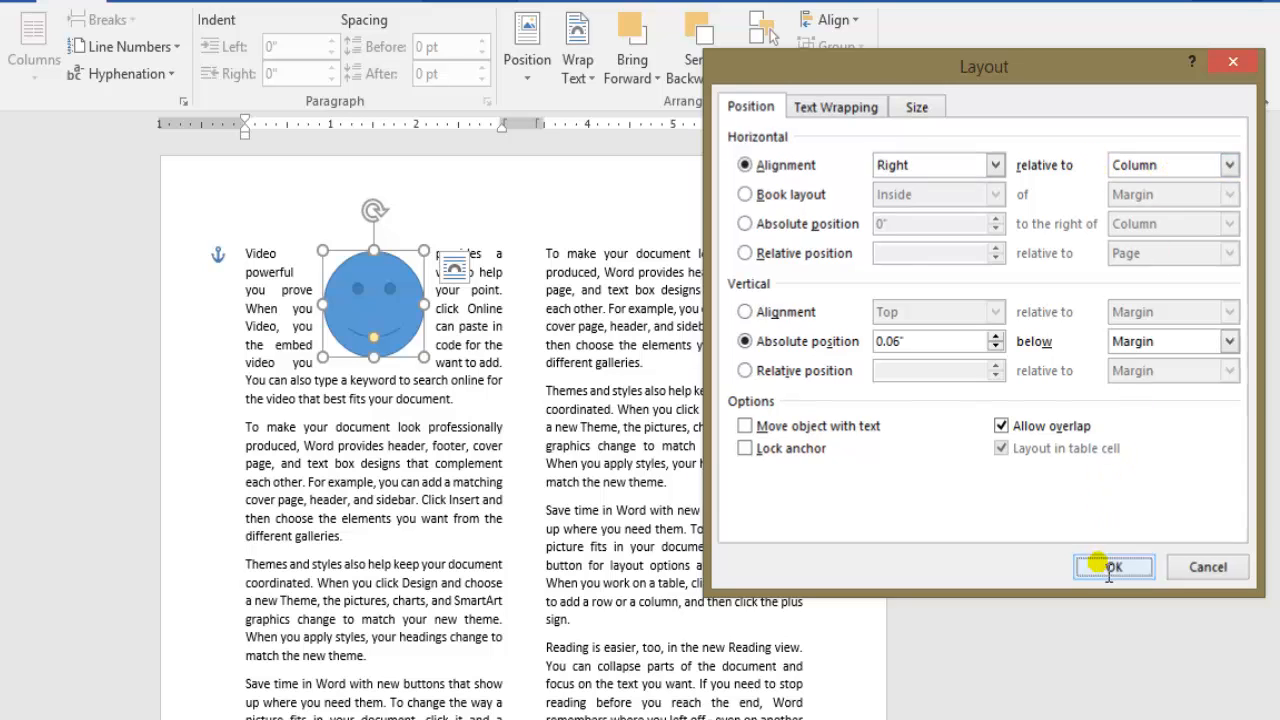
left_click(486, 320)
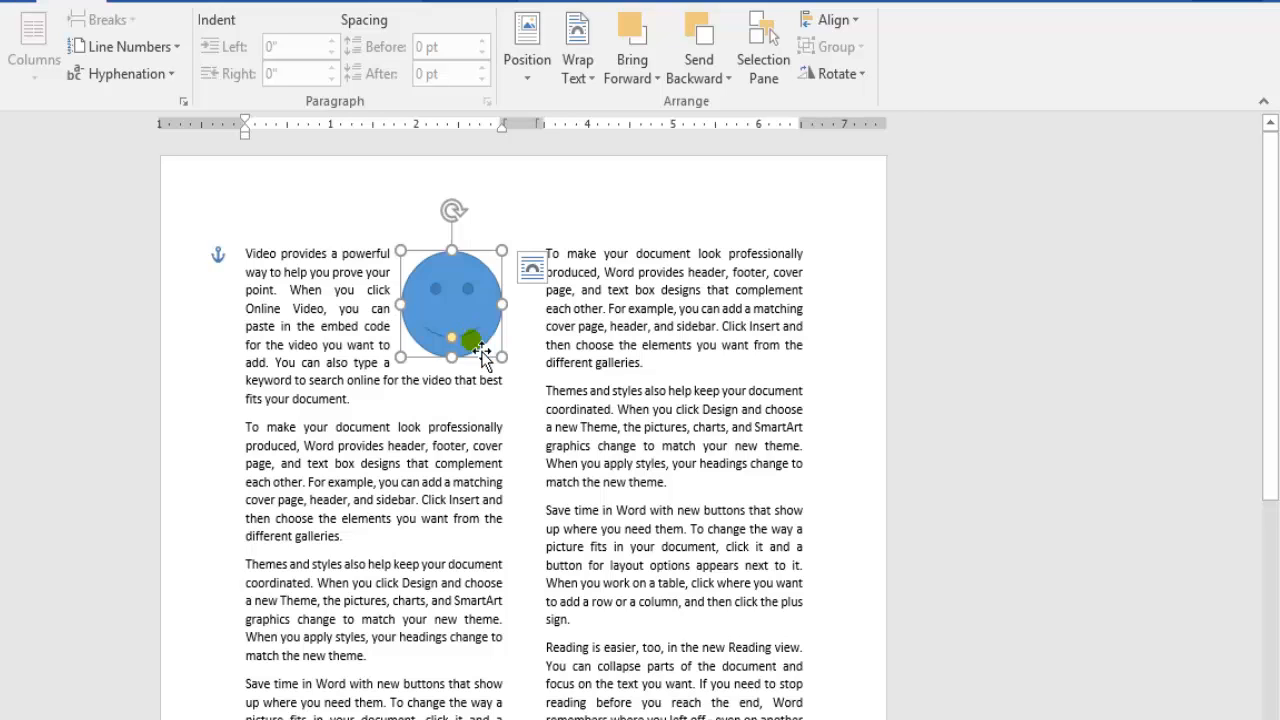
Return the document text to a one-column layout
left_click(466, 502)
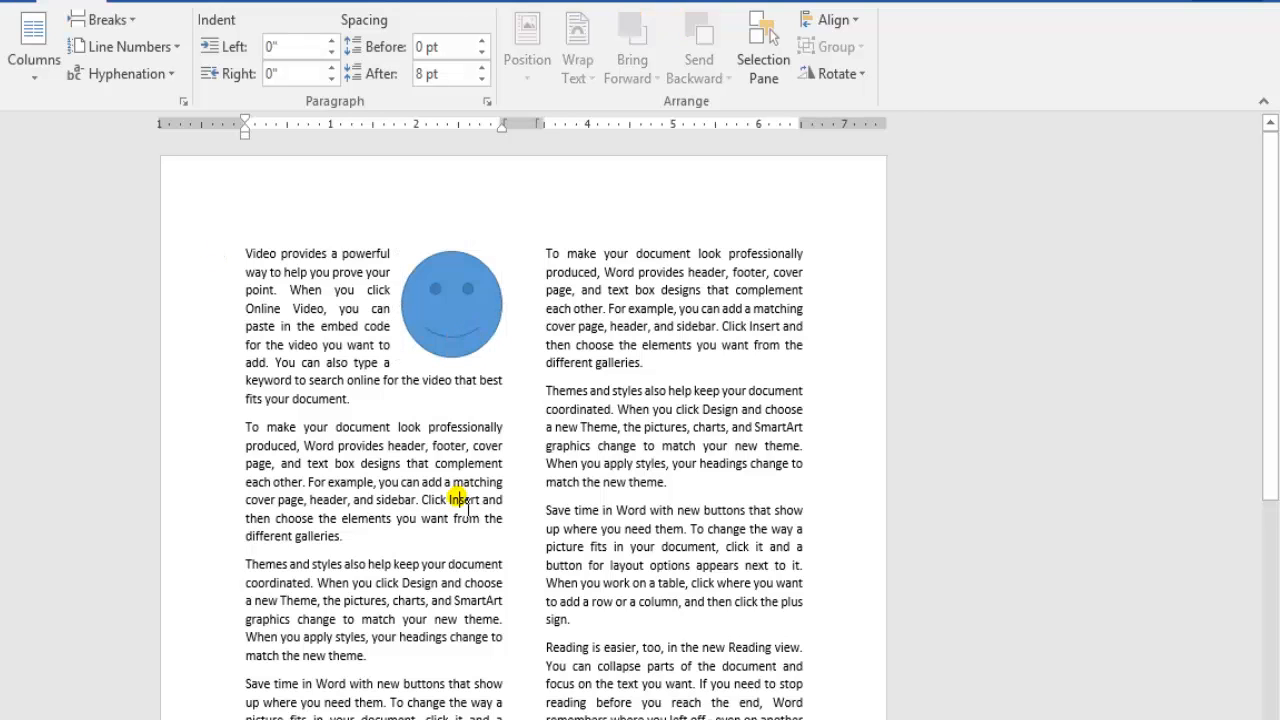
left_click(45, 85)
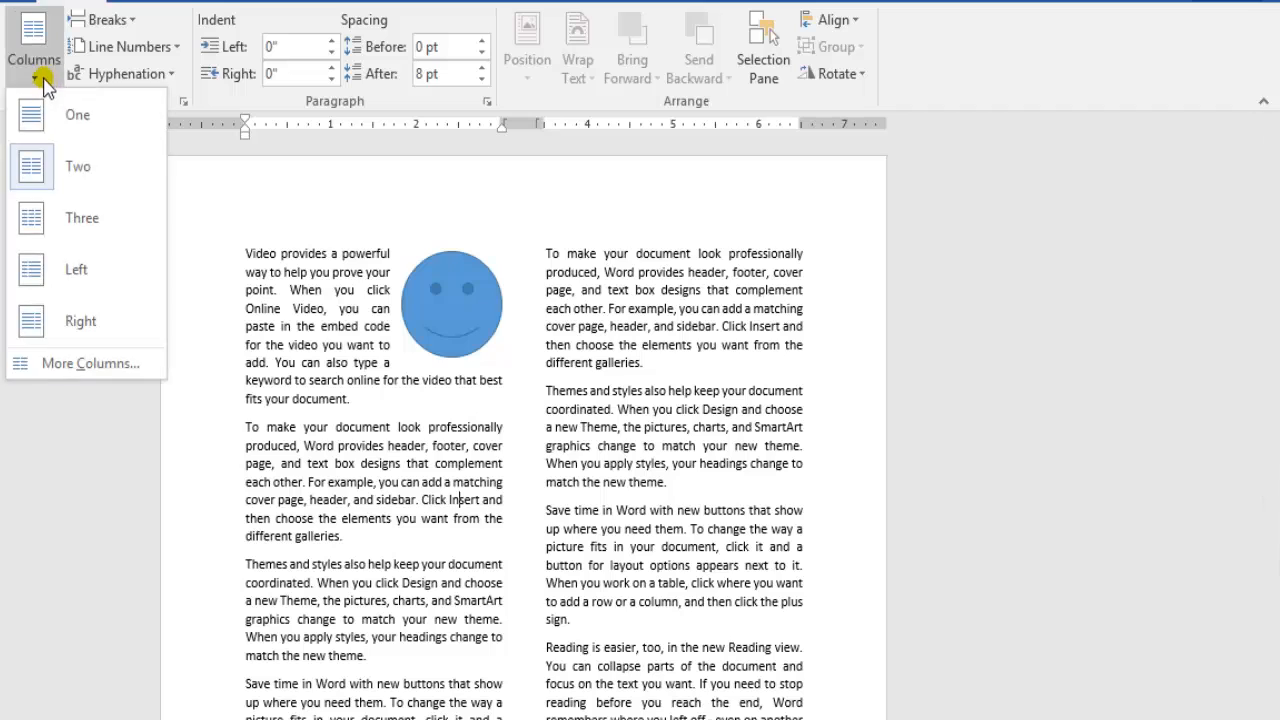
left_click(46, 117)
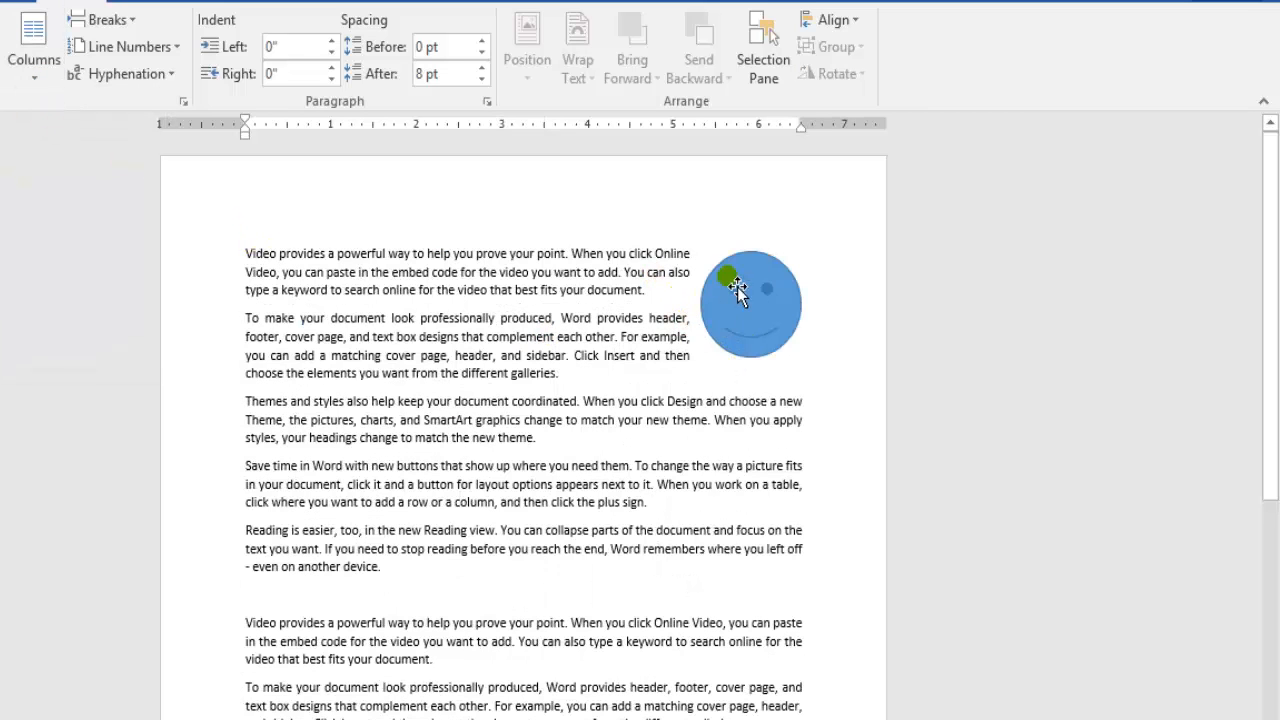
left_click_drag(773, 337, 754, 340)
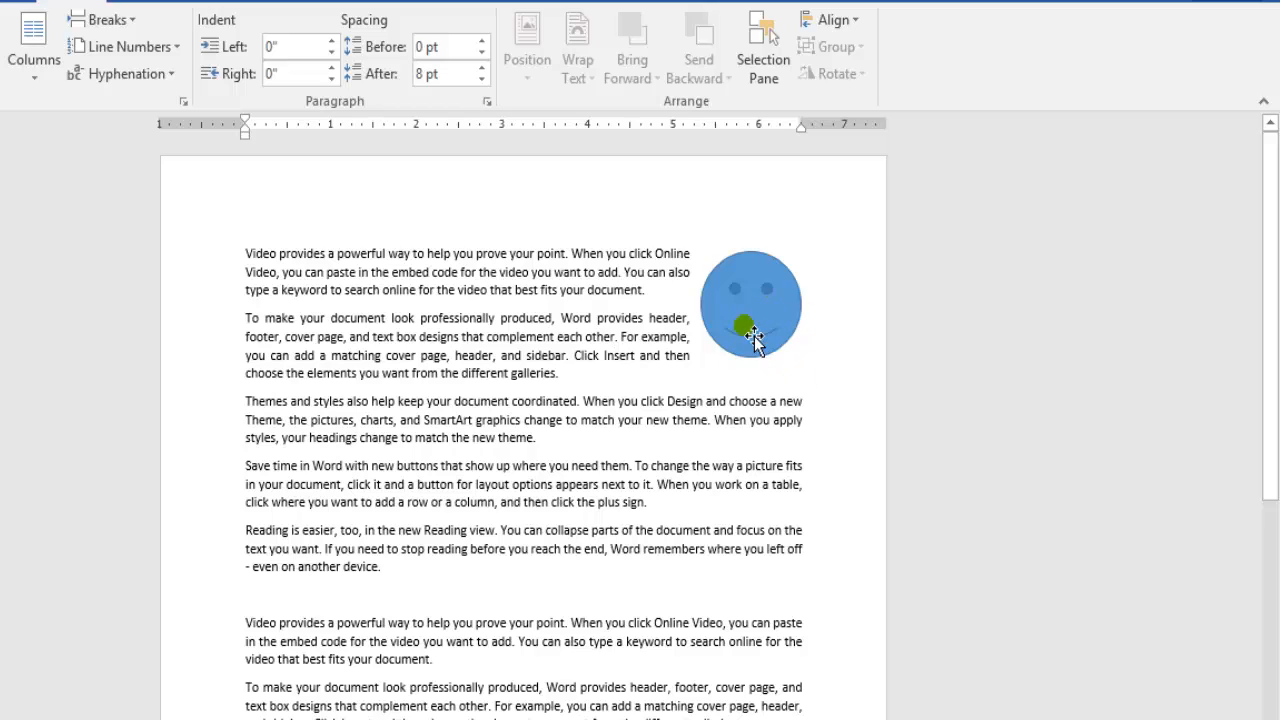
Try Left horizontal alignment relative to the column for the smiley face, reviewing the available reference options
left_click(763, 346)
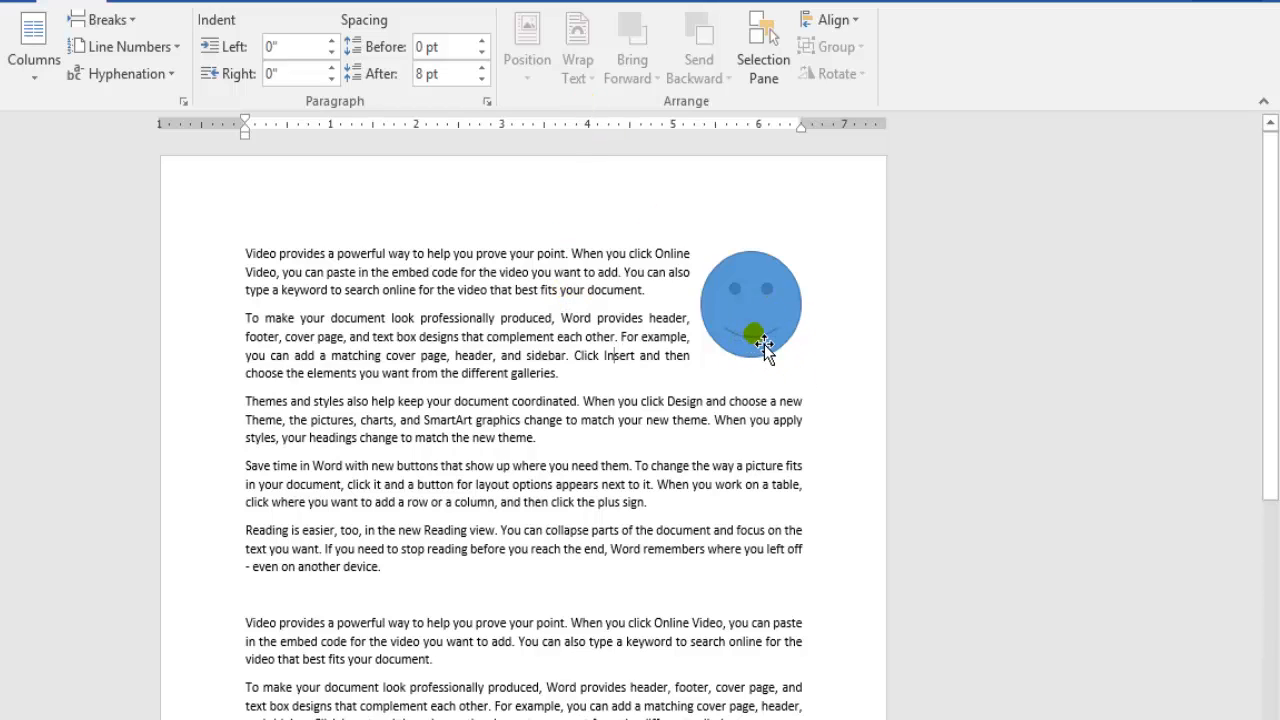
left_click(527, 80)
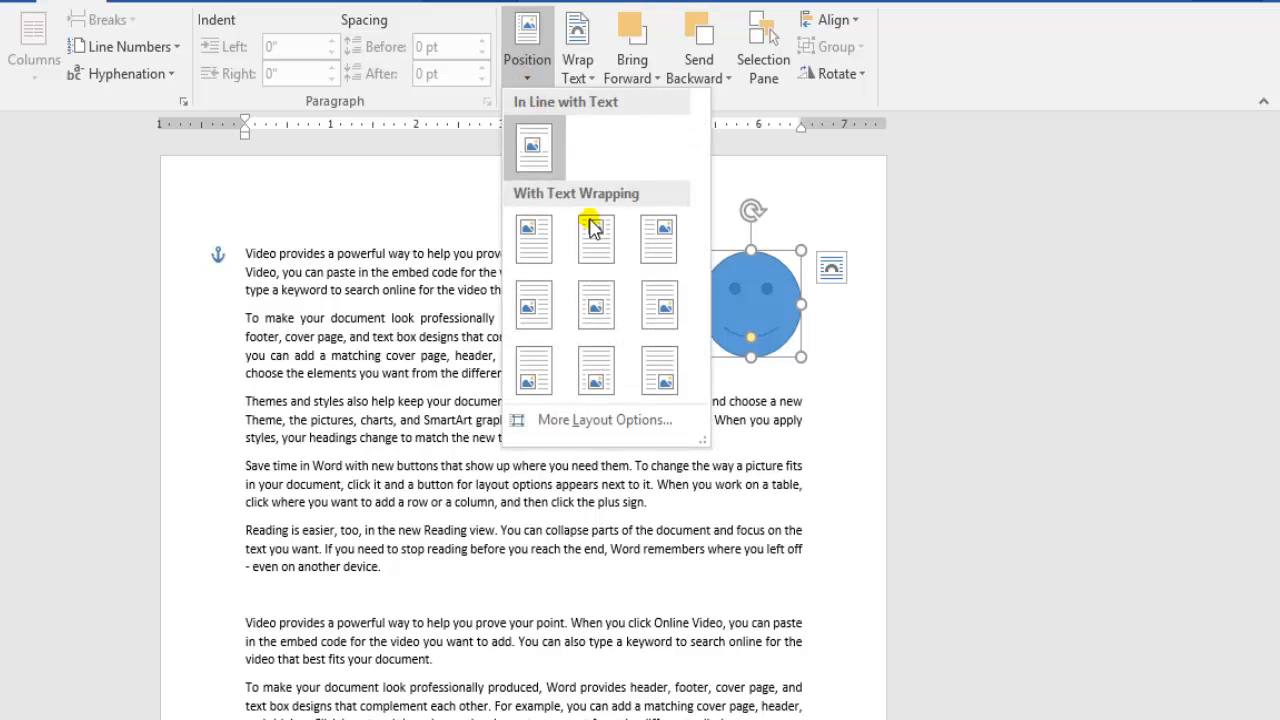
left_click(586, 500)
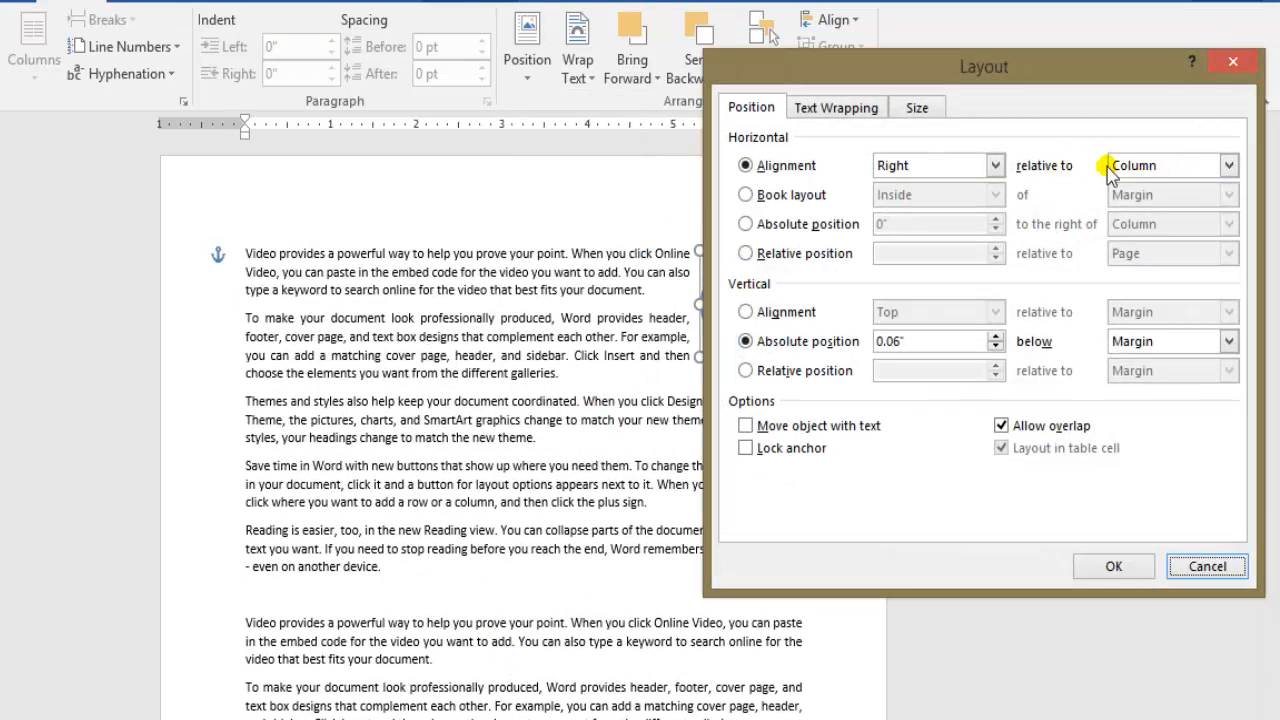
left_click(995, 165)
left_click(950, 180)
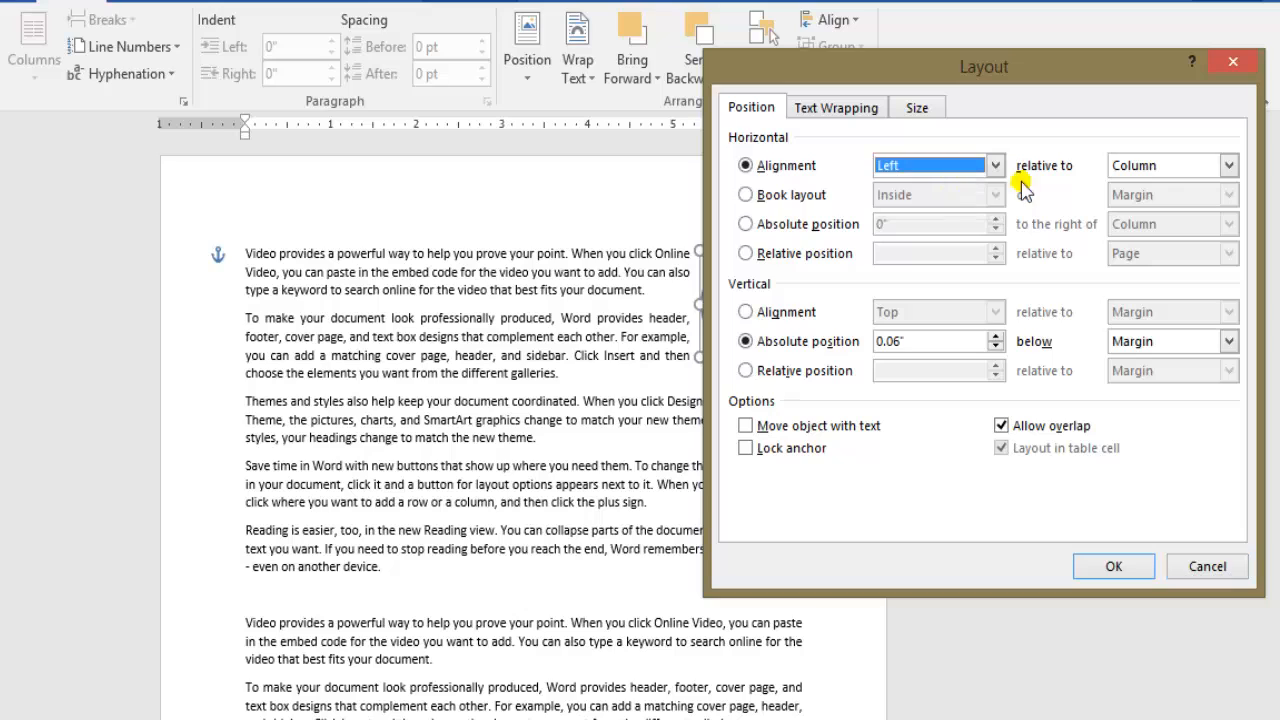
left_click(1228, 166)
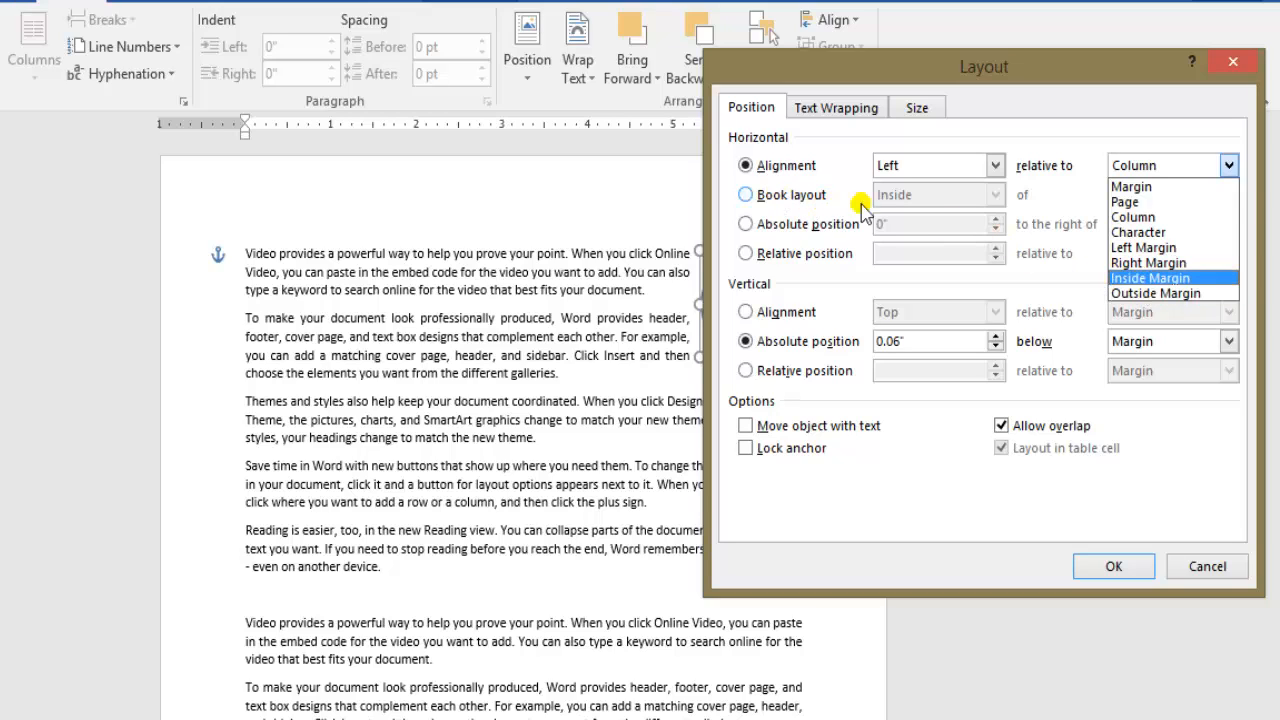
left_click(1078, 205)
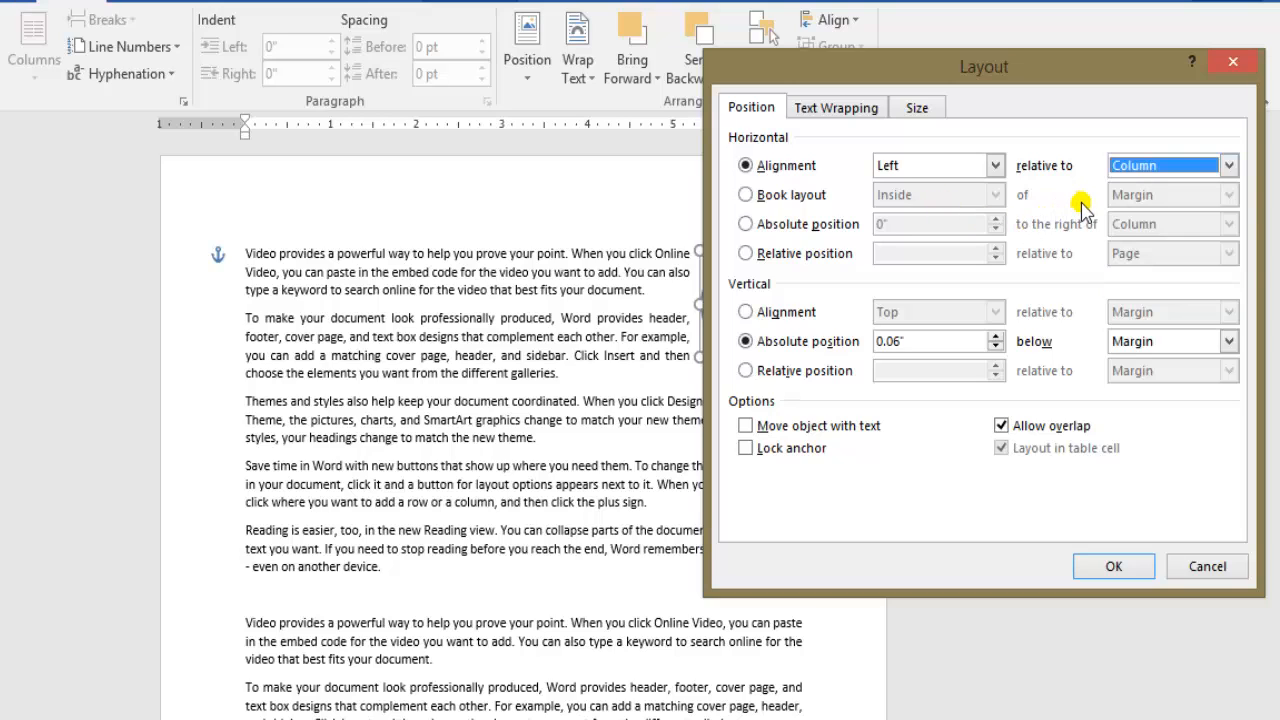
Try the Inside book layout relative to the margin for the smiley face, and discard the pending layout changes
left_click(752, 194)
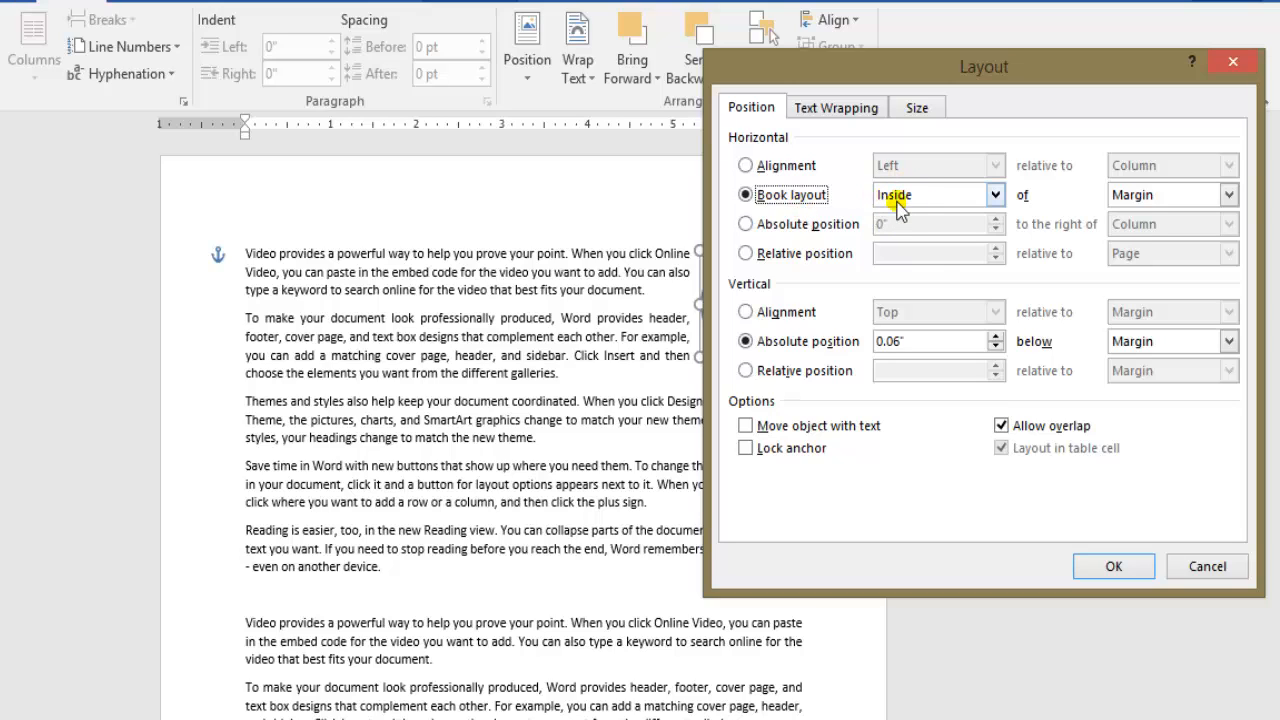
left_click(996, 195)
left_click(960, 216)
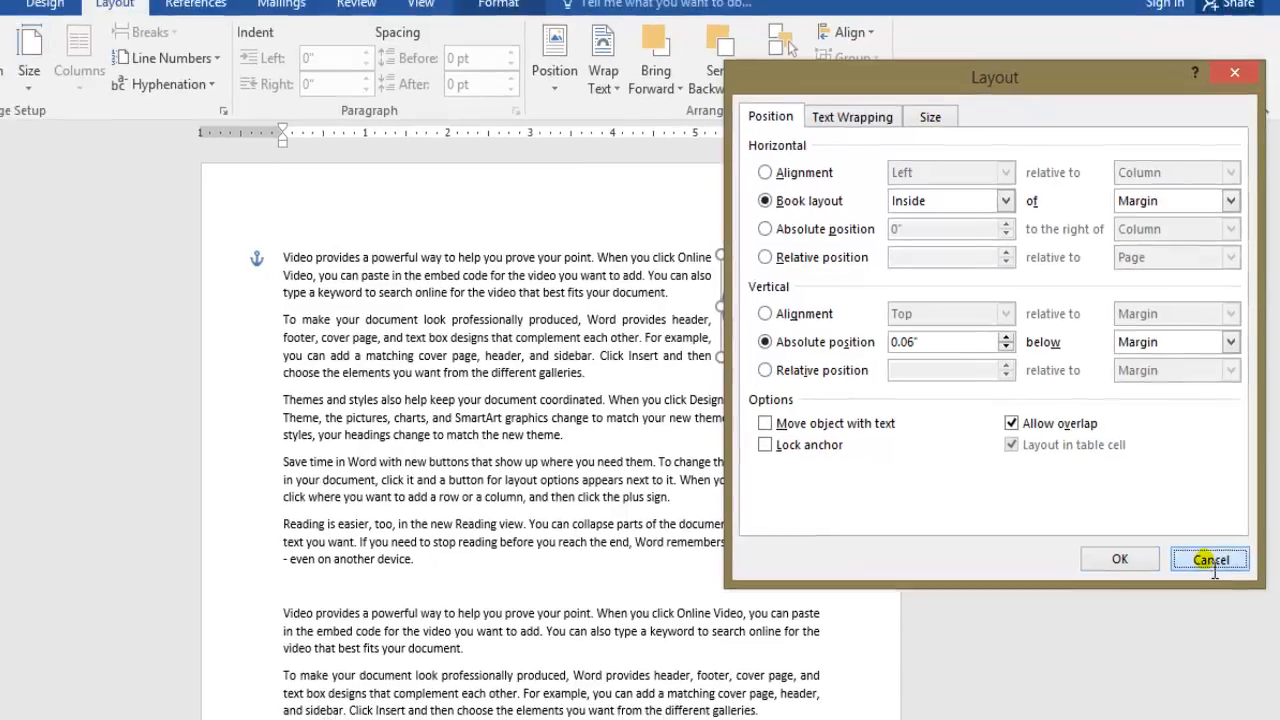
left_click(1207, 566)
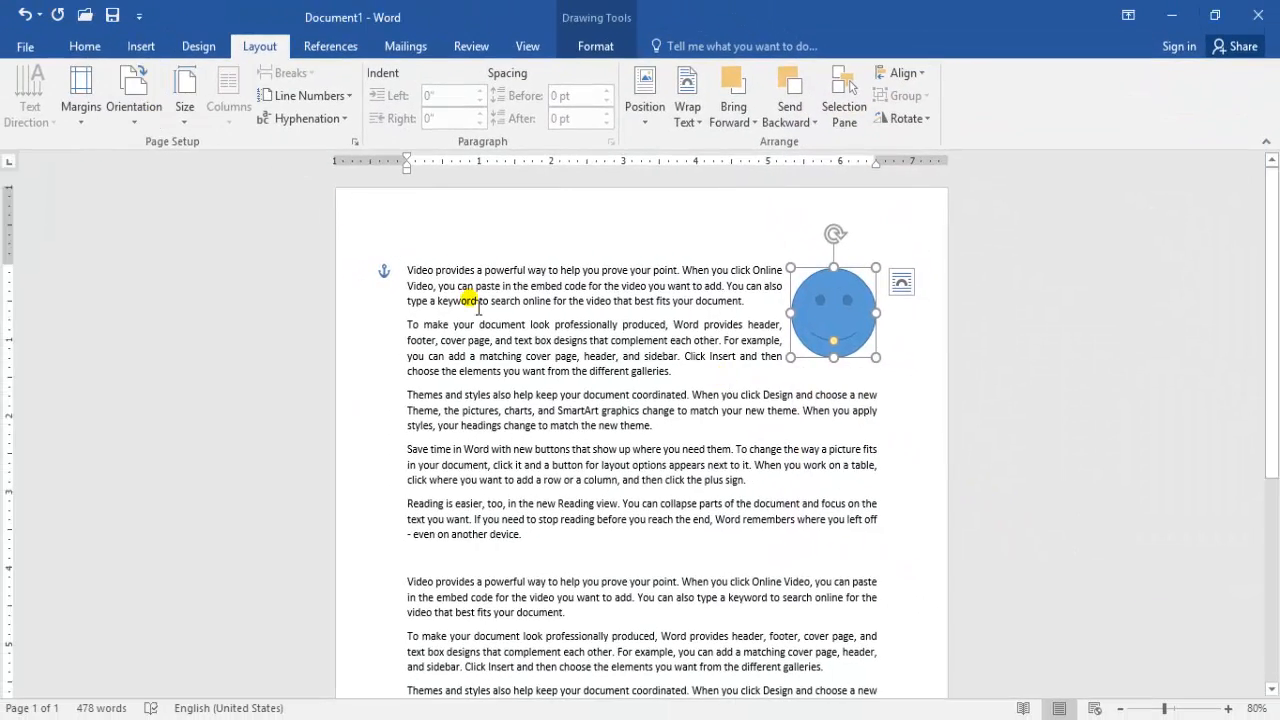
Preview mirror margins for the document with a 0.4" gutter and 2.1" inside and outside margins, and cancel the page setup
left_click(420, 297)
left_click(84, 116)
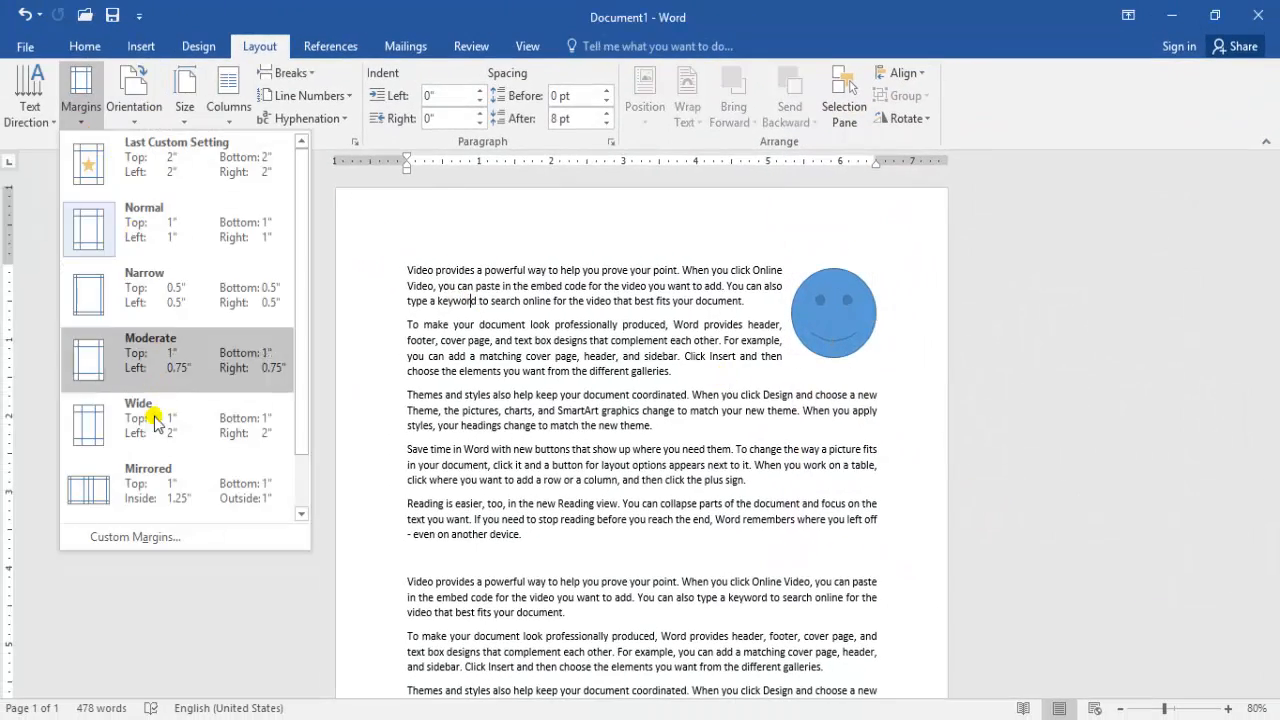
left_click(150, 538)
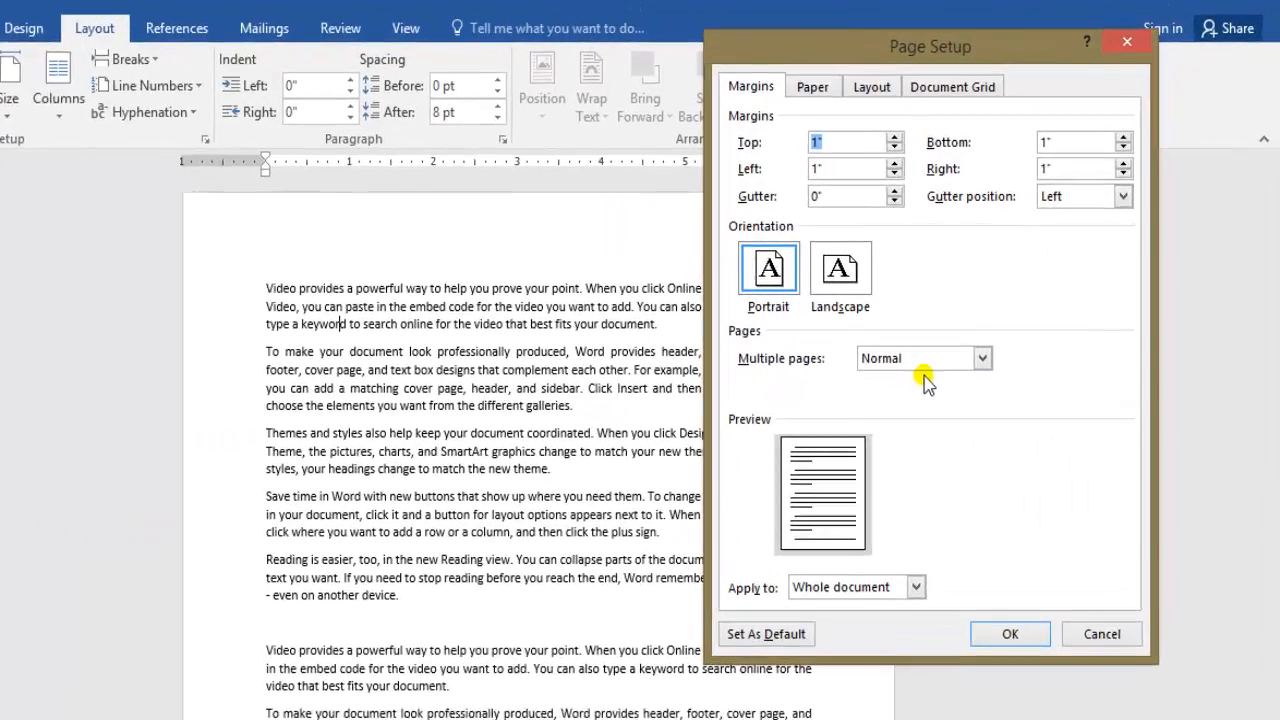
left_click(982, 358)
left_click(868, 390)
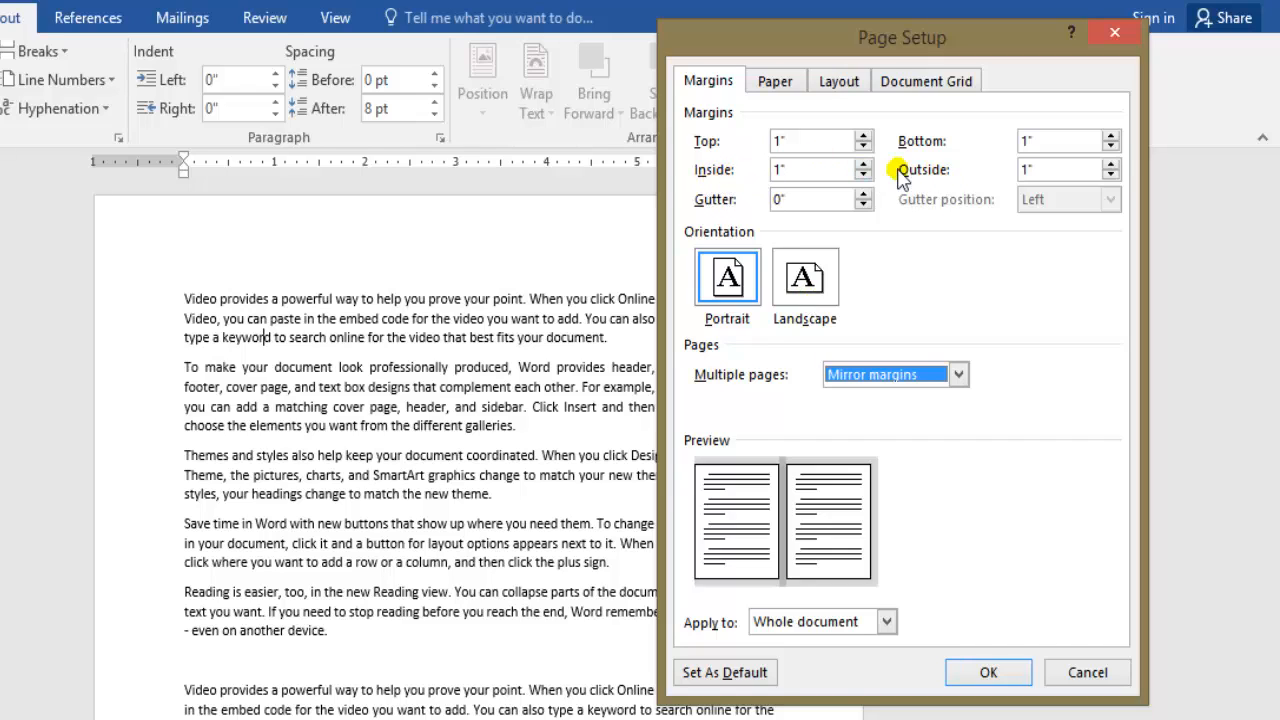
left_click(864, 194)
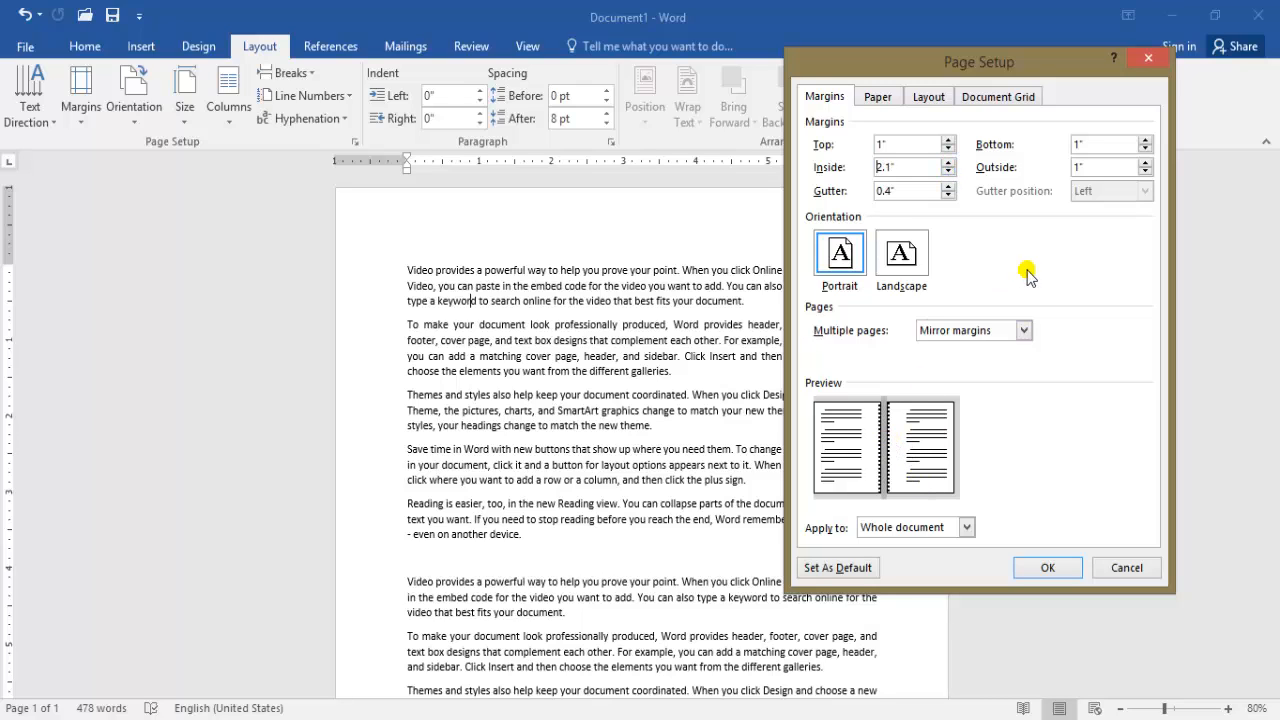
left_click(1145, 163)
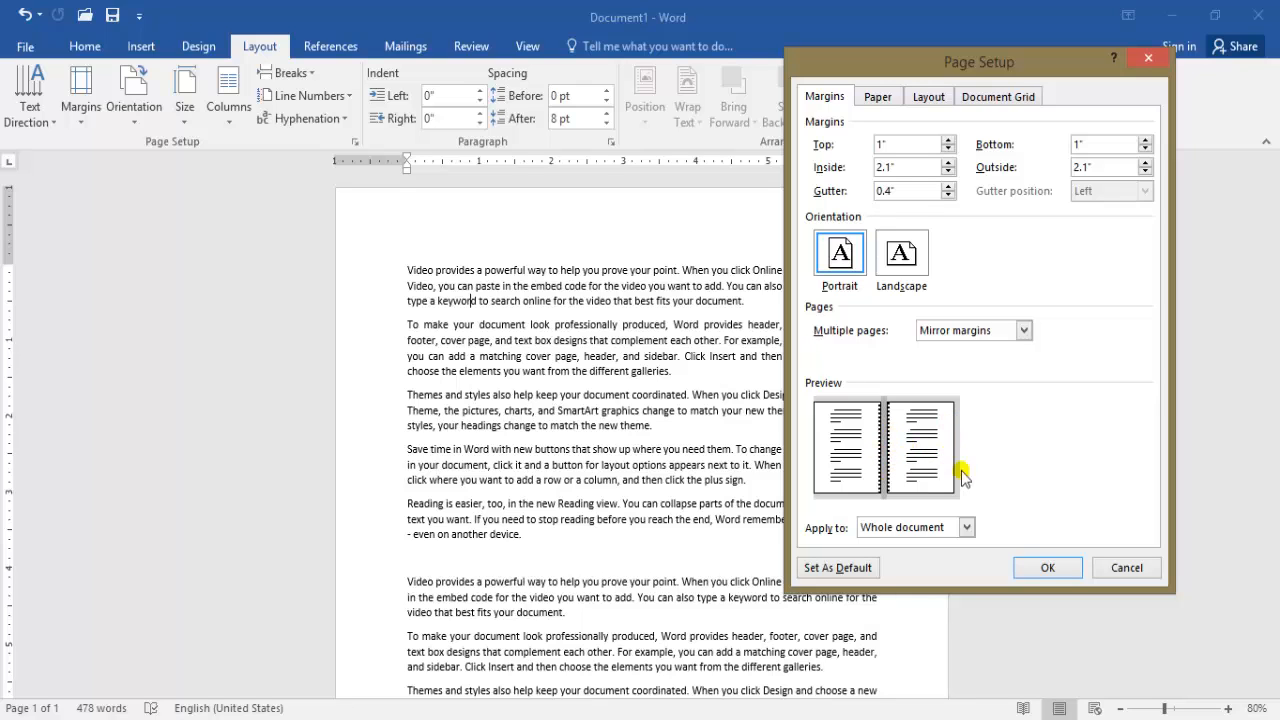
left_click(1127, 567)
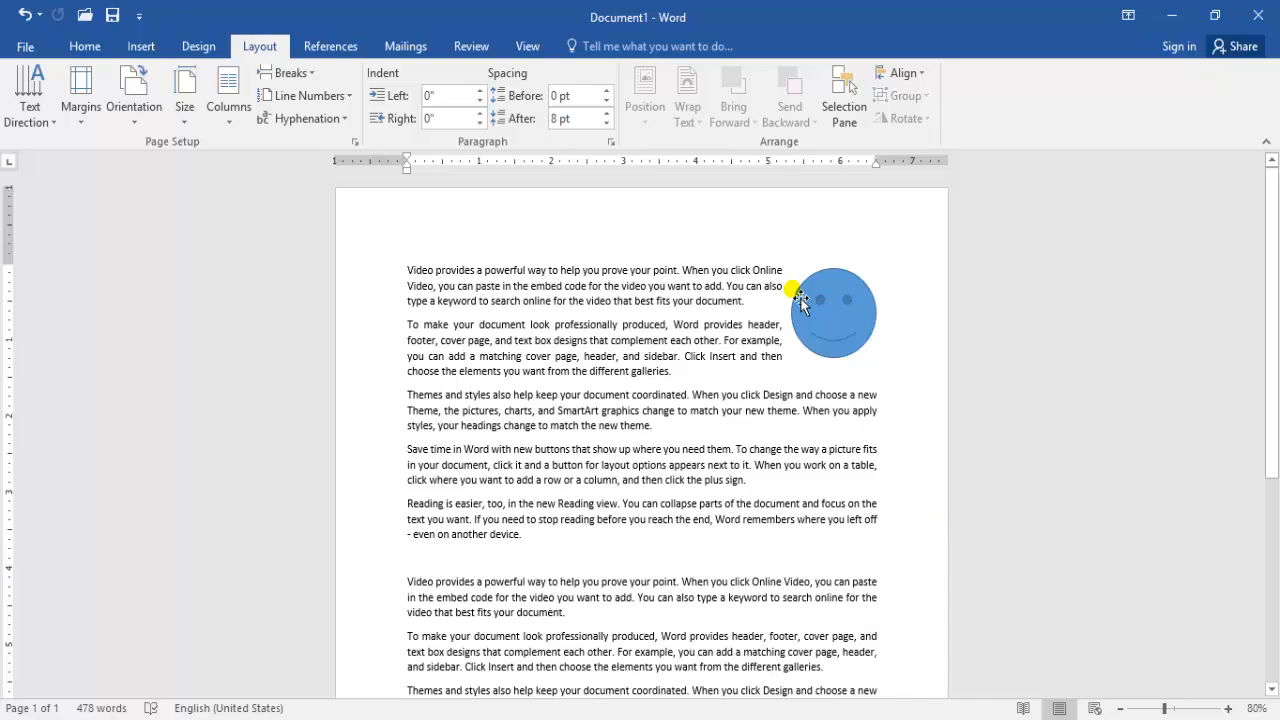
Set the smiley face's horizontal position to the book layout Inside of Page
left_click(826, 338)
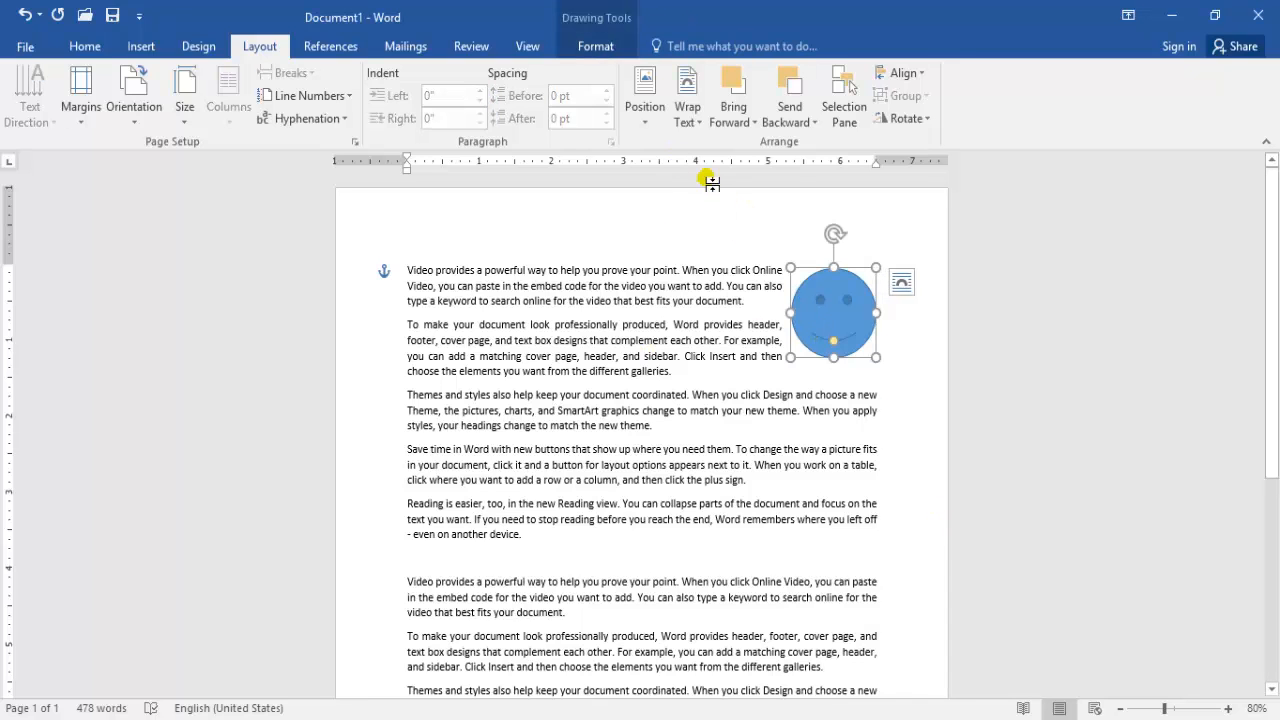
left_click(646, 124)
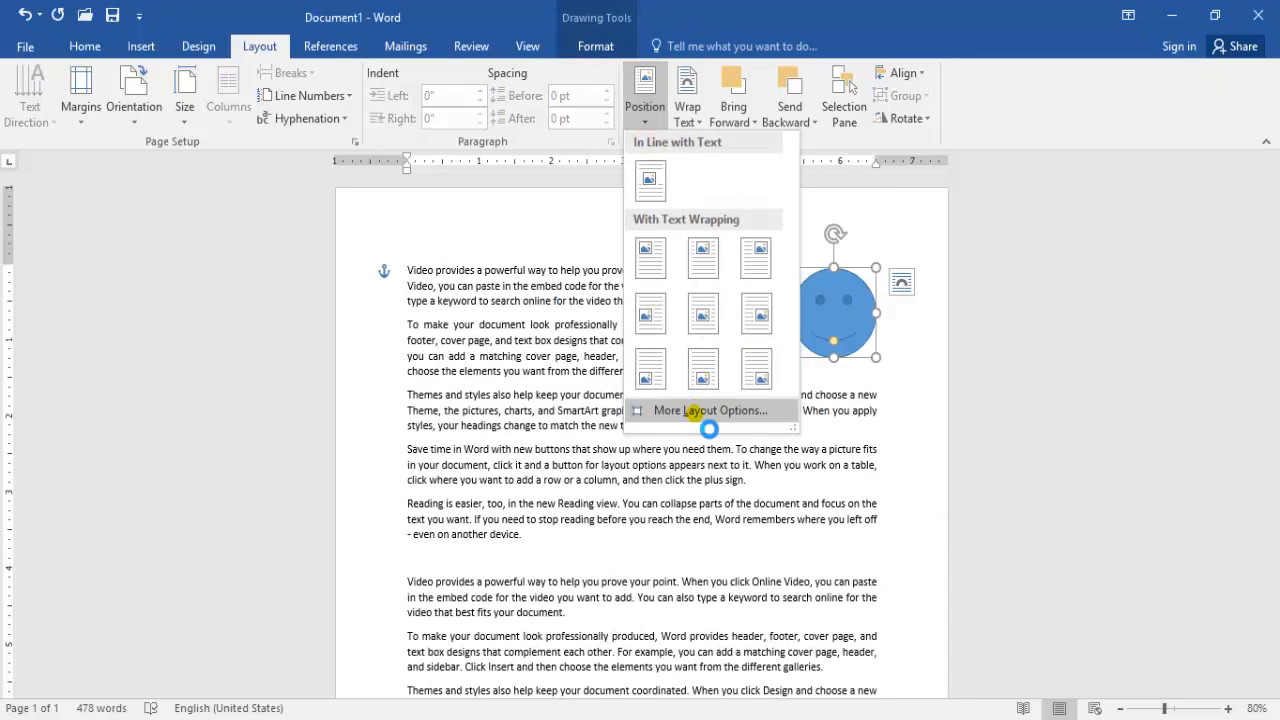
left_click(680, 408)
left_click(829, 221)
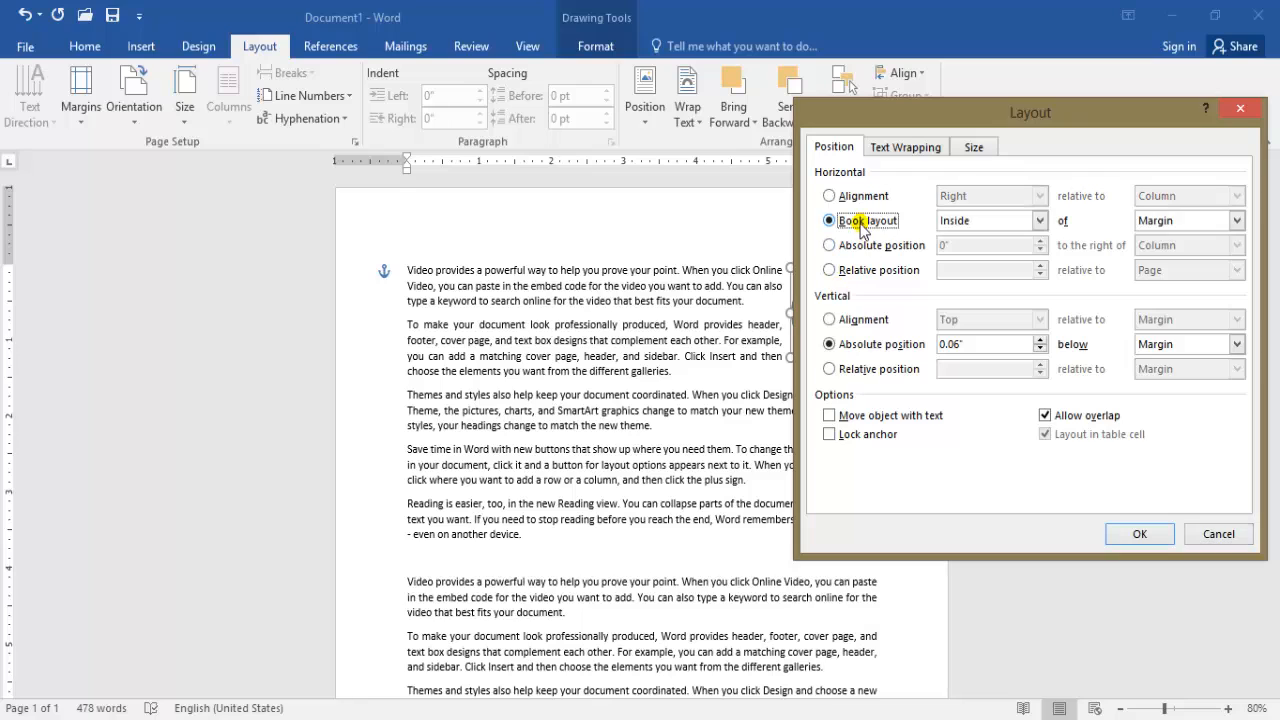
left_click(1038, 220)
left_click(1025, 238)
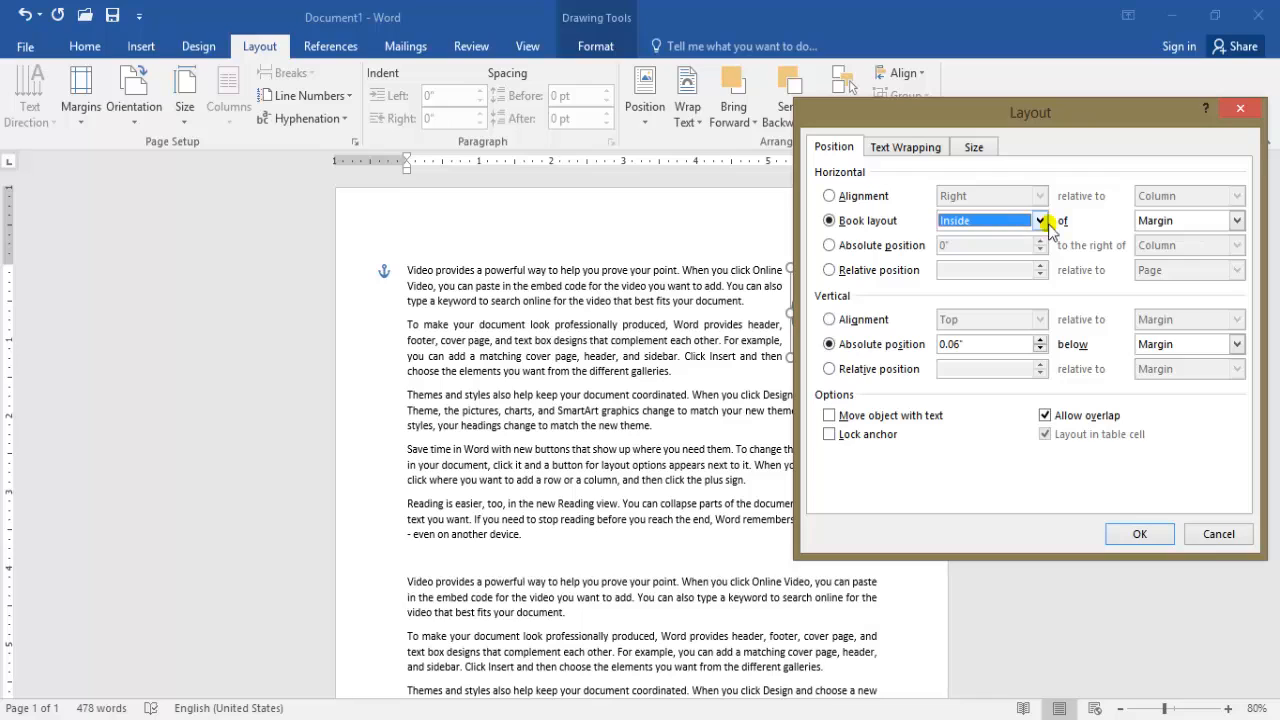
left_click(1237, 220)
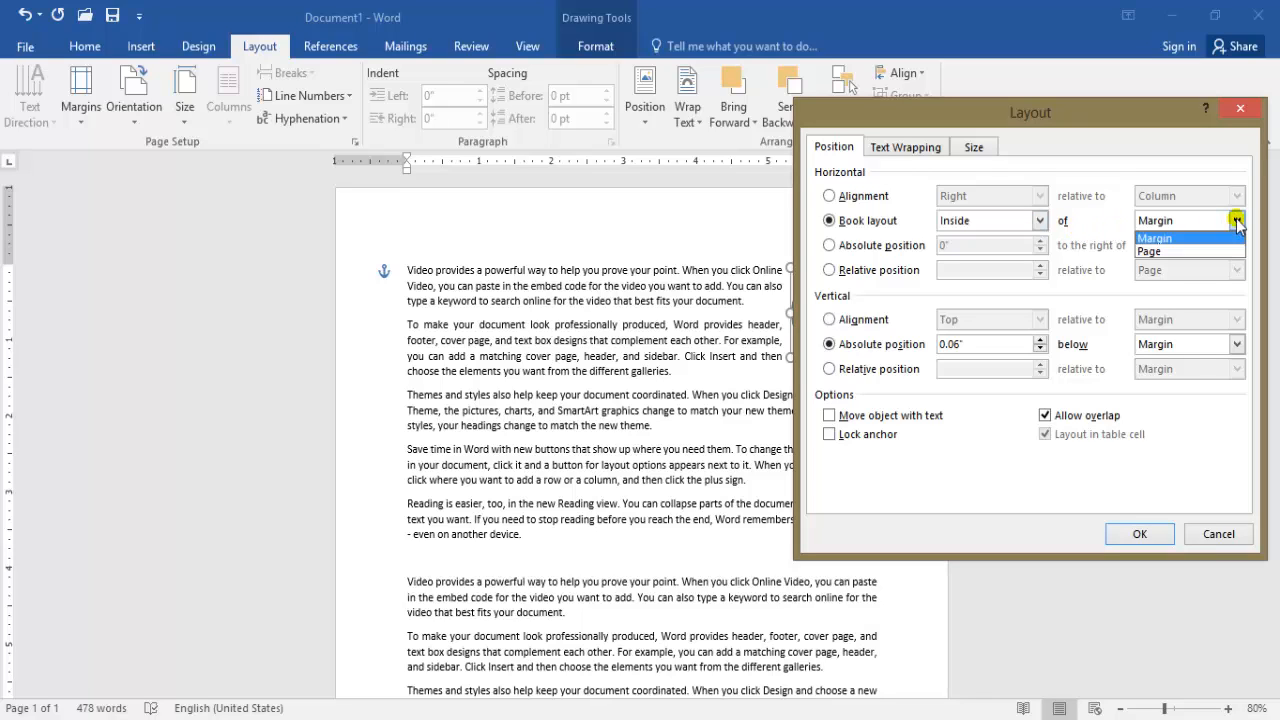
left_click(1237, 221)
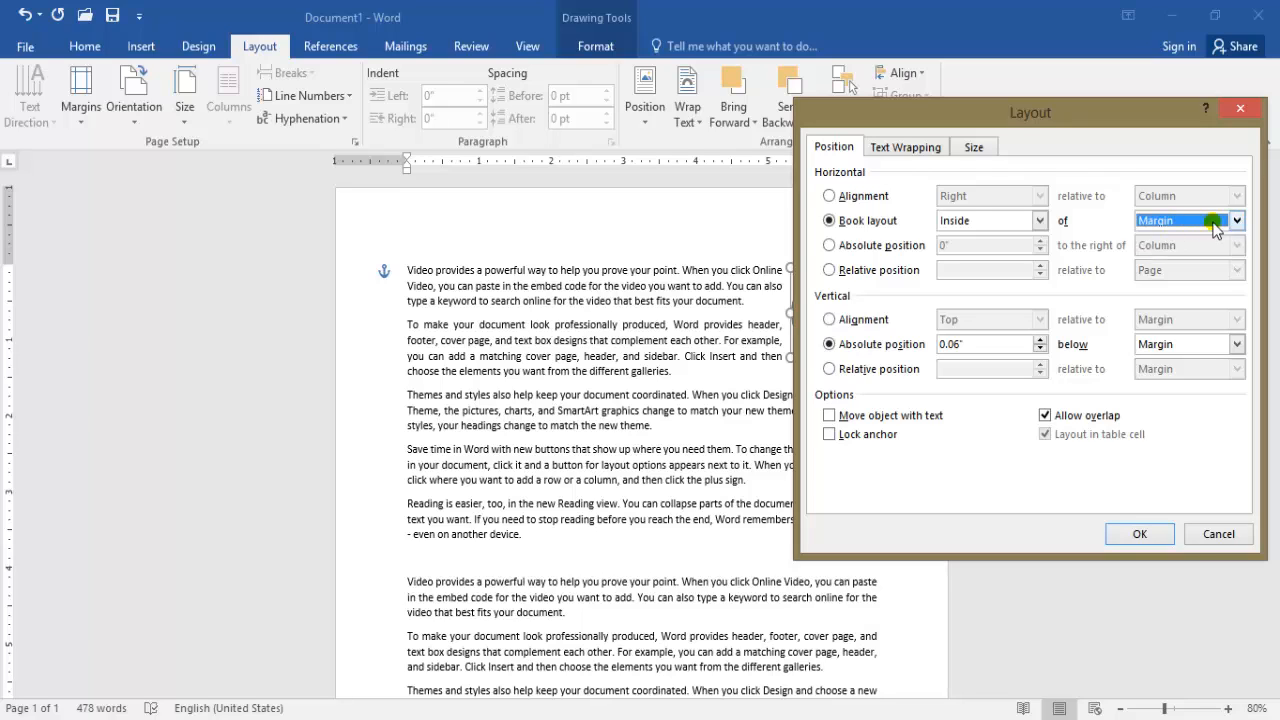
left_click(1235, 222)
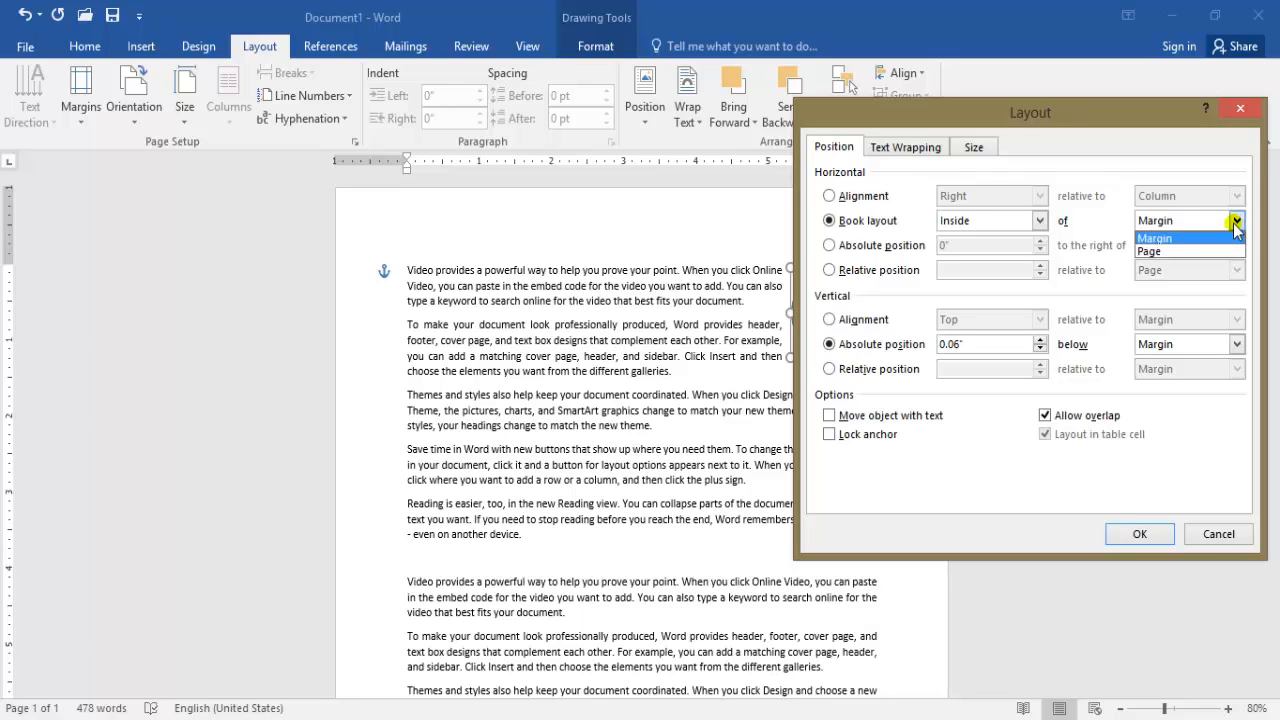
left_click(1178, 251)
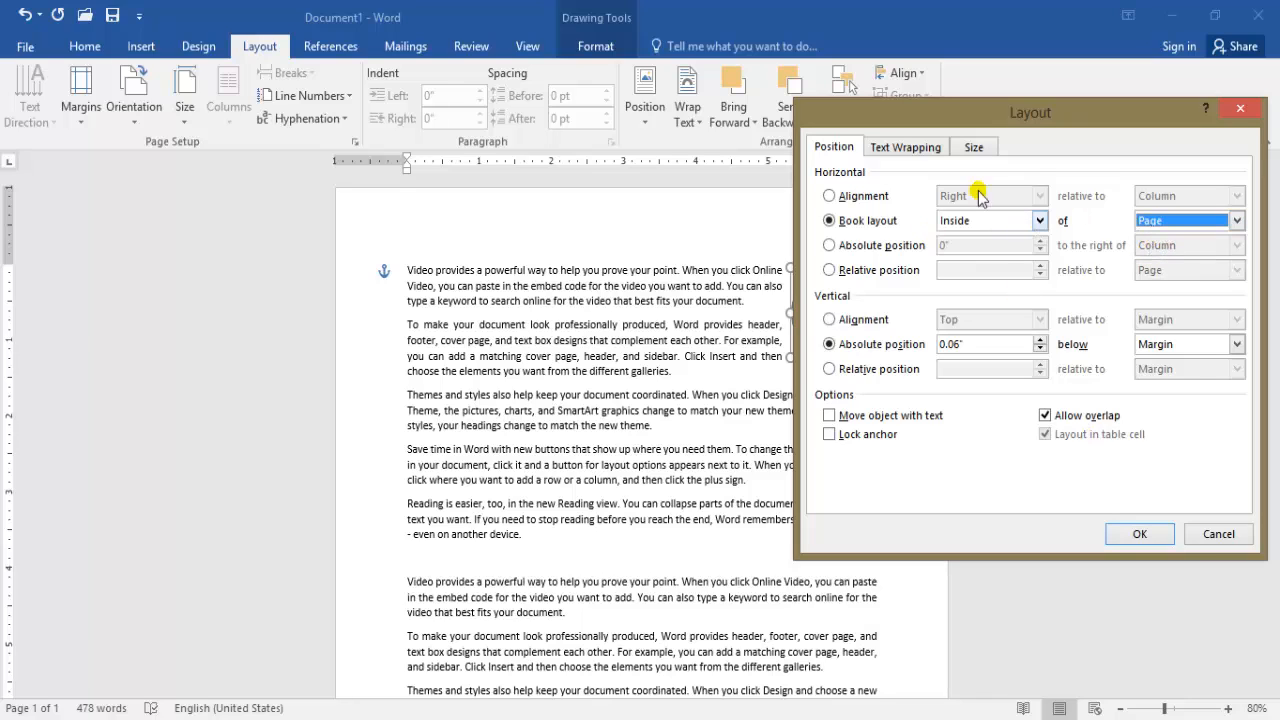
left_click(1137, 535)
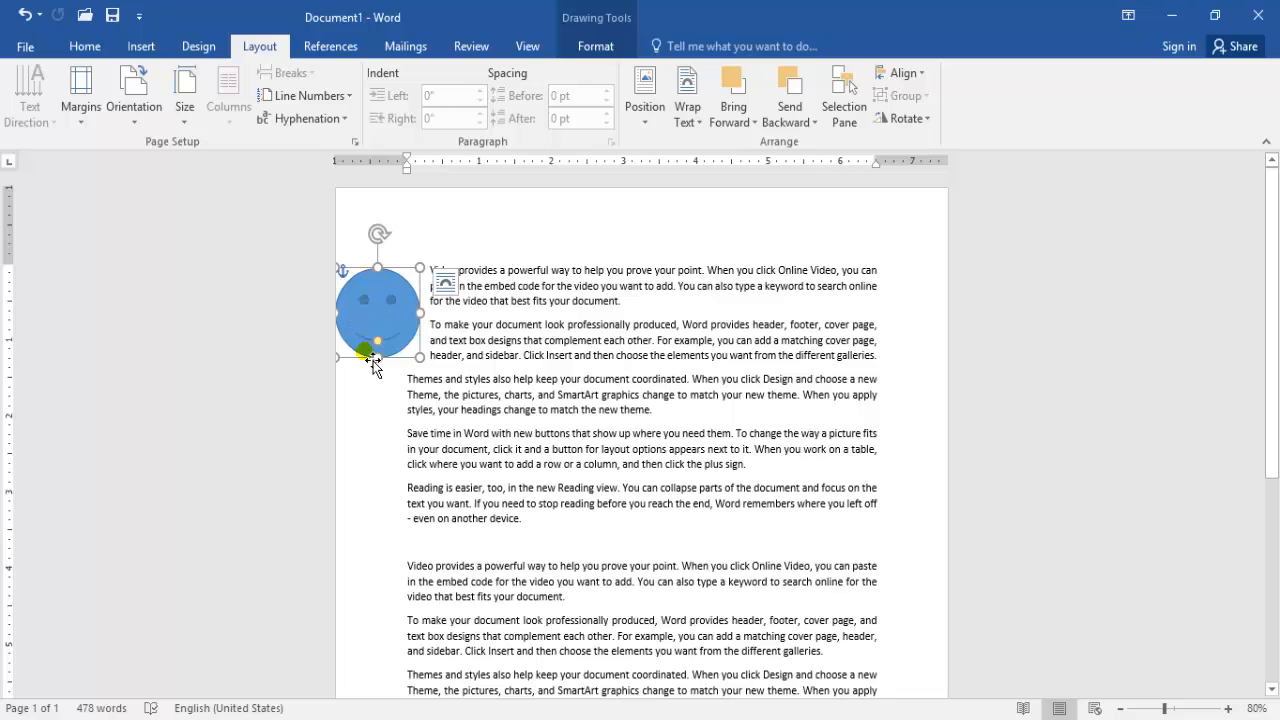
Change the smiley face's book layout reference to Margin, keeping it Inside
left_click(642, 105)
left_click(636, 409)
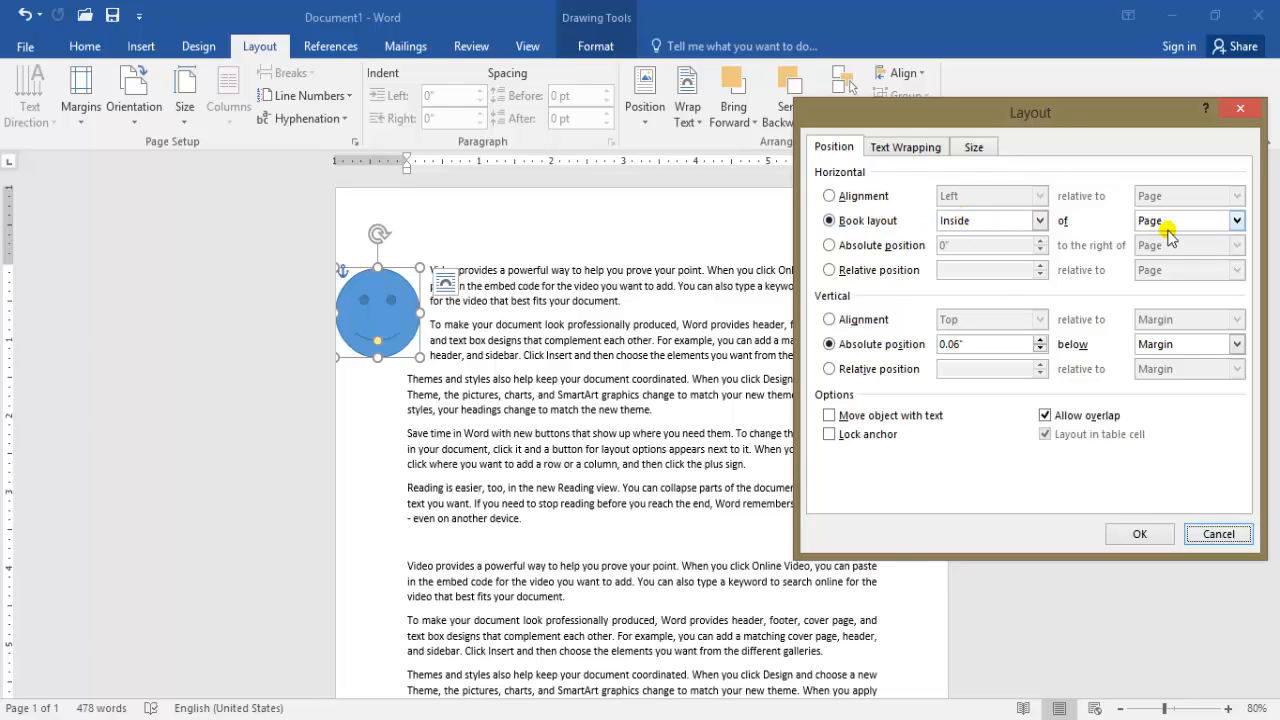
left_click(1237, 222)
left_click(1210, 237)
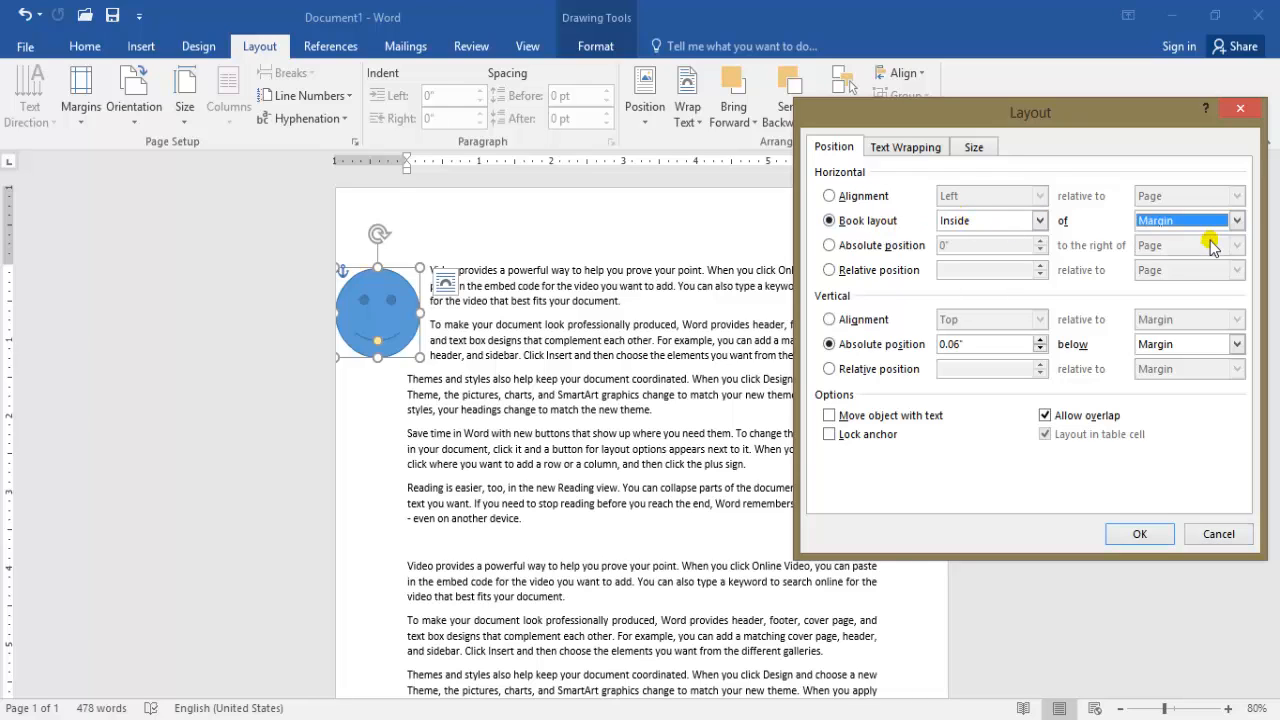
left_click(1139, 533)
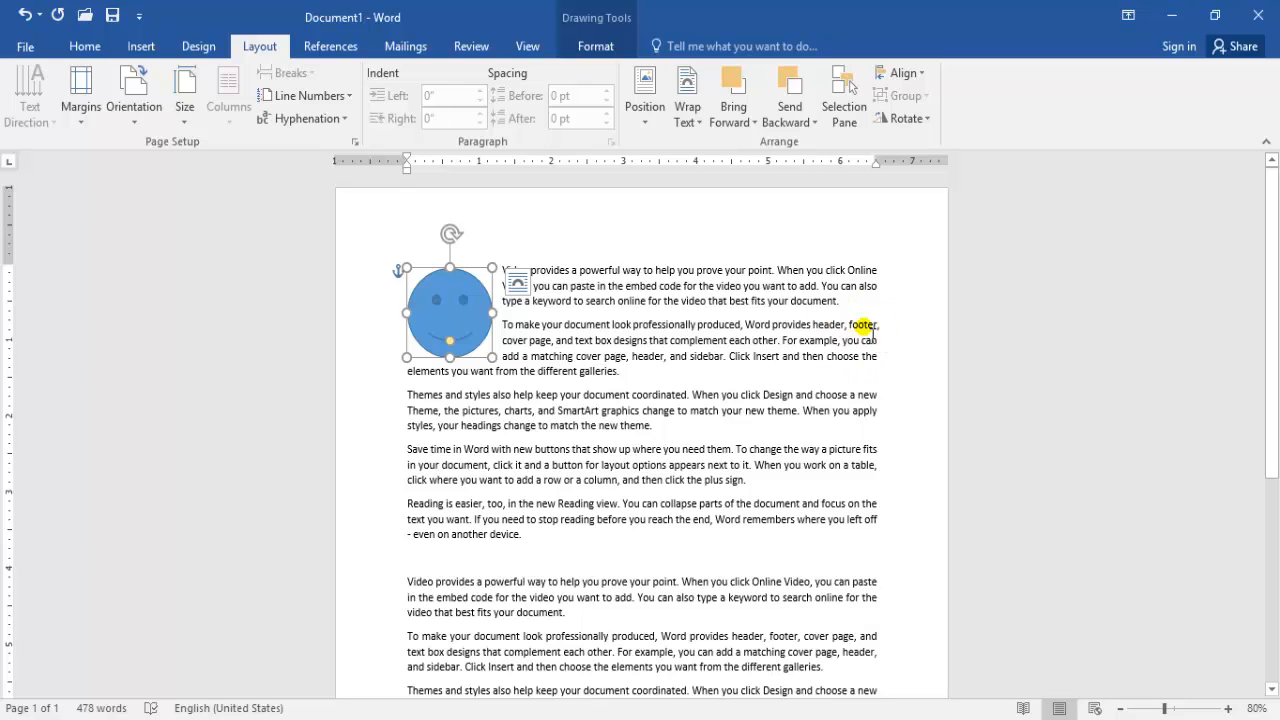
Set the smiley face's horizontal book layout to Outside of Margin
left_click(645, 110)
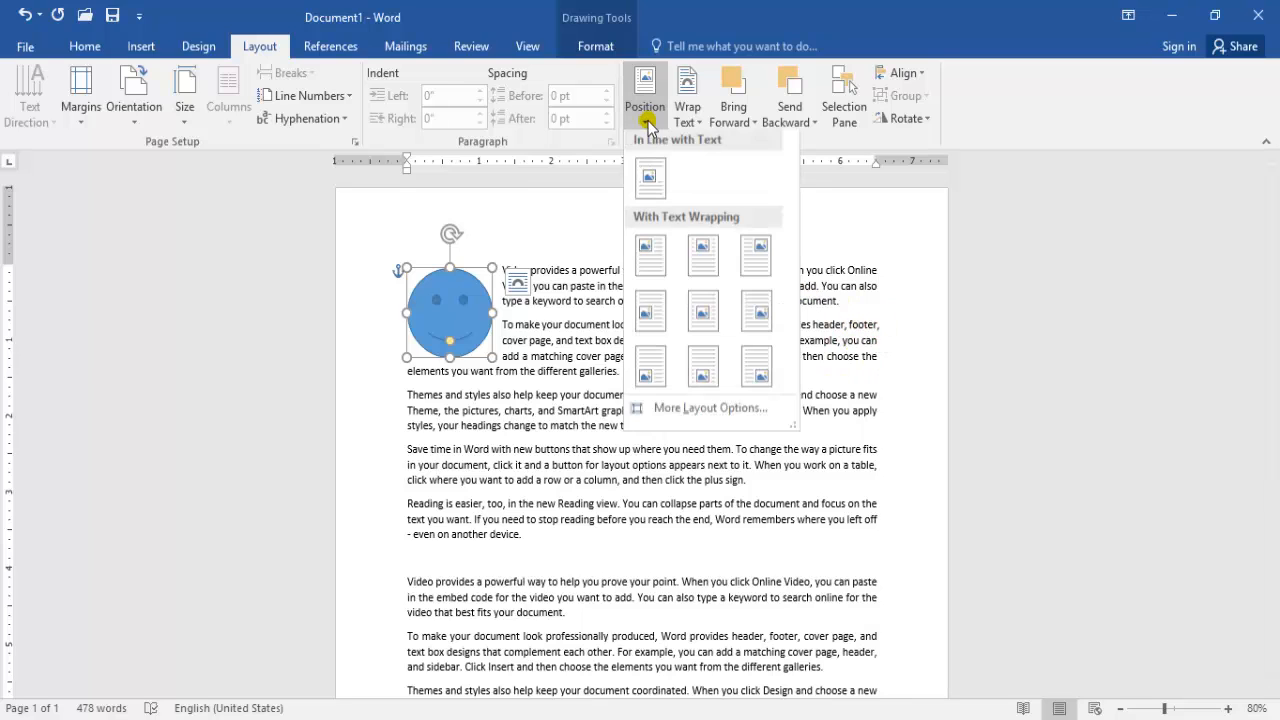
left_click(689, 422)
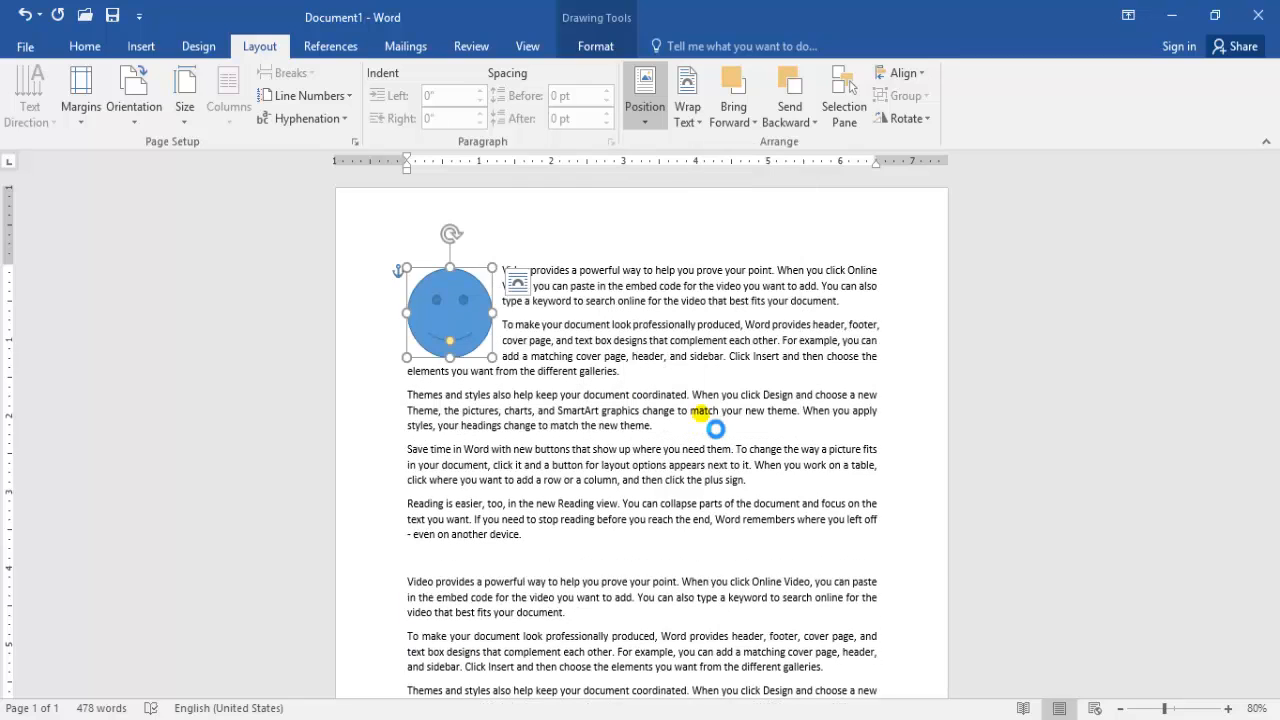
left_click(1038, 221)
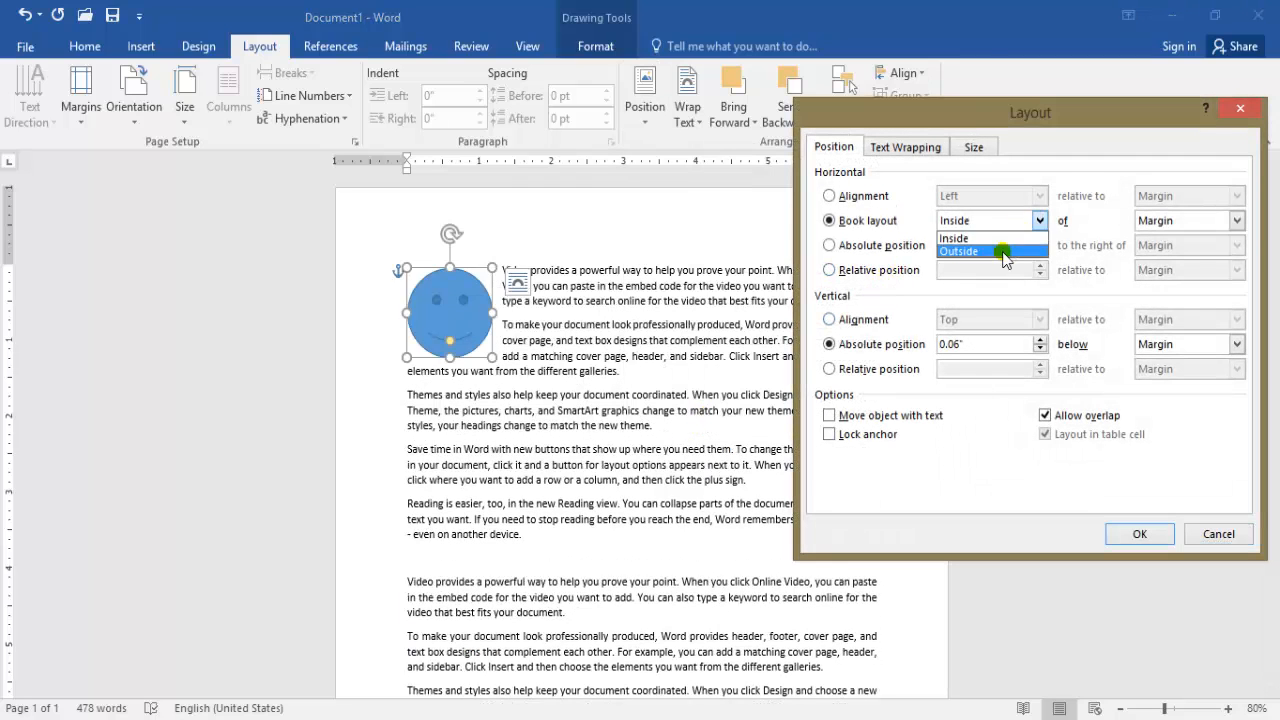
left_click(1000, 251)
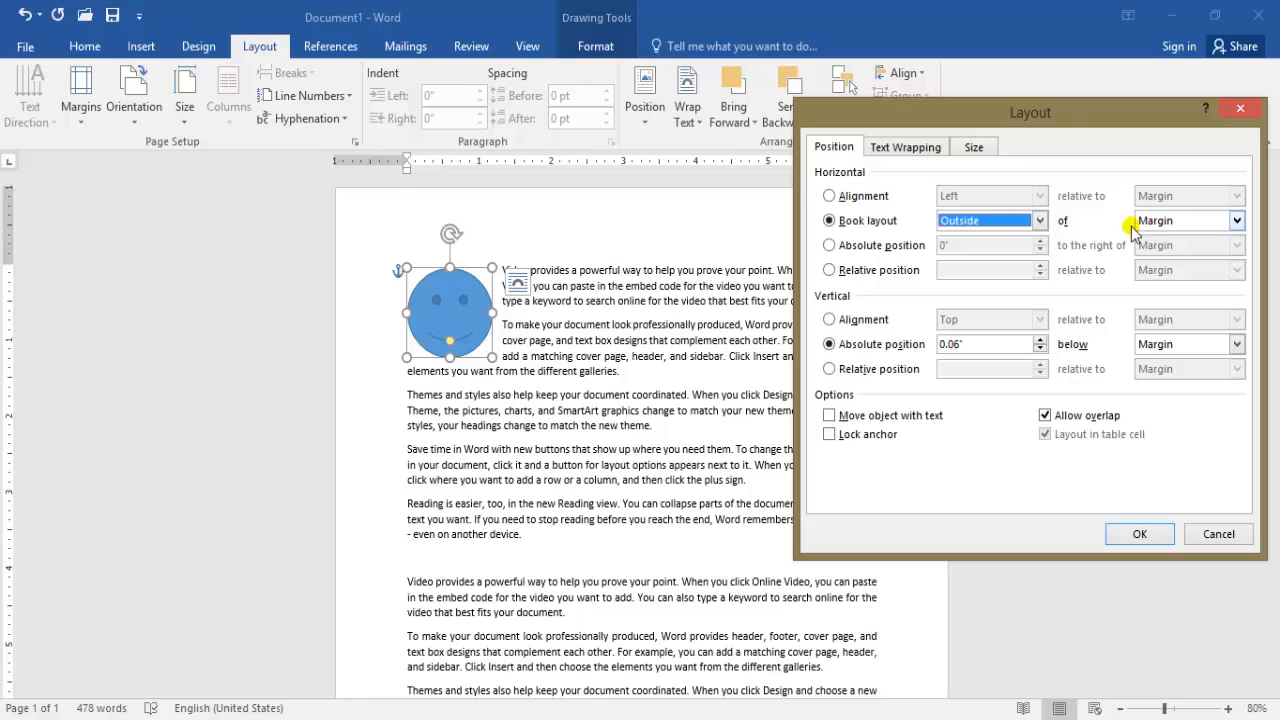
left_click(1137, 533)
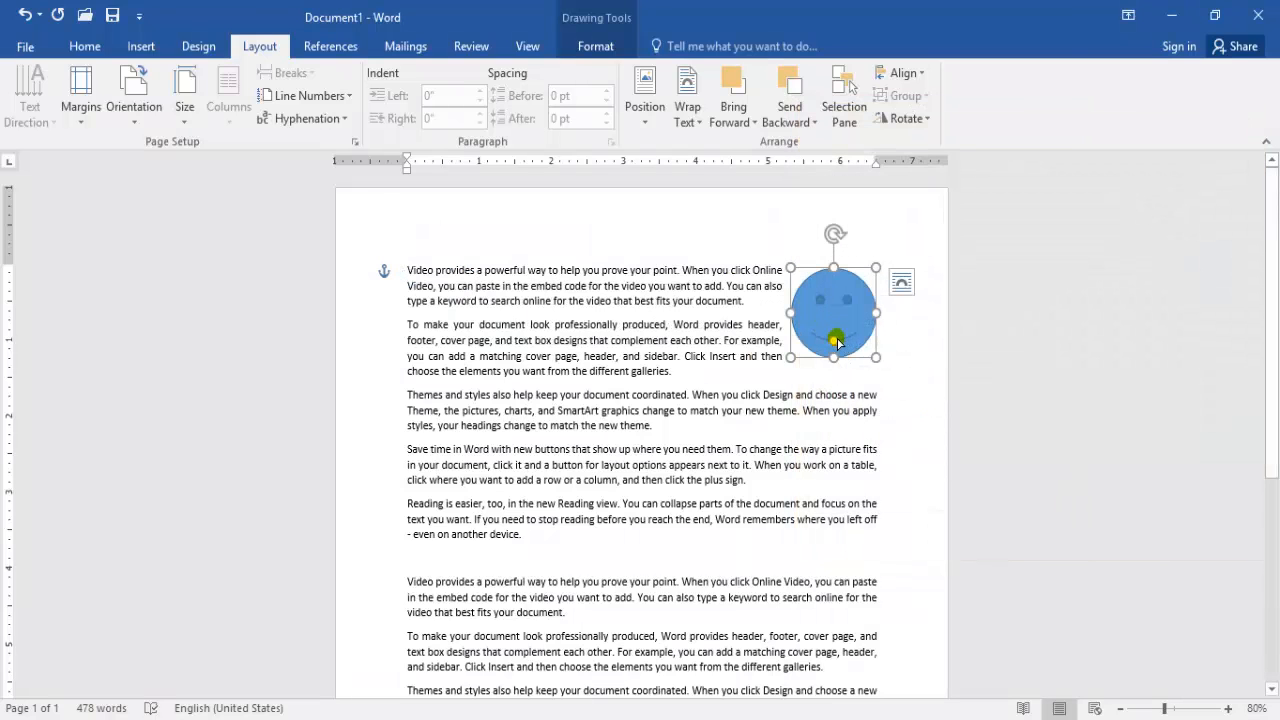
Change the smiley face's book layout reference to Page, keeping it Outside
left_click(648, 118)
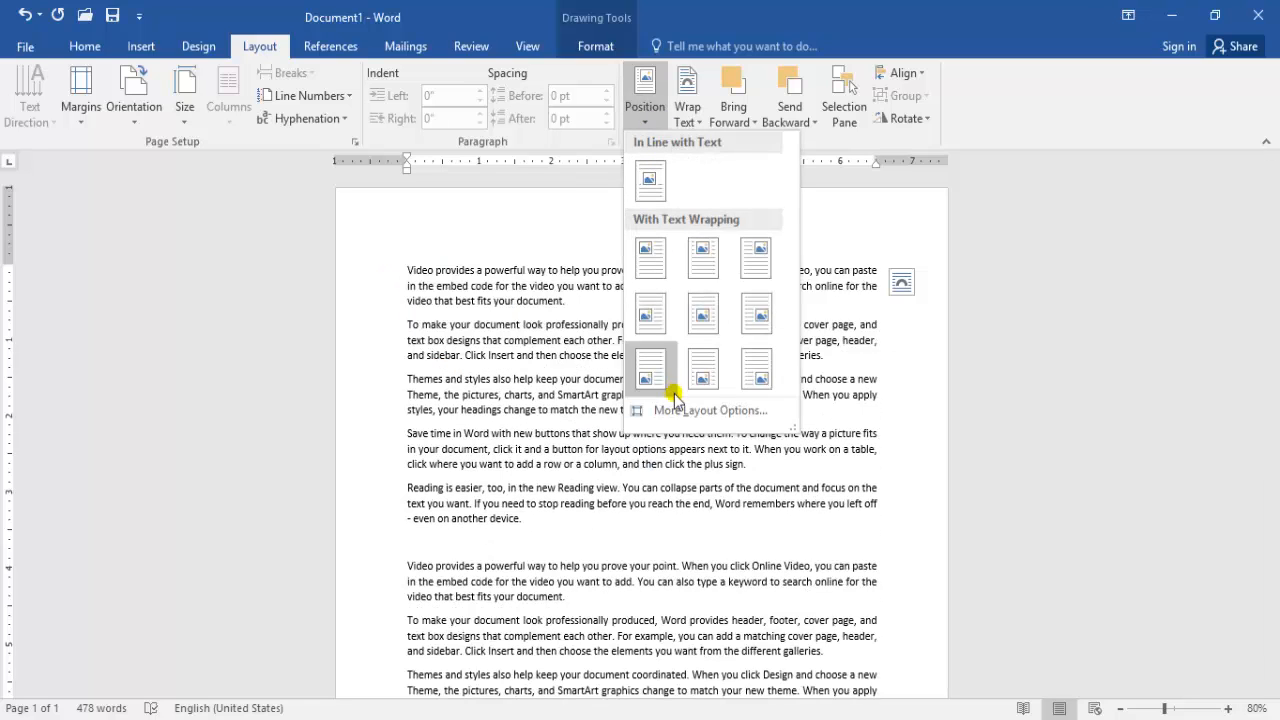
left_click(677, 406)
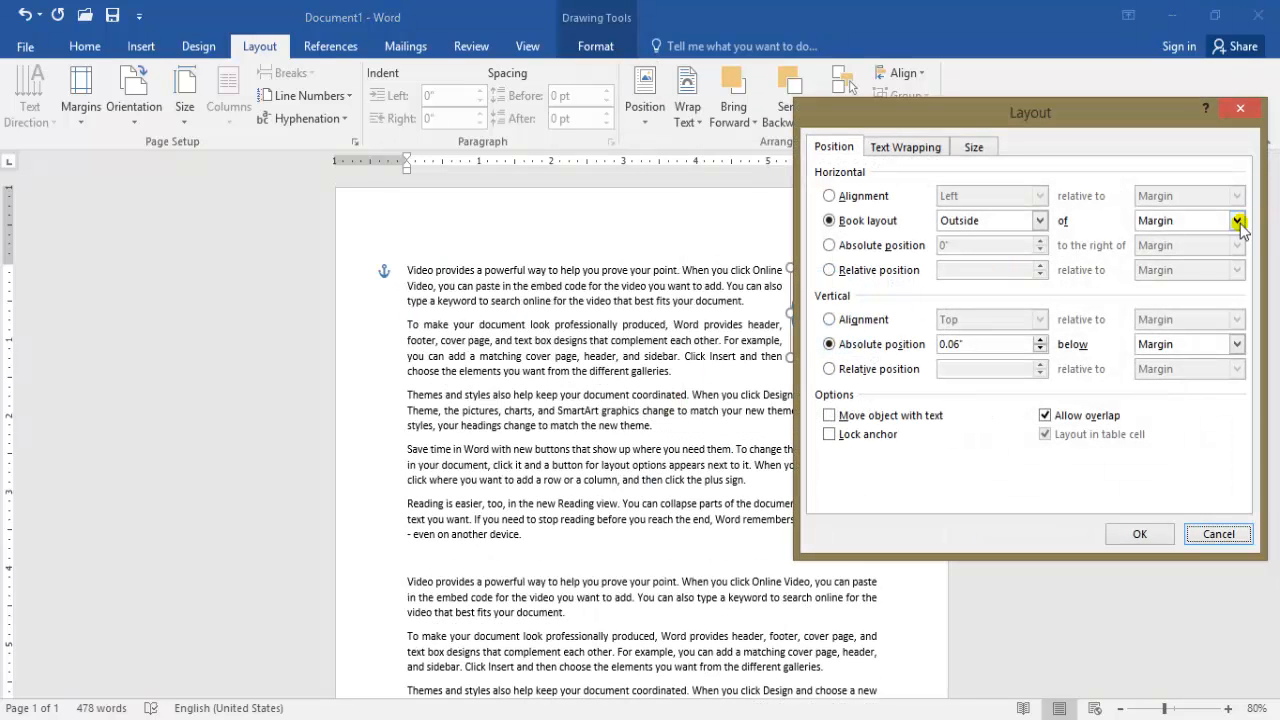
left_click(1238, 222)
left_click(1200, 249)
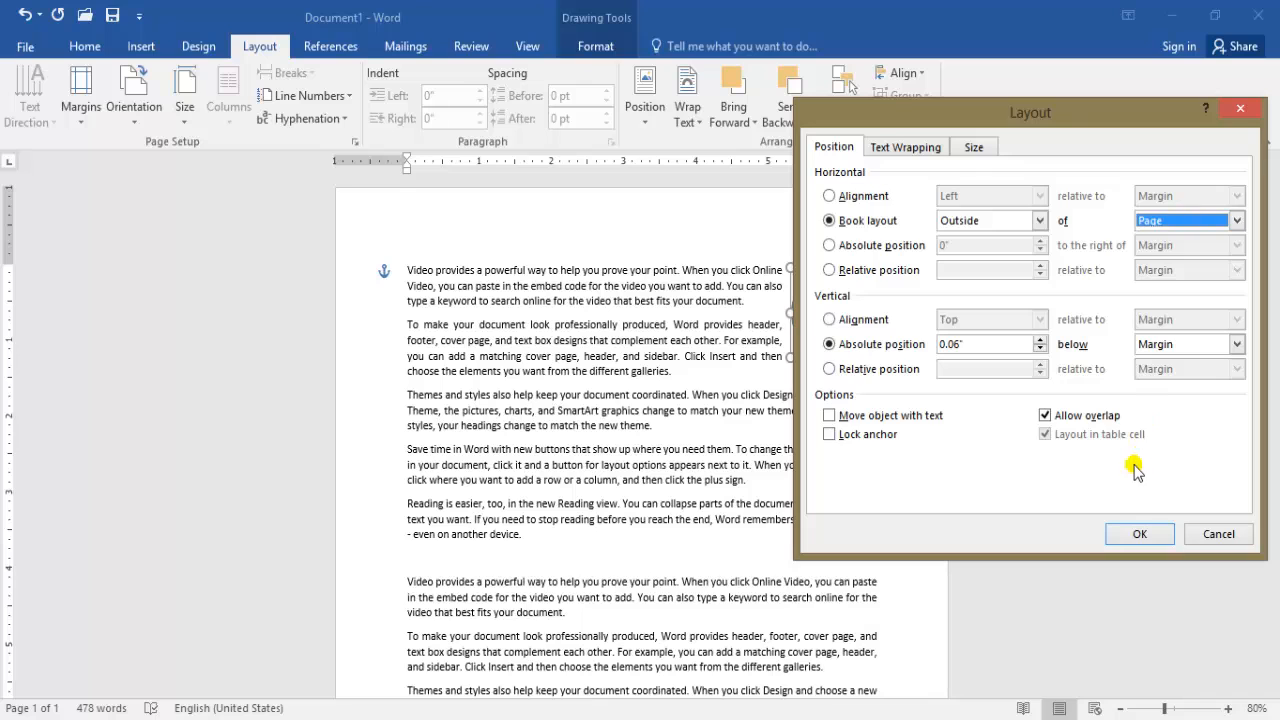
left_click(1134, 534)
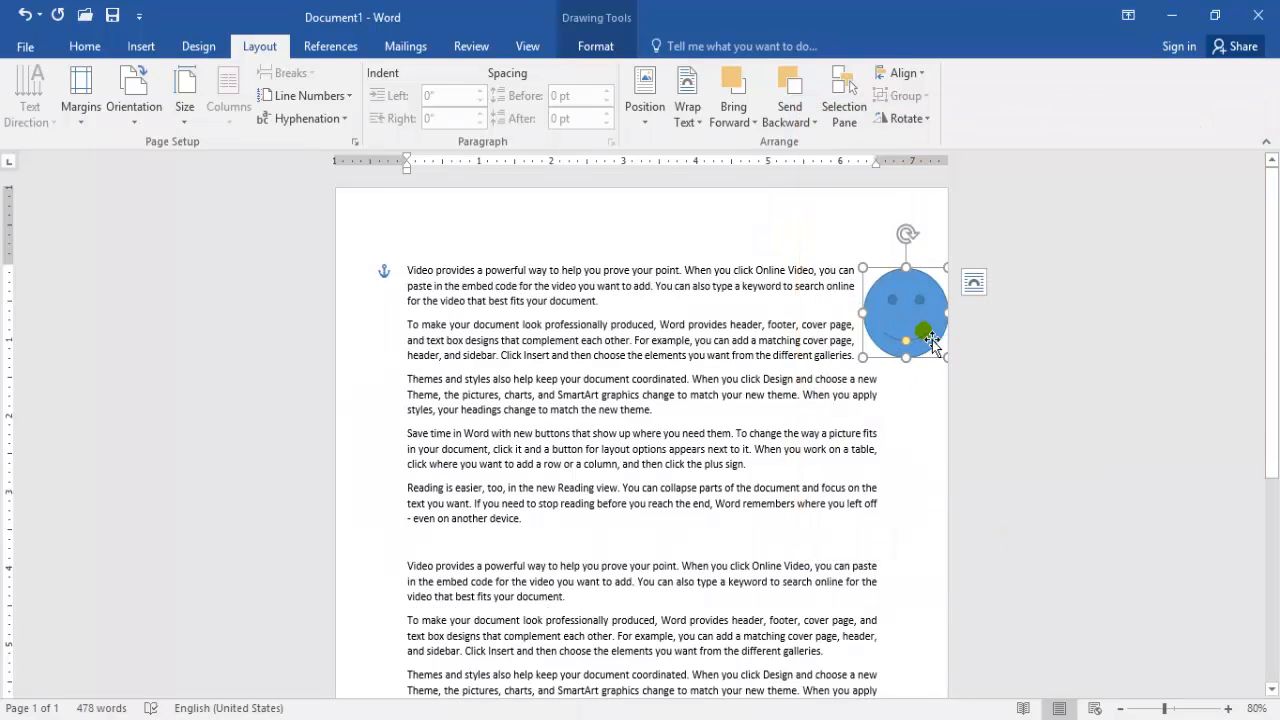
Set the smiley face's horizontal absolute position to 1" to the right of Page
left_click(645, 115)
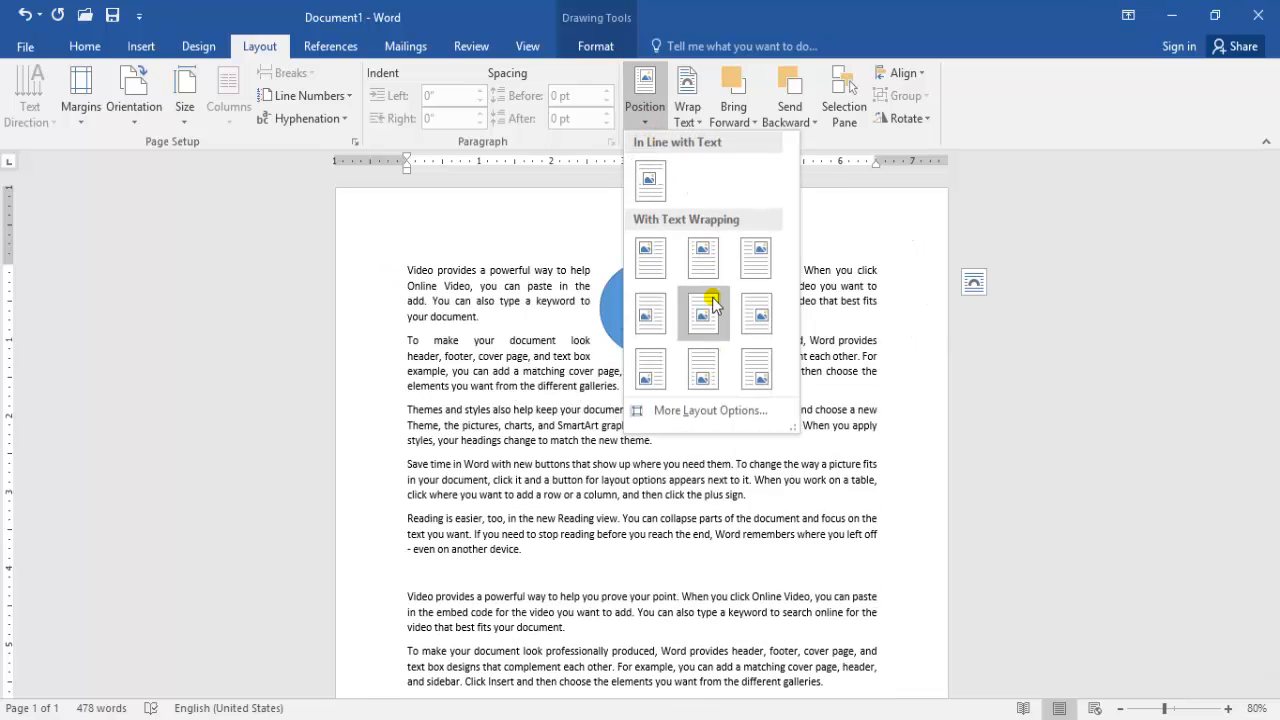
left_click(710, 410)
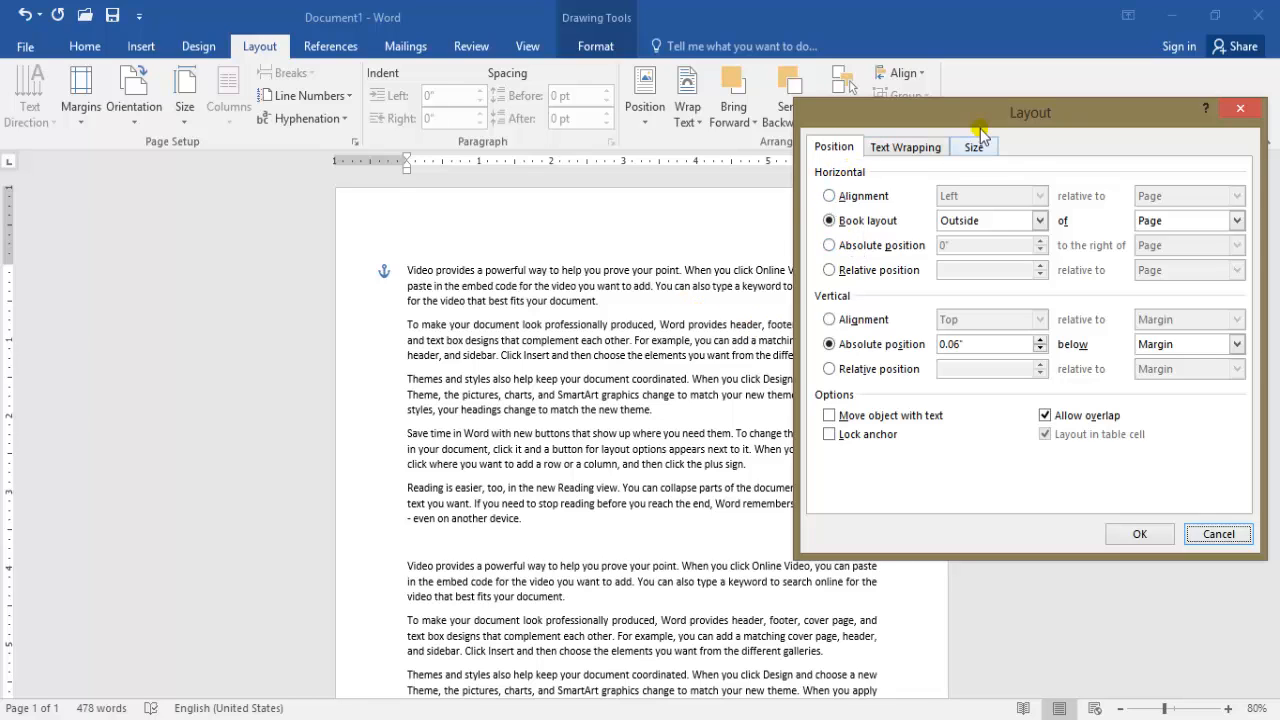
left_click_drag(980, 133, 955, 194)
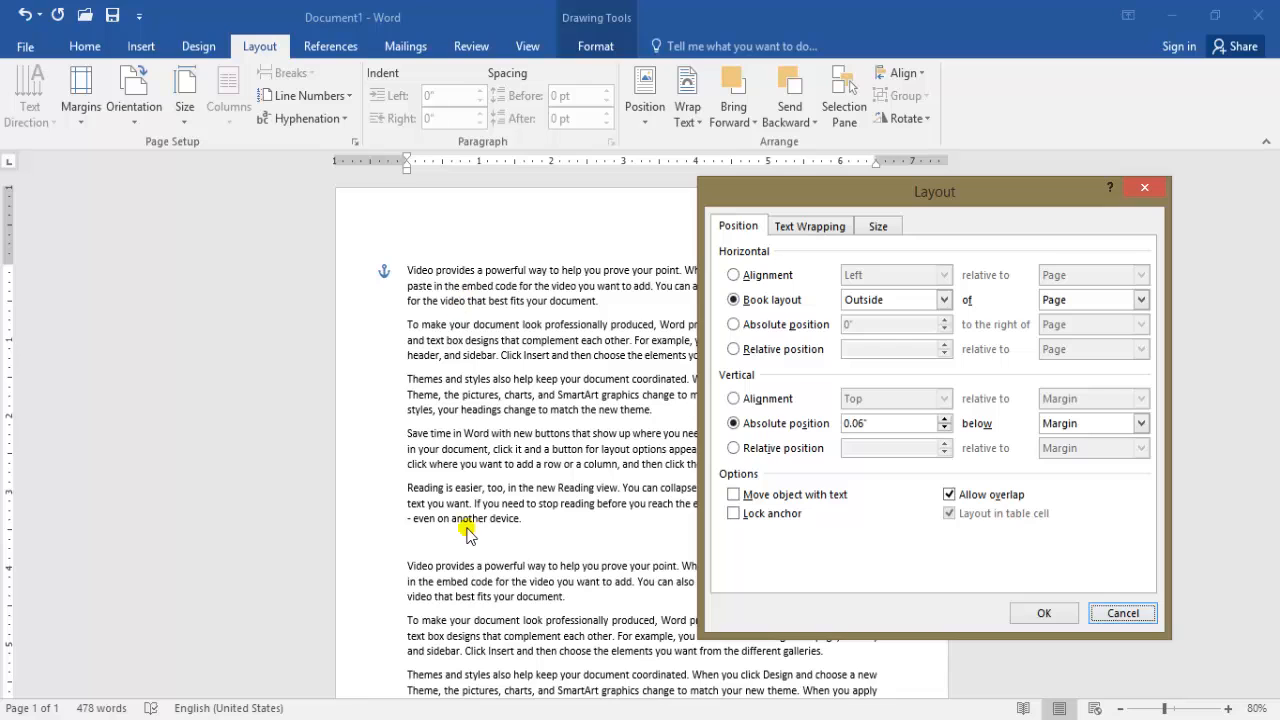
left_click_drag(884, 190, 941, 157)
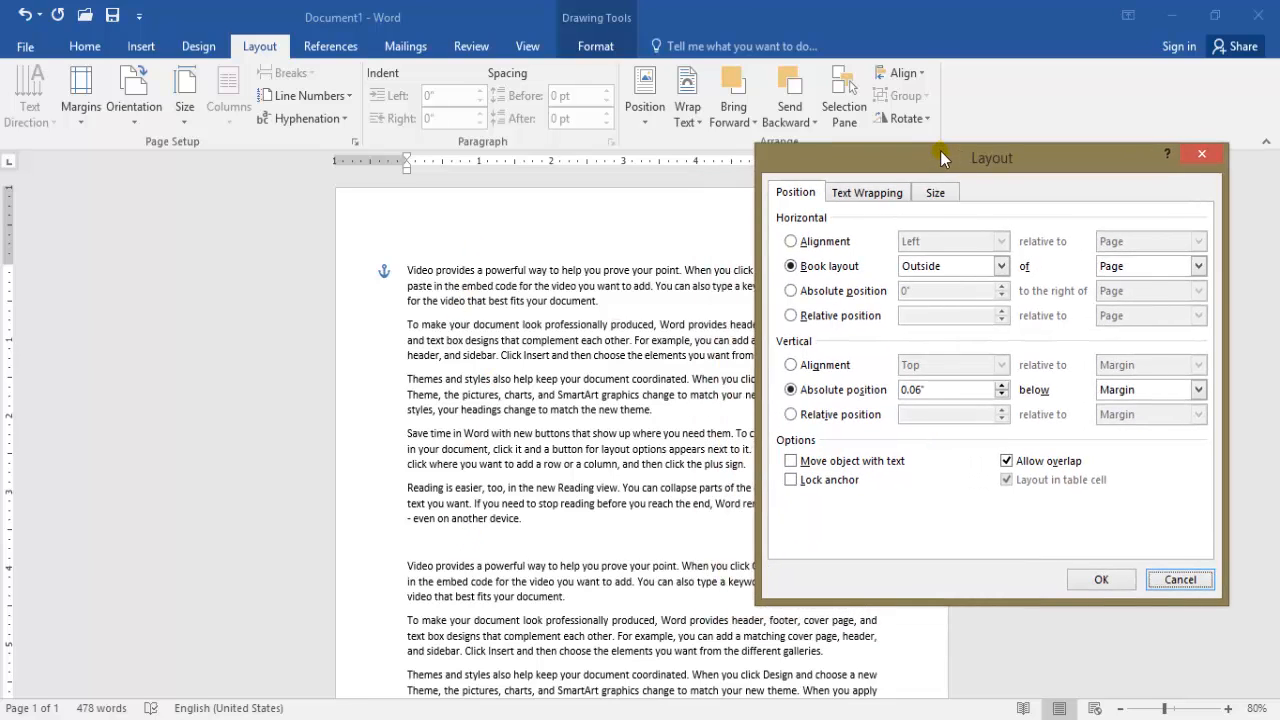
left_click(809, 291)
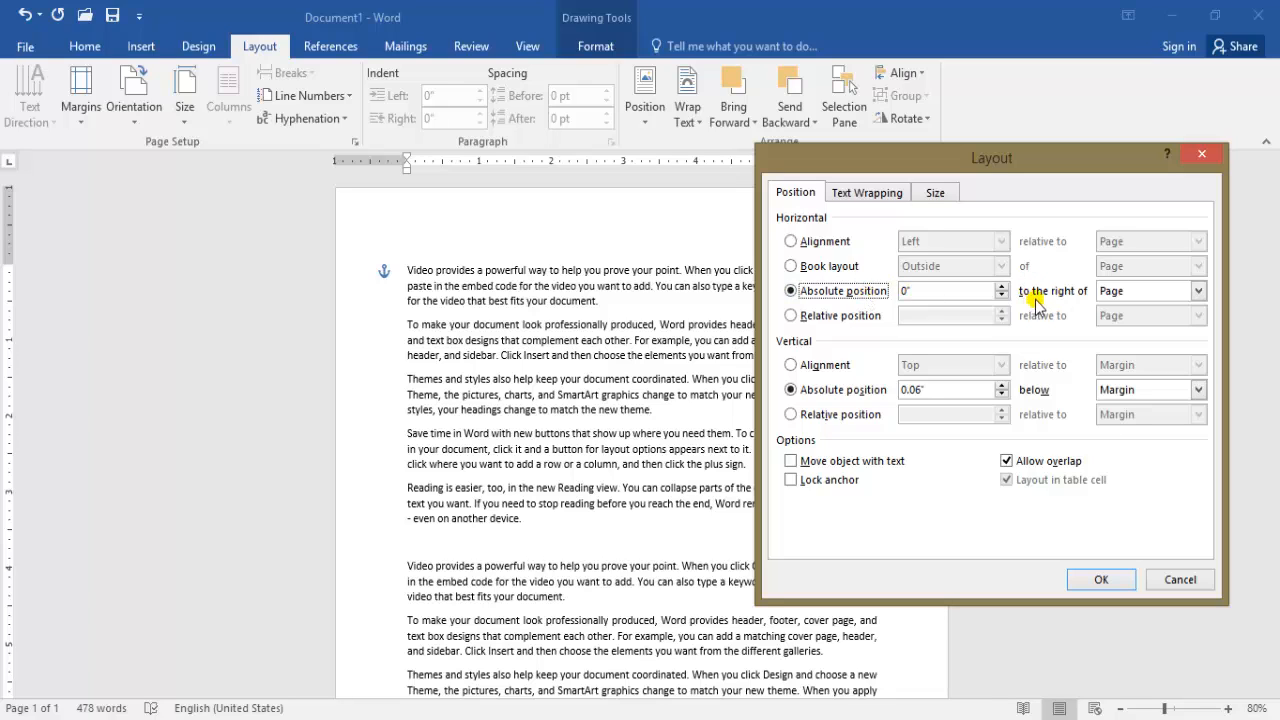
double_click(1001, 286)
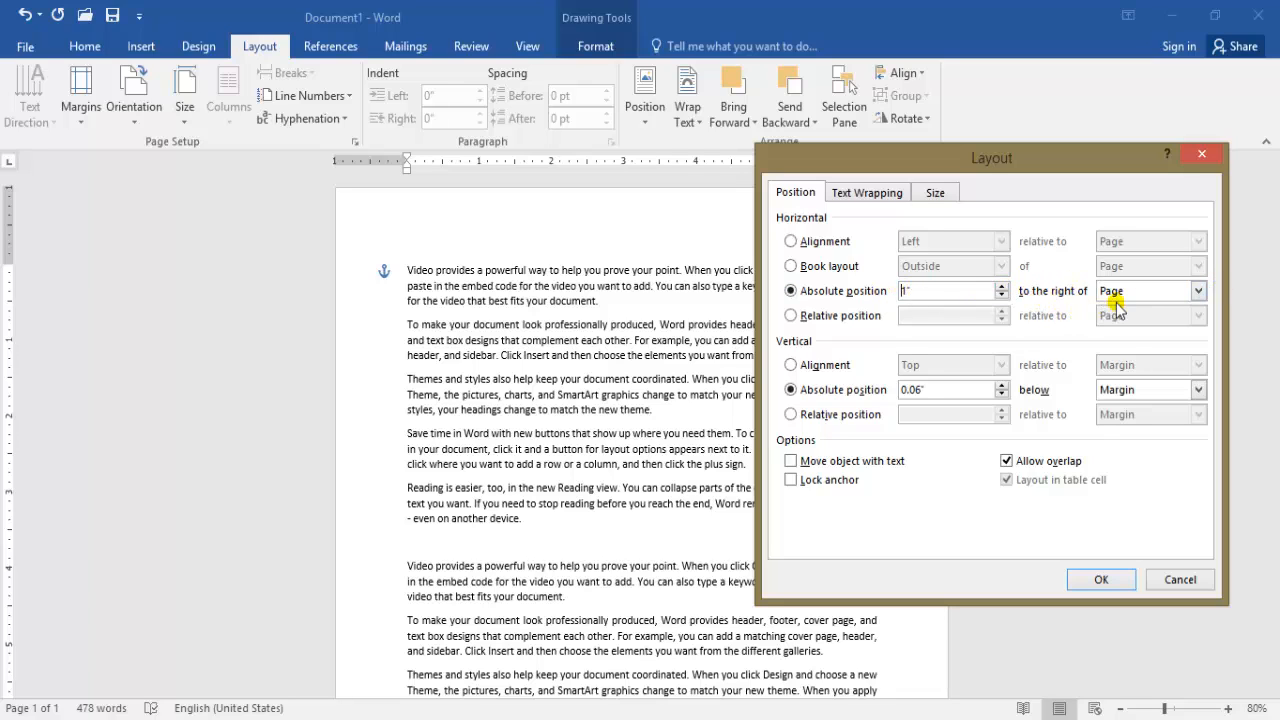
left_click(1197, 291)
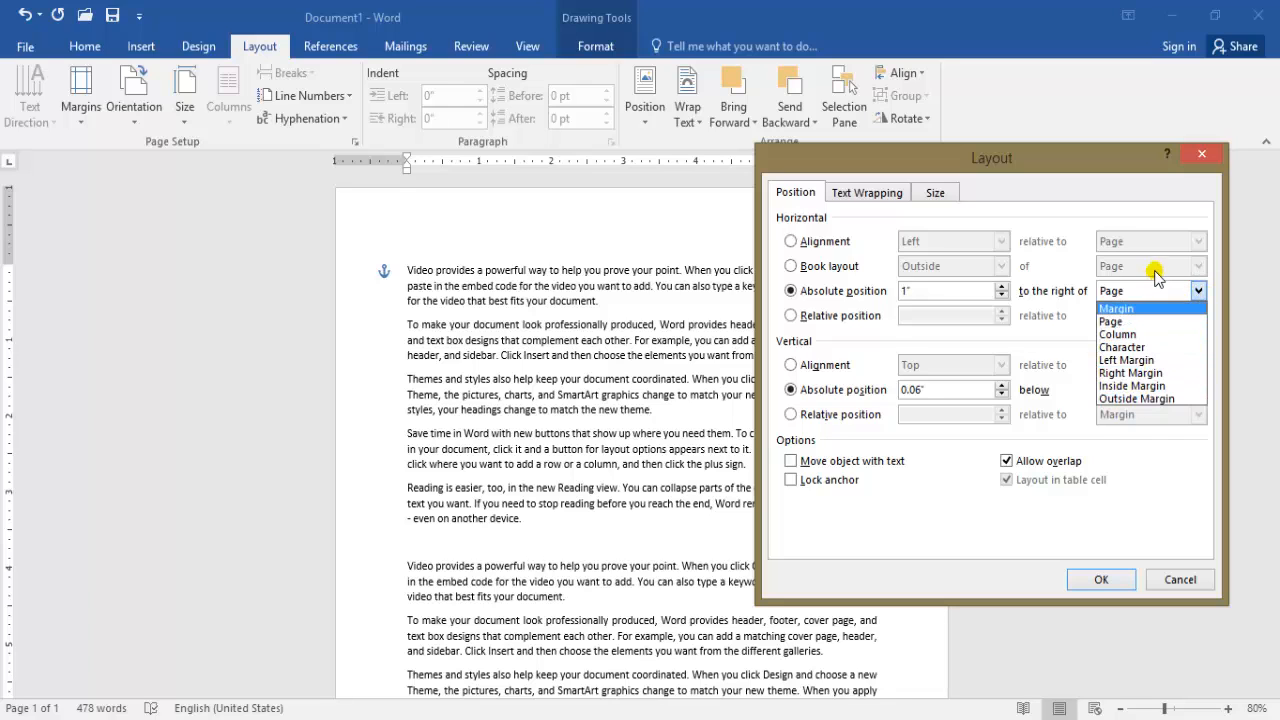
left_click(1131, 321)
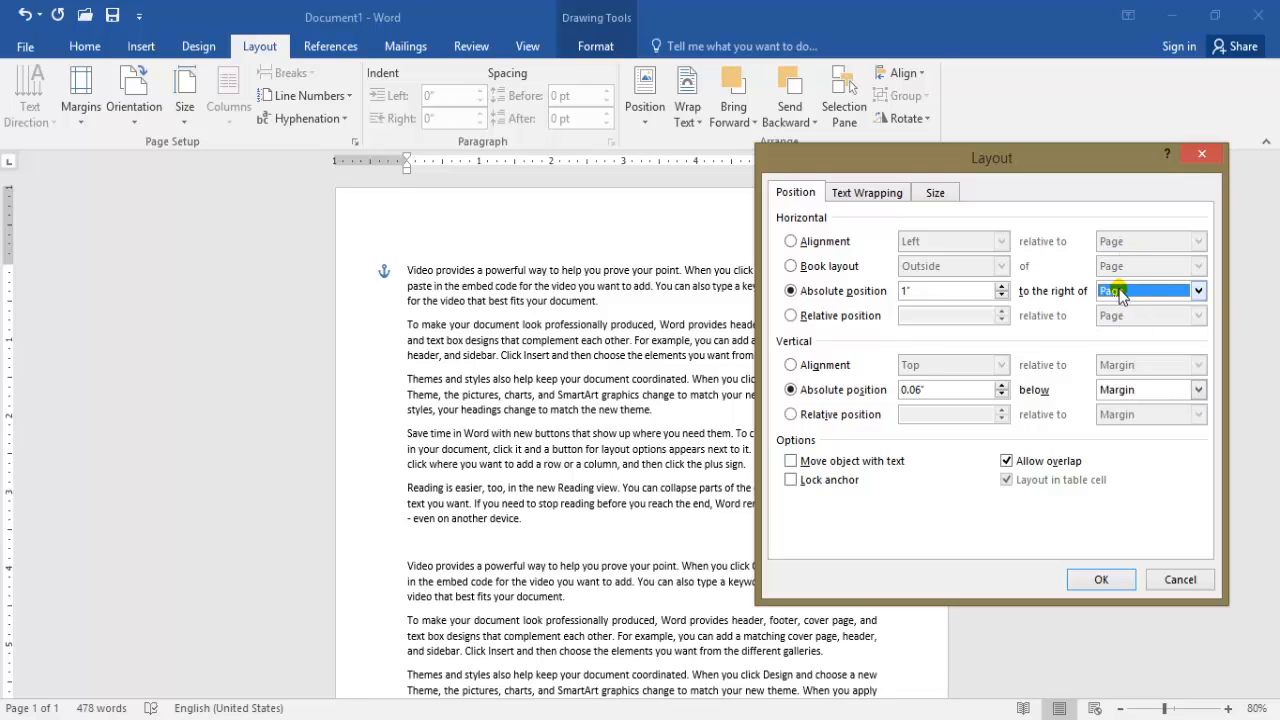
left_click(1100, 580)
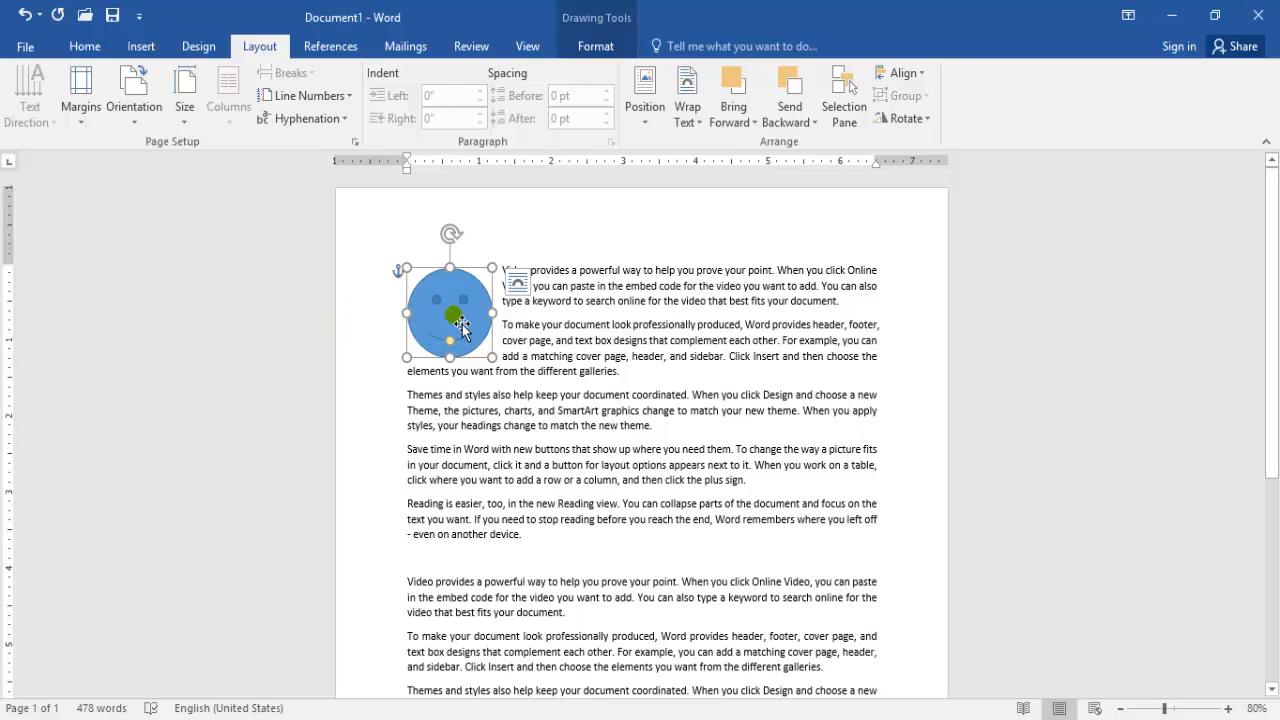
Set the smiley face's horizontal absolute position to 2" to the right of Page
left_click(645, 110)
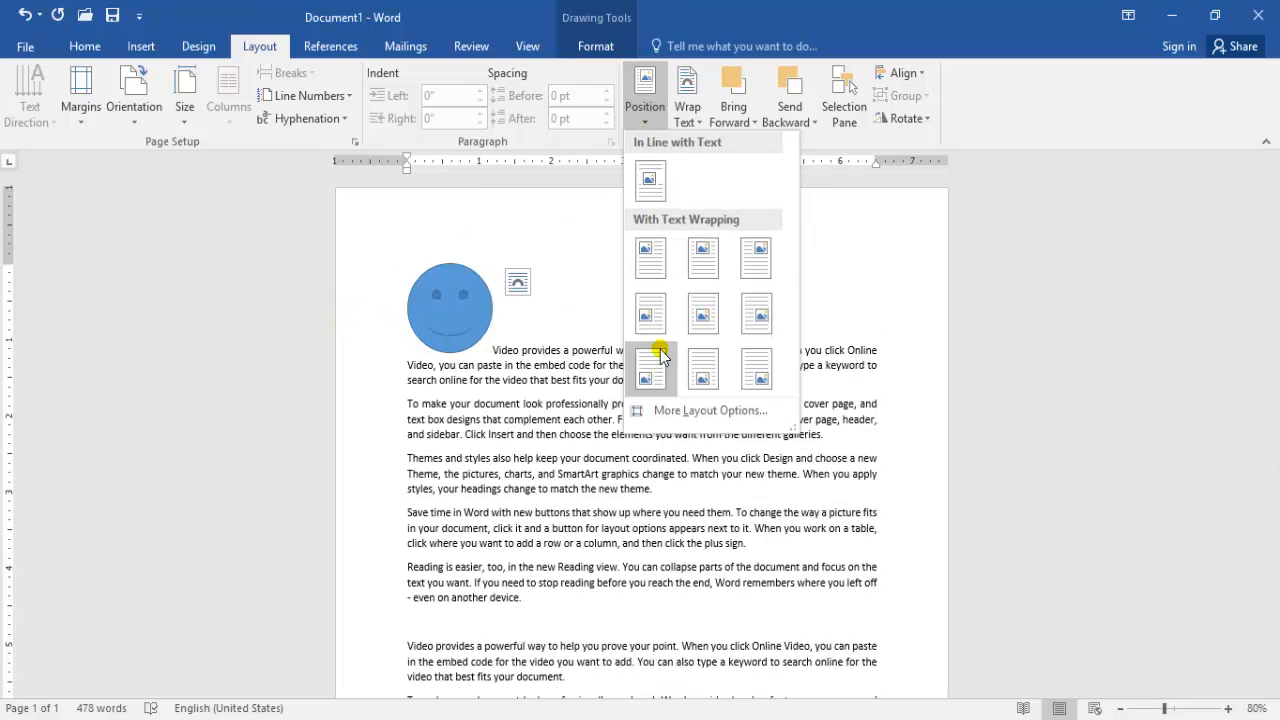
left_click(665, 411)
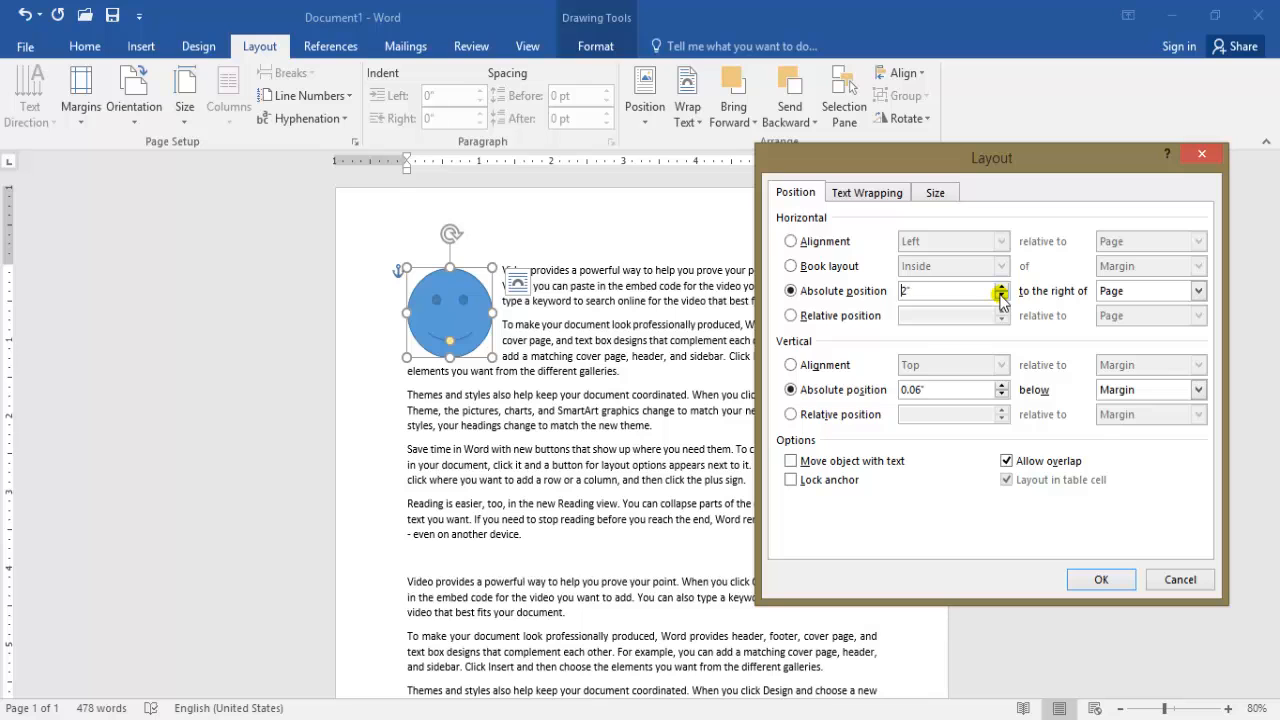
left_click(1100, 579)
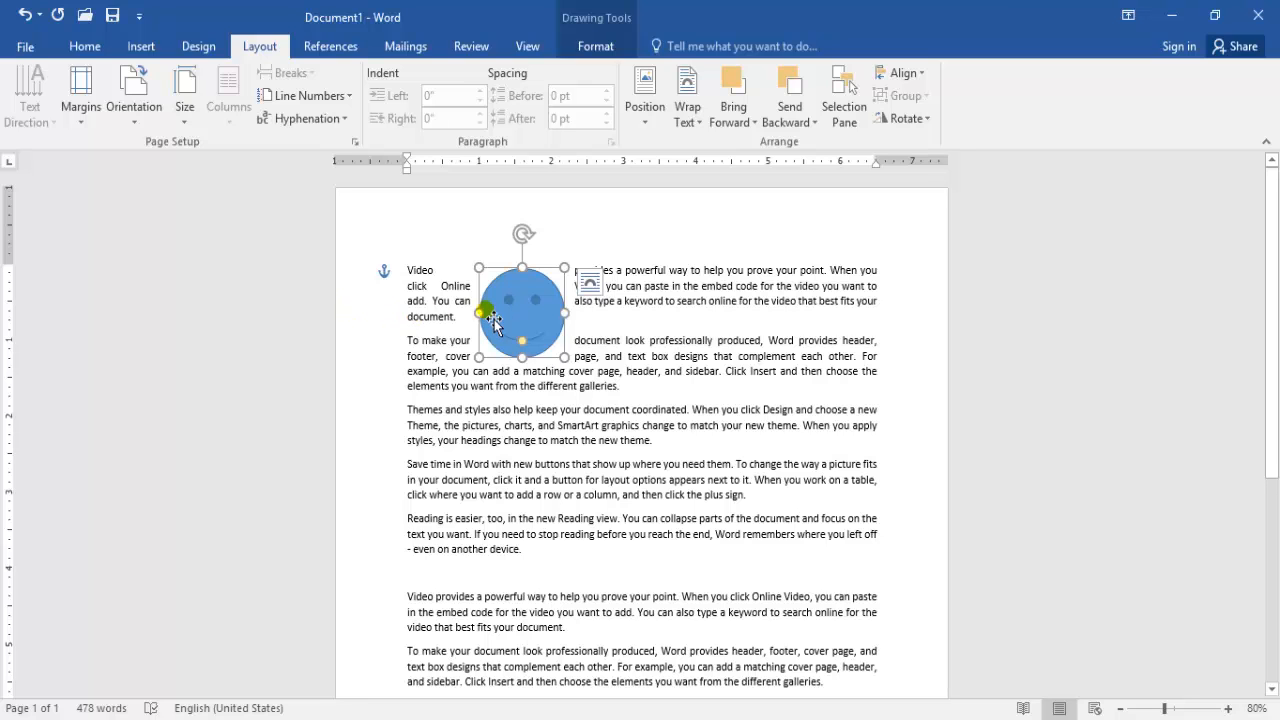
Change the smiley face's horizontal absolute position to 1" to the right of Margin
left_click(653, 122)
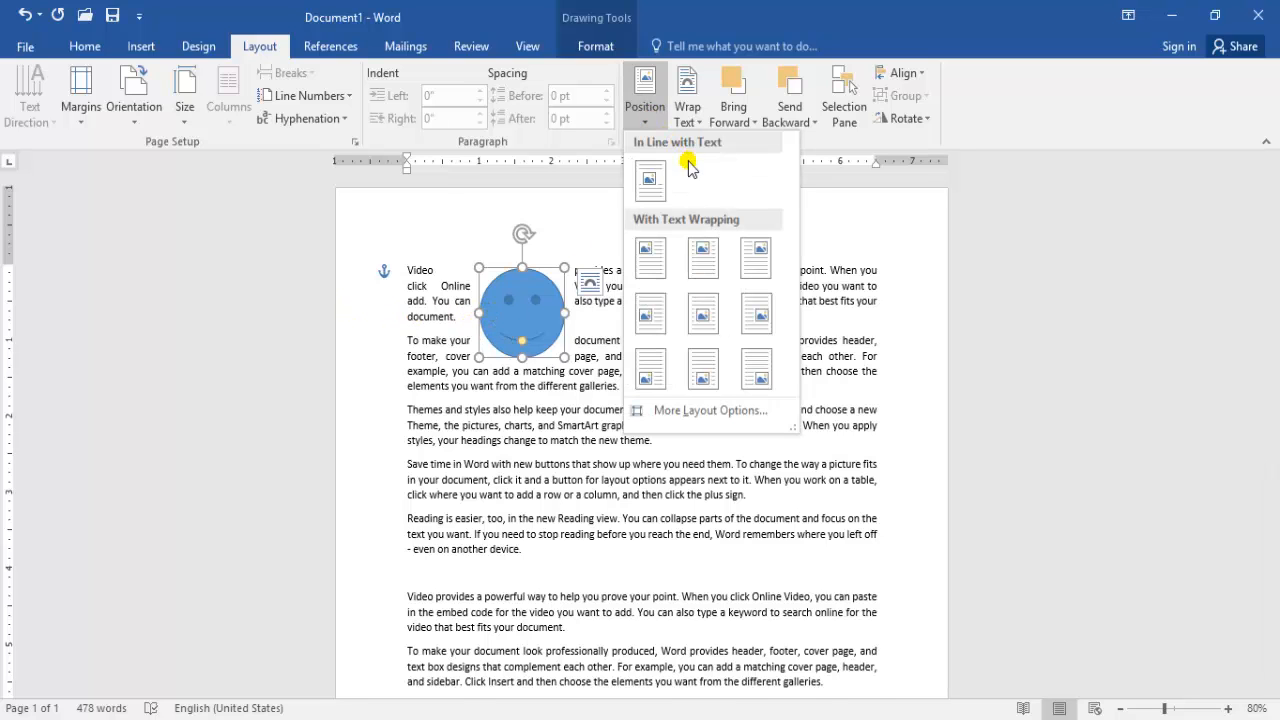
left_click(680, 409)
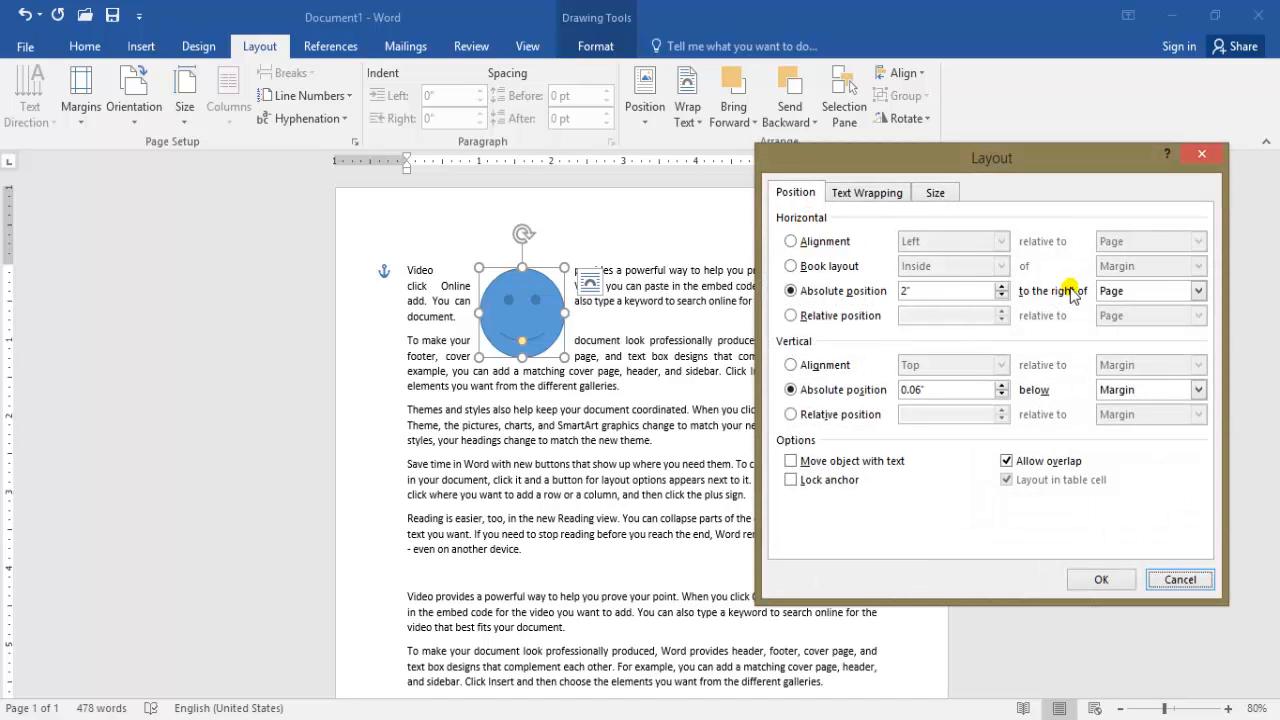
left_click(1198, 290)
left_click(1189, 309)
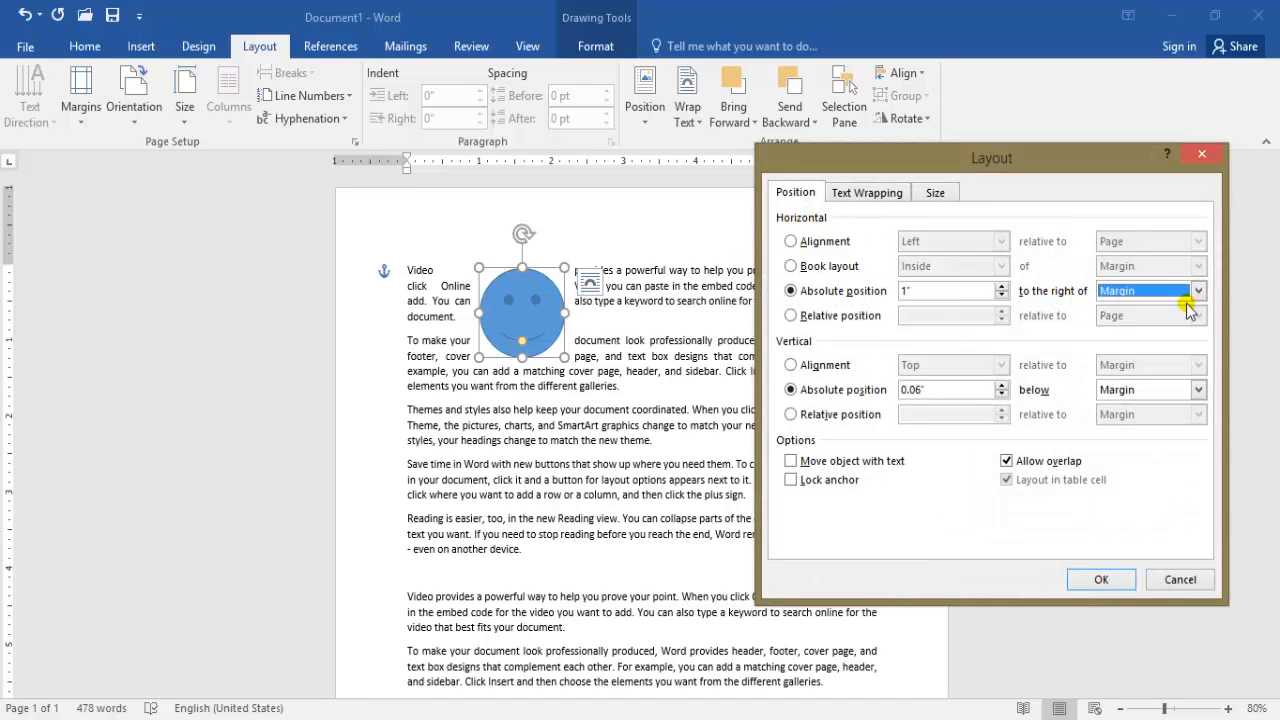
double_click(918, 300)
type("1")
Compare the absolute position values by switching the horizontal reference to Page and back to Margin
left_click(506, 304)
left_click(1198, 291)
left_click(1111, 321)
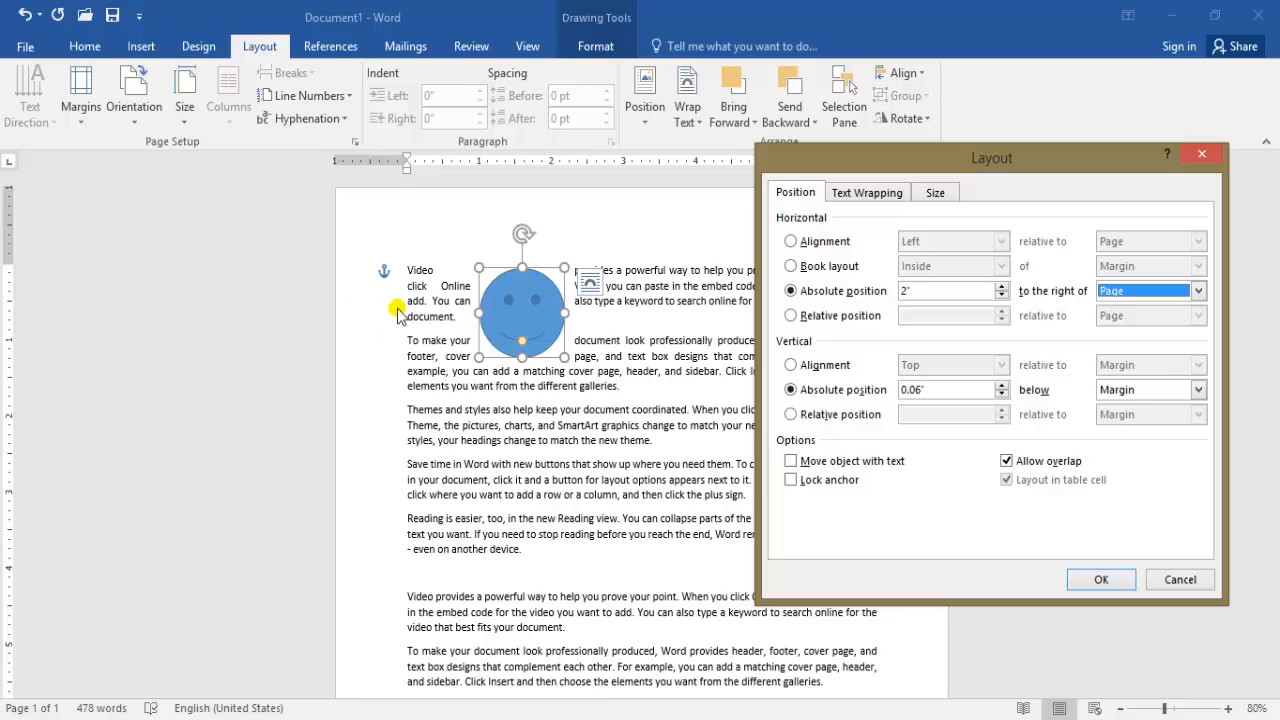
left_click(505, 315)
left_click(1198, 290)
left_click(1185, 300)
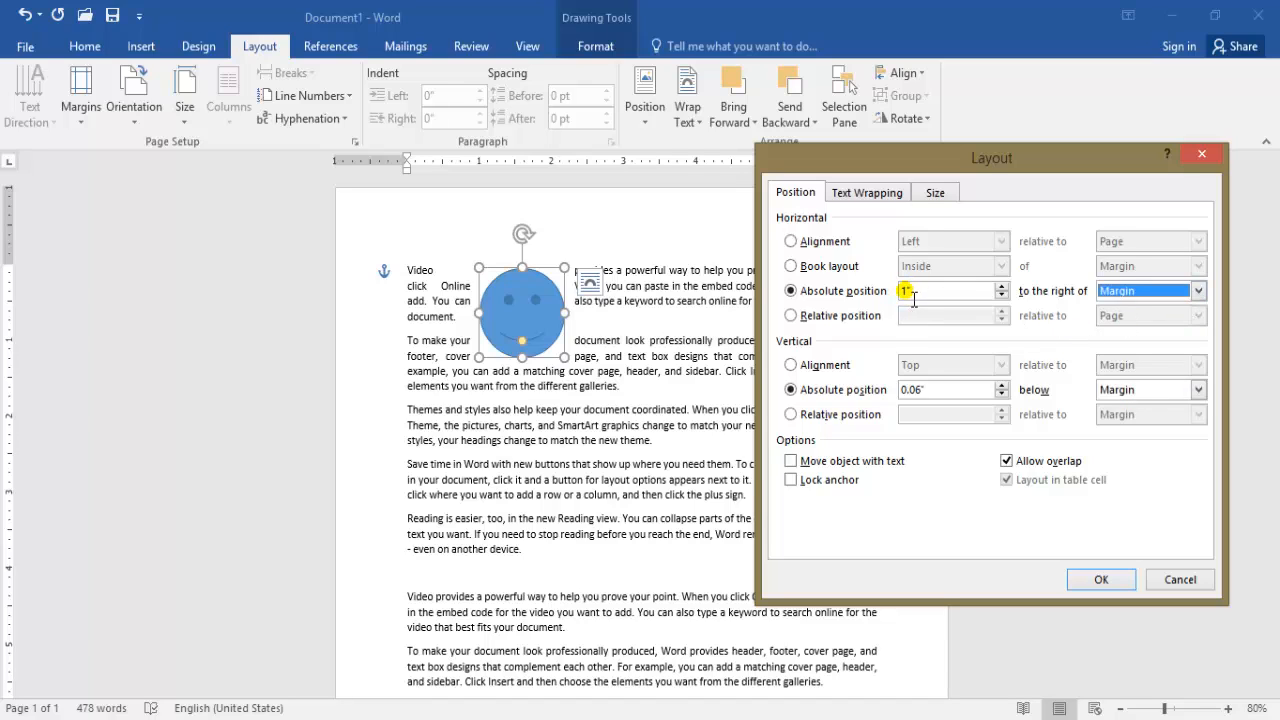
Try 2" to the right of Margin for the absolute position, and apply the layout with 1"
left_click(1001, 286)
left_click(1001, 286)
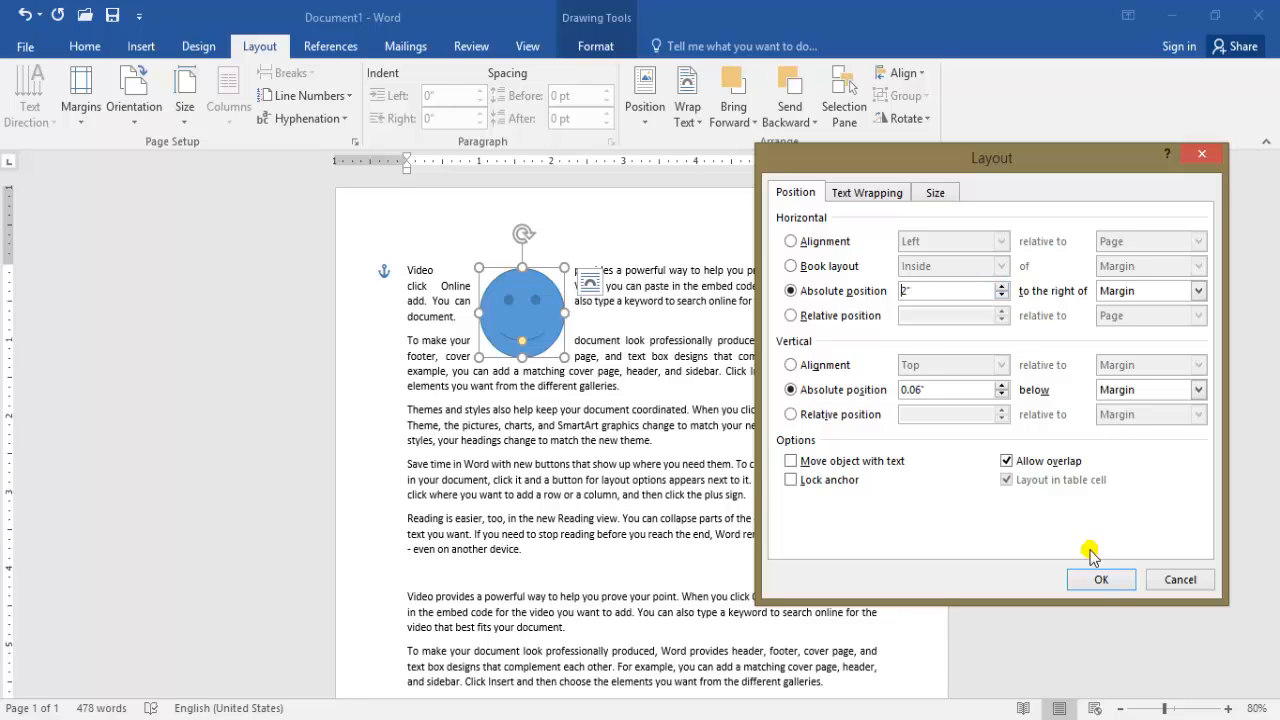
left_click(1100, 580)
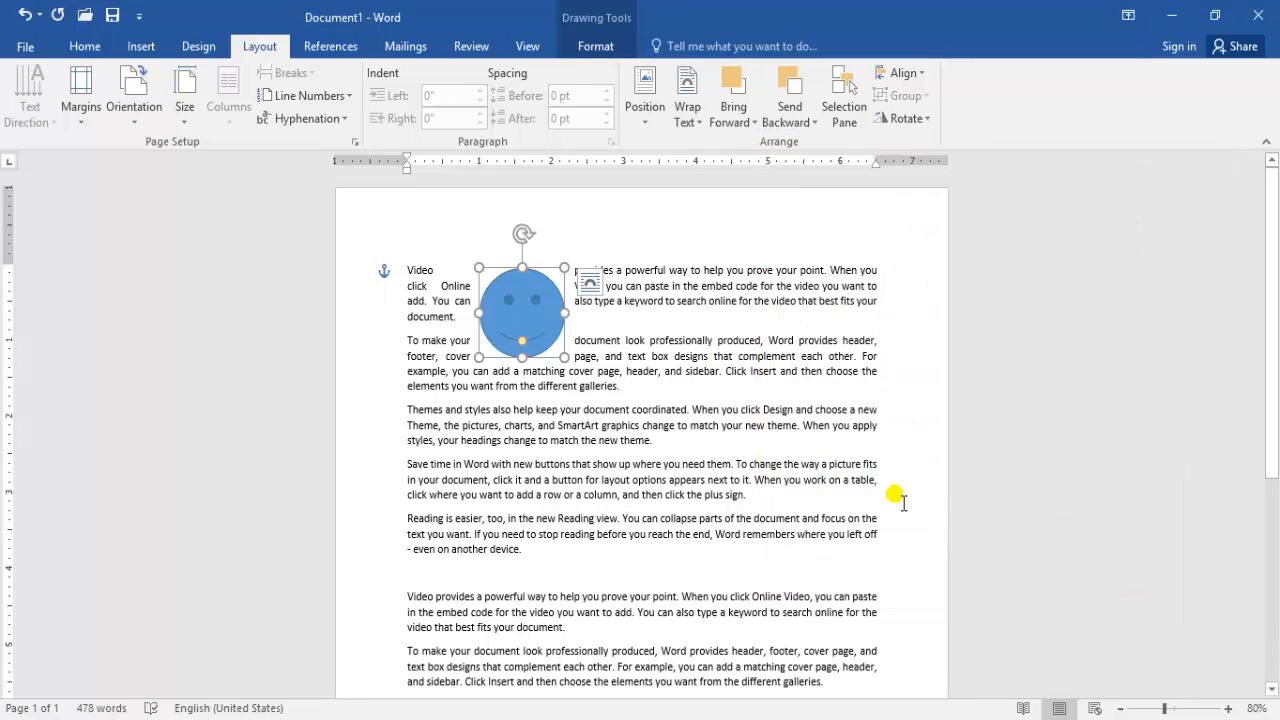
Set the smiley face's horizontal absolute position to 2" to the right of Margin
left_click(645, 110)
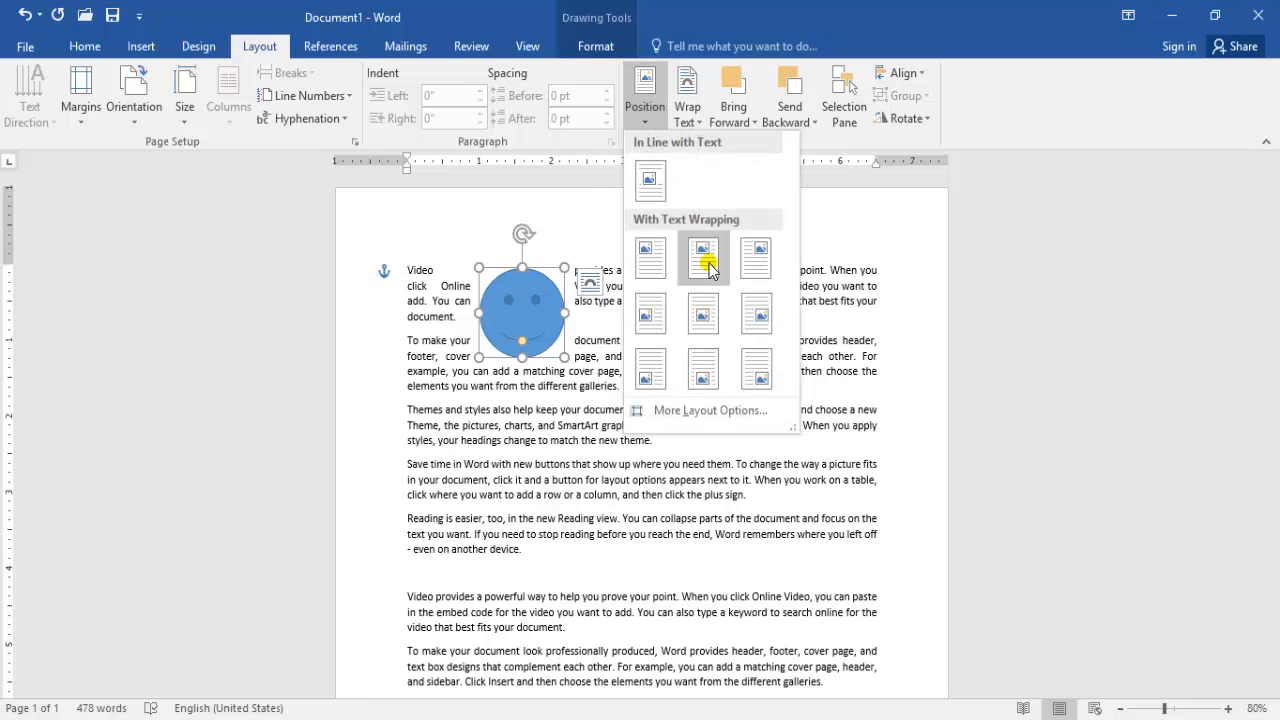
left_click(731, 414)
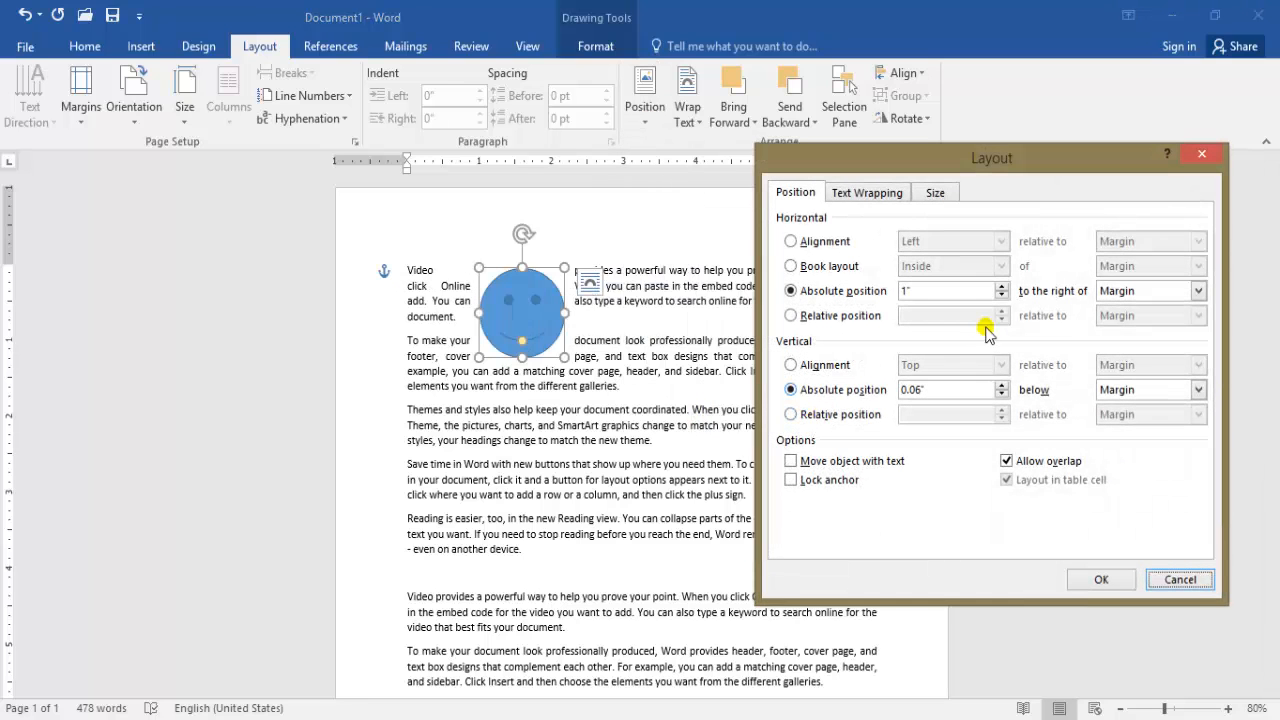
double_click(912, 292)
left_click(1001, 285)
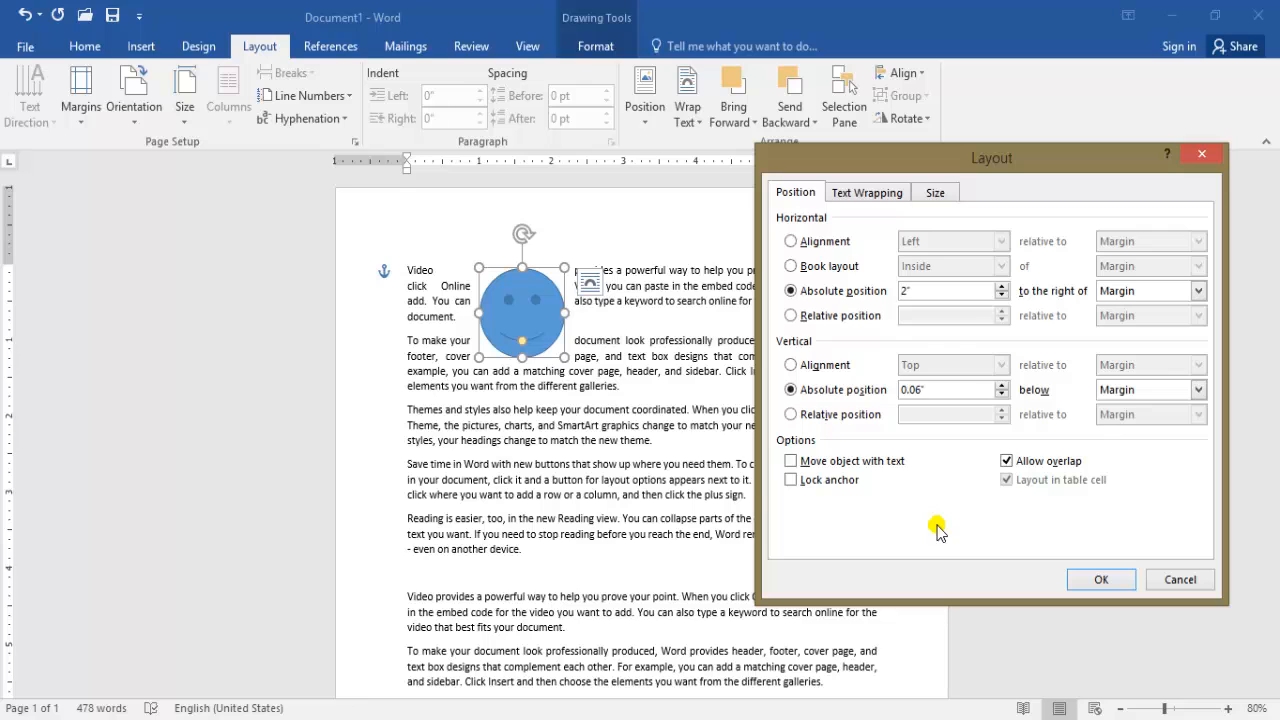
left_click(1102, 580)
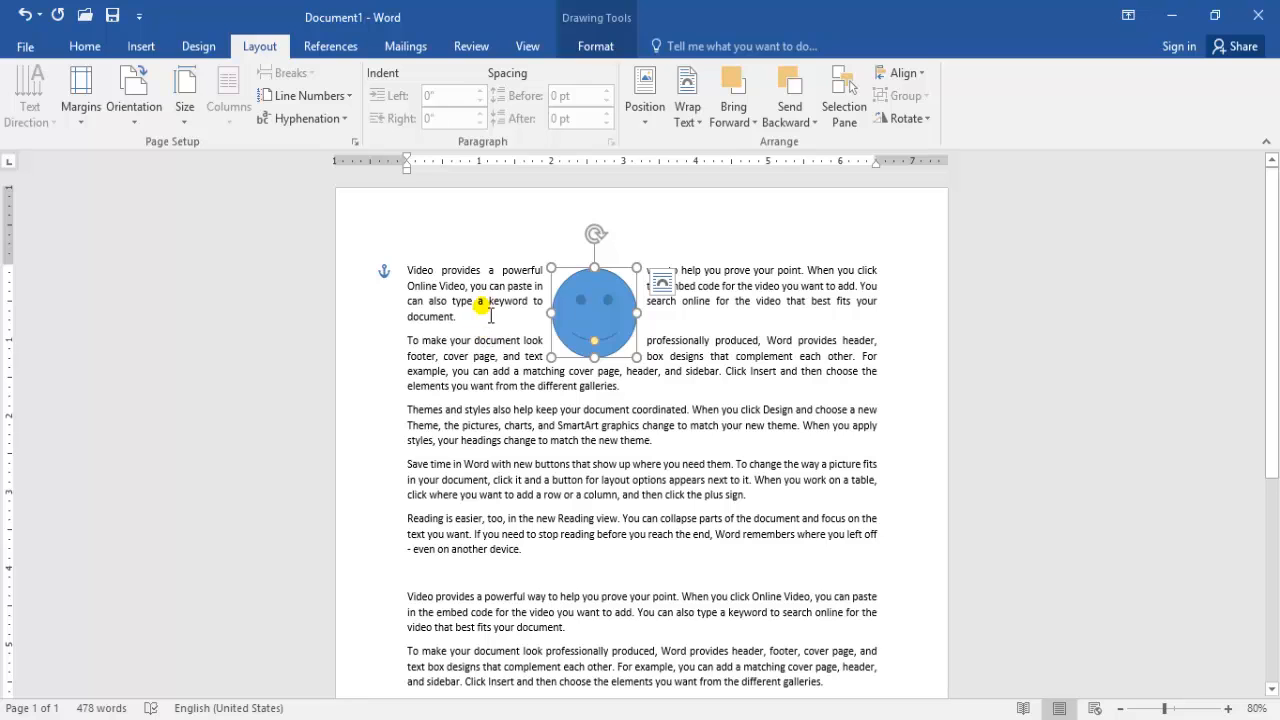
Switch the smiley face's horizontal placement to a relative position of 14% relative to Margin
left_click(644, 116)
left_click(710, 410)
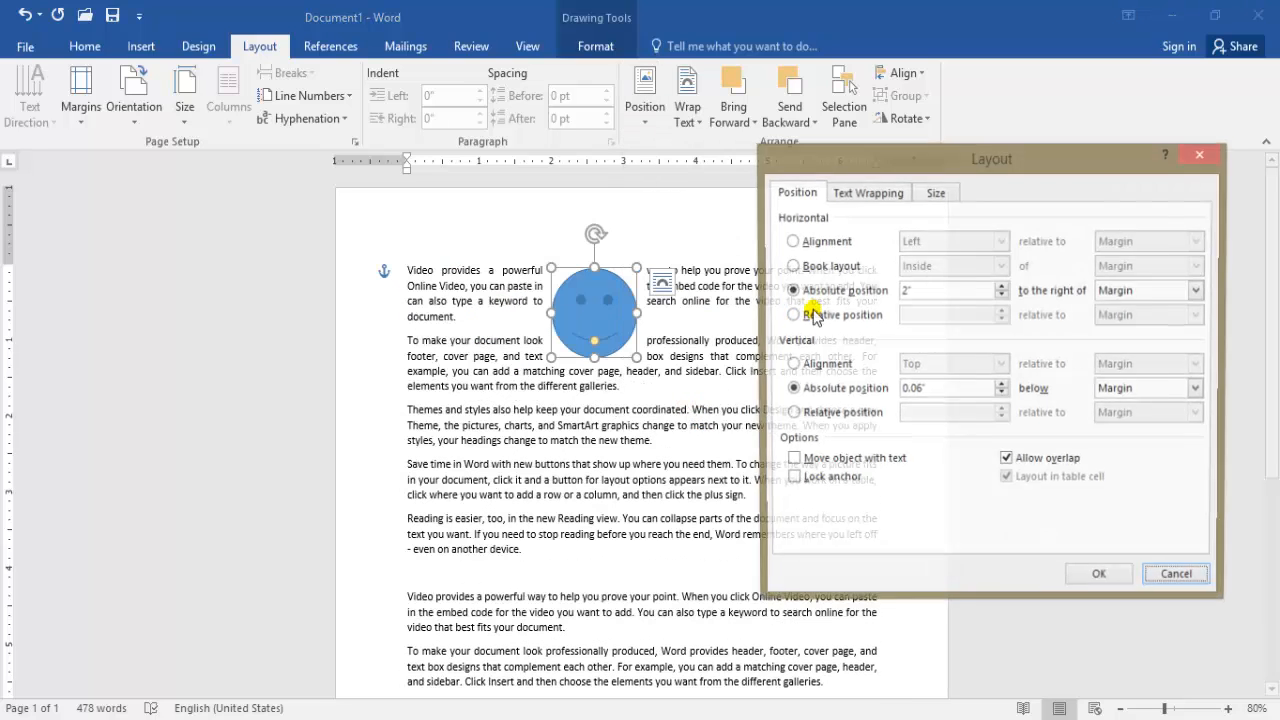
left_click(1198, 290)
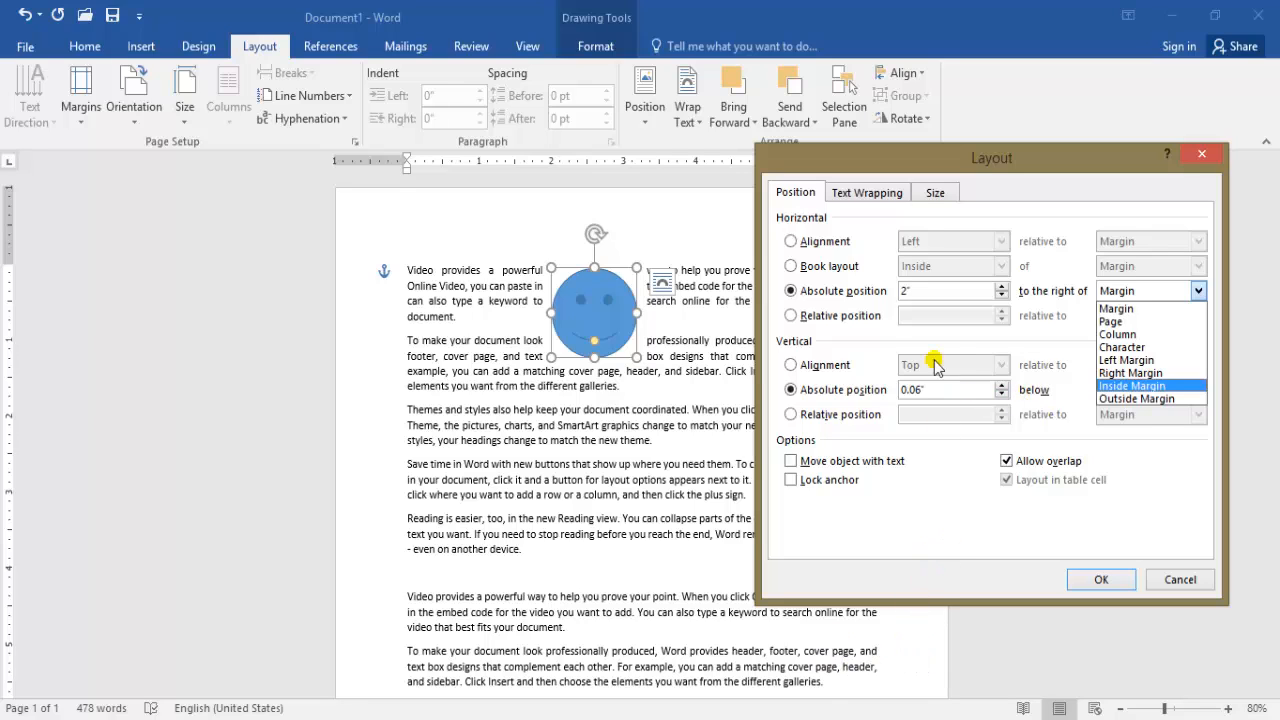
left_click(888, 345)
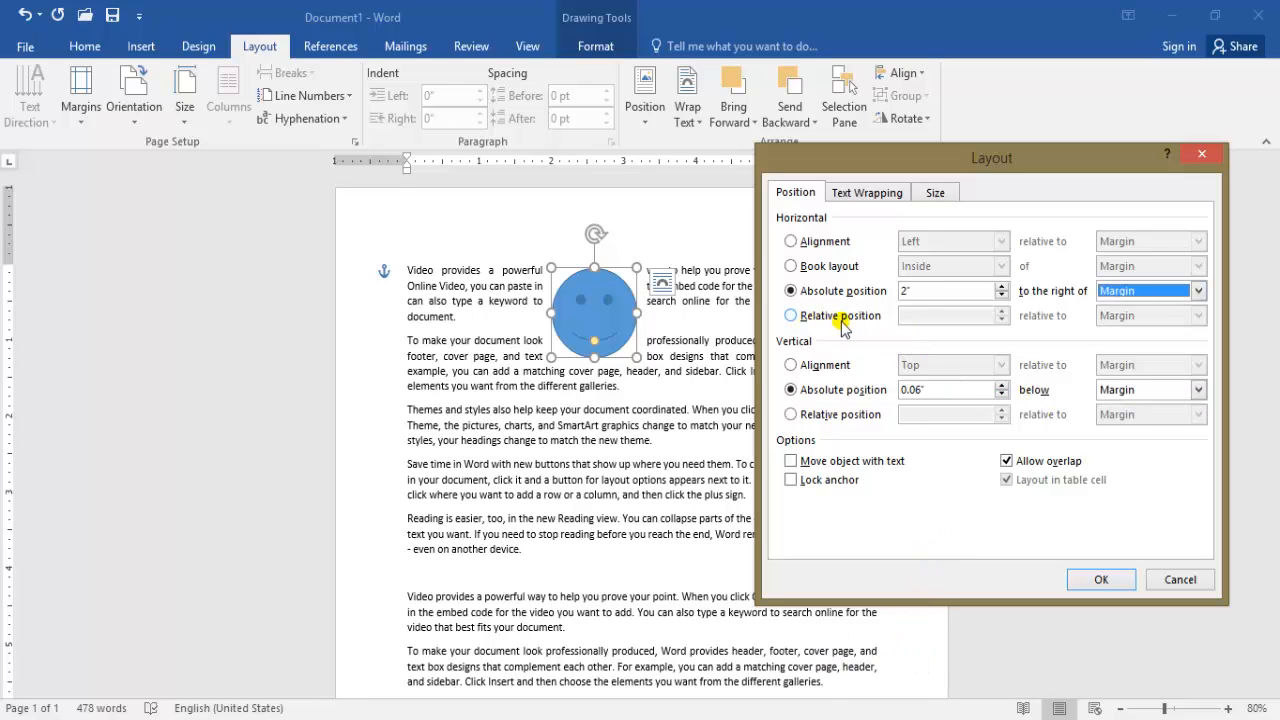
left_click(790, 316)
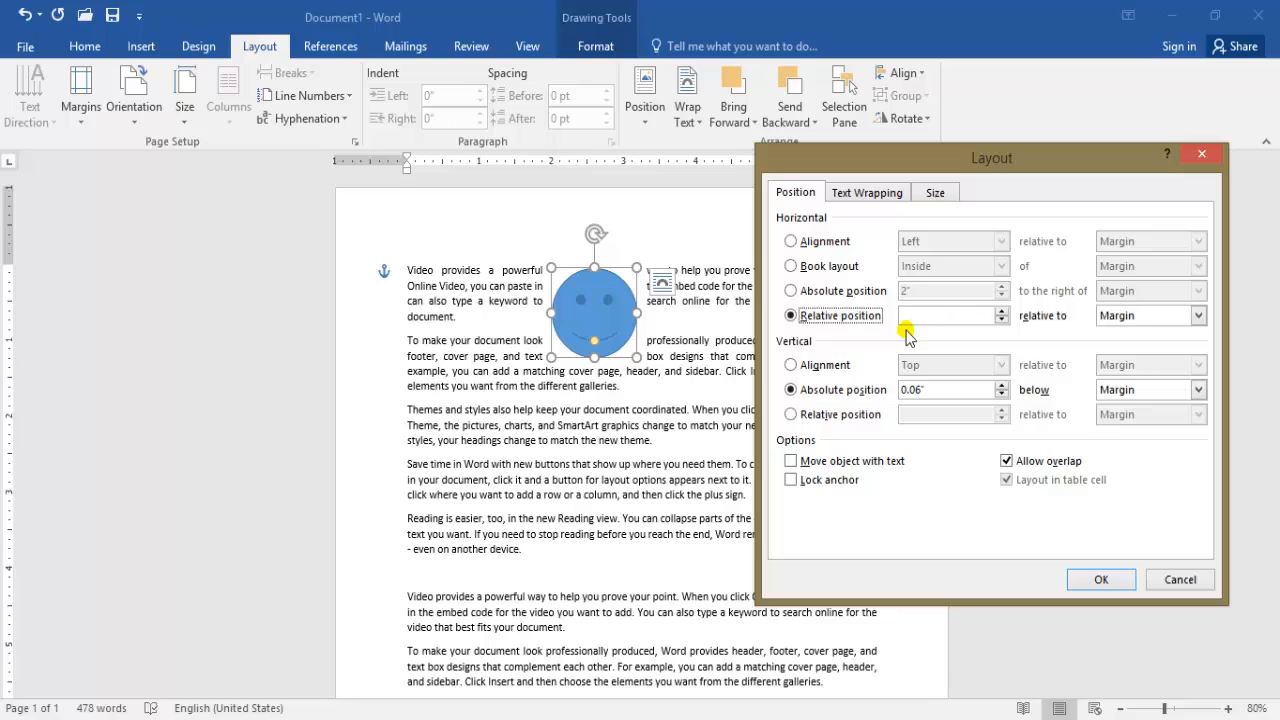
left_click(1001, 312)
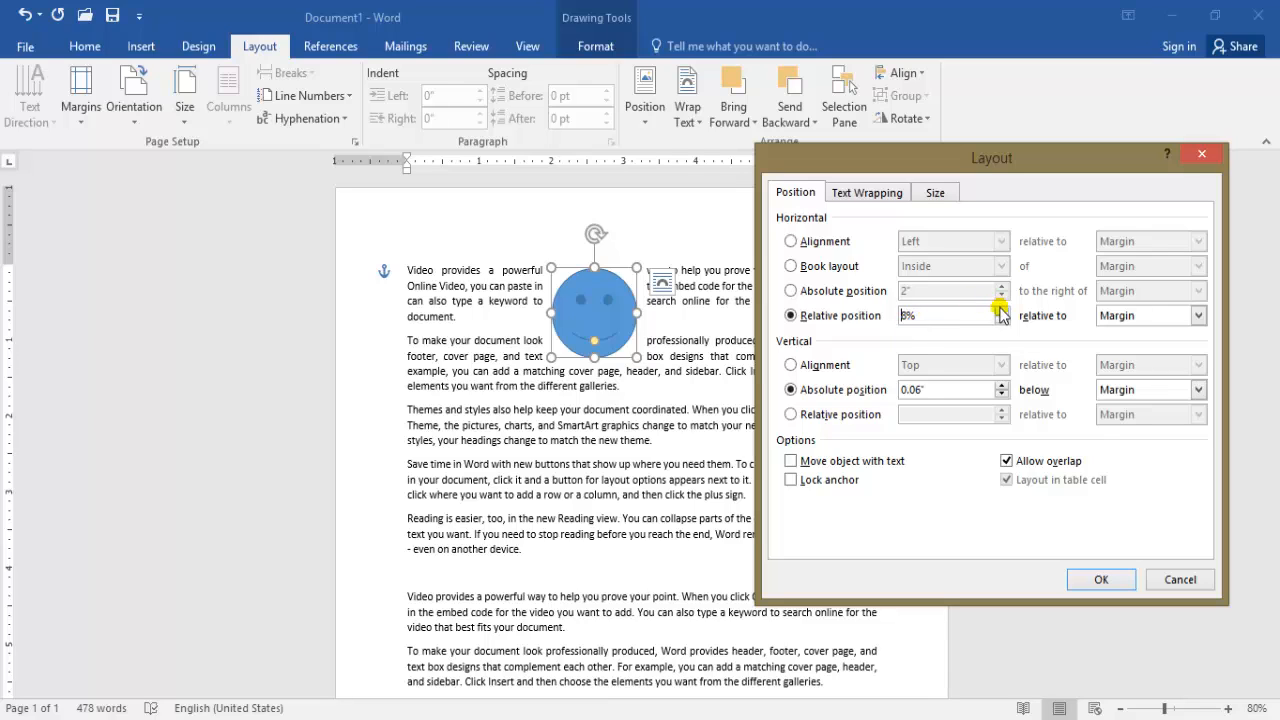
left_click(1001, 311)
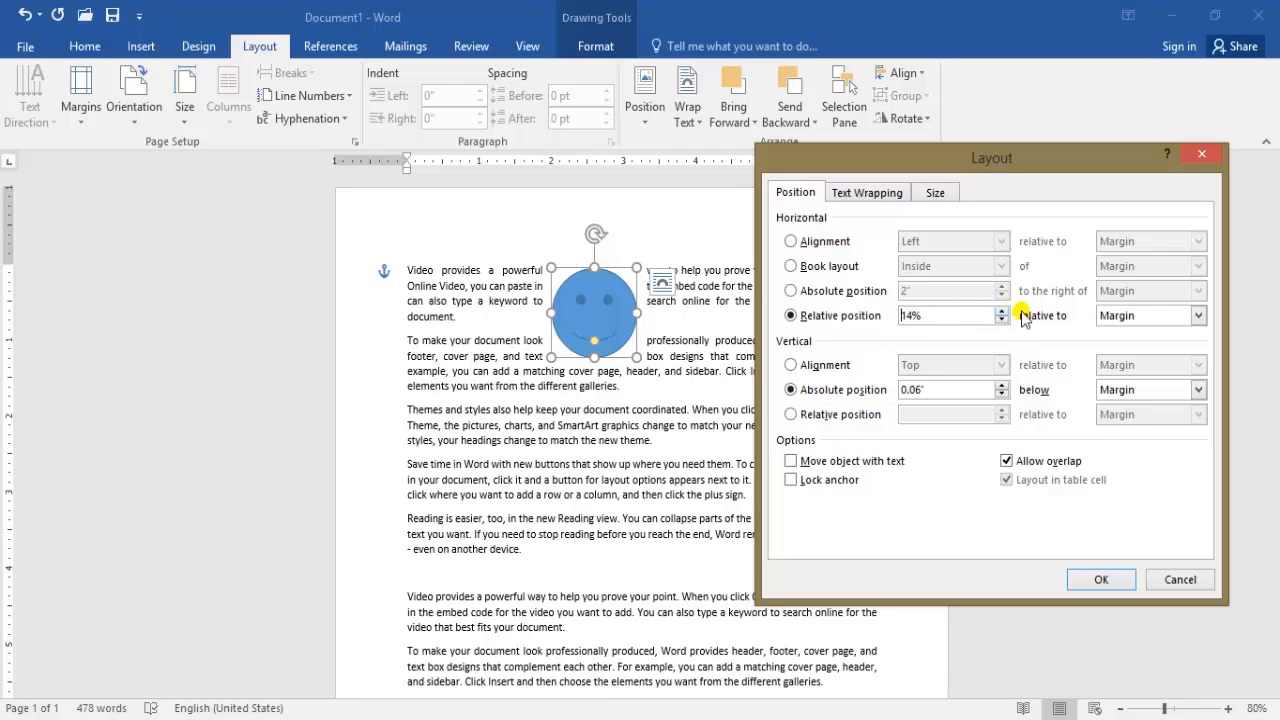
left_click(1198, 315)
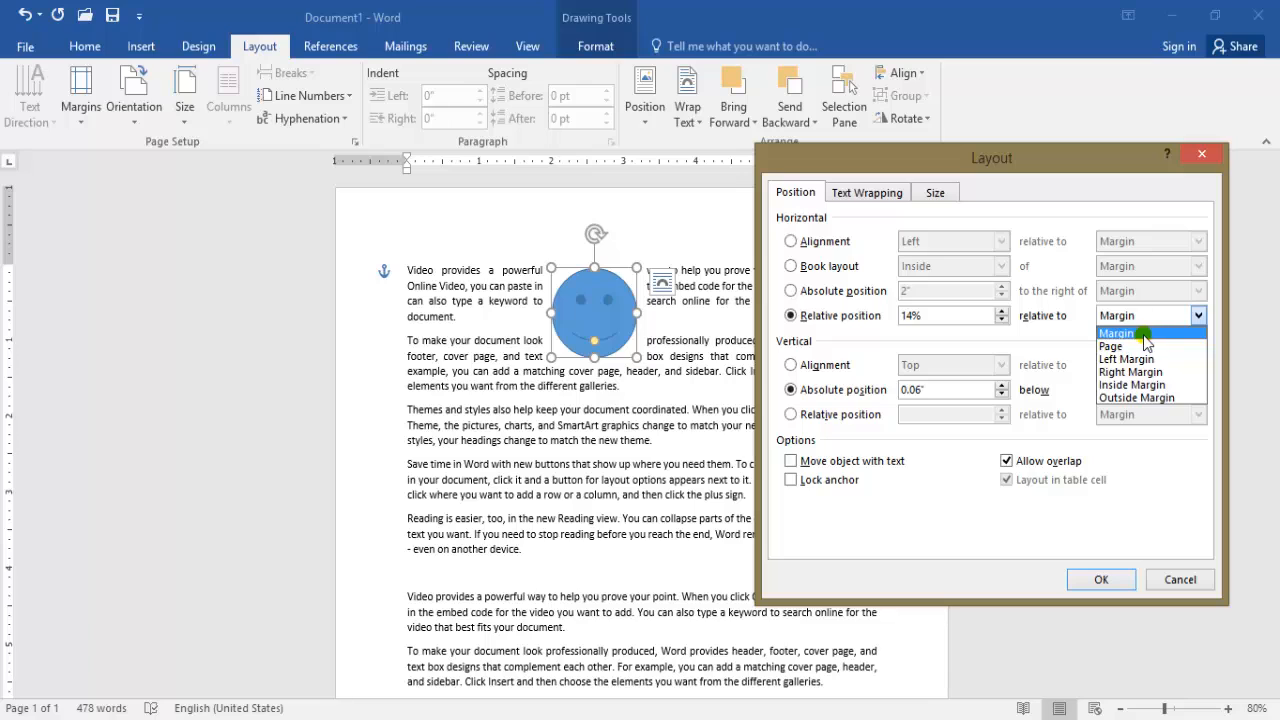
left_click(1081, 350)
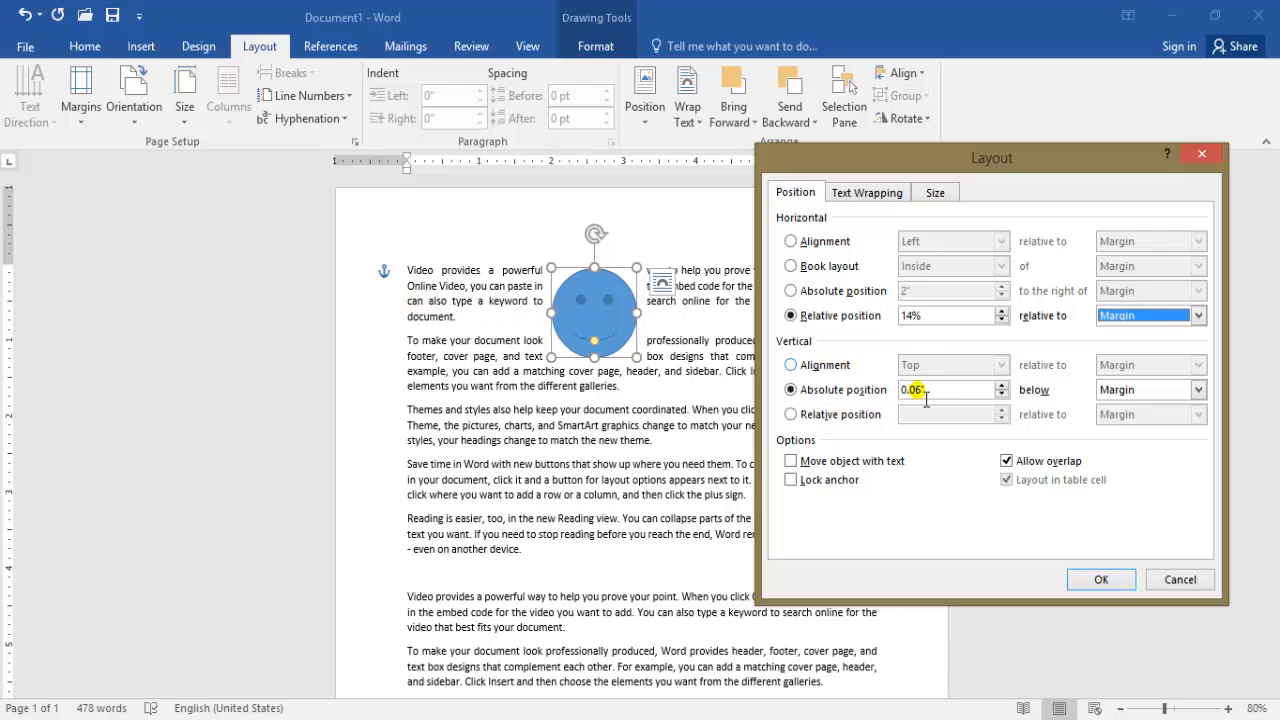
Apply the 14% relative position, and raise the smiley face's horizontal relative position to 58% relative to Margin
left_click(1095, 578)
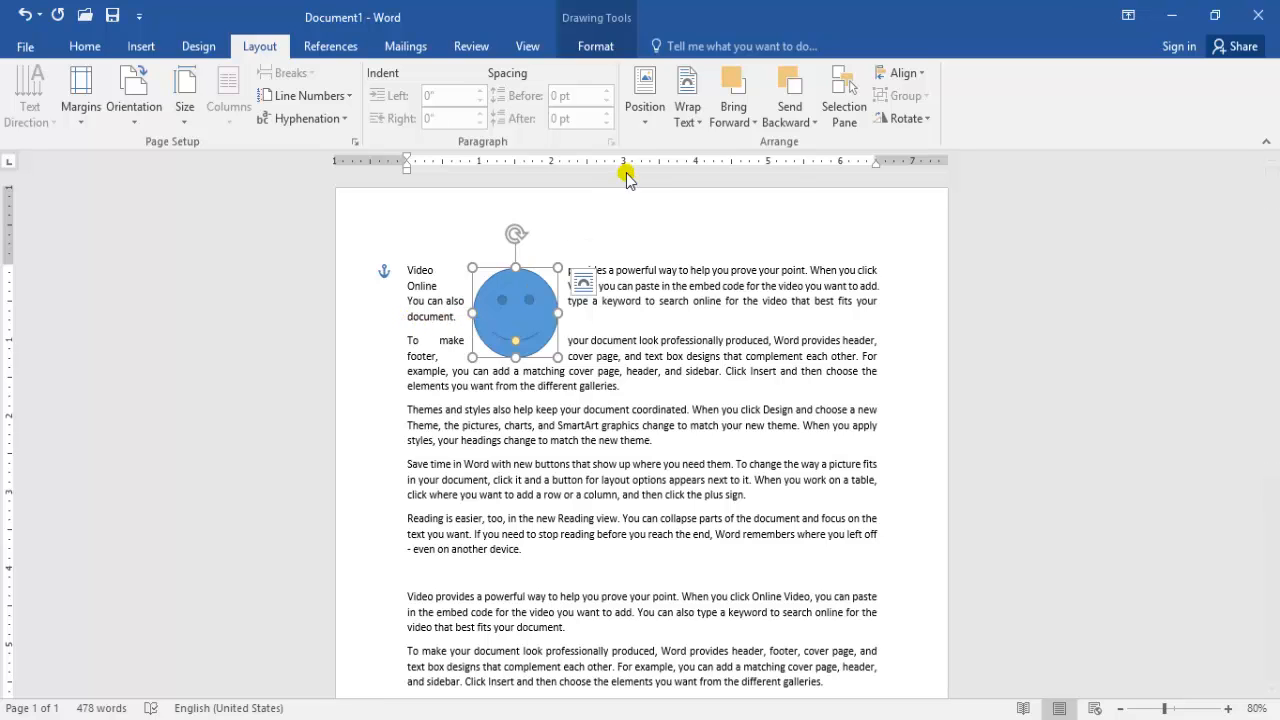
left_click(642, 112)
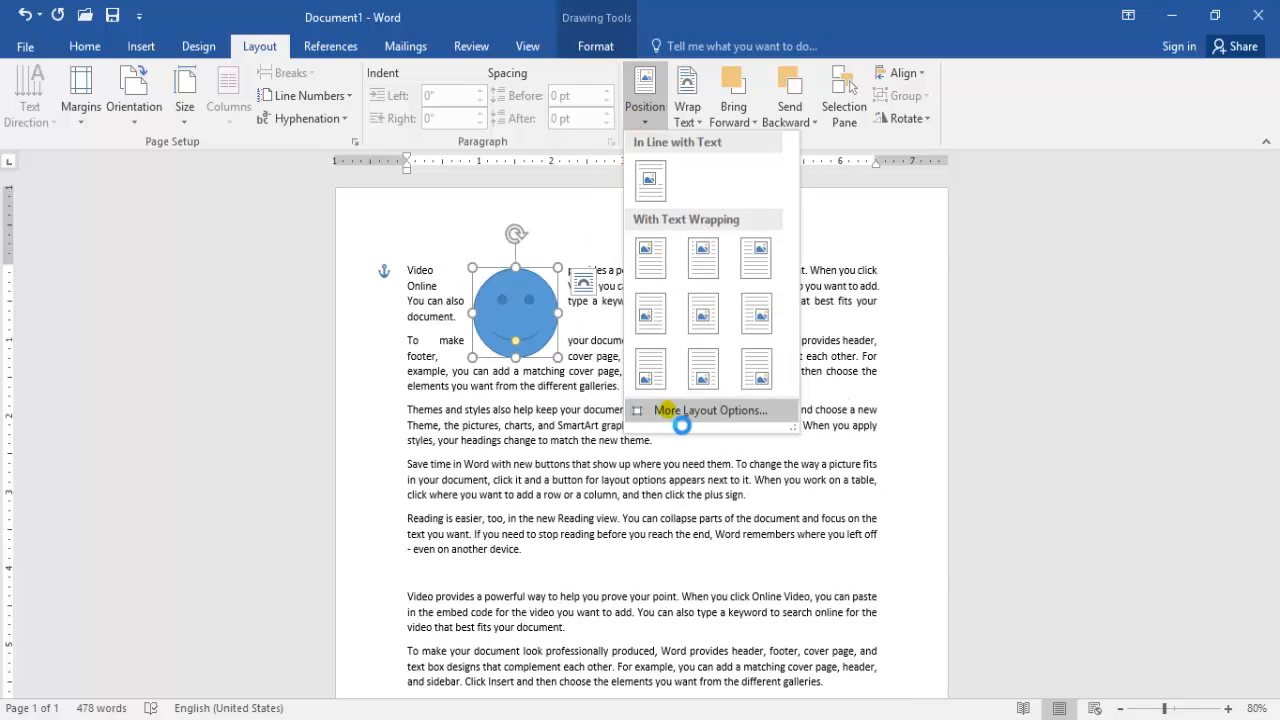
left_click(700, 410)
left_click(1001, 311)
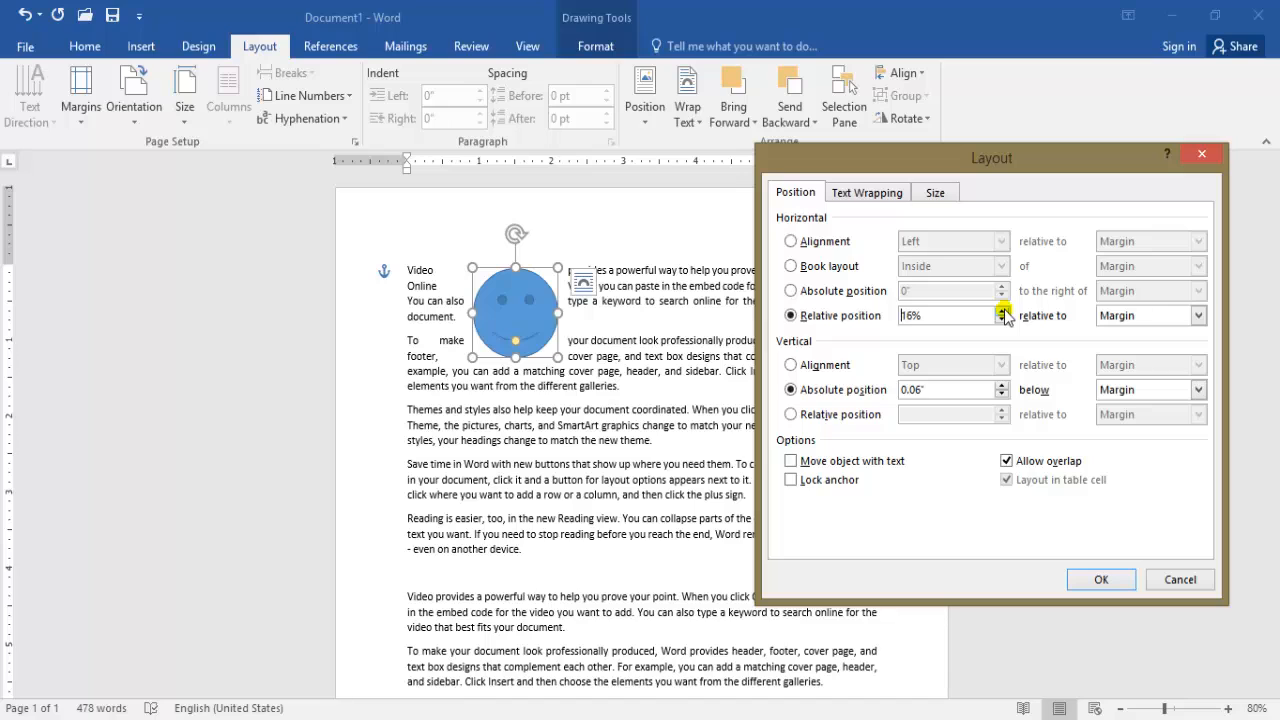
left_click(1001, 311)
left_click(1001, 311)
left_click(1001, 311)
left_click(1101, 580)
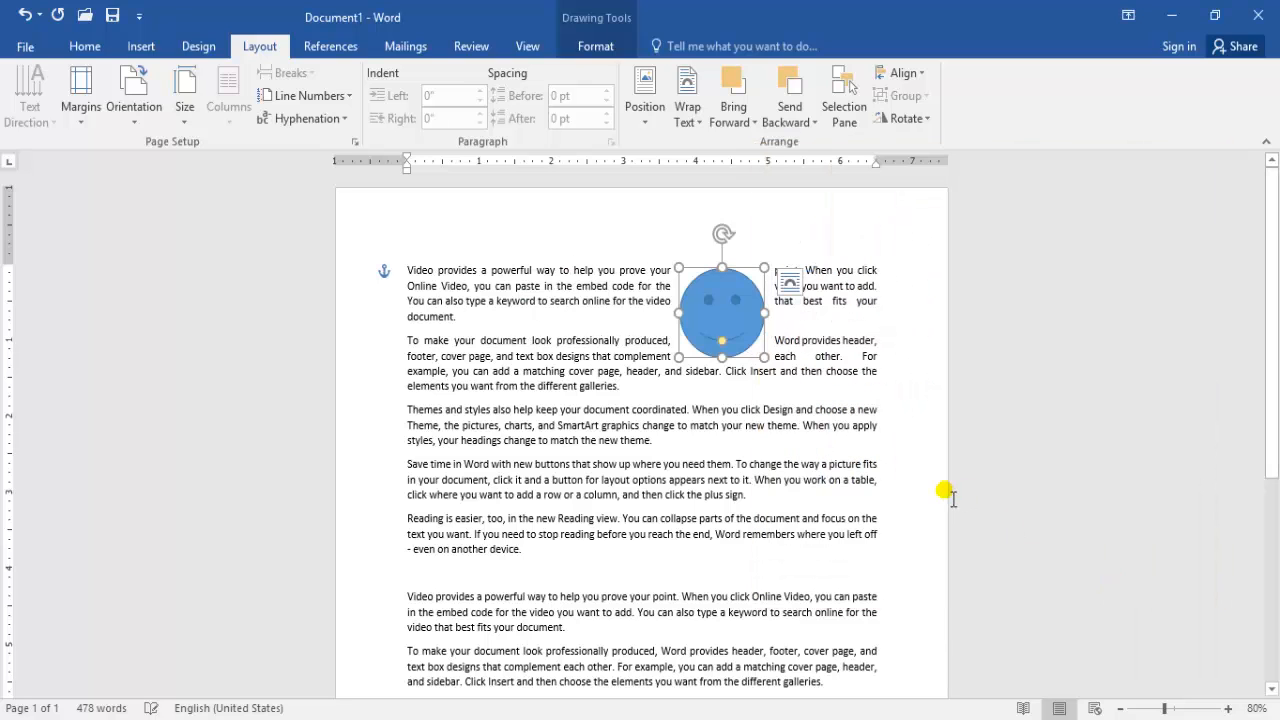
Examine the vertical alignment and absolute position options and their available references in the shape's layout settings, without applying changes
left_click(645, 100)
left_click(695, 412)
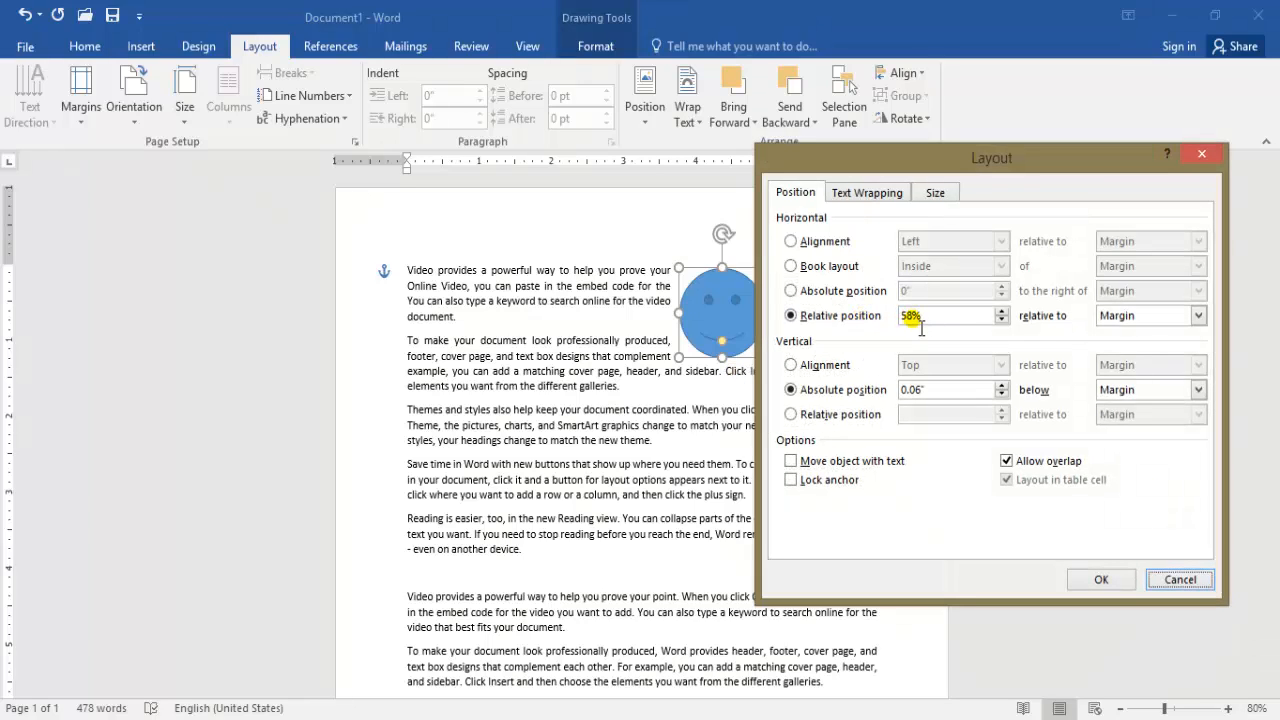
left_click(791, 366)
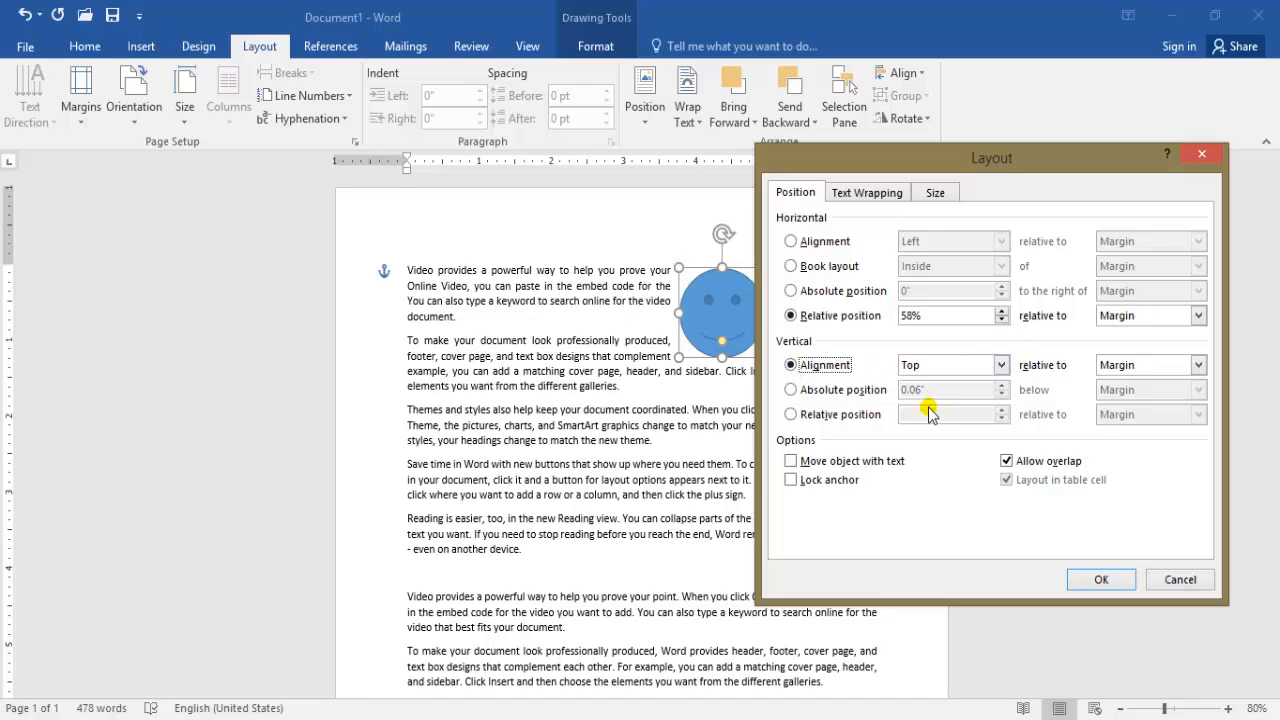
left_click(999, 366)
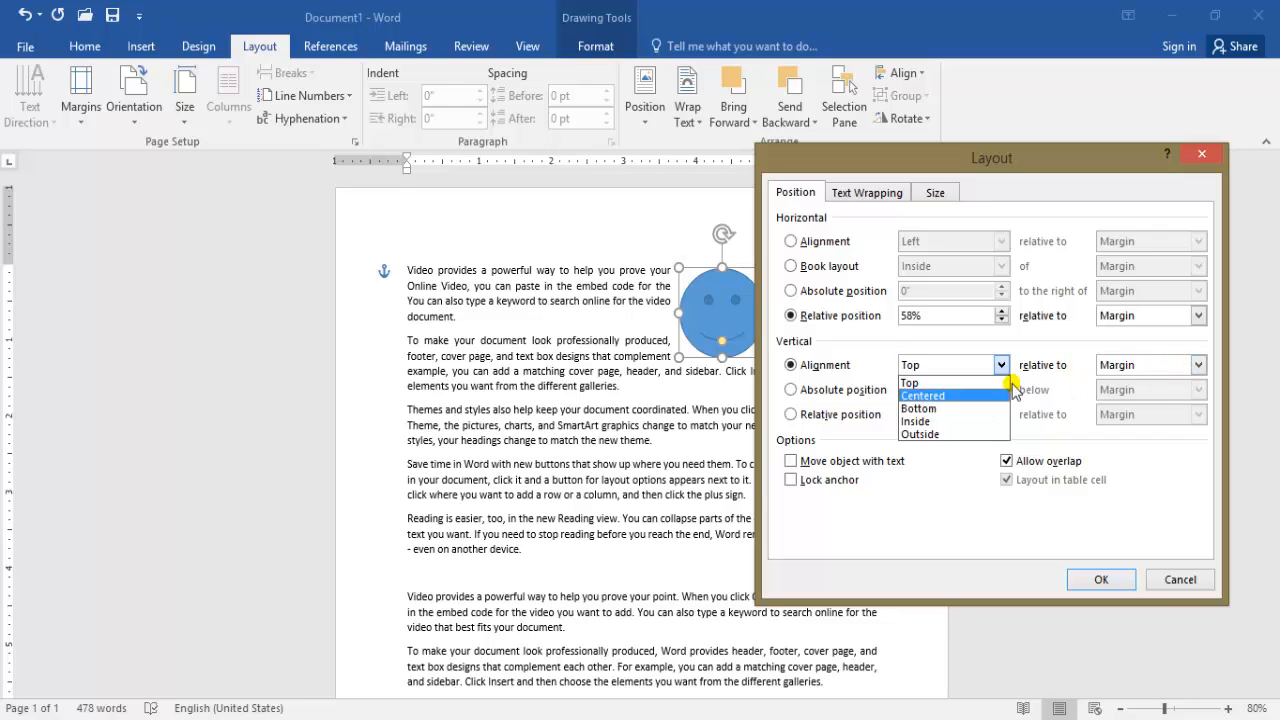
left_click(1197, 366)
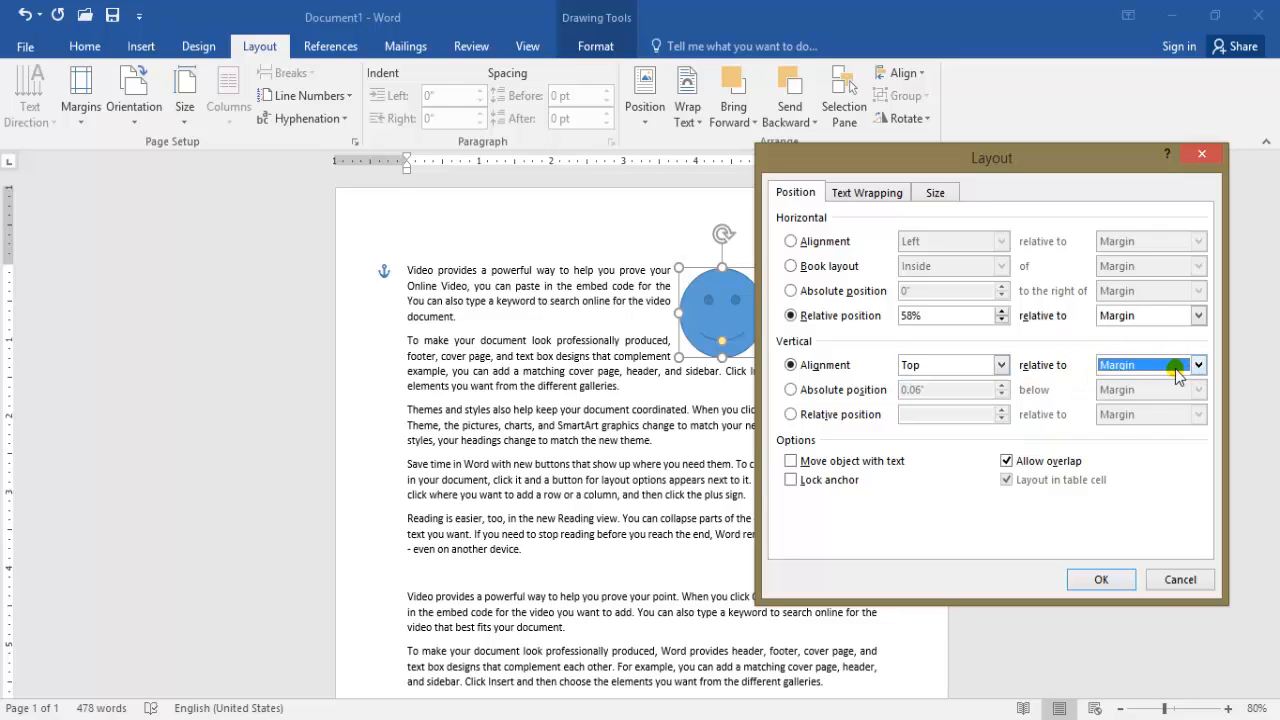
left_click(1195, 366)
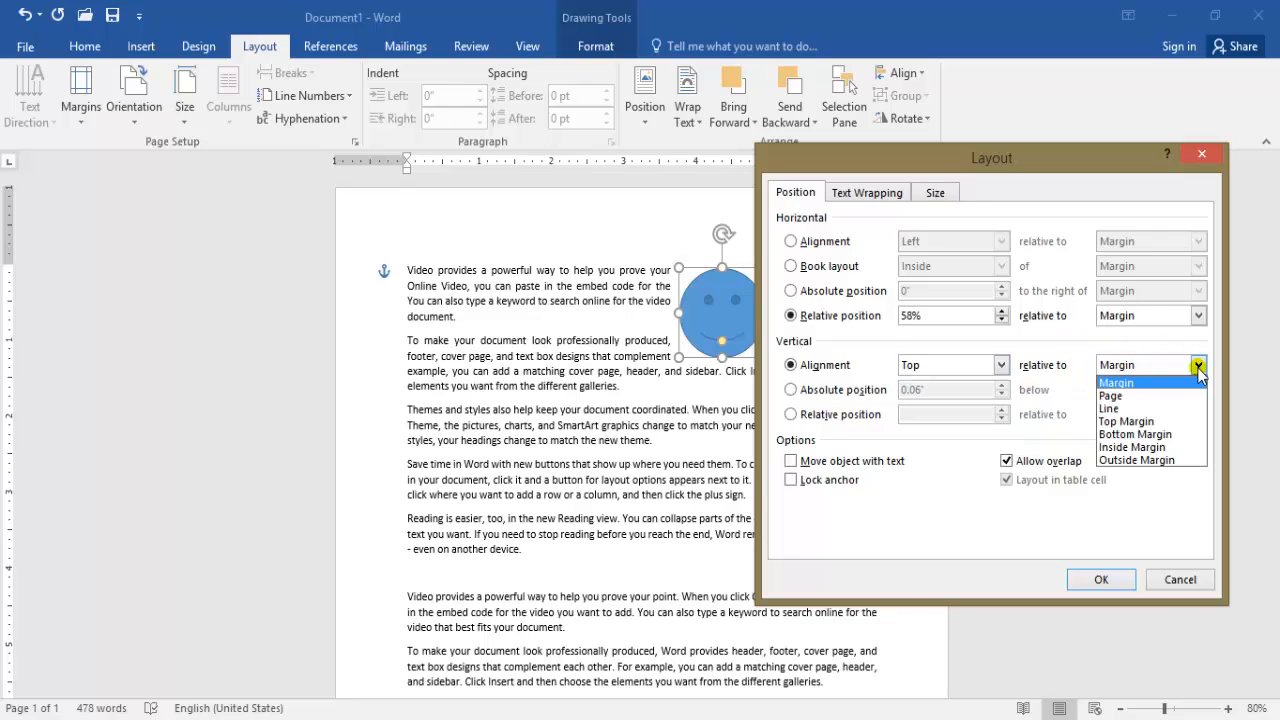
left_click(1122, 514)
left_click(856, 392)
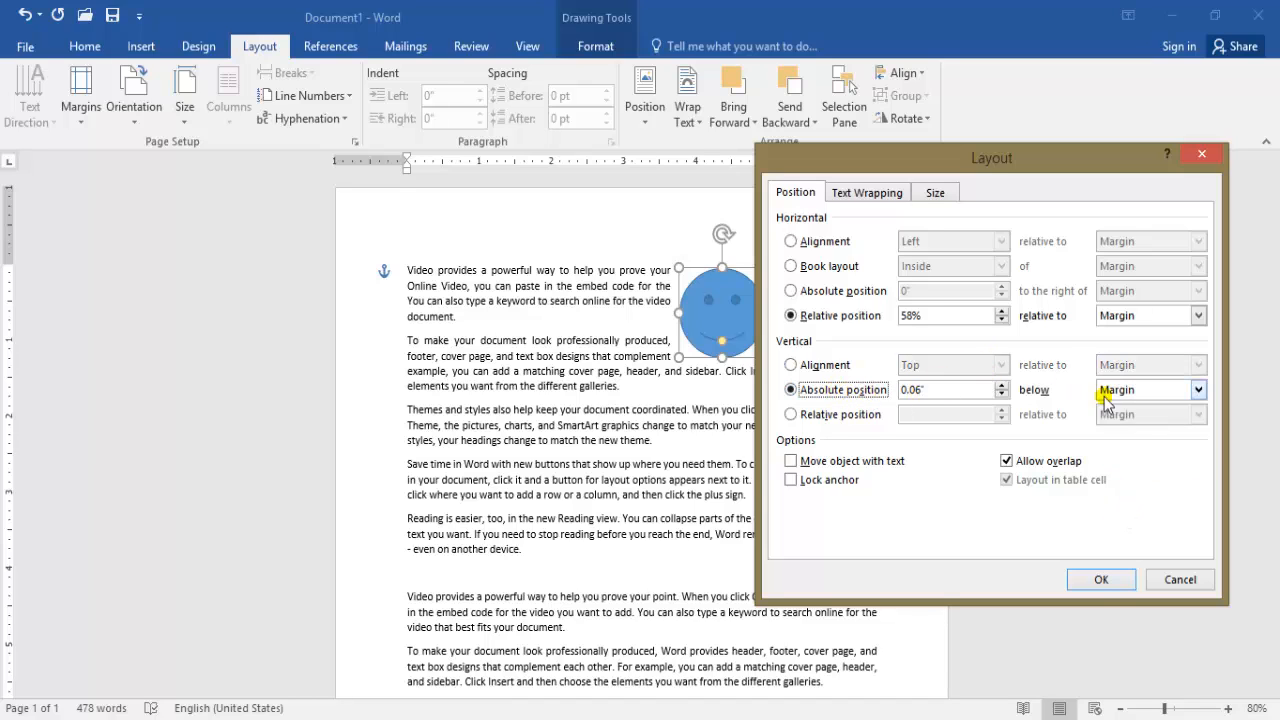
left_click(1198, 390)
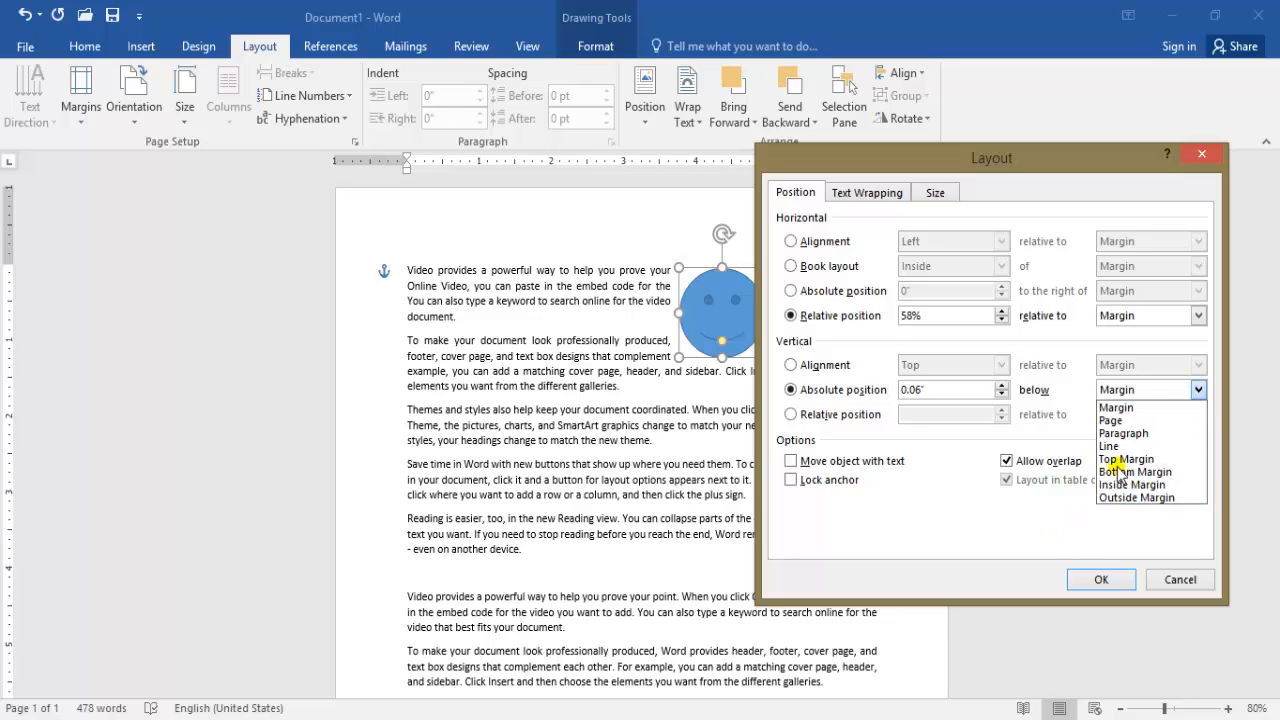
left_click(1068, 521)
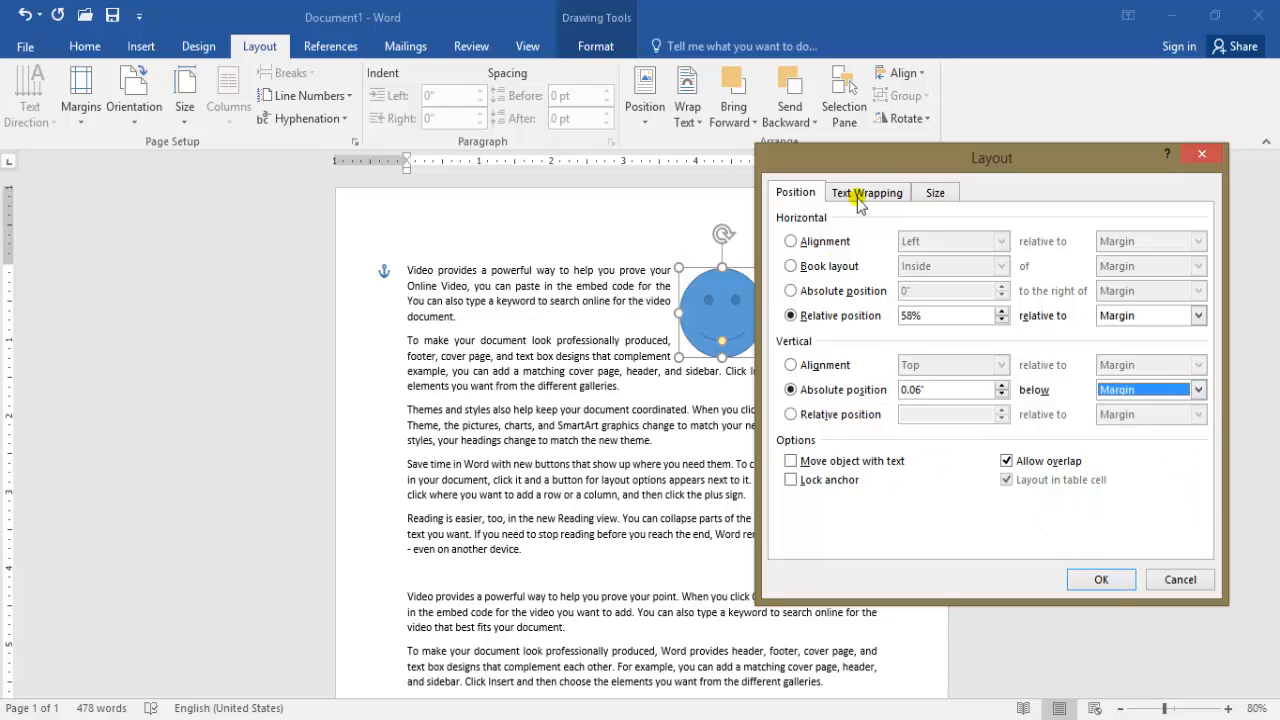
left_click(1178, 580)
Move the smiley face to the start of the text, and reposition it centrally between the second and third paragraphs
left_click_drag(738, 325, 469, 314)
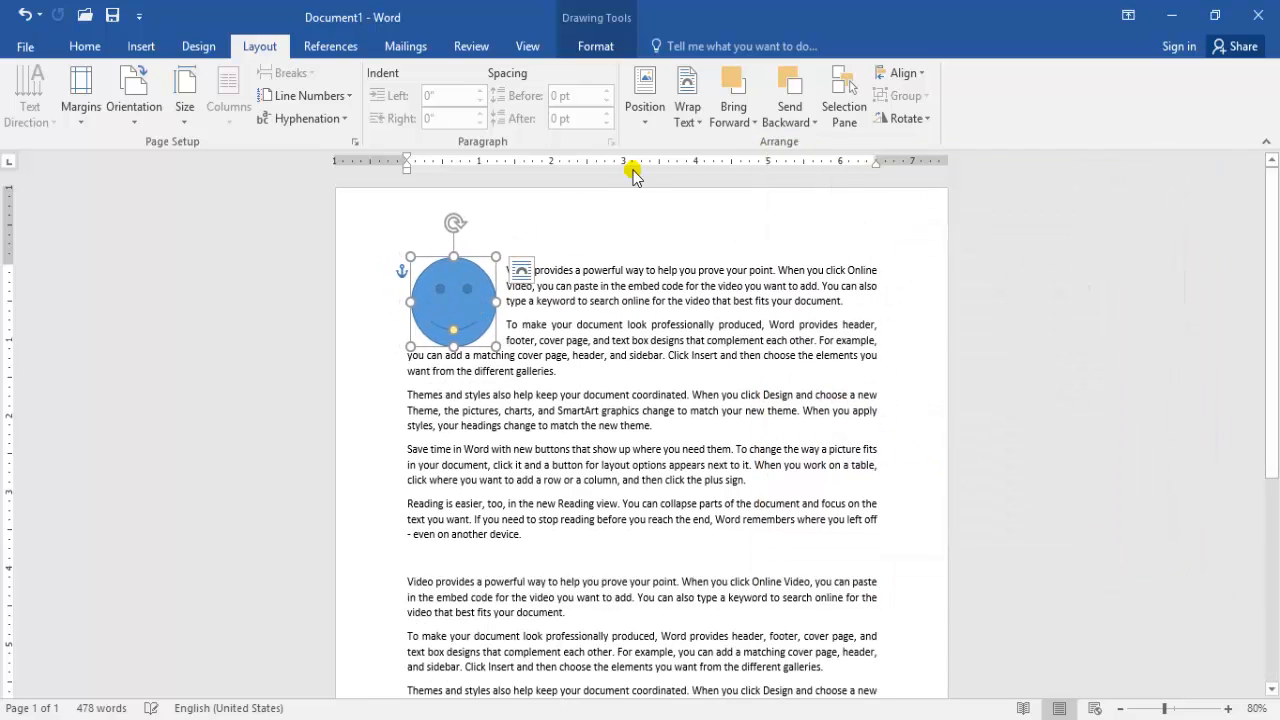
left_click(688, 122)
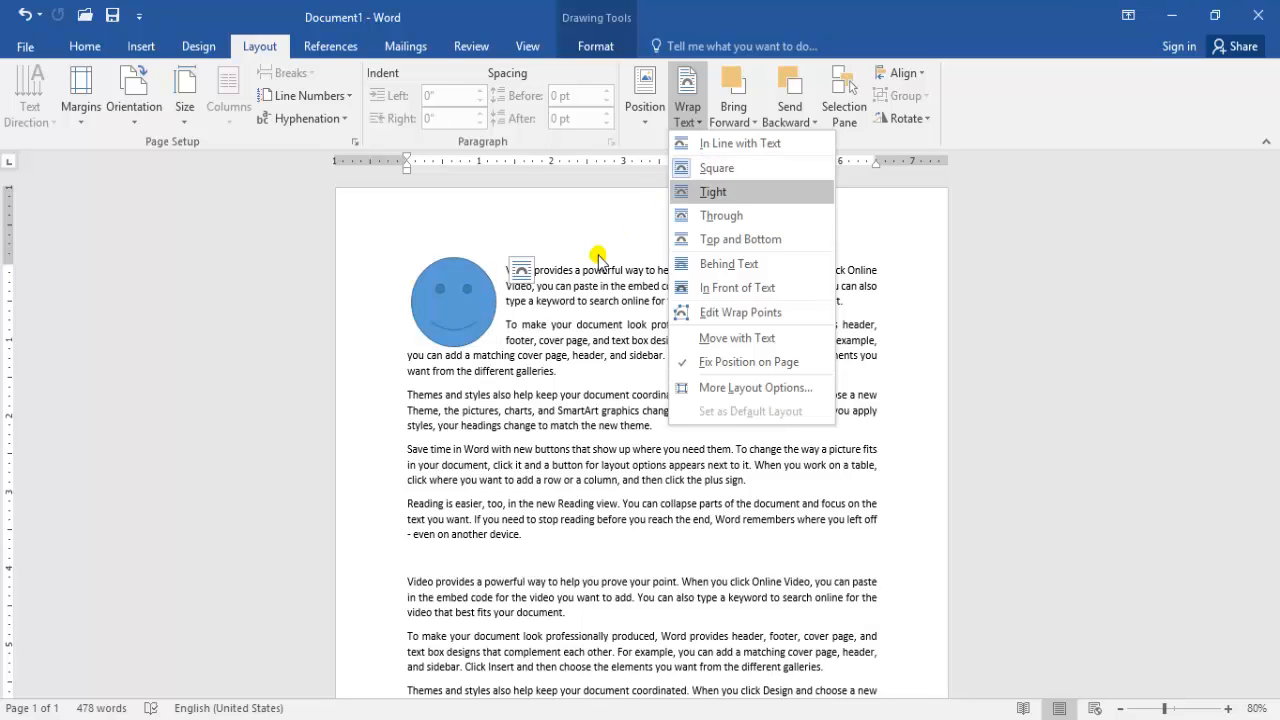
left_click(463, 306)
left_click_drag(465, 311, 649, 399)
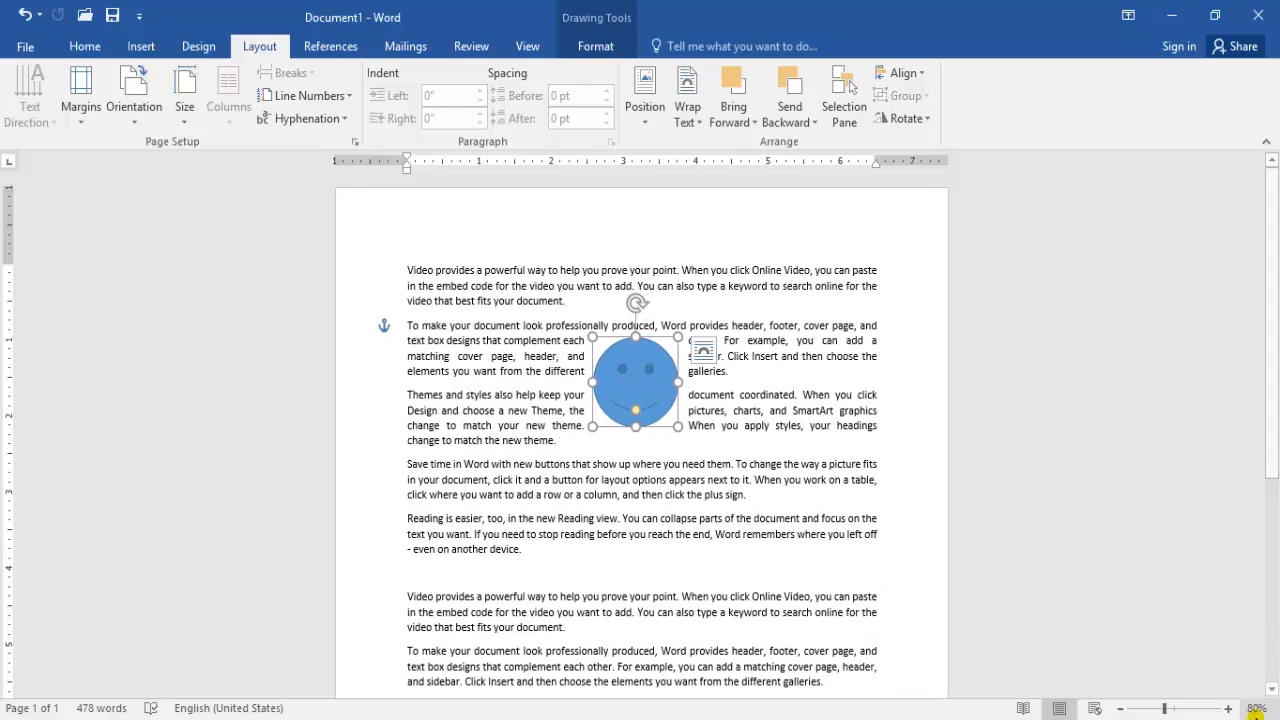
Move the smiley face down so it sits centrally across the third and fourth paragraphs
left_click(1229, 709)
left_click(1229, 709)
left_click(1229, 709)
left_click(1229, 709)
left_click(1230, 709)
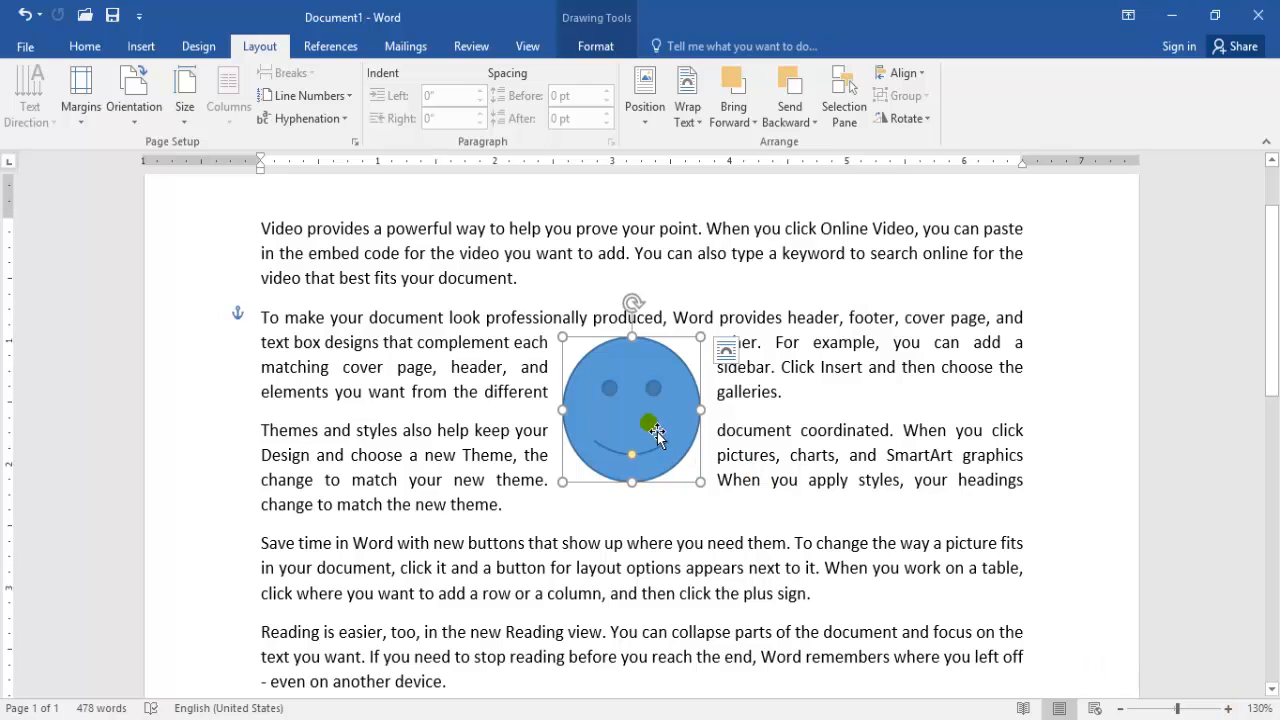
left_click_drag(655, 430, 651, 410)
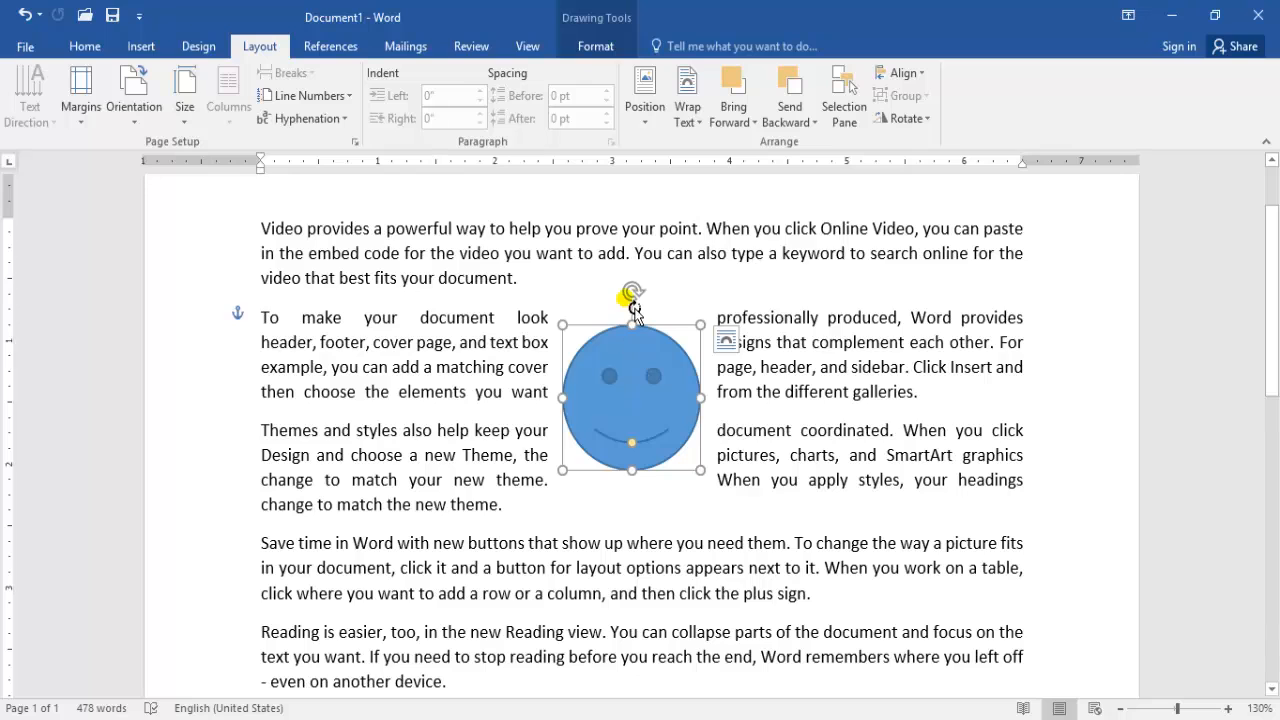
left_click_drag(646, 366, 646, 462)
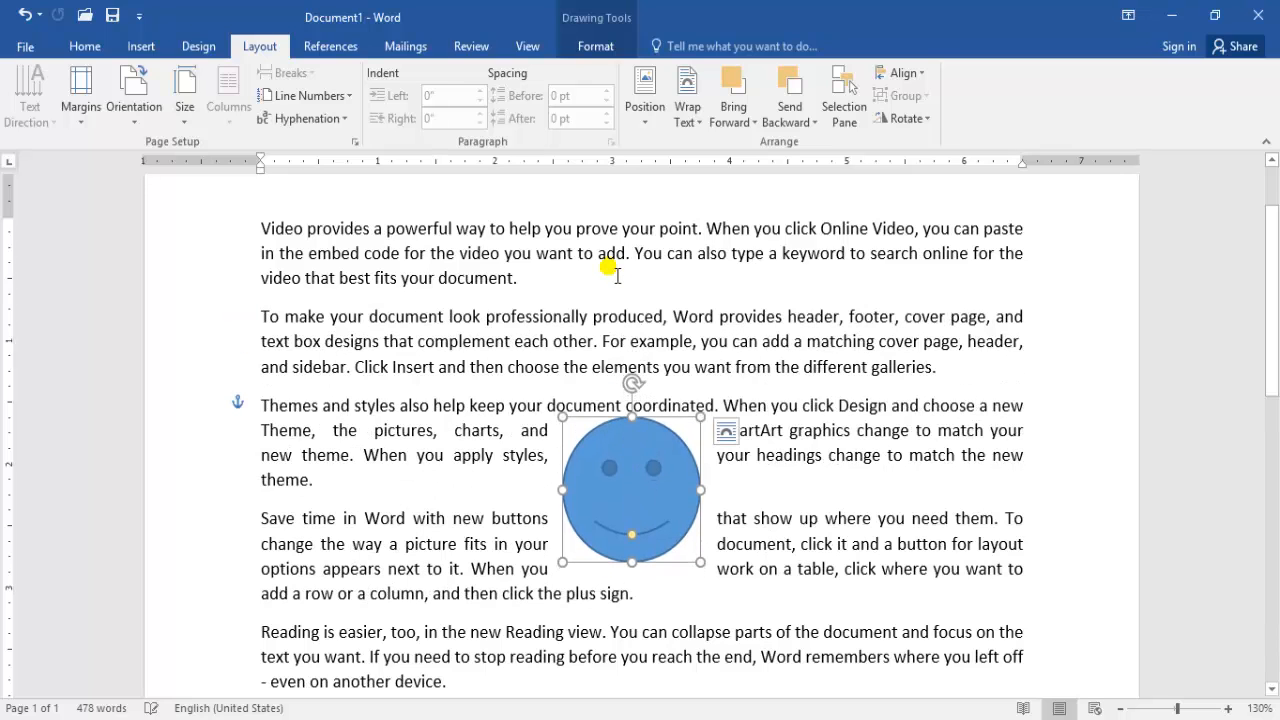
Apply Square text wrapping to the smiley face, and switch the wrapping to Tight
left_click(688, 110)
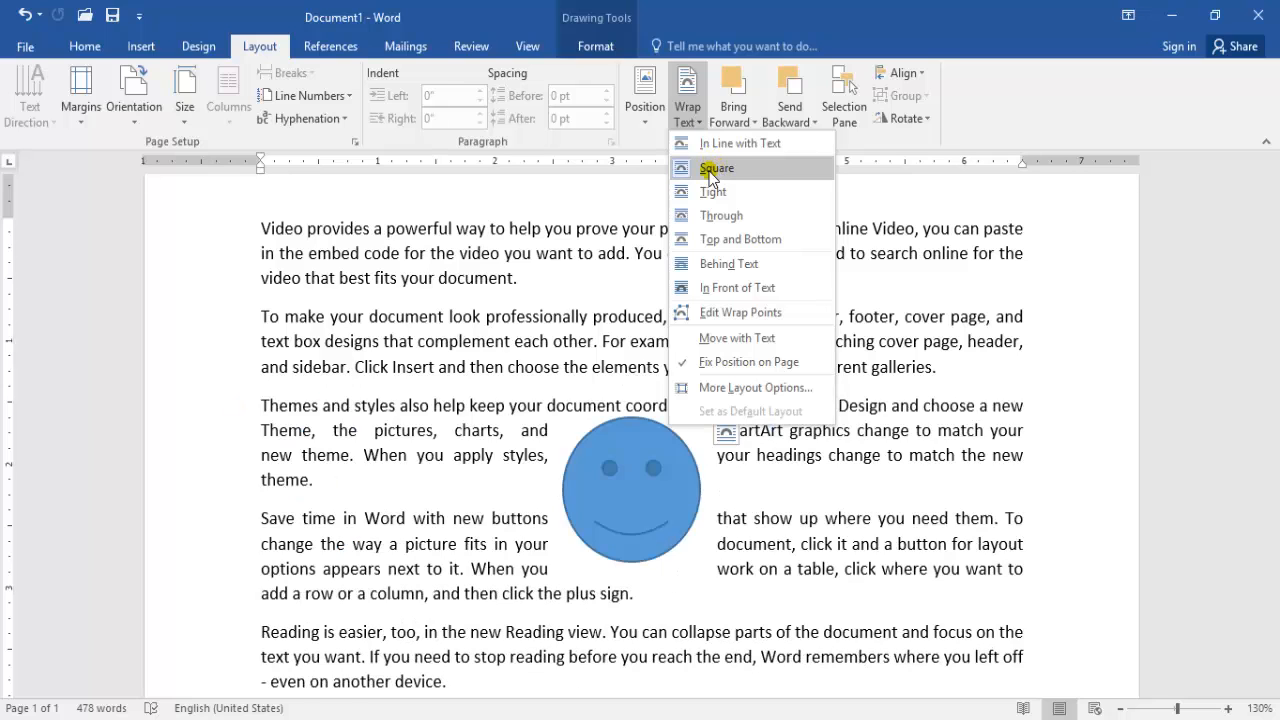
left_click(708, 172)
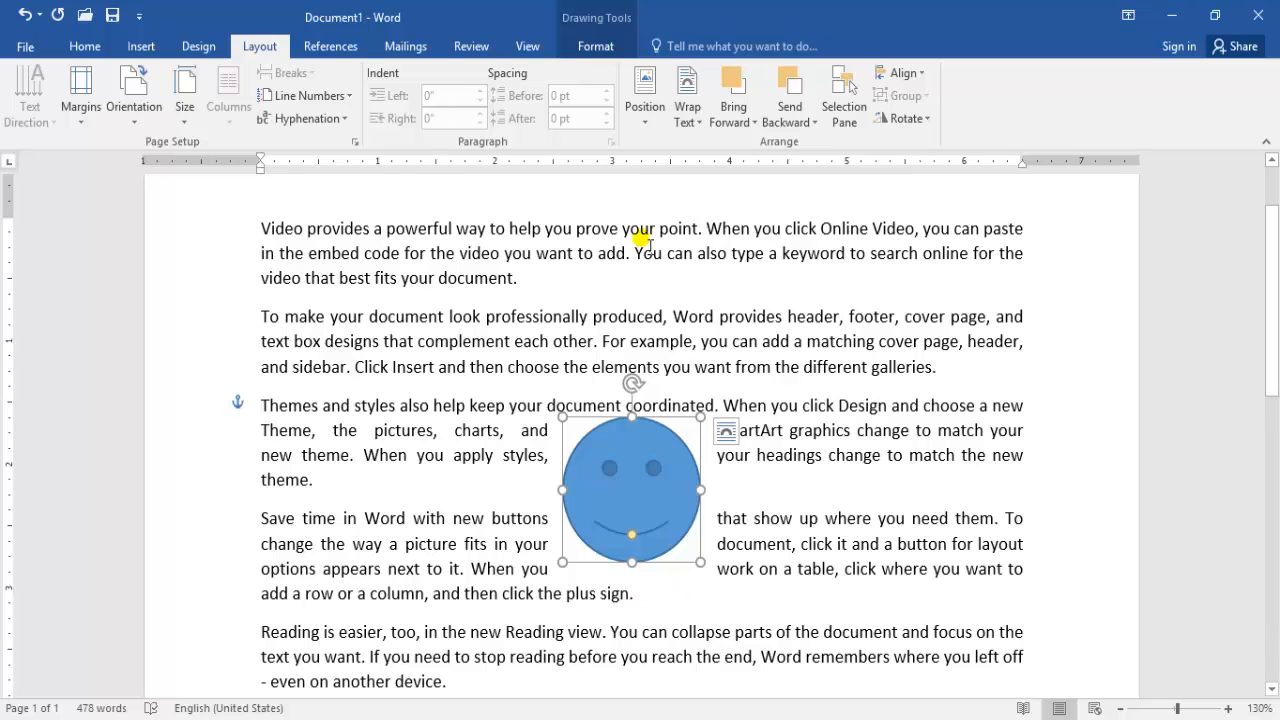
left_click(686, 112)
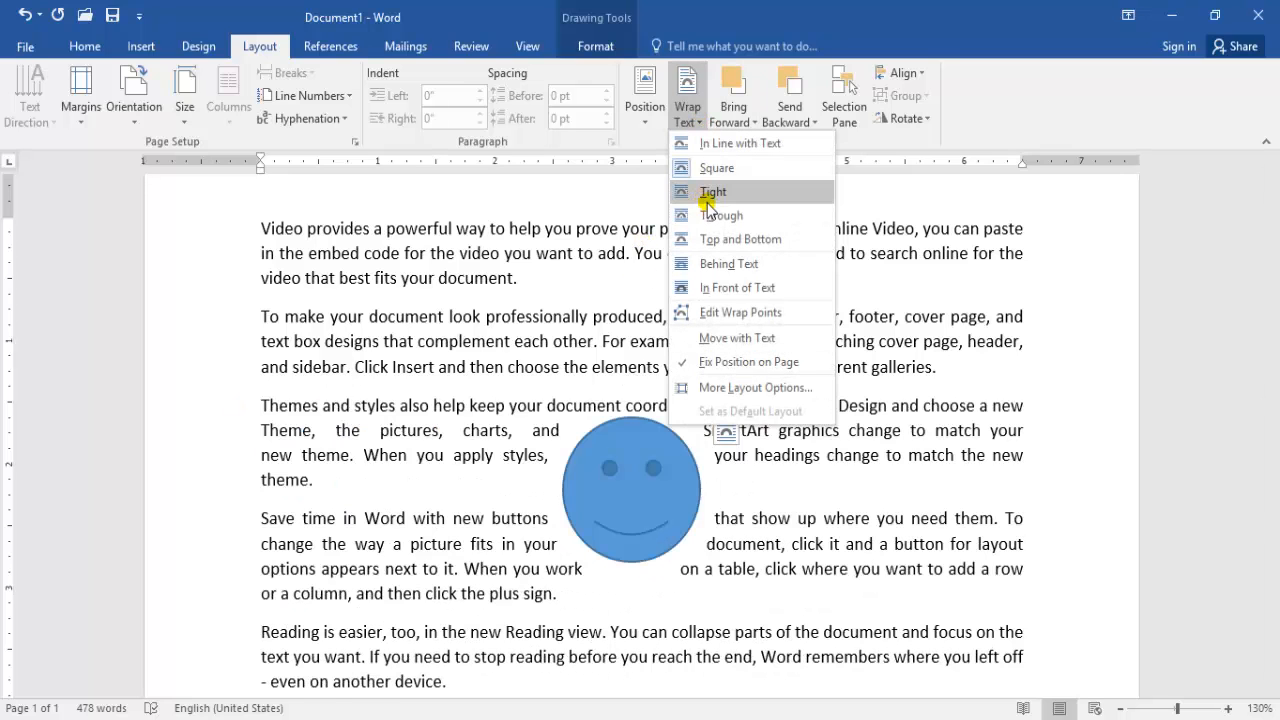
left_click(712, 193)
left_click(797, 522)
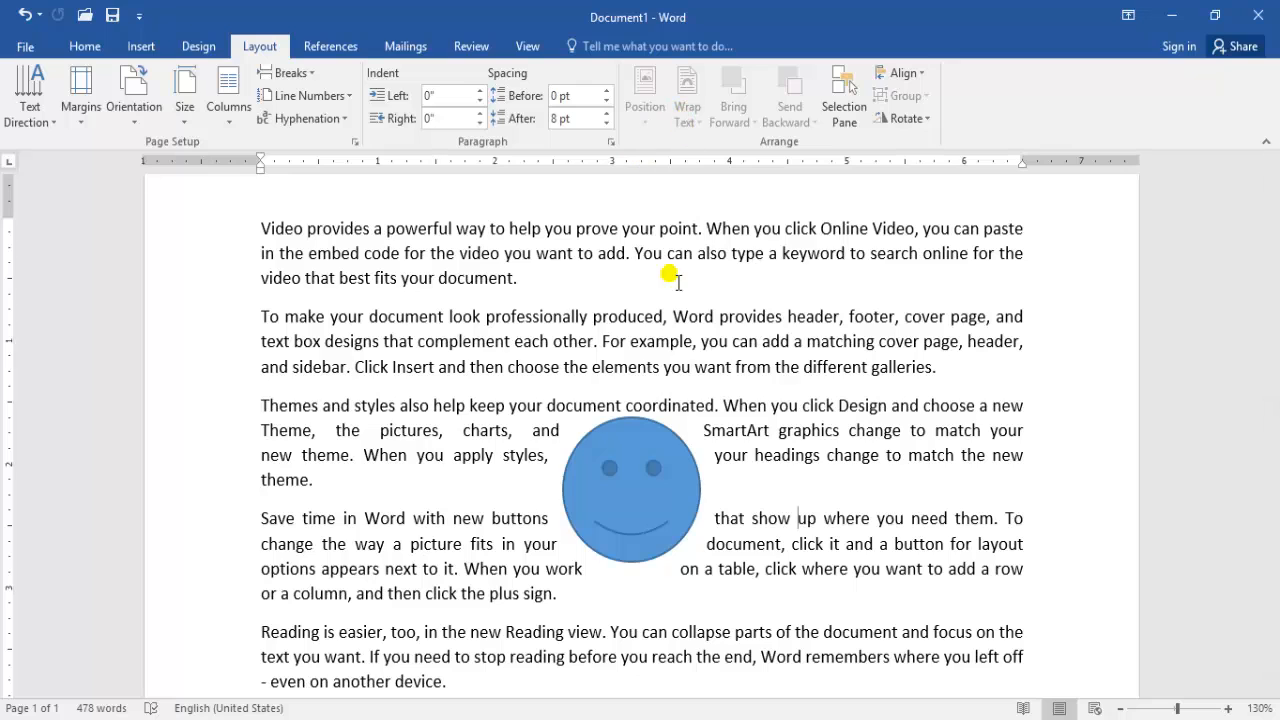
Edit the smiley face's wrap points, pulling two points on its right side and one on its left side outward
left_click(651, 490)
left_click(687, 105)
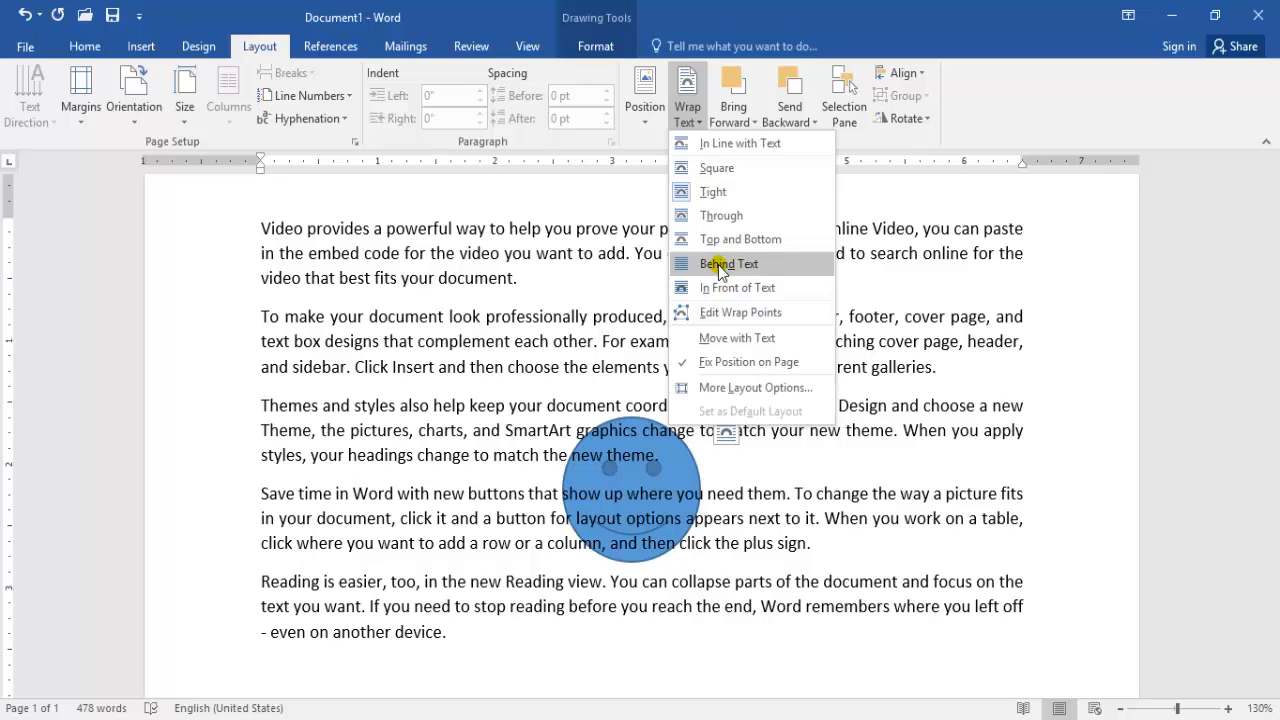
left_click(752, 314)
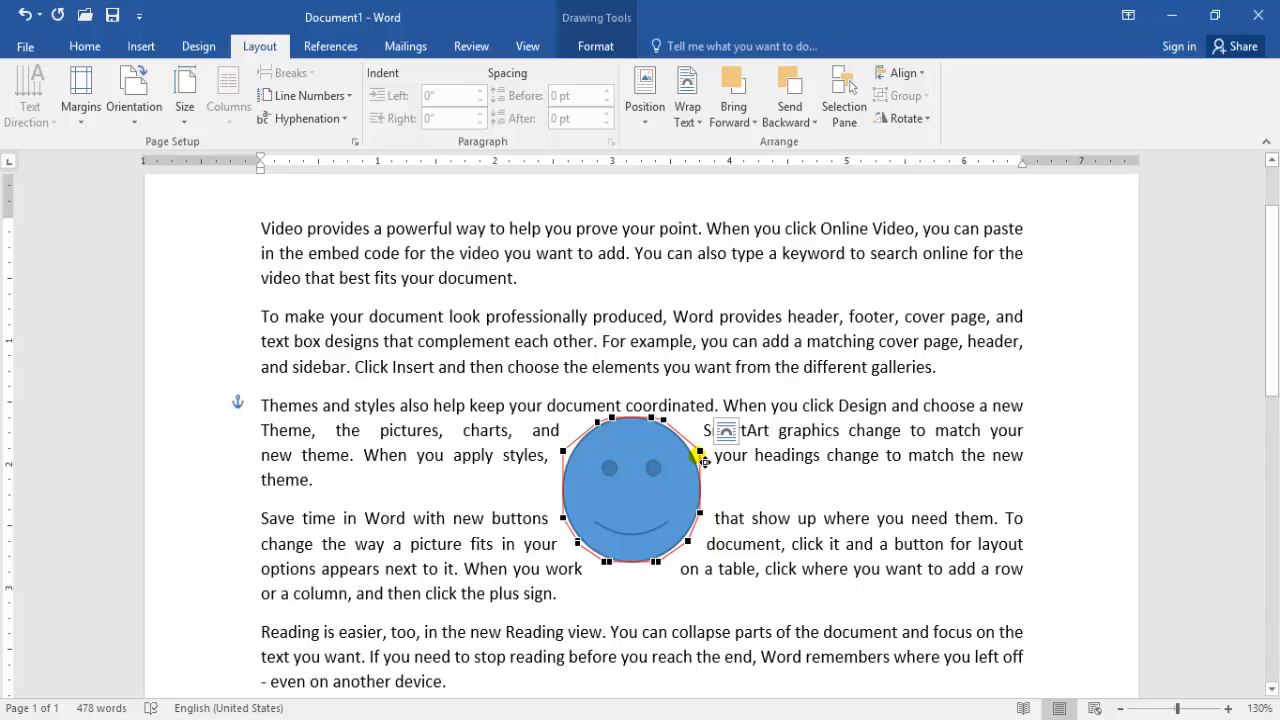
left_click_drag(704, 461, 741, 455)
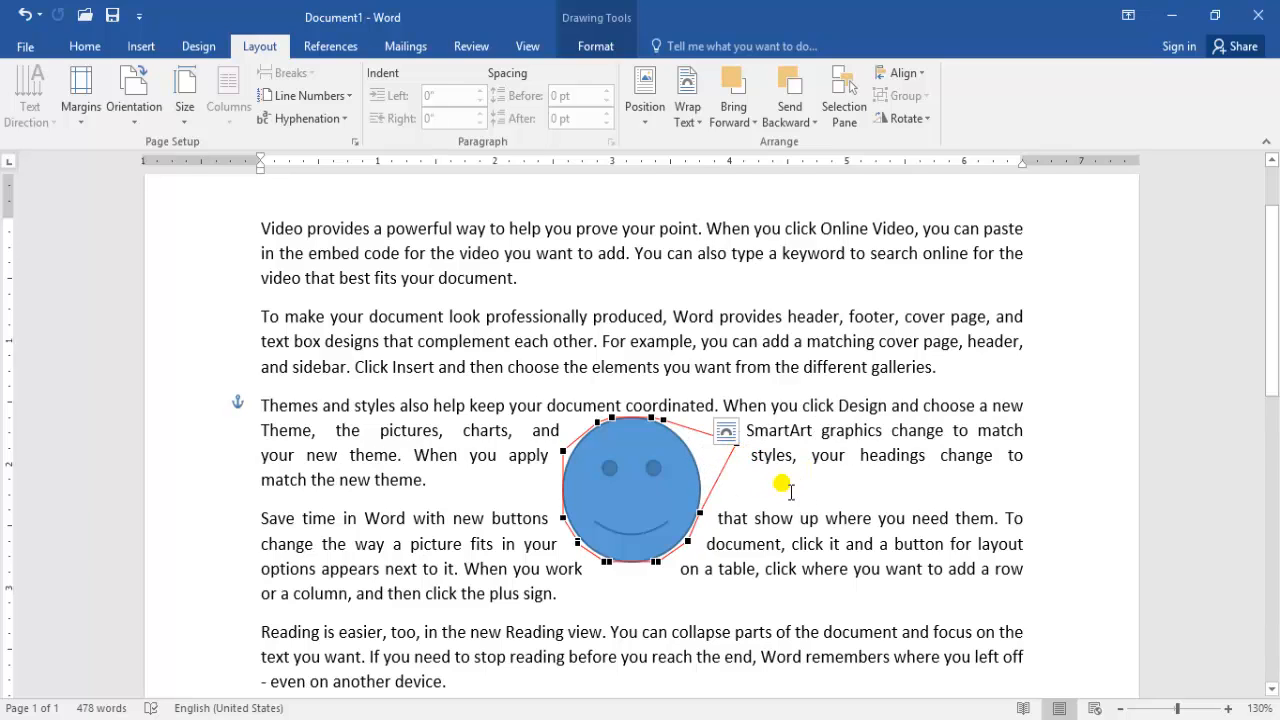
left_click_drag(704, 517, 728, 531)
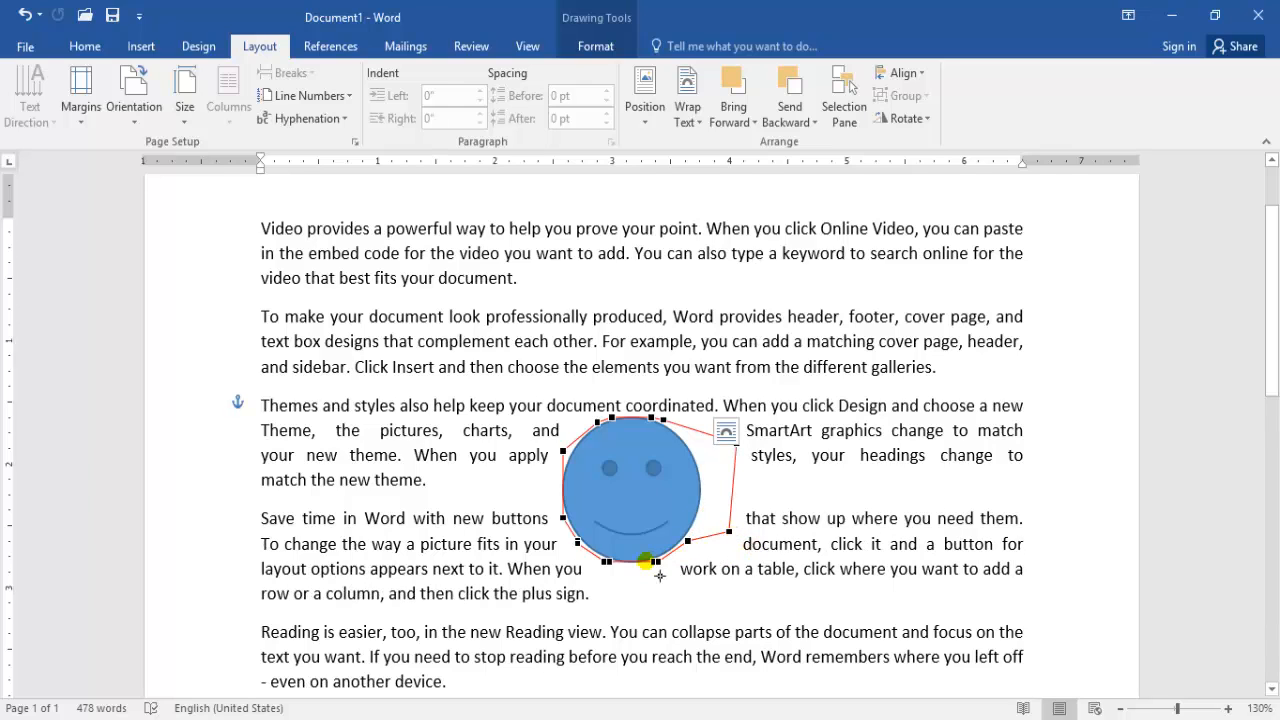
left_click_drag(564, 521, 525, 523)
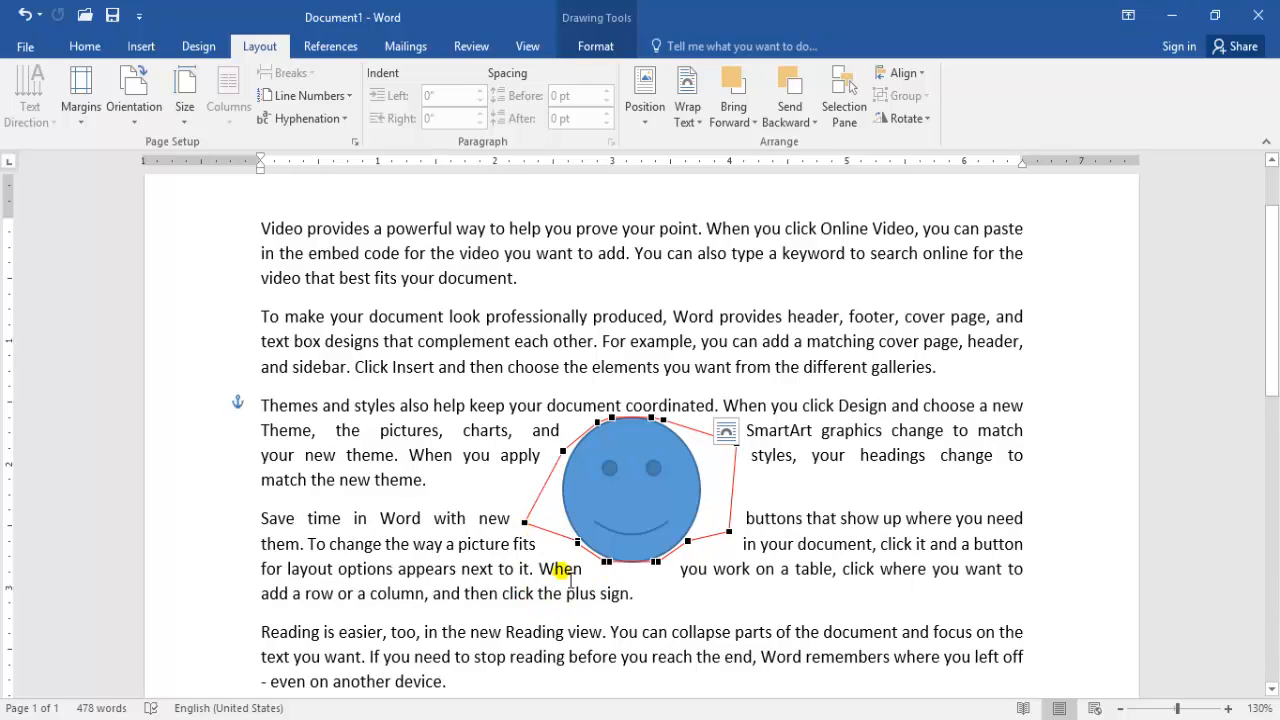
Undo the three wrap point adjustments on the smiley face
key("ctrl+z")
key("ctrl+z")
key("ctrl+z")
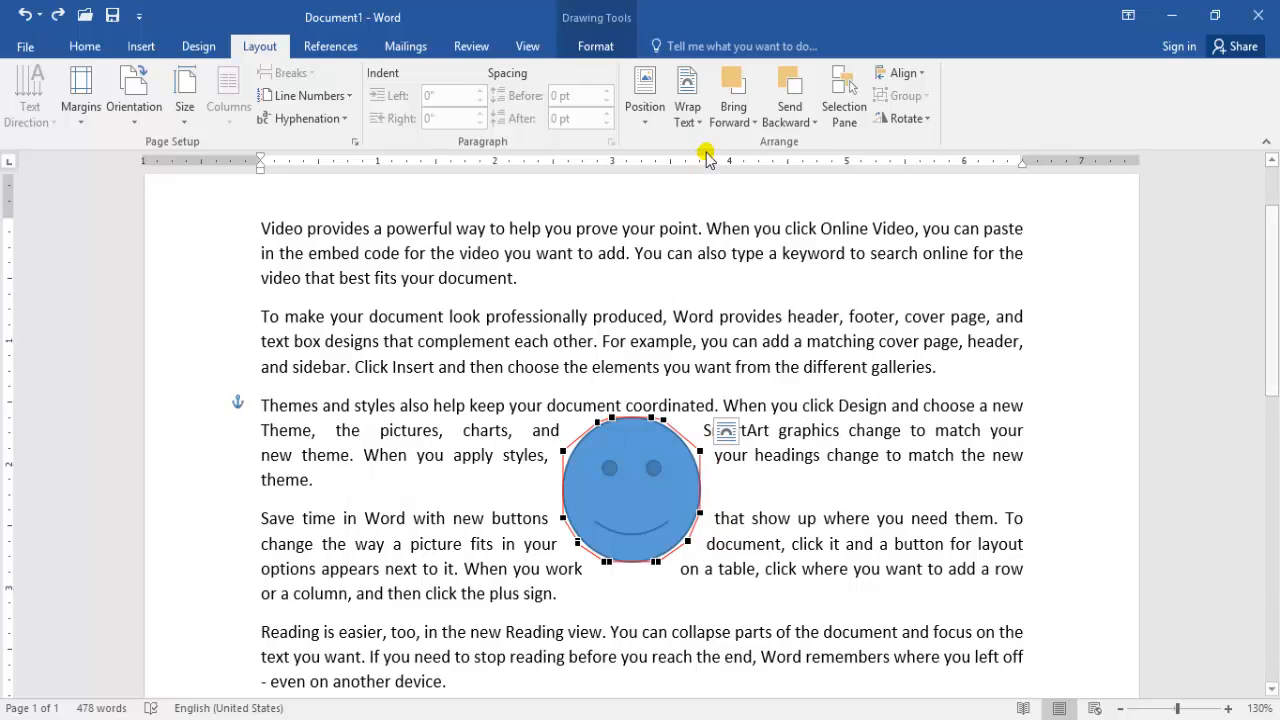
Set the smiley face to Move with Text, and insert three blank paragraphs before "To make your document look professionally produced"
left_click(687, 112)
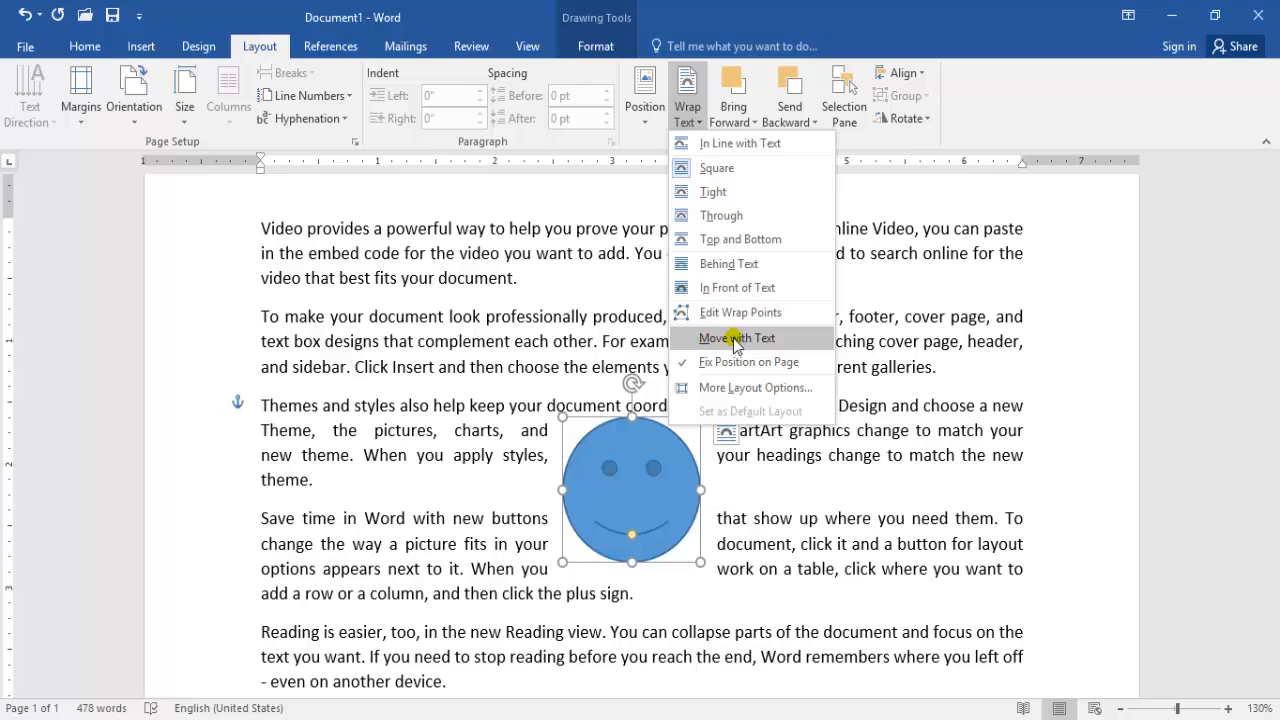
left_click(736, 339)
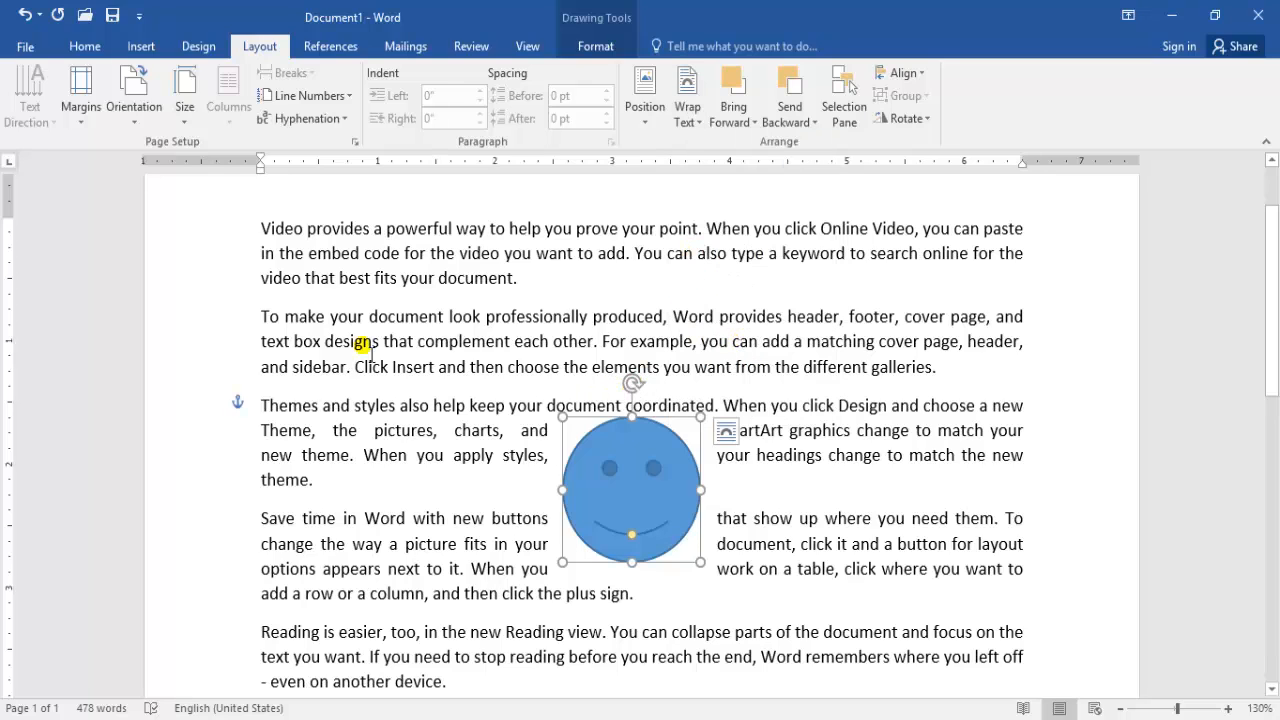
left_click(261, 318)
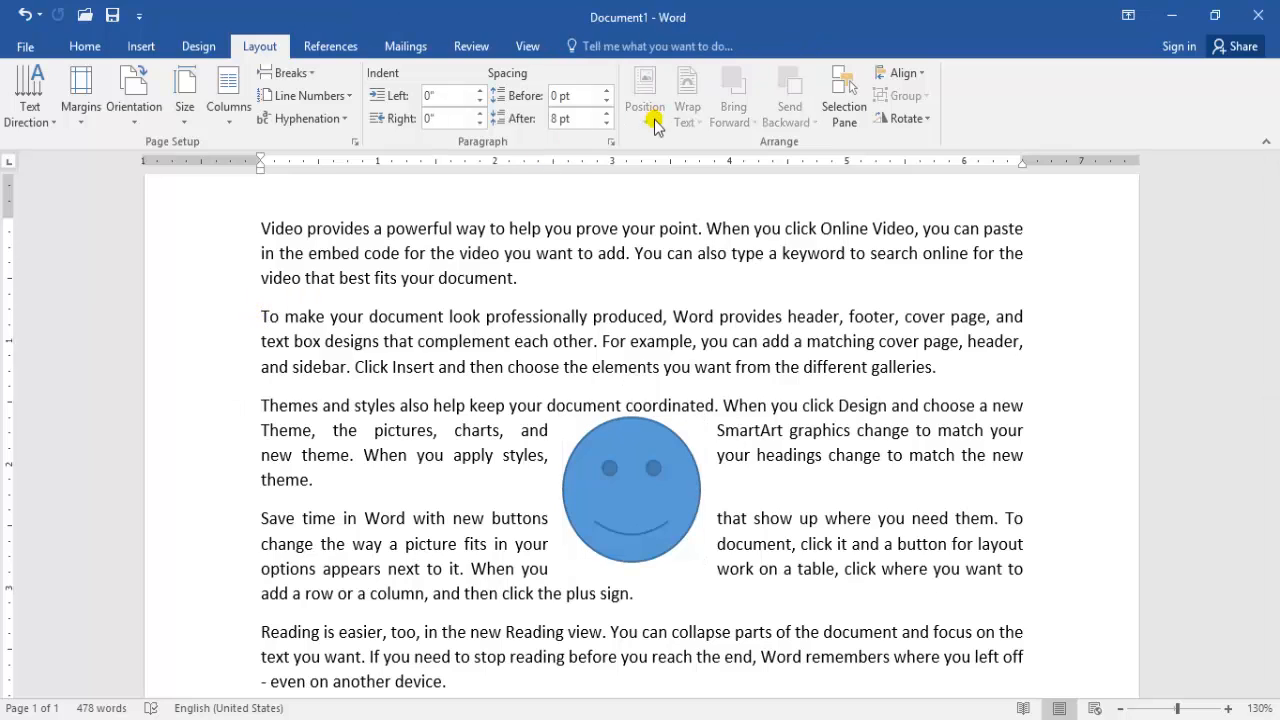
key("Return")
key("Return")
key("Return")
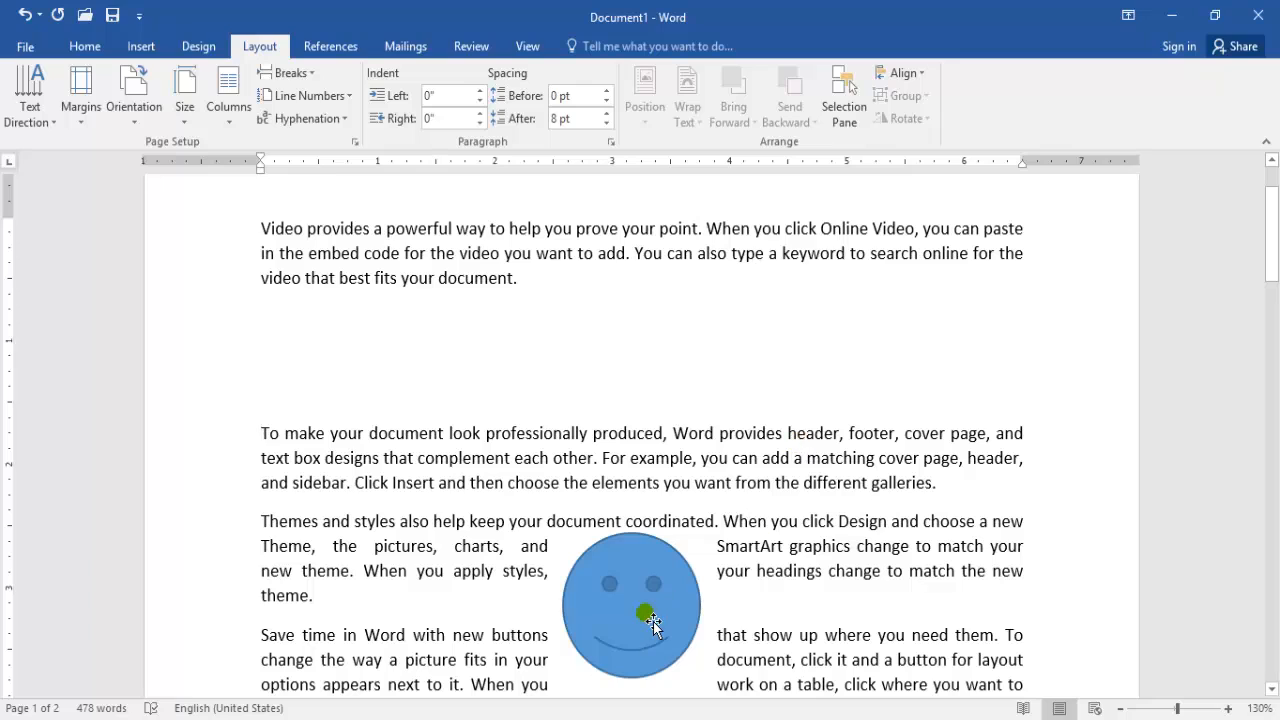
left_click_drag(652, 624, 605, 612)
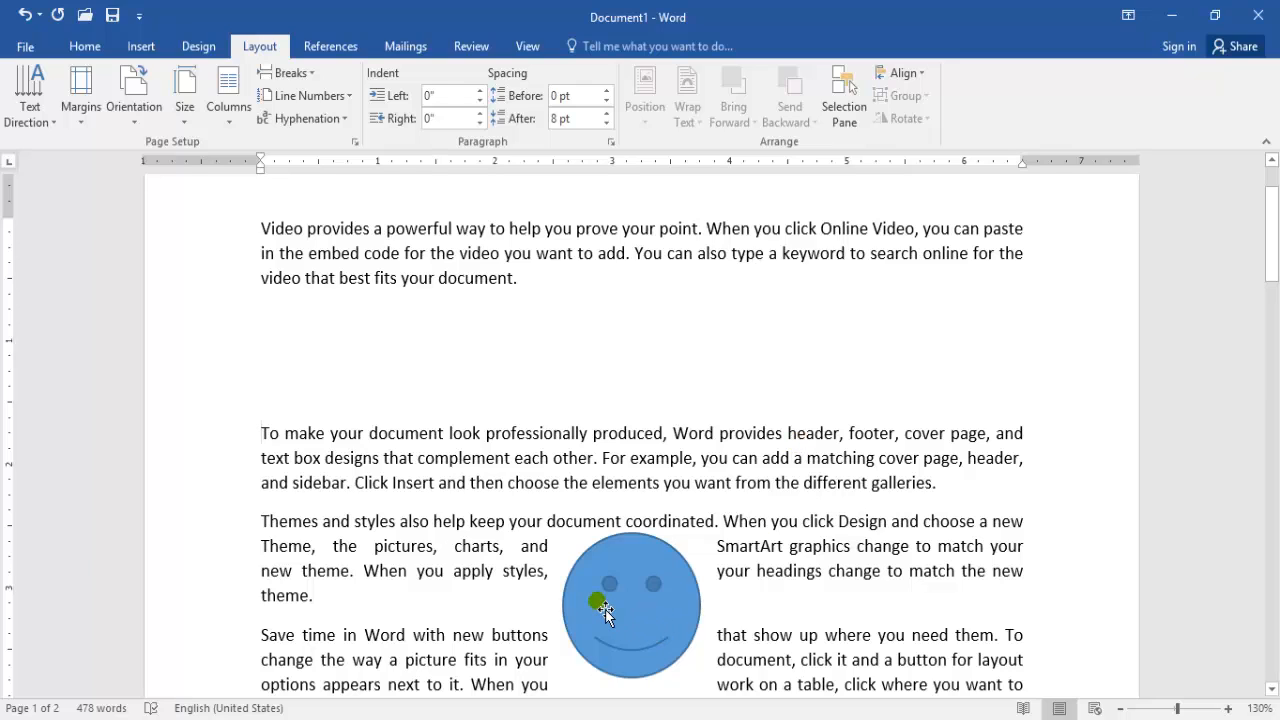
left_click(537, 550)
mouse_move(1266, 266)
left_mouse_down()
mouse_move(1272, 308)
mouse_move(1272, 283)
left_mouse_up()
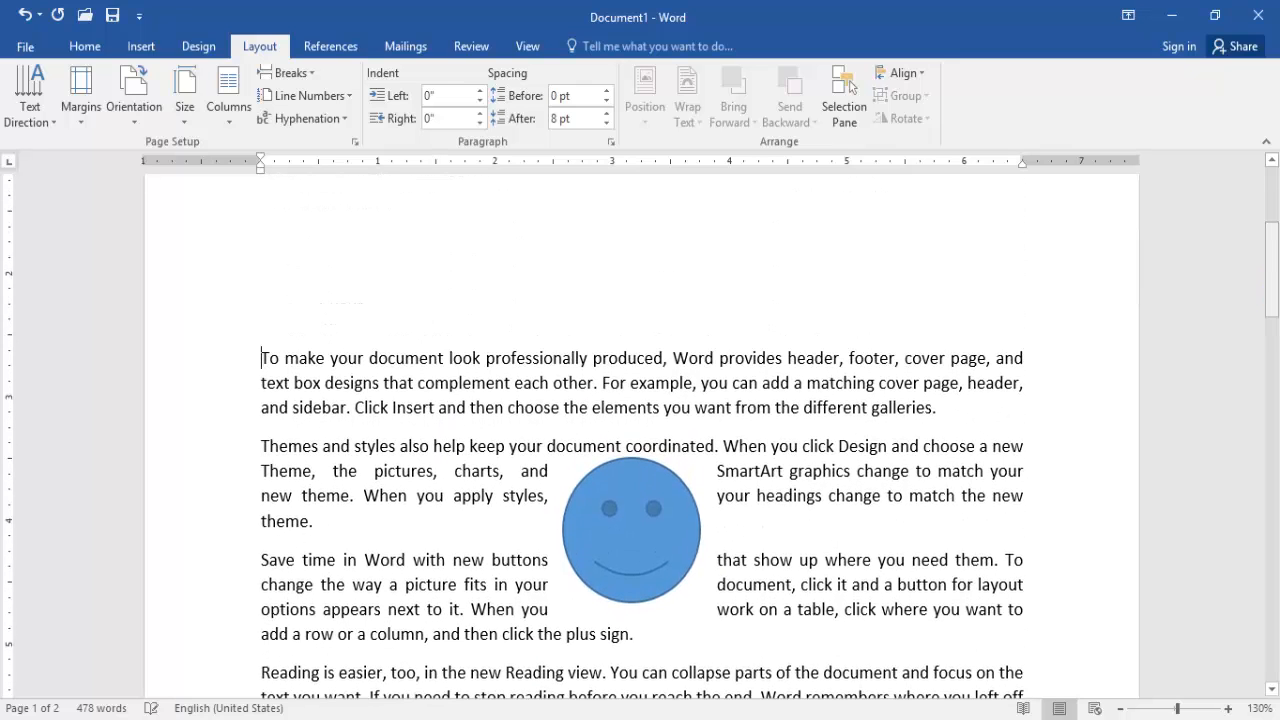
left_click(822, 558)
left_click(717, 487)
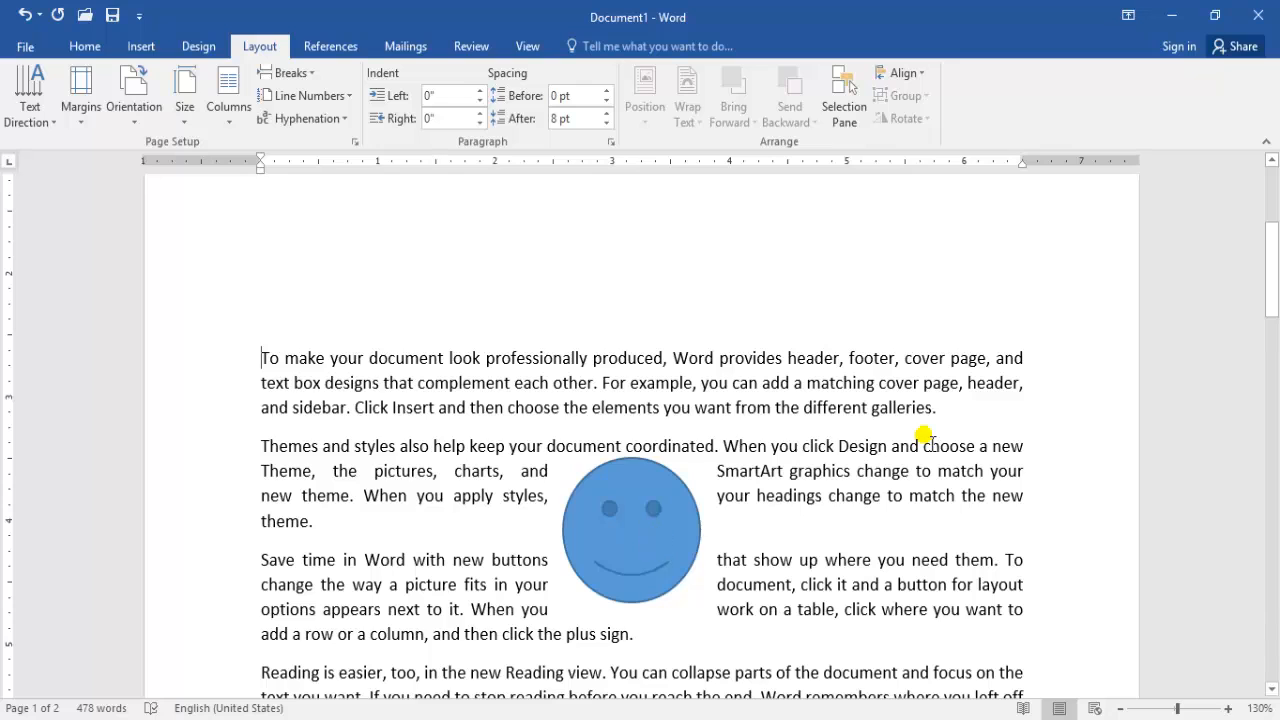
Delete the blank paragraphs above "To make your document look professionally produced" so it directly follows the first paragraph
scroll(1271, 288, "down", 3)
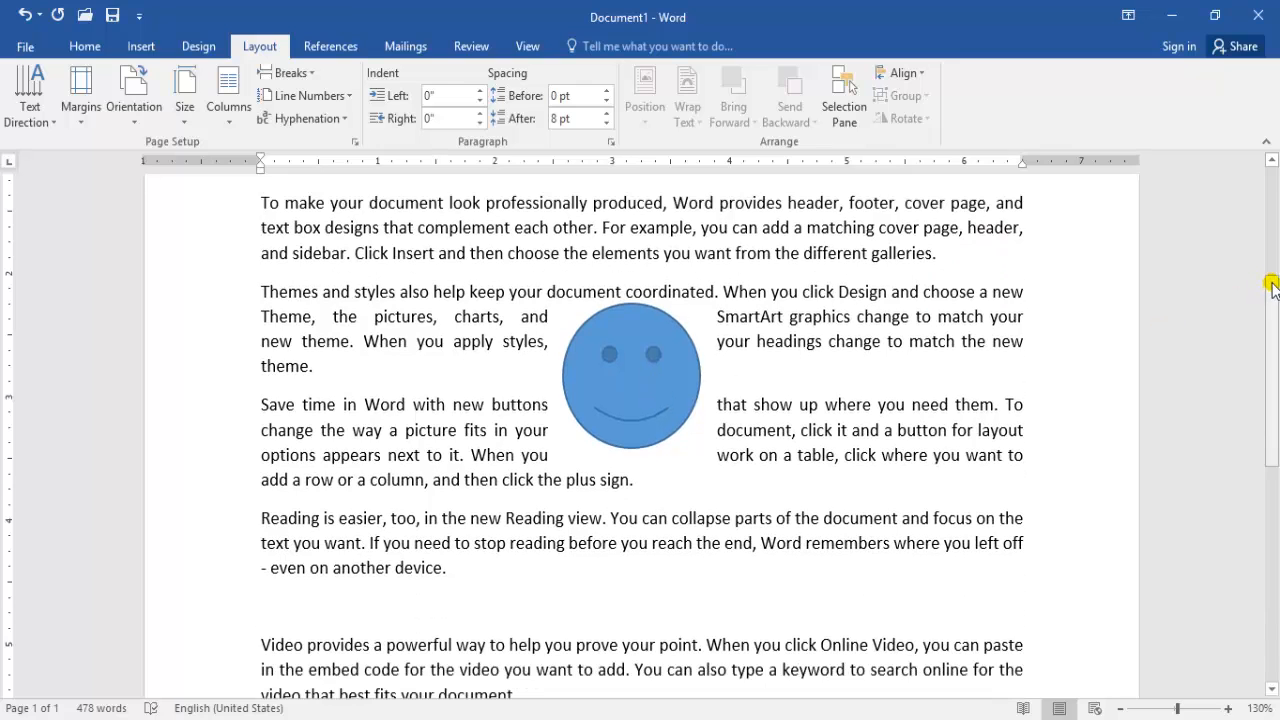
left_click_drag(1271, 288, 1269, 206)
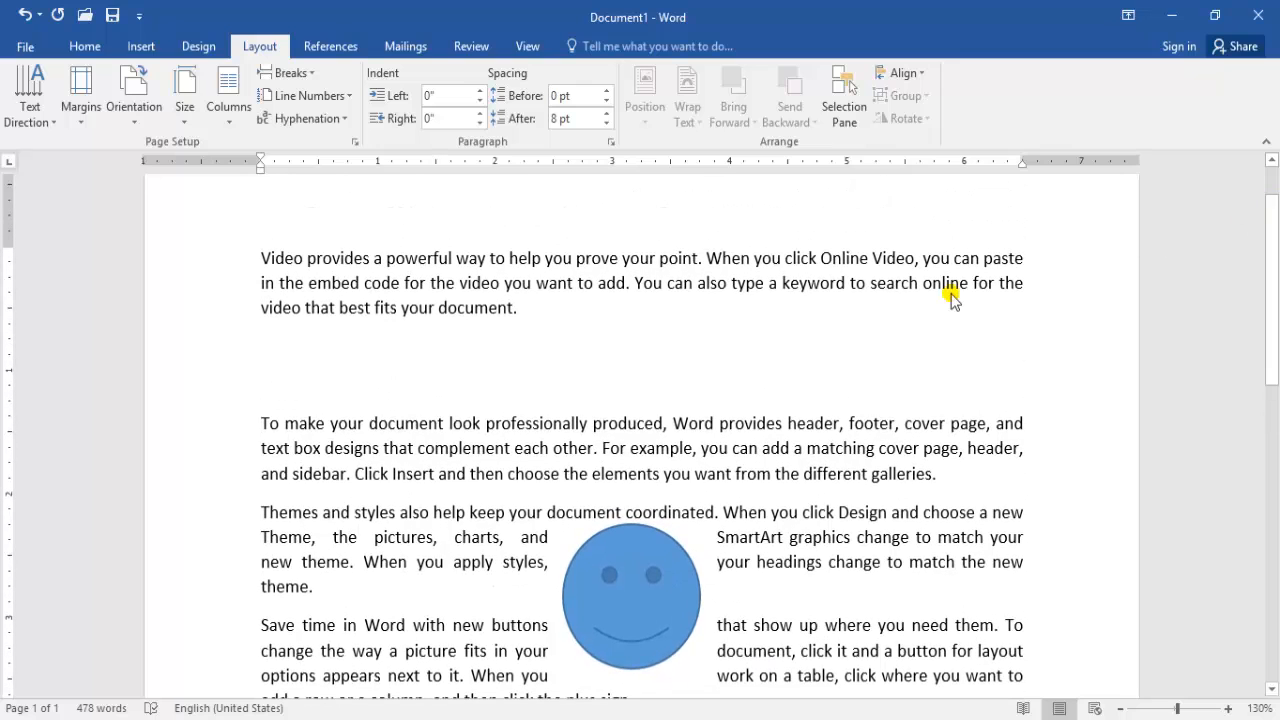
key("BackSpace")
key("BackSpace")
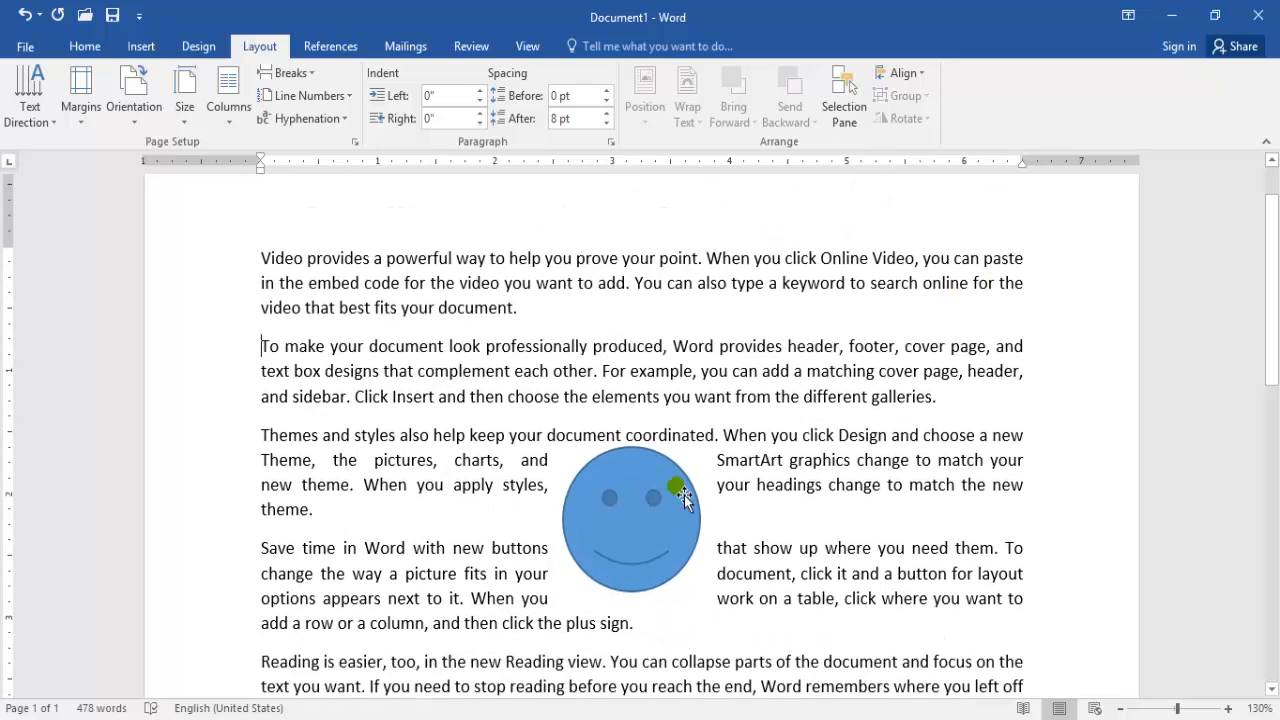
Set the smiley face to Fix Position on Page
left_click(678, 495)
left_click(688, 114)
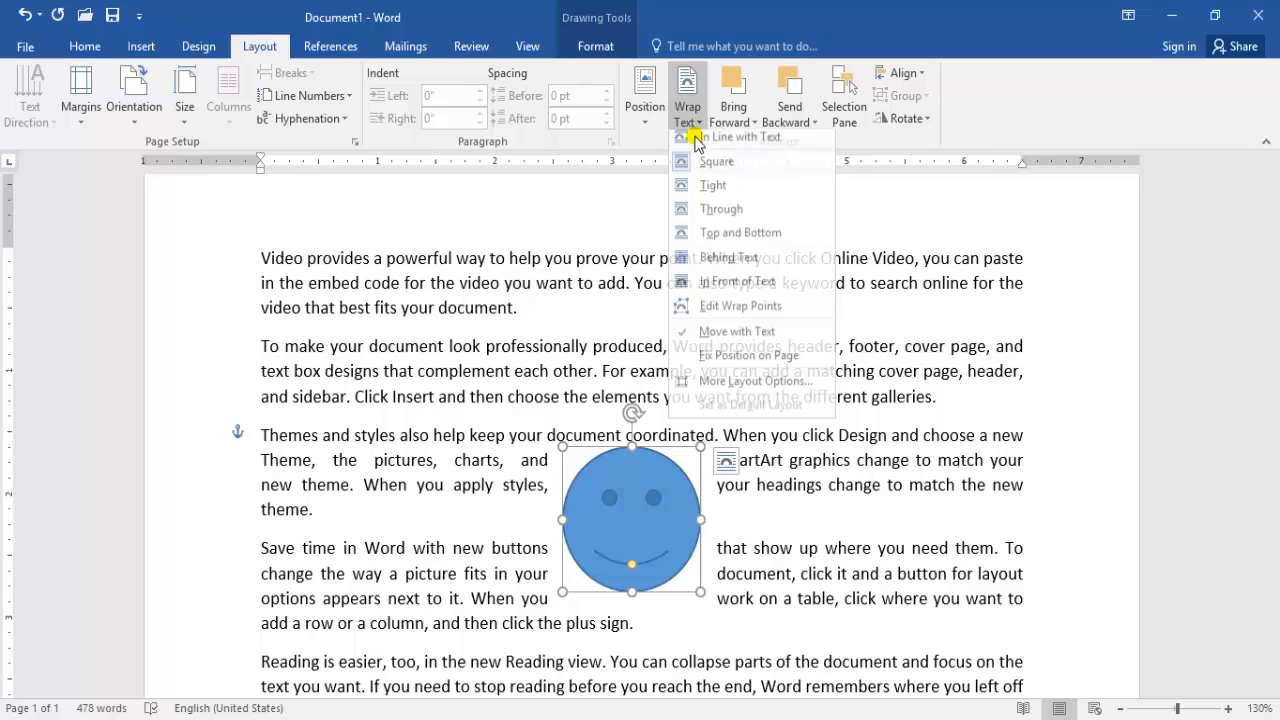
left_click(741, 364)
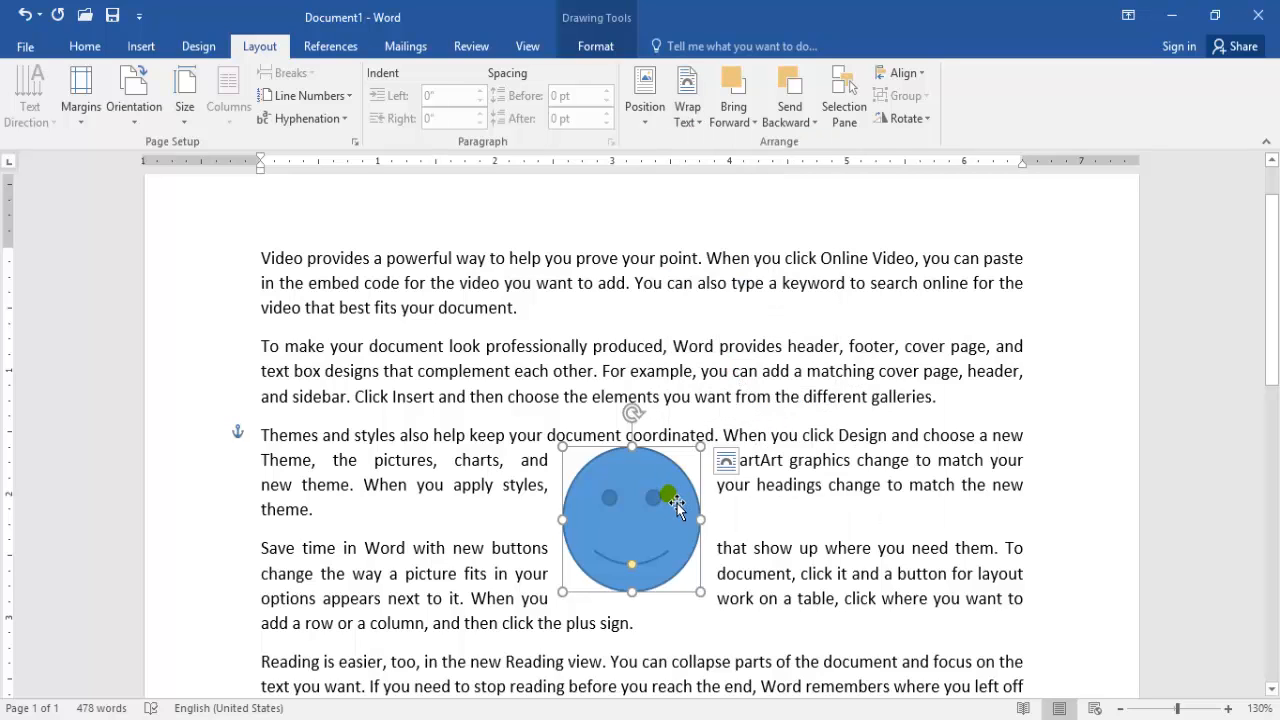
Insert three blank paragraphs before "To make your document look professionally produced", and delete them again
left_click(748, 324)
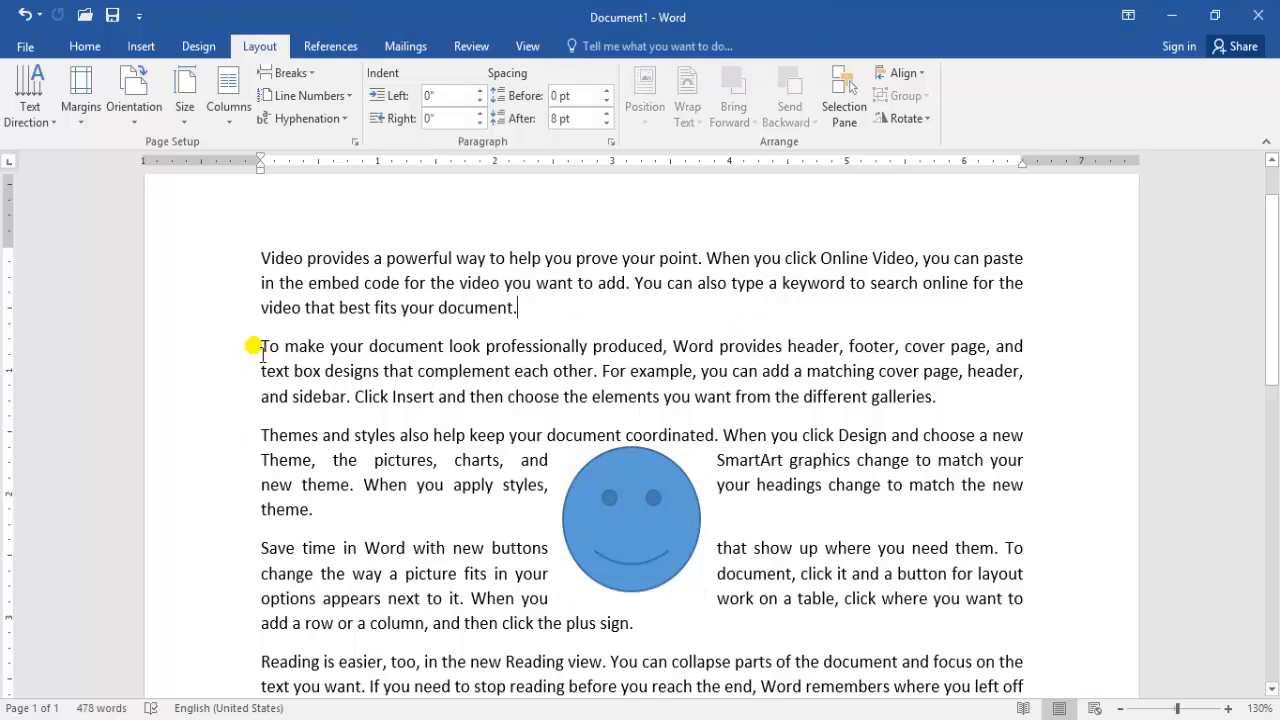
key("Return")
key("Return")
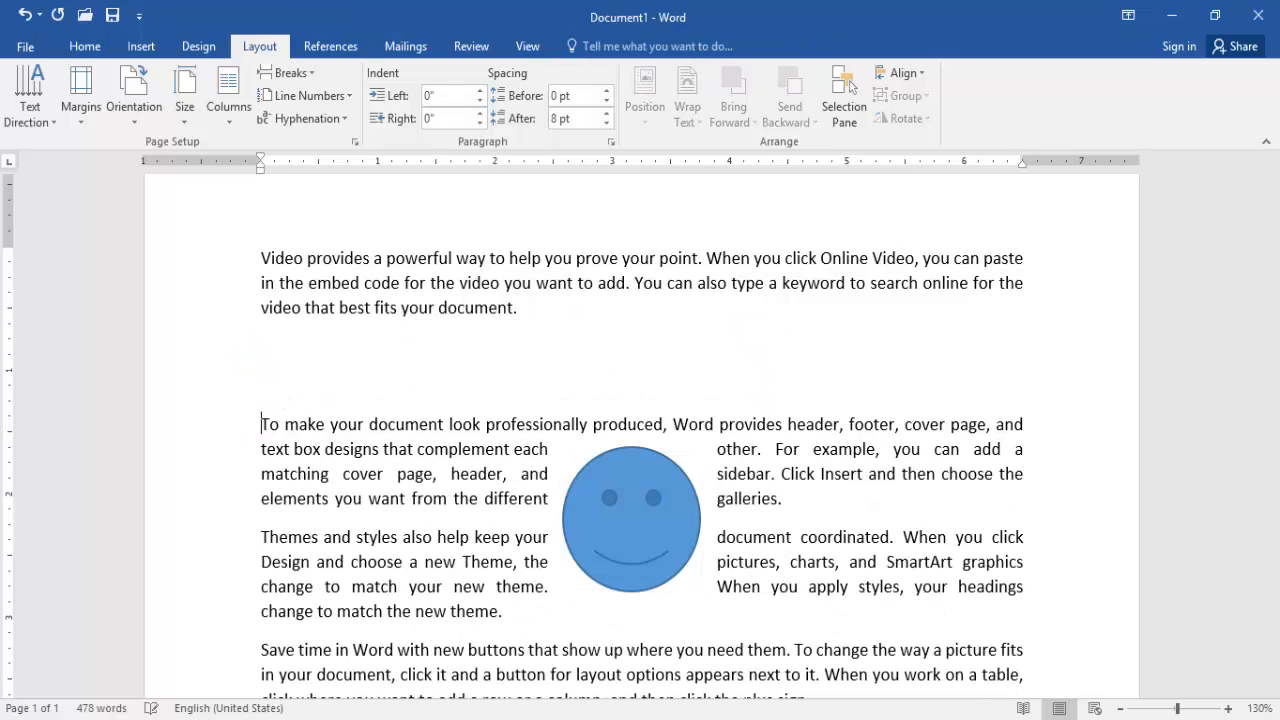
key("Return")
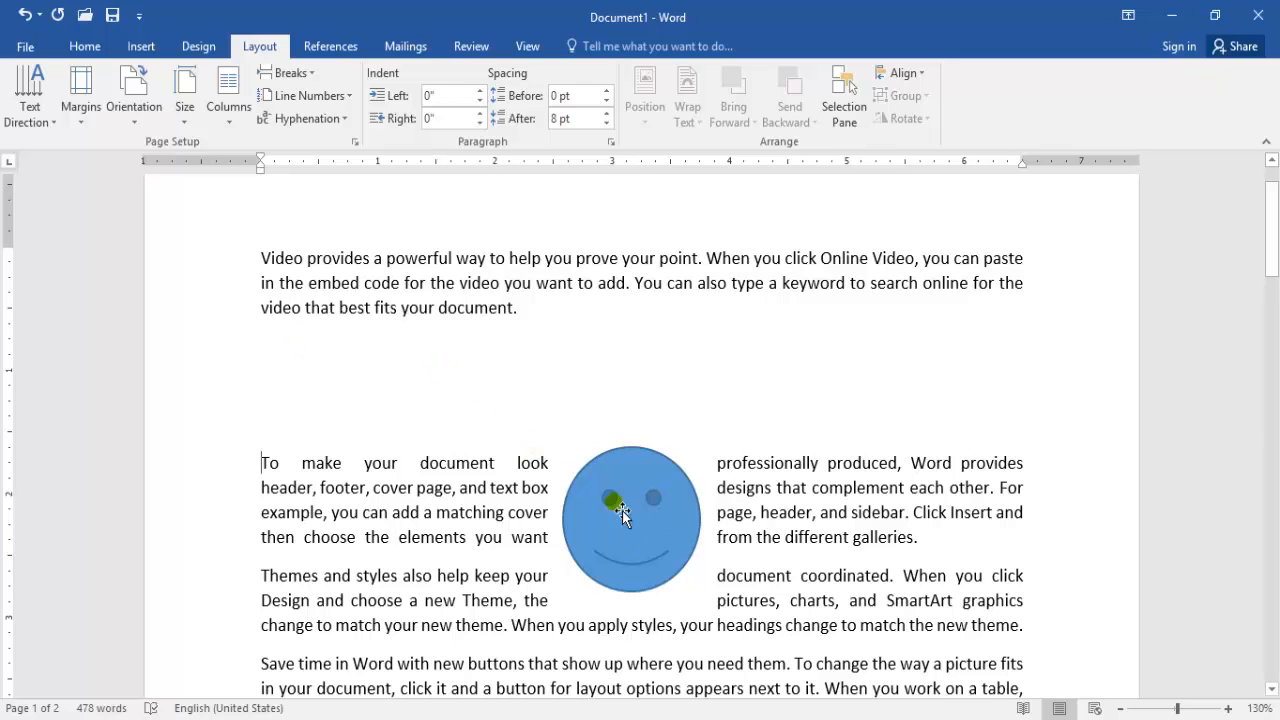
key("BackSpace")
key("BackSpace")
key("BackSpace")
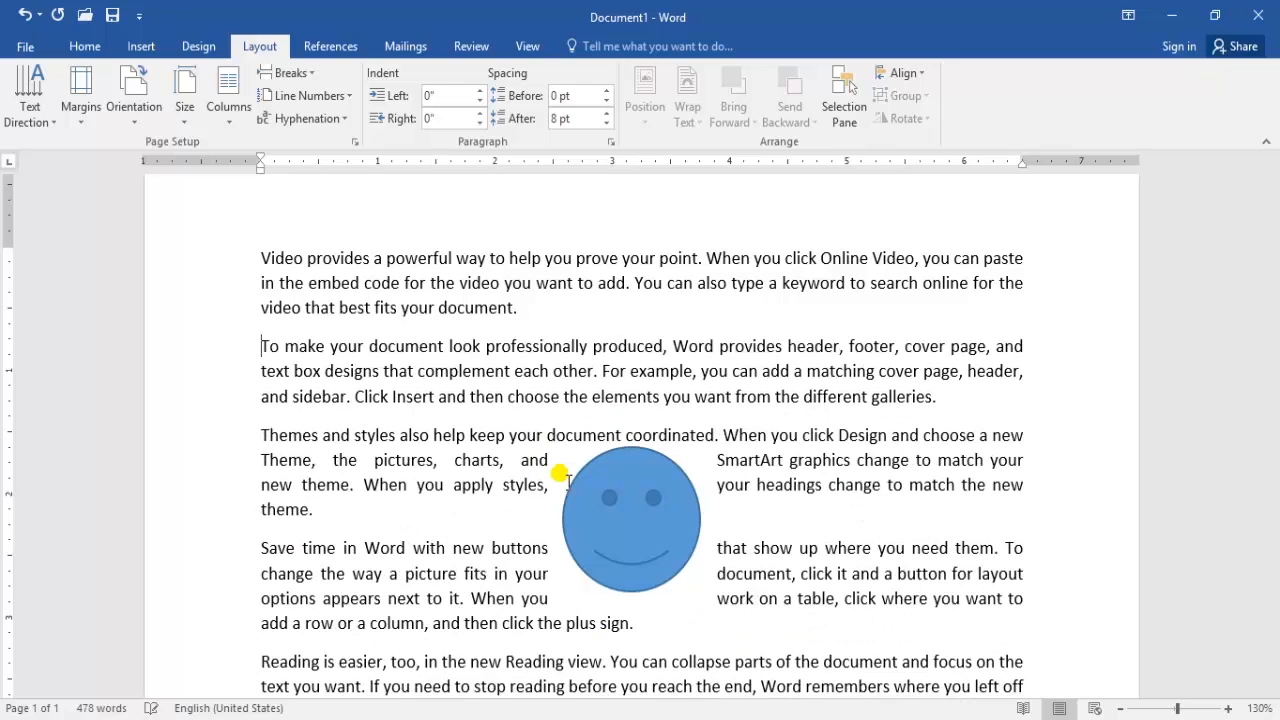
View the smiley face's position settings in its advanced layout options, and set its text to wrap on the Left only
left_click(648, 514)
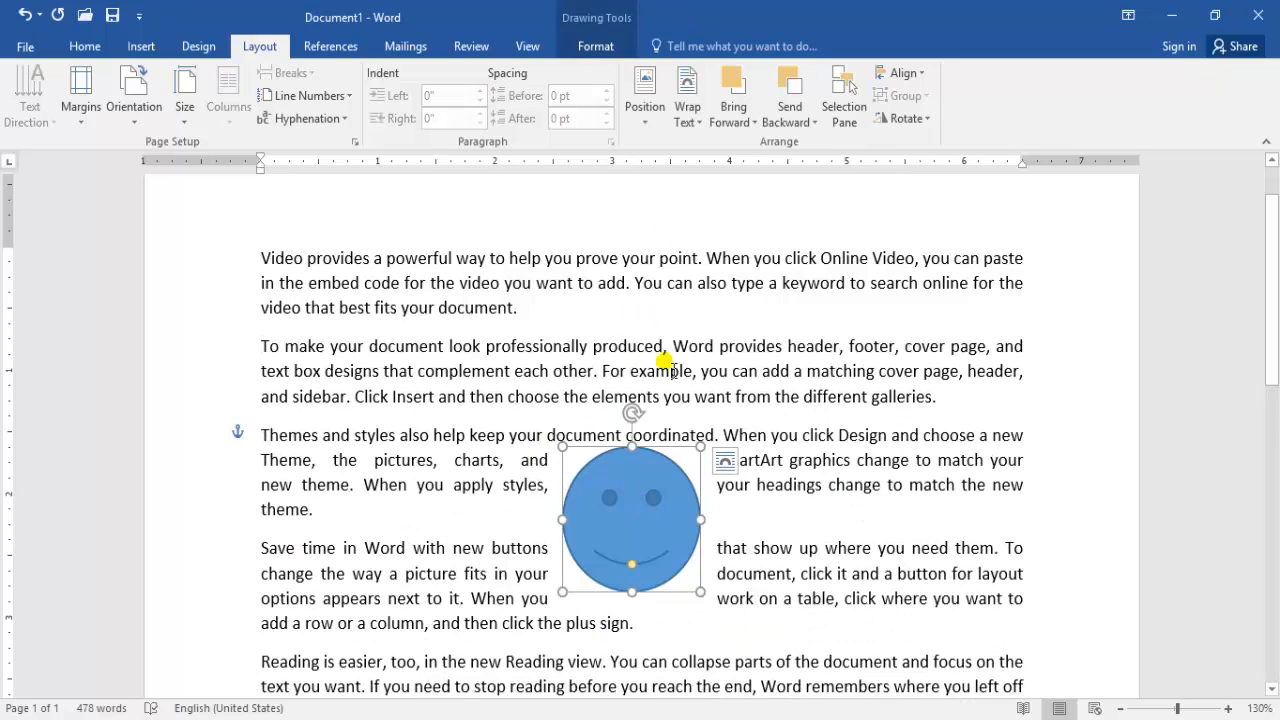
left_click(695, 118)
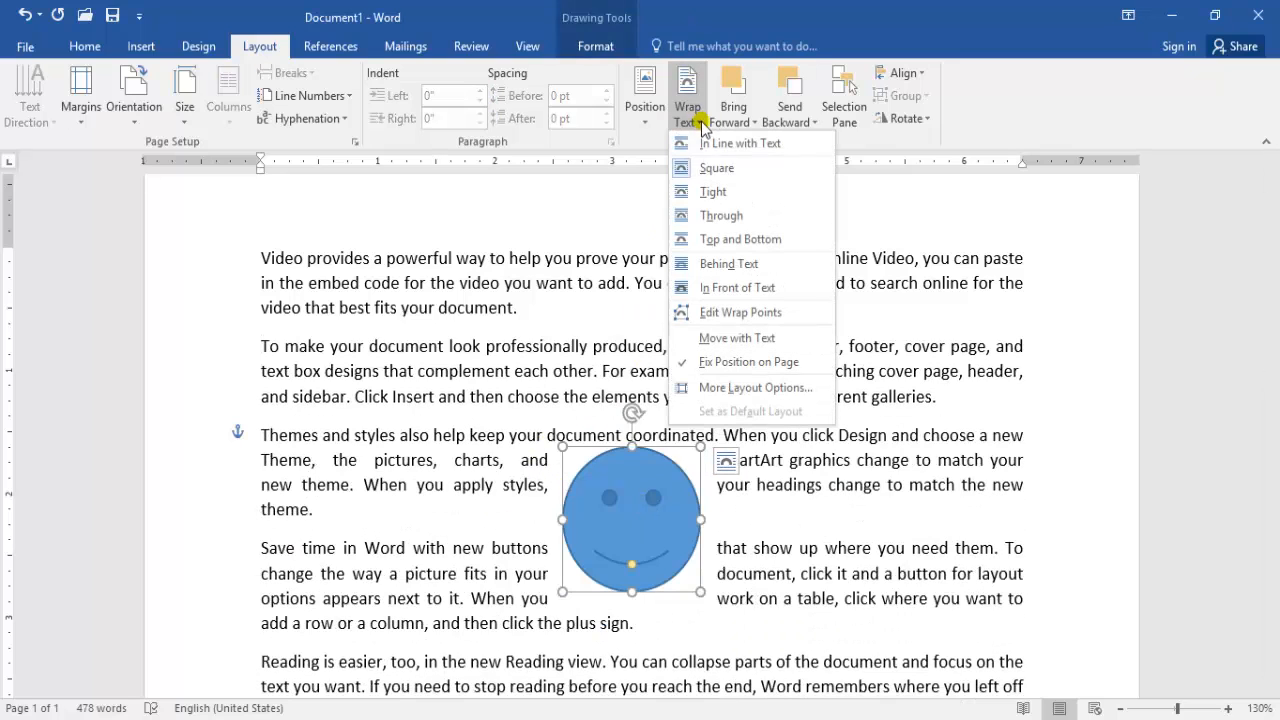
left_click(745, 390)
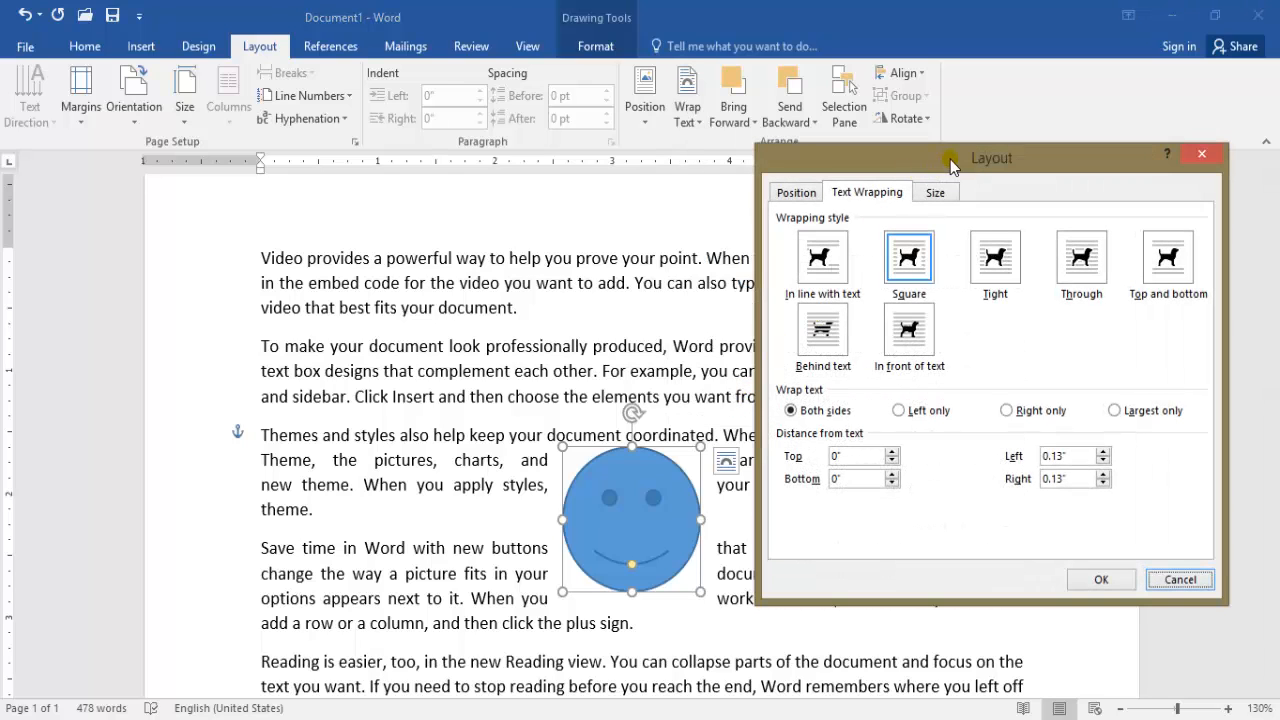
left_click_drag(950, 165, 894, 128)
left_click(747, 154)
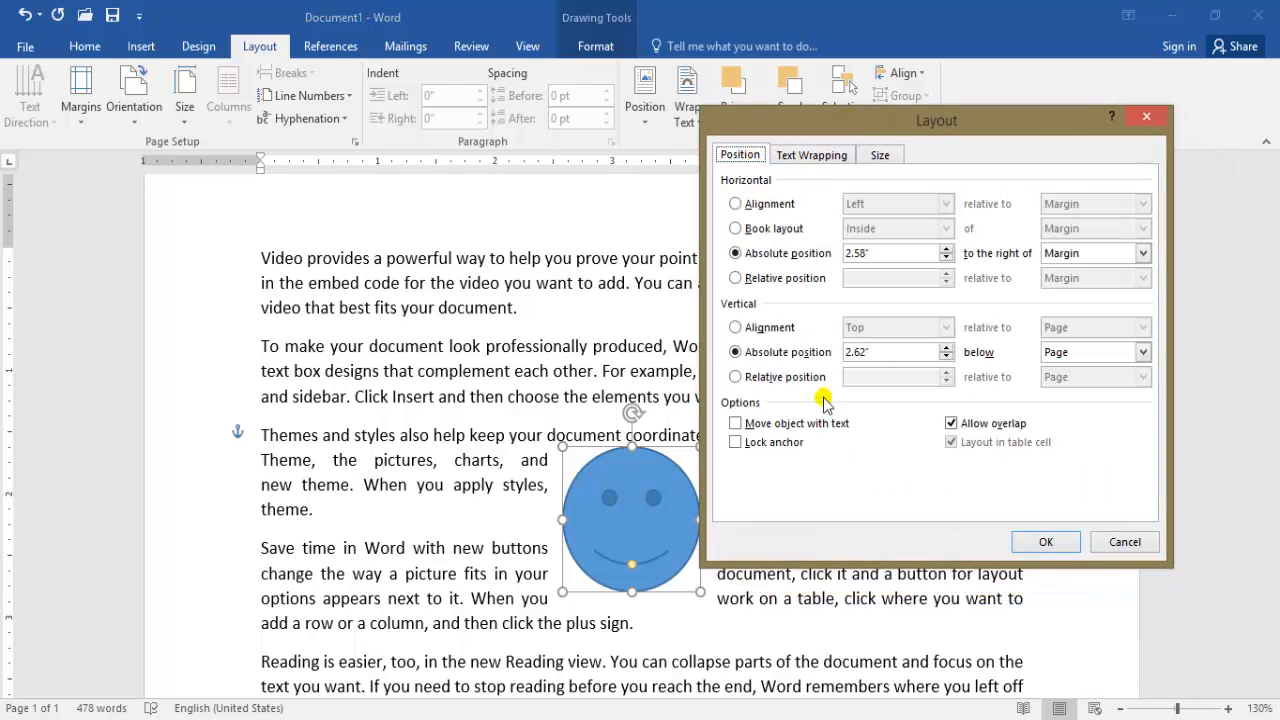
left_click(805, 155)
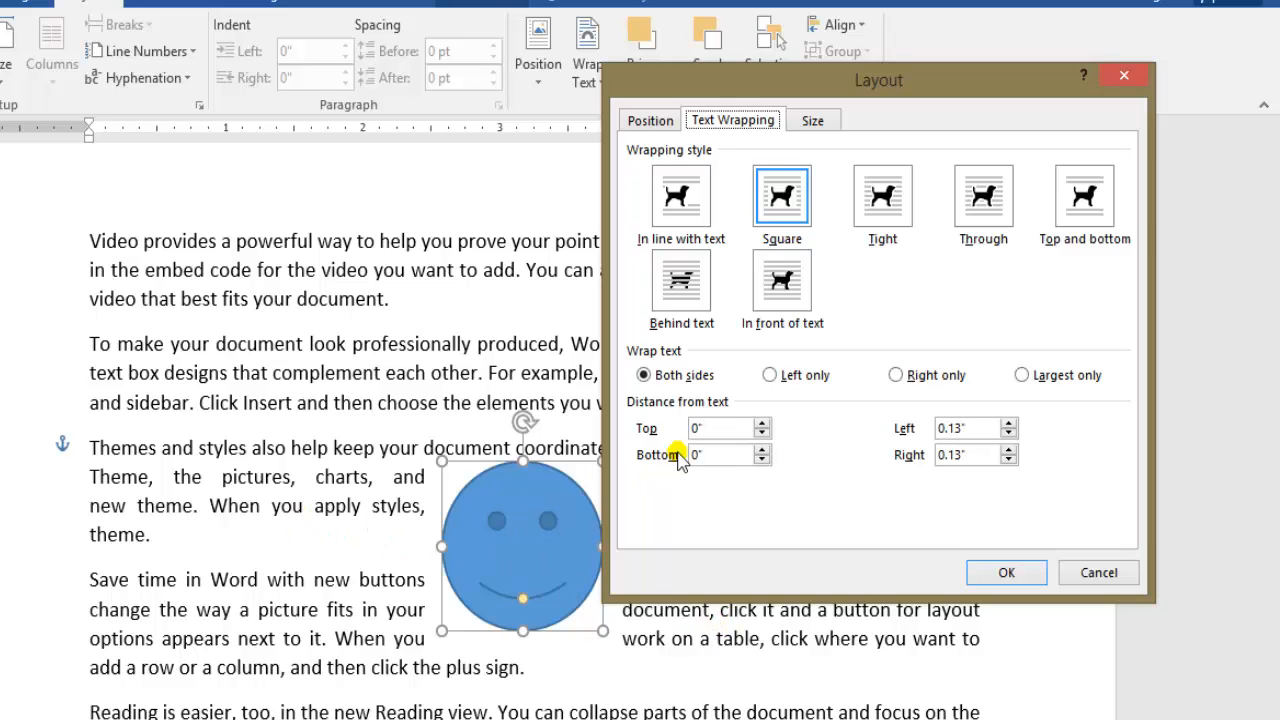
left_click(776, 376)
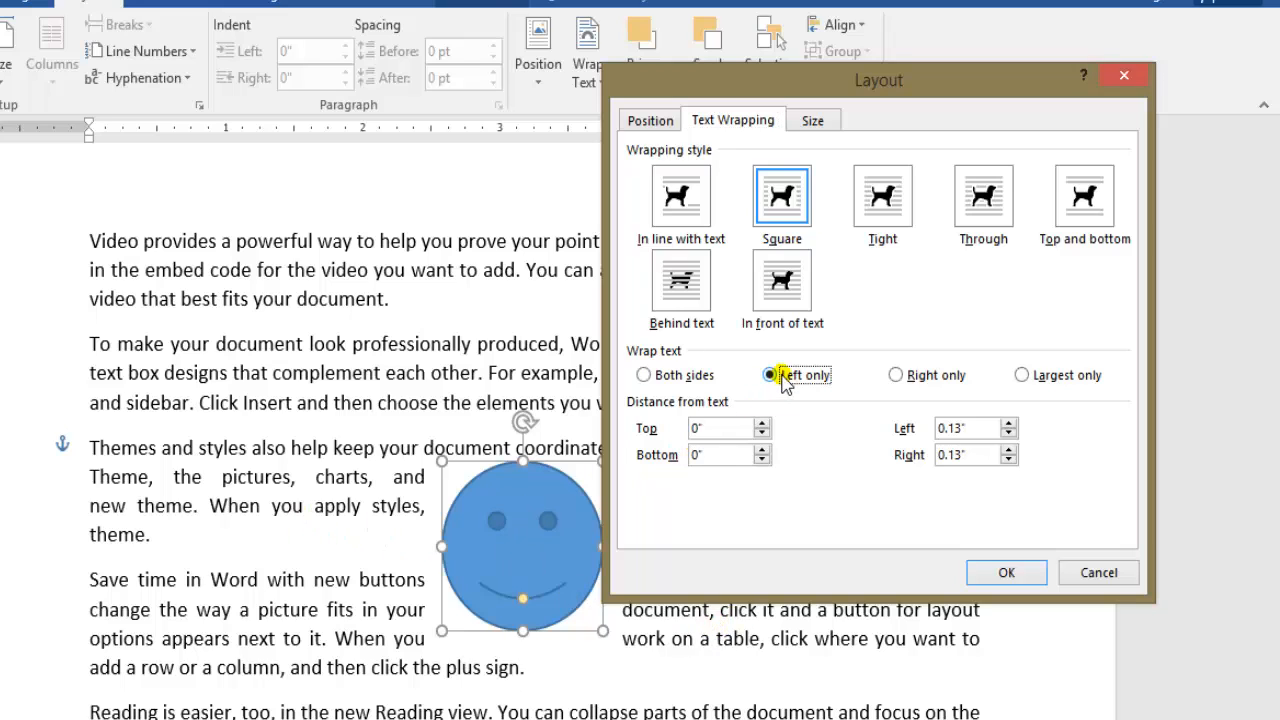
left_click(1008, 572)
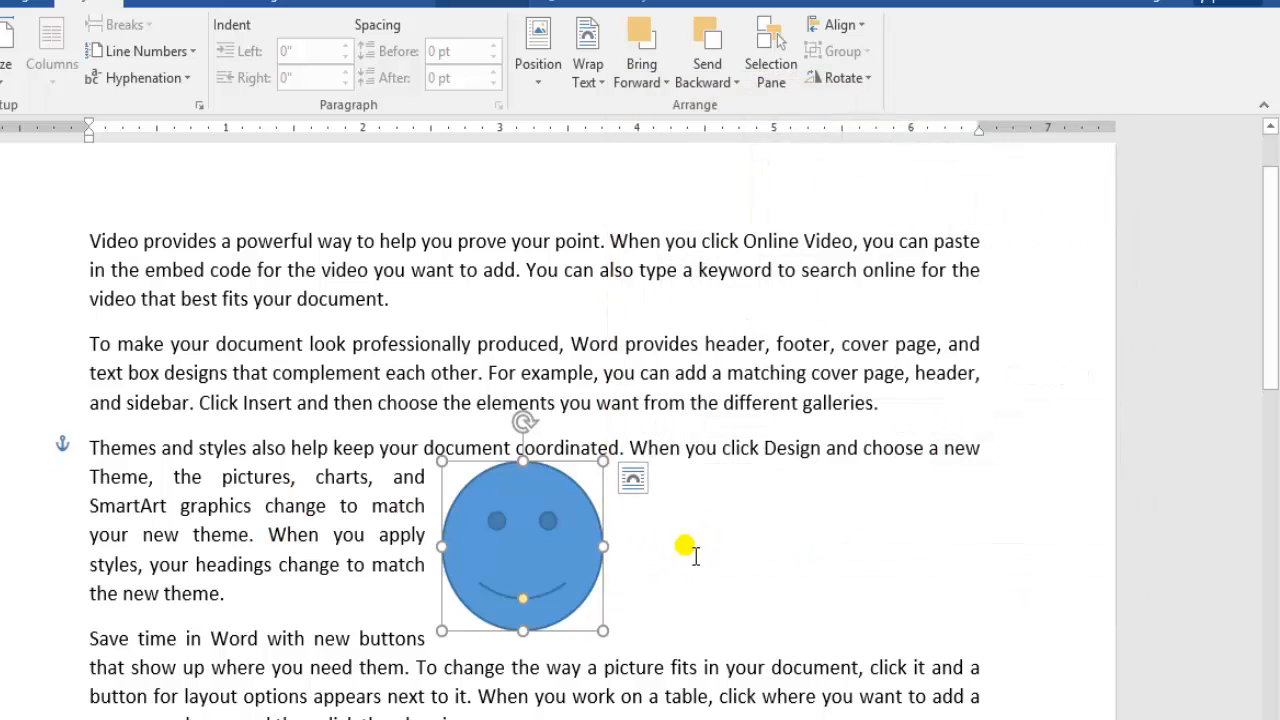
Set the text around the smiley face to wrap on the Right only
left_click(597, 90)
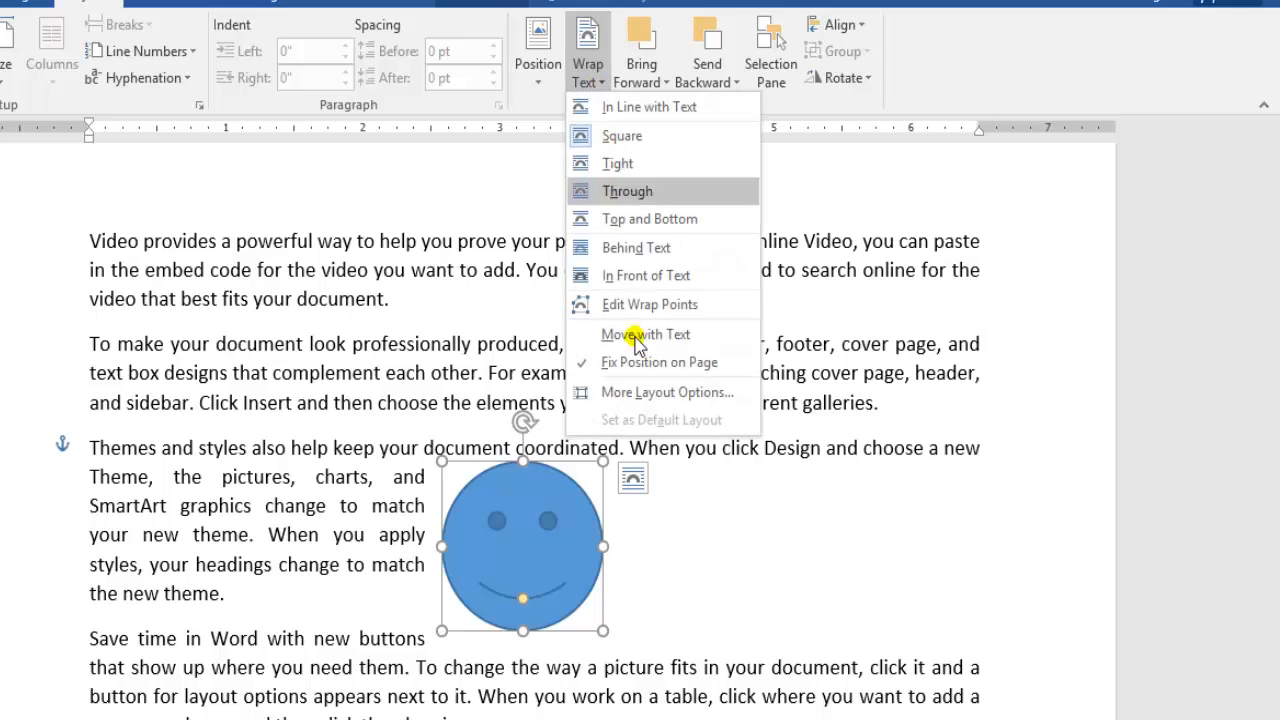
left_click(655, 468)
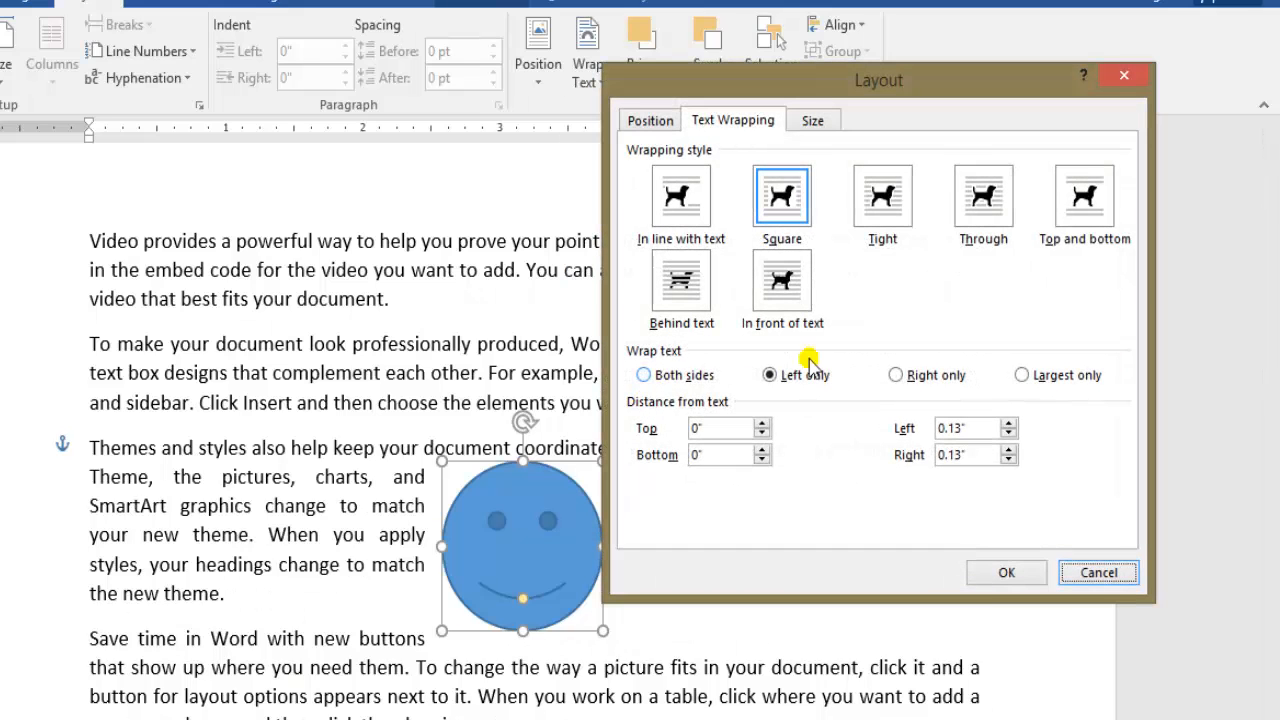
left_click(909, 378)
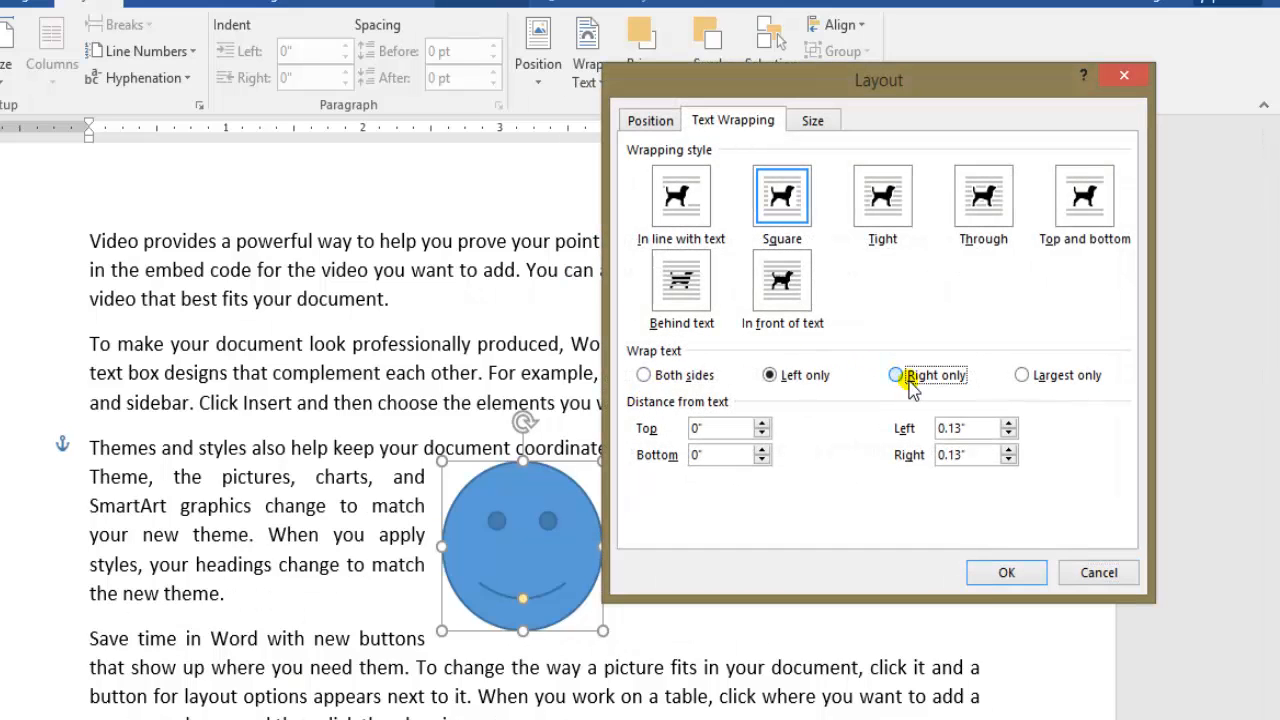
left_click(990, 570)
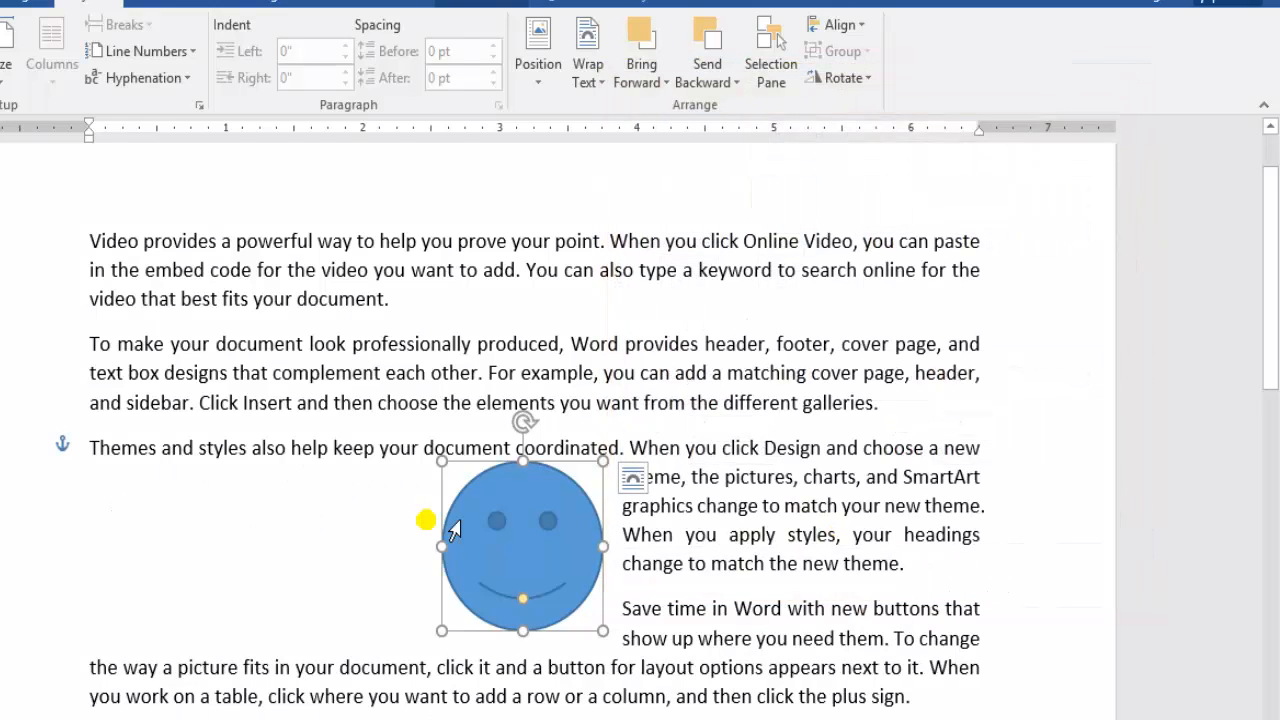
Set the smiley face's text wrapping to Largest only, and move the shape left and right across the text to test it
left_click(588, 68)
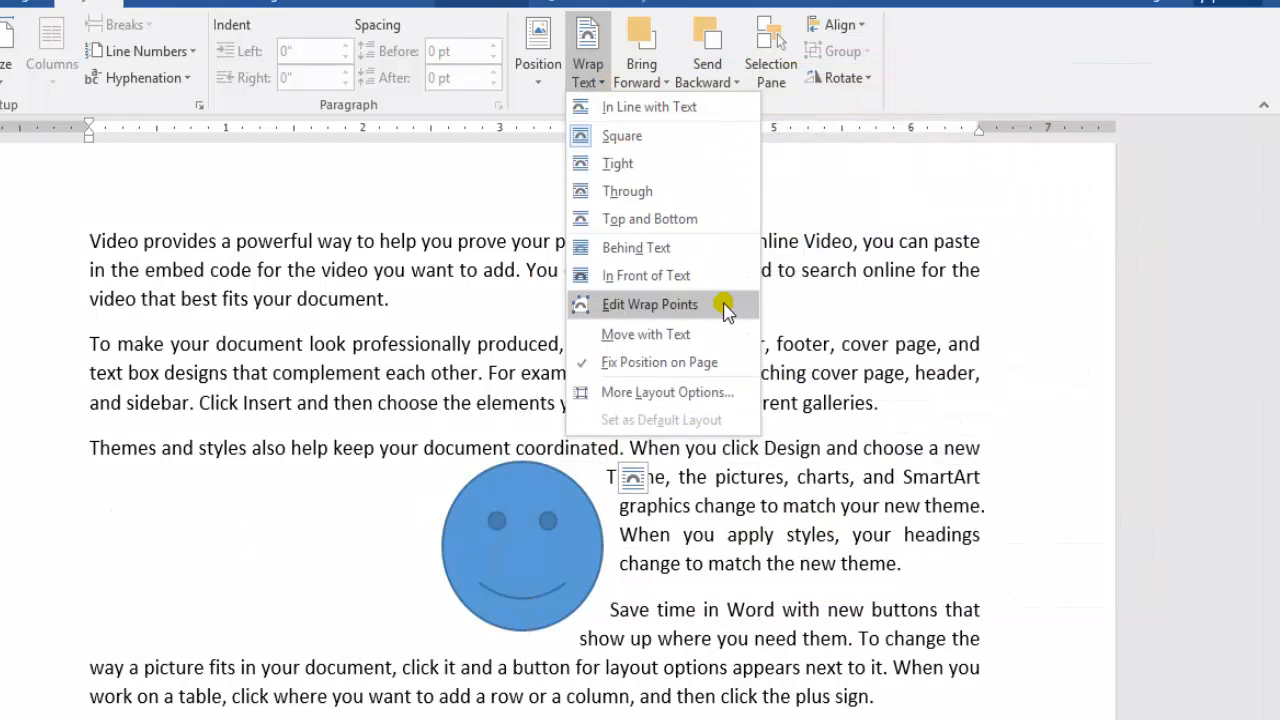
left_click(695, 393)
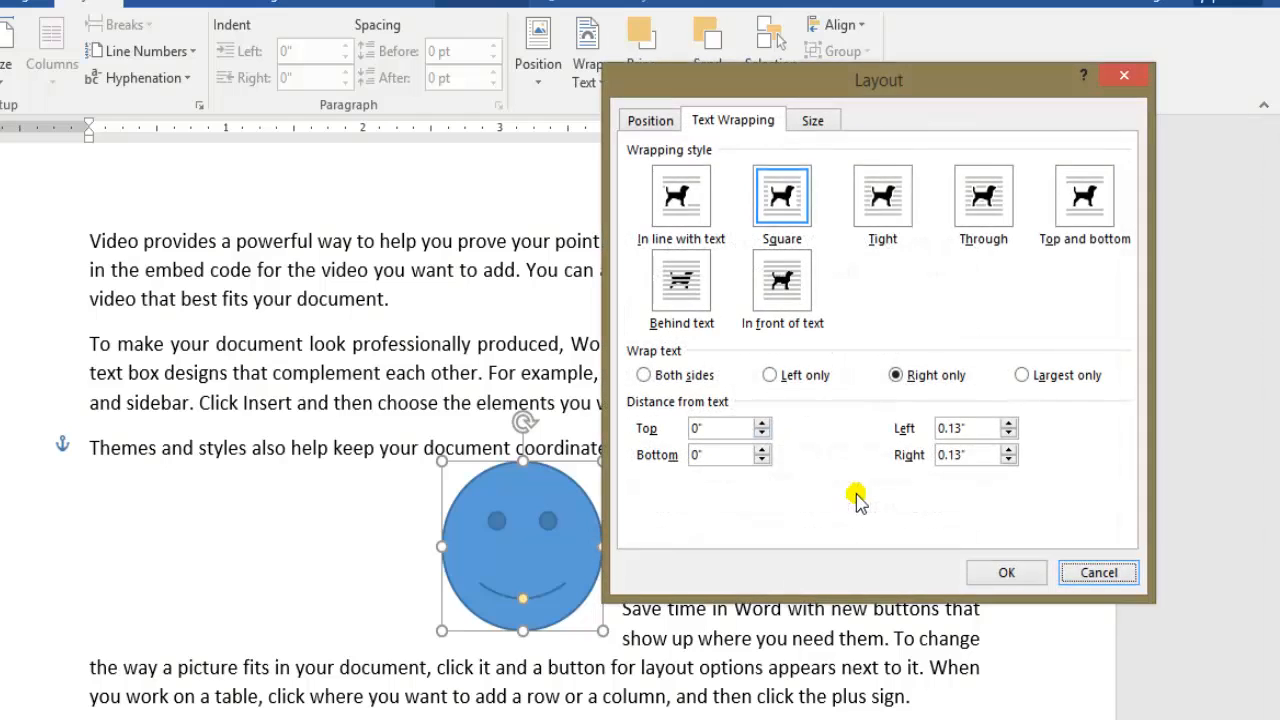
left_click(1055, 376)
left_click(1001, 578)
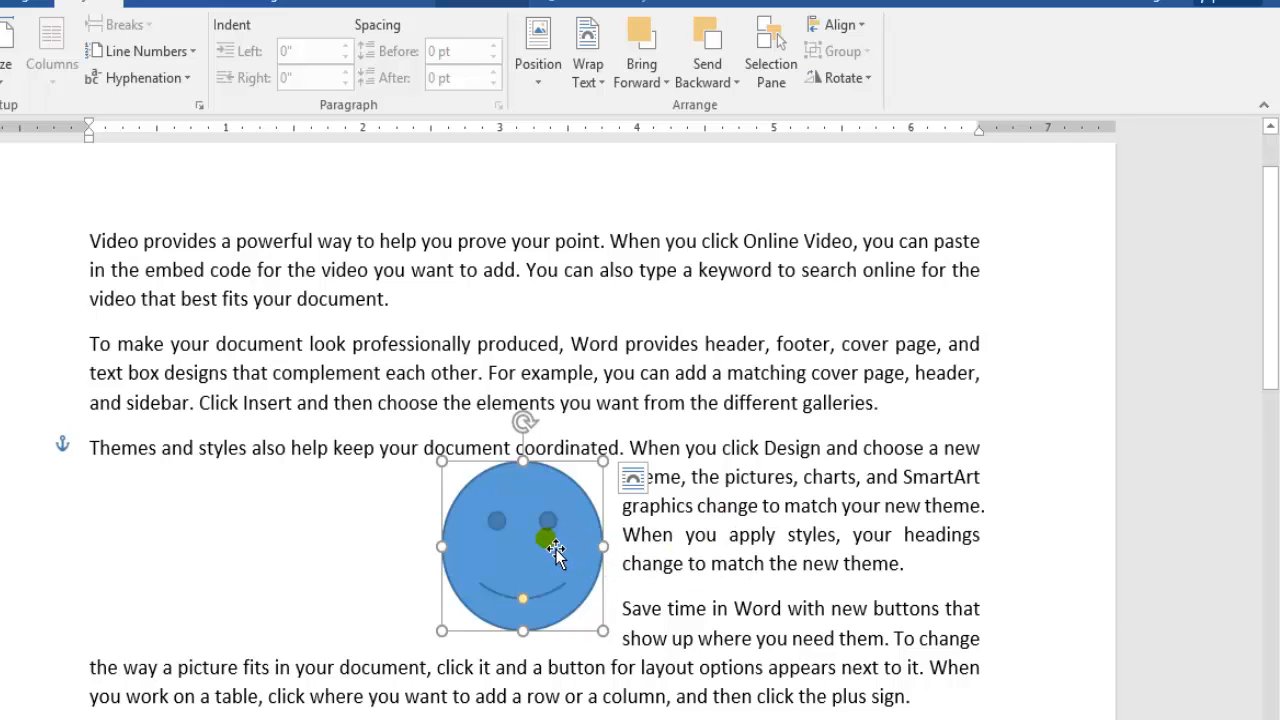
left_click_drag(556, 550, 482, 556)
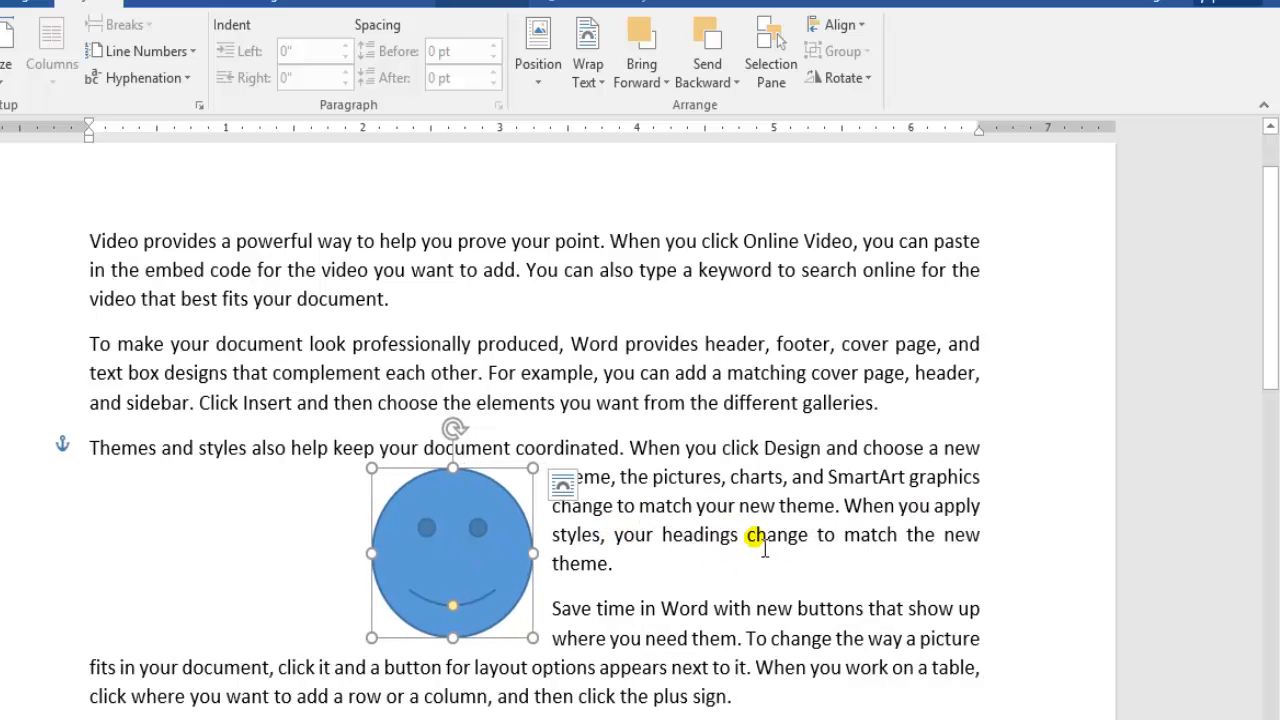
left_click_drag(485, 567, 617, 557)
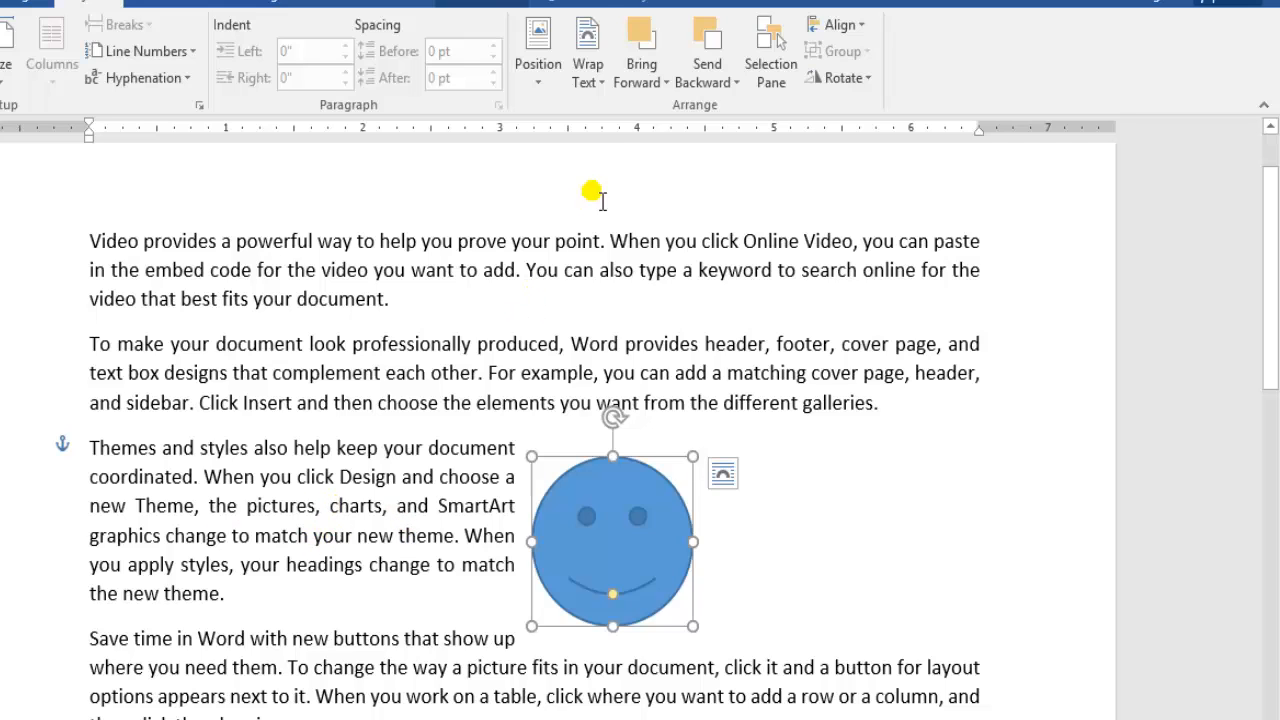
Set the smiley face's distance from text to 1" at the top, bottom, left and right
left_click(592, 80)
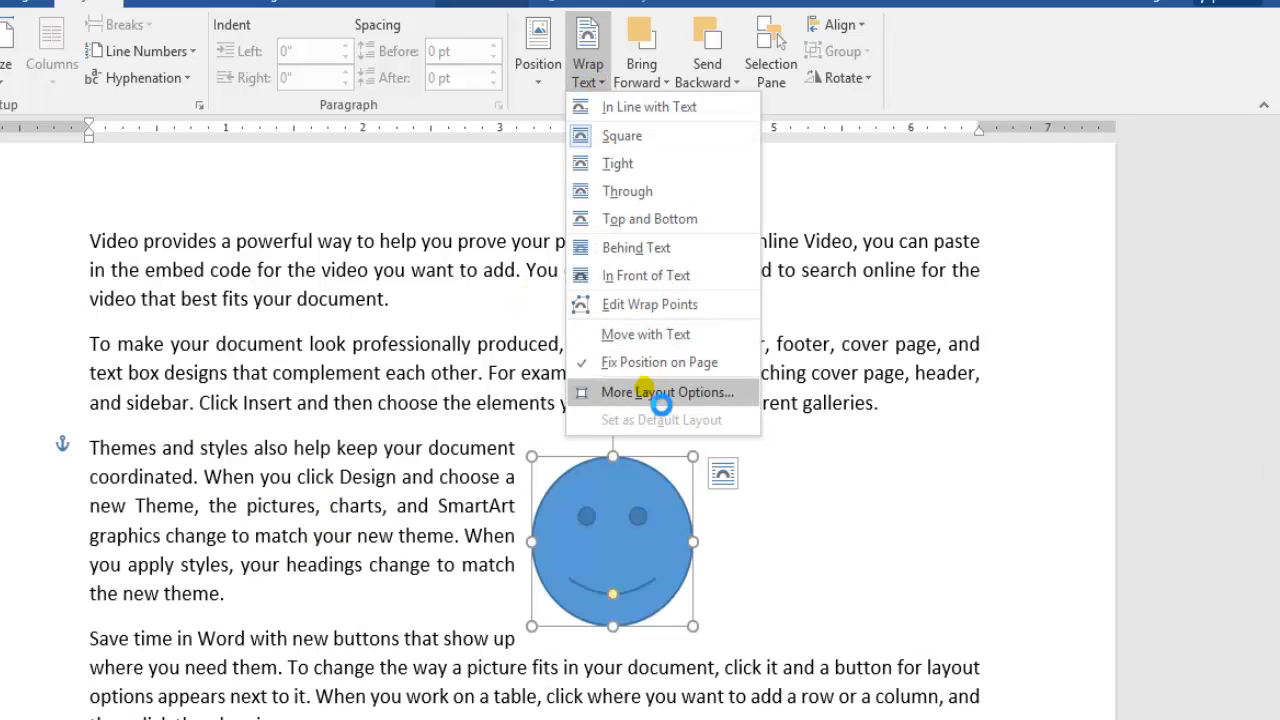
left_click(662, 393)
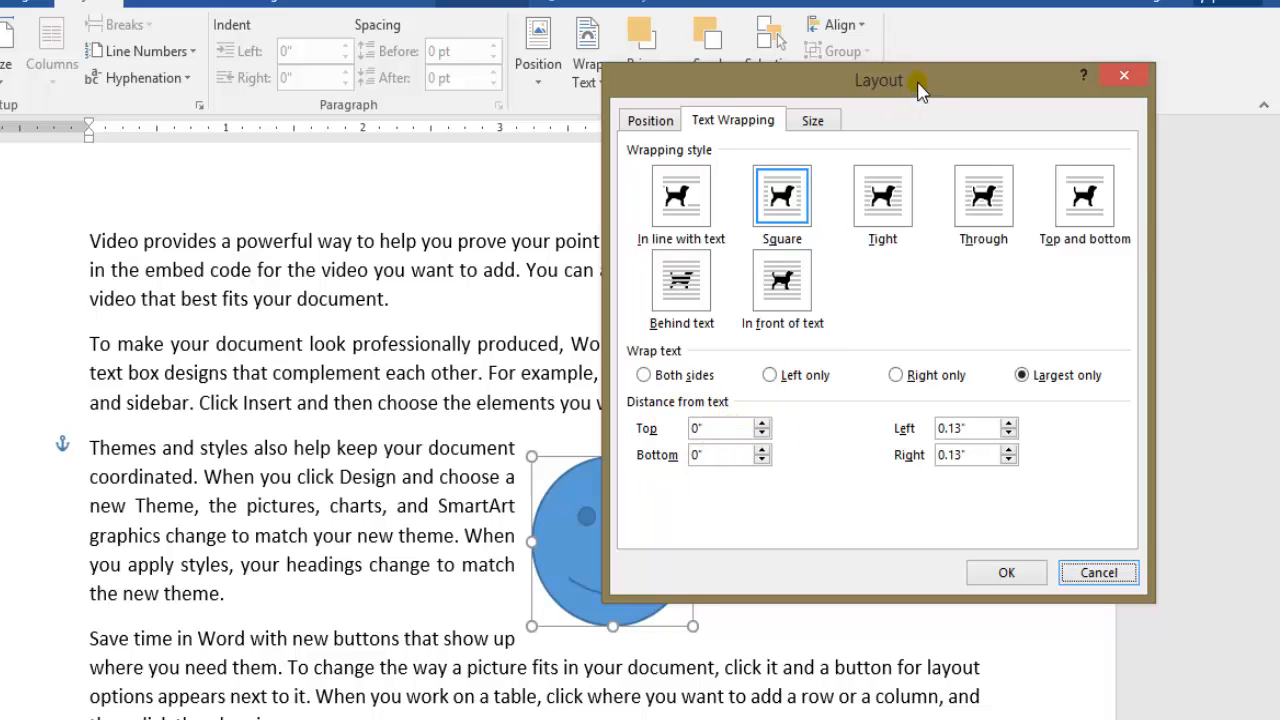
left_click_drag(920, 80, 938, 40)
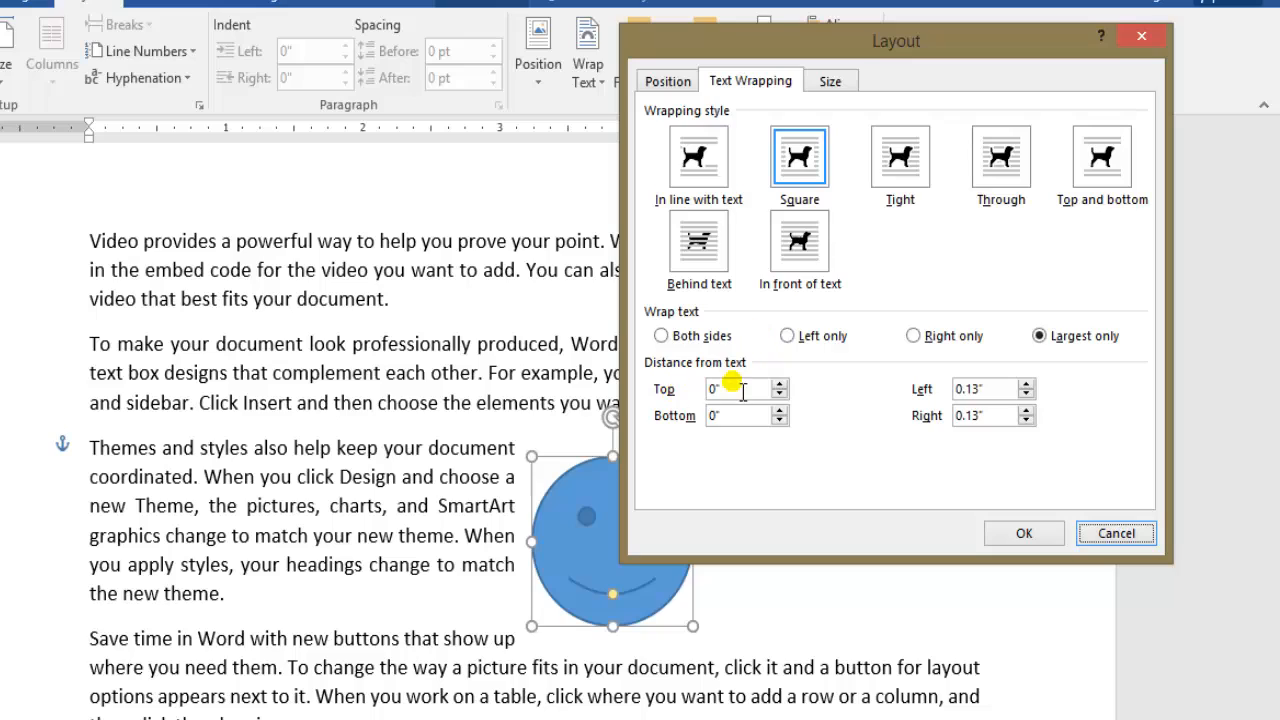
left_click(777, 383)
left_click(777, 383)
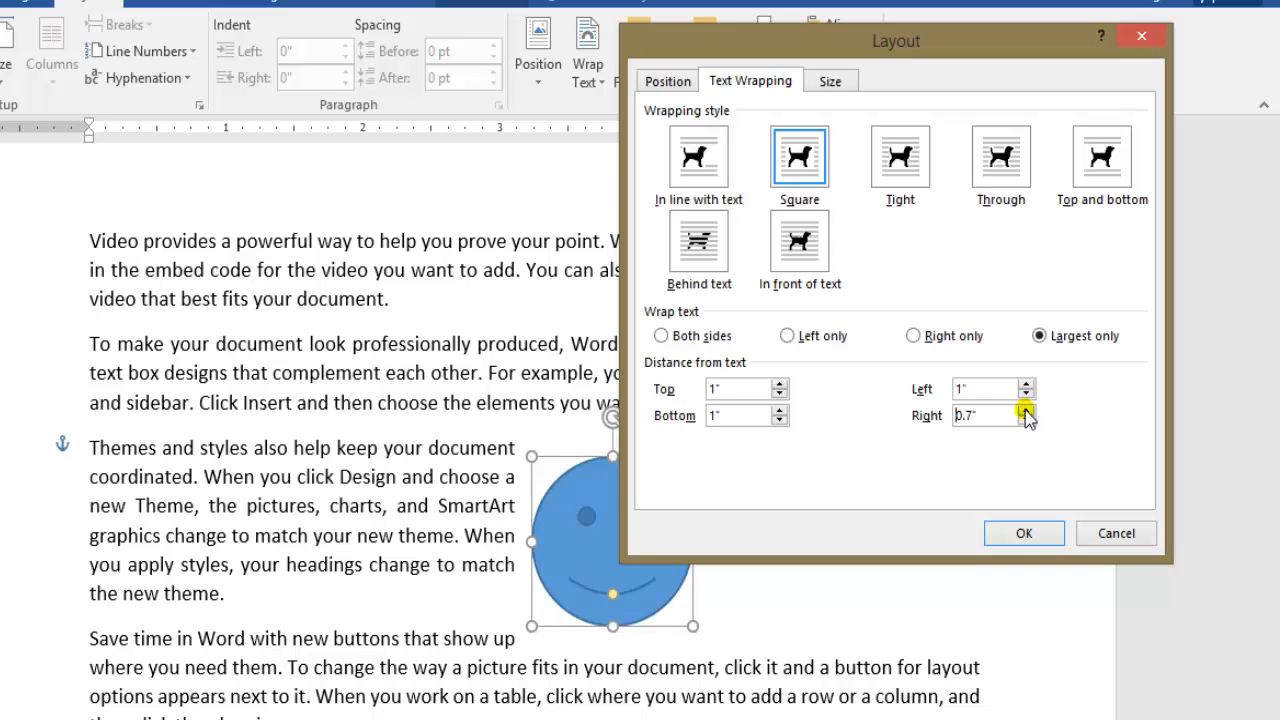
left_click(1018, 537)
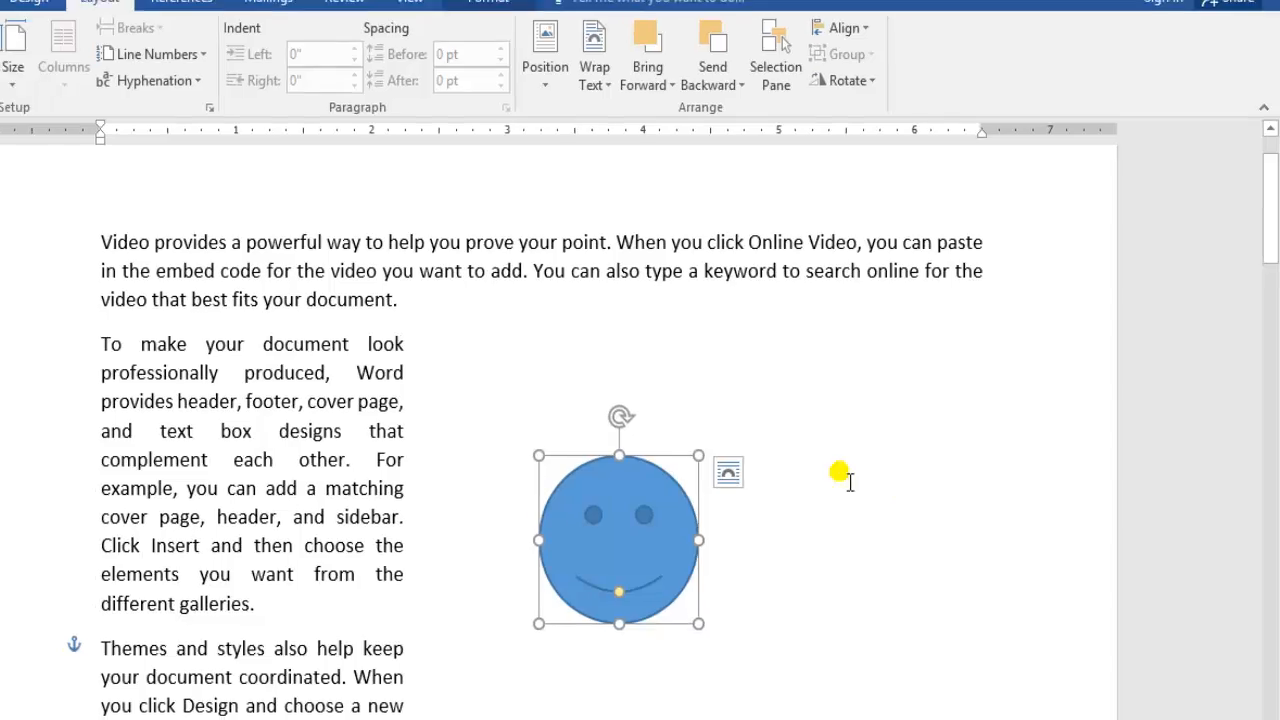
Move the smiley face left to the middle of the text, and set the text to wrap on Both sides
left_click_drag(629, 534, 594, 530)
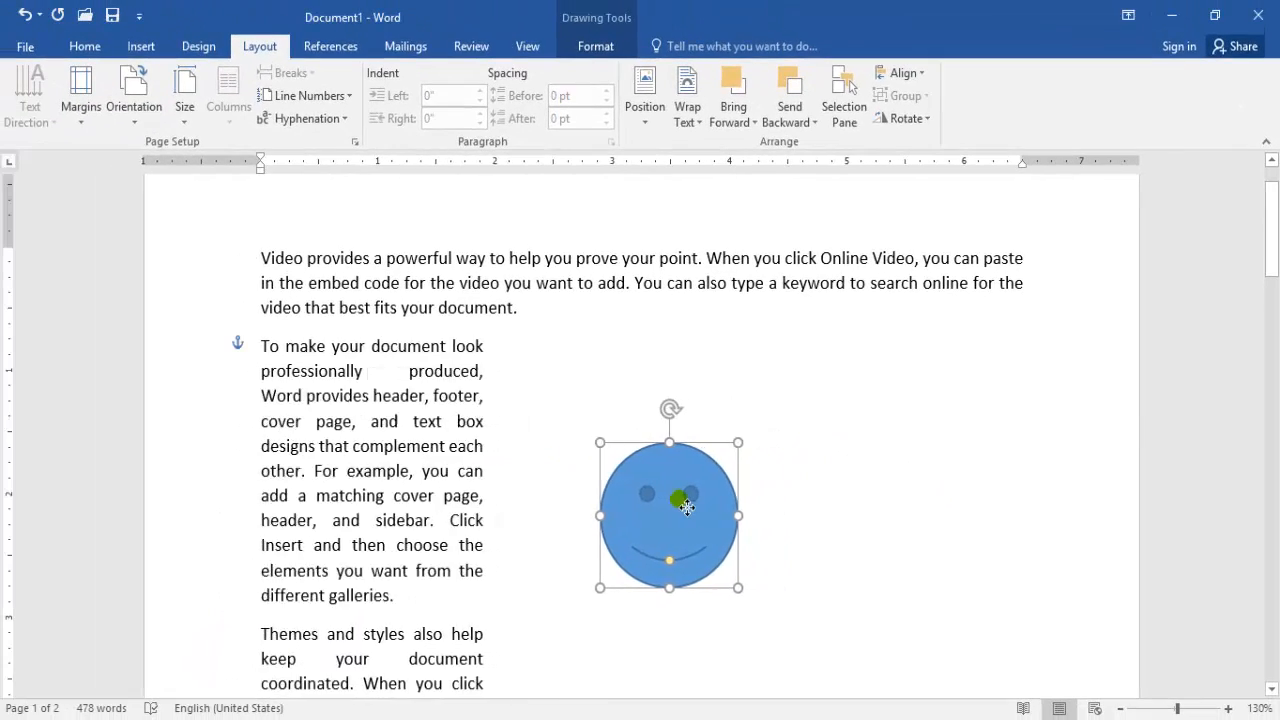
left_click_drag(687, 507, 651, 508)
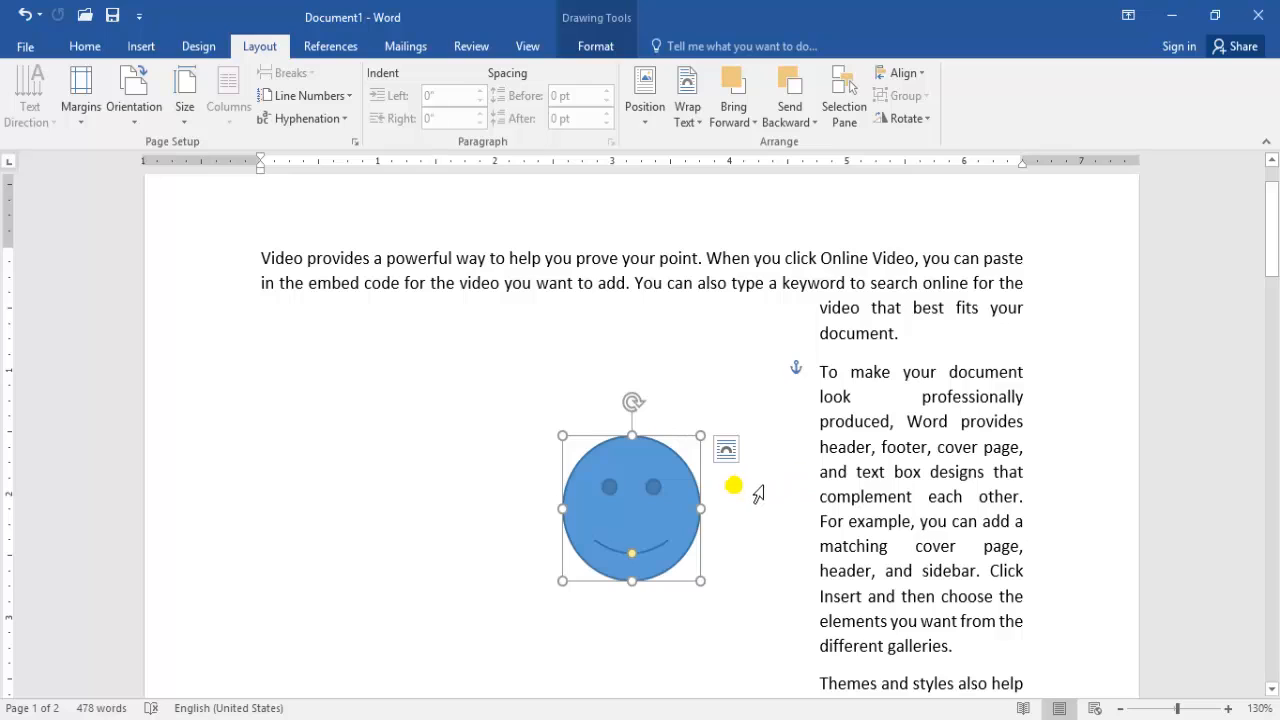
left_click(617, 487)
left_click(692, 118)
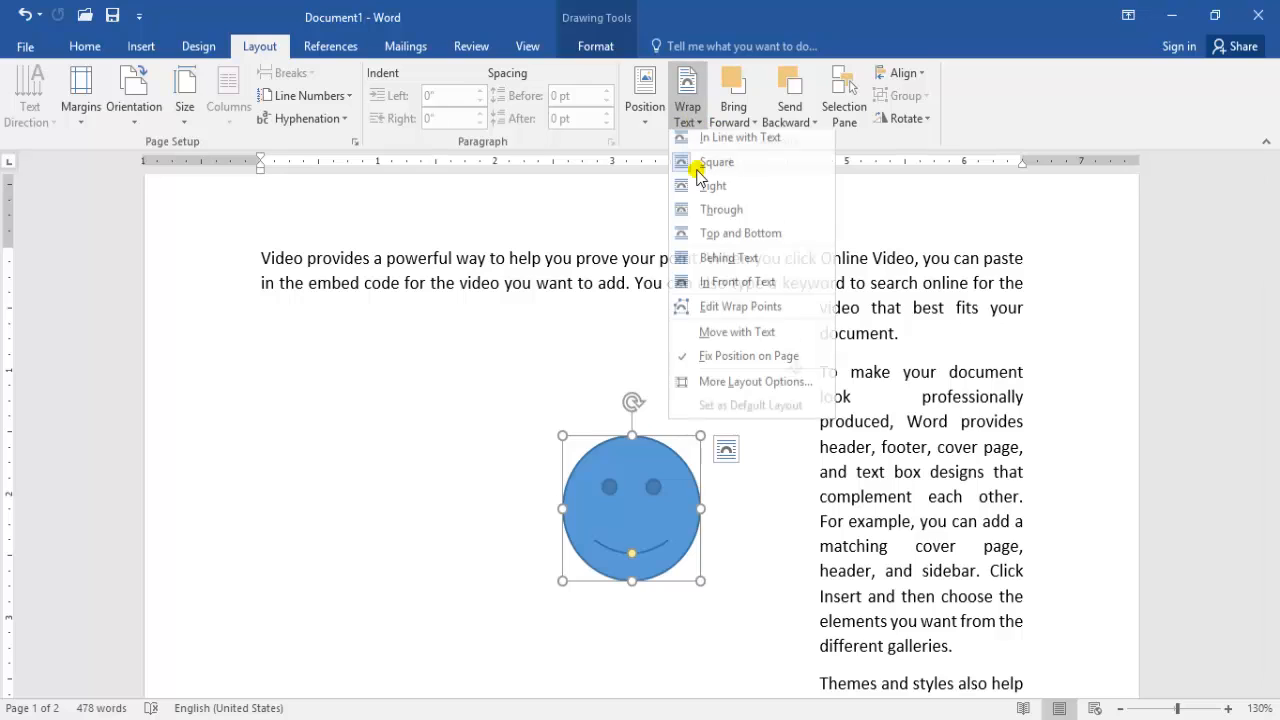
left_click(712, 382)
left_click(790, 339)
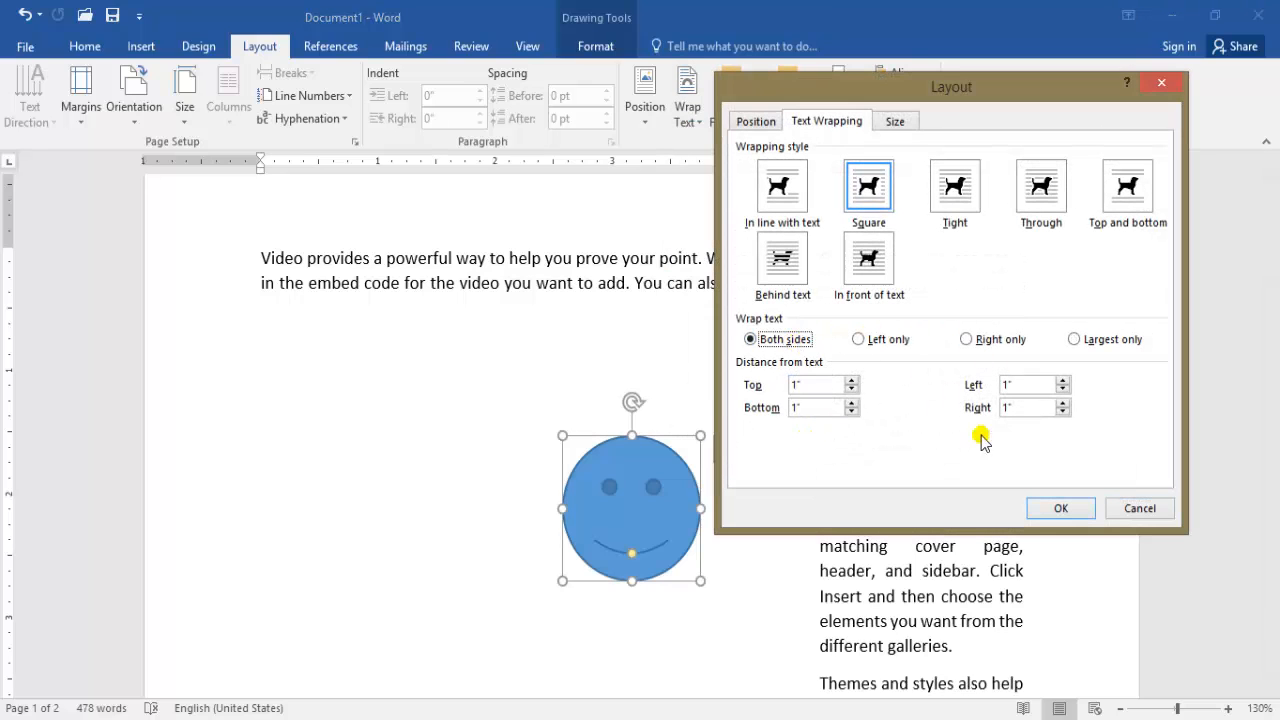
left_click(1060, 508)
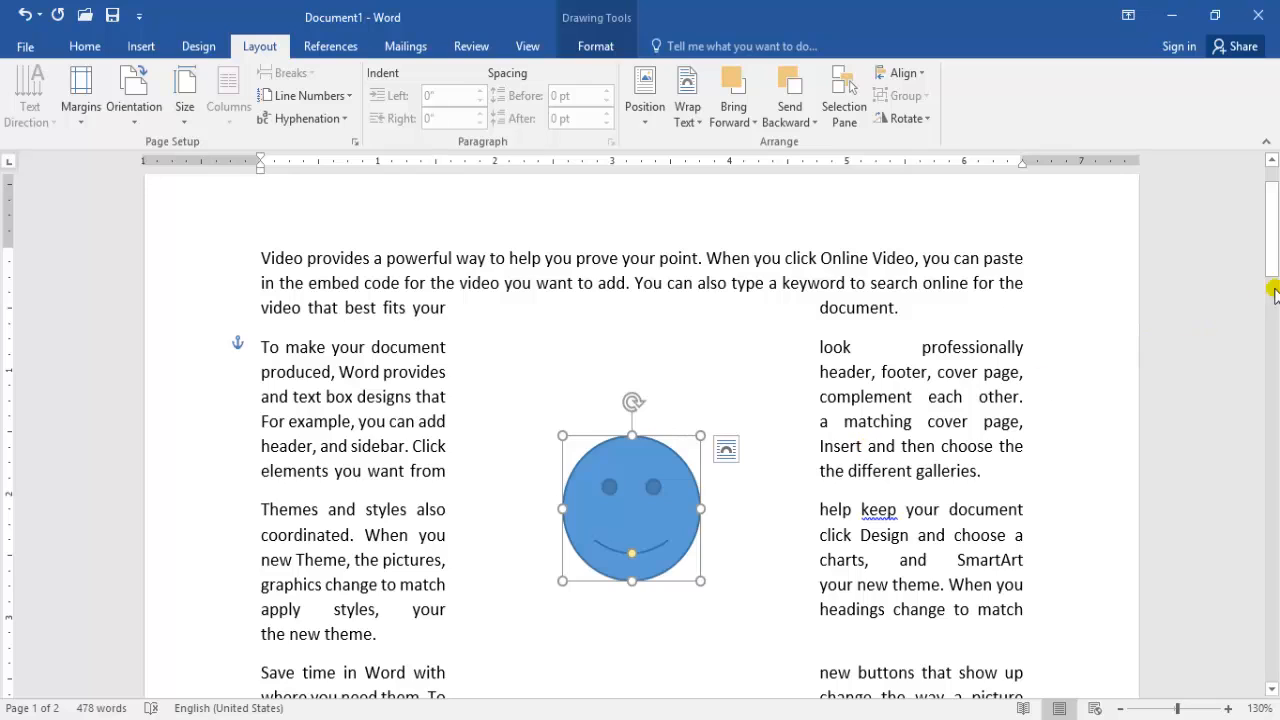
Set the smiley face's distance from text to 0" at the top and bottom and 0.3" on the left, and reduce the right distance
mouse_move(1273, 250)
left_mouse_down()
mouse_move(1275, 275)
mouse_move(1275, 264)
left_mouse_up()
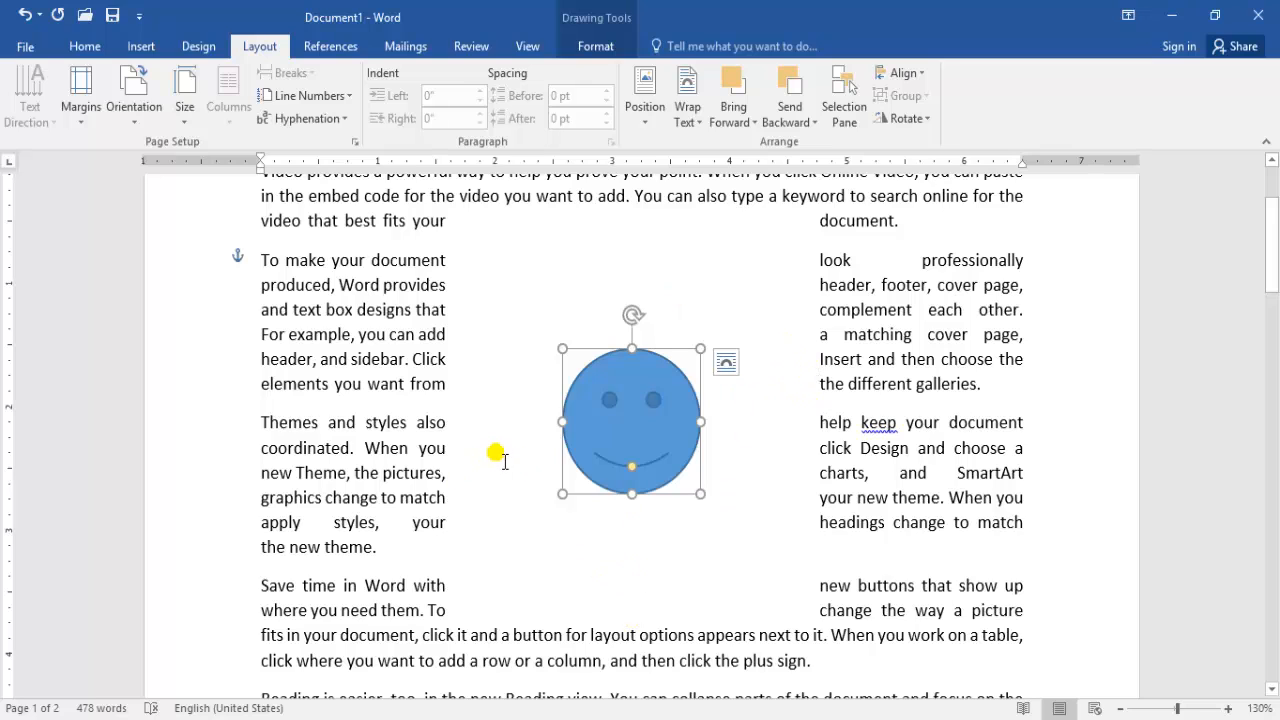
left_click(687, 105)
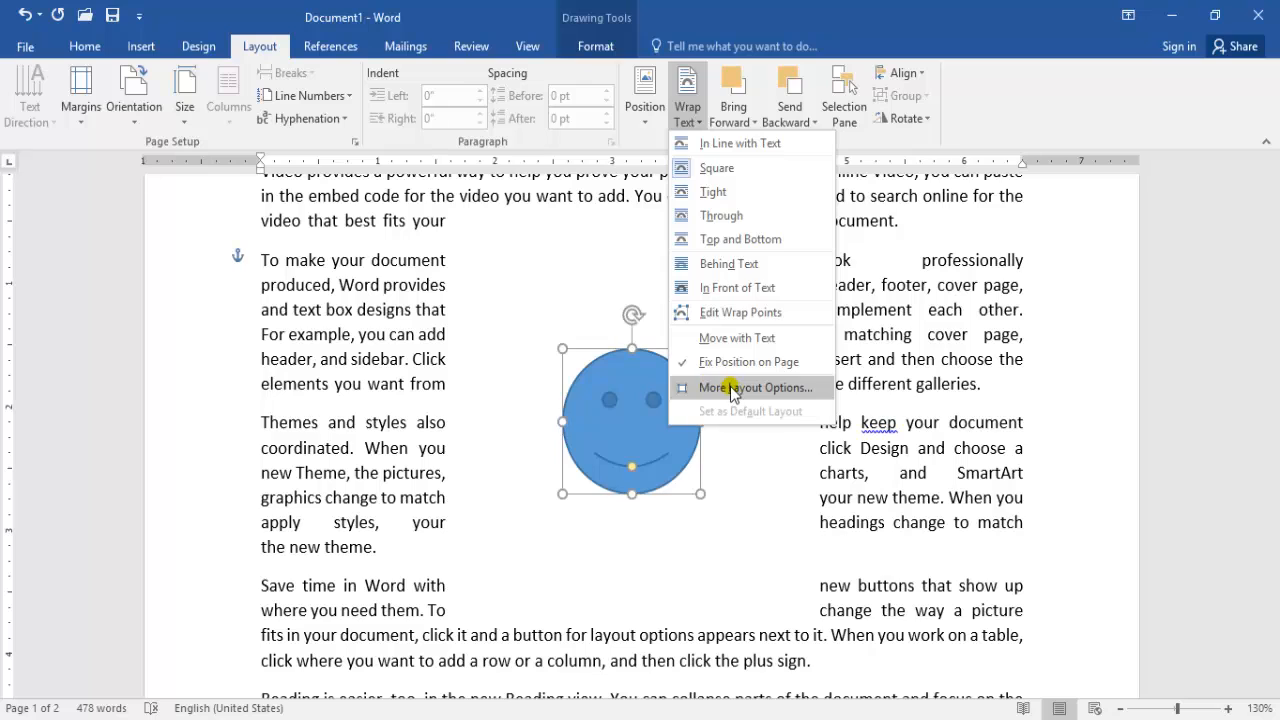
left_click(733, 390)
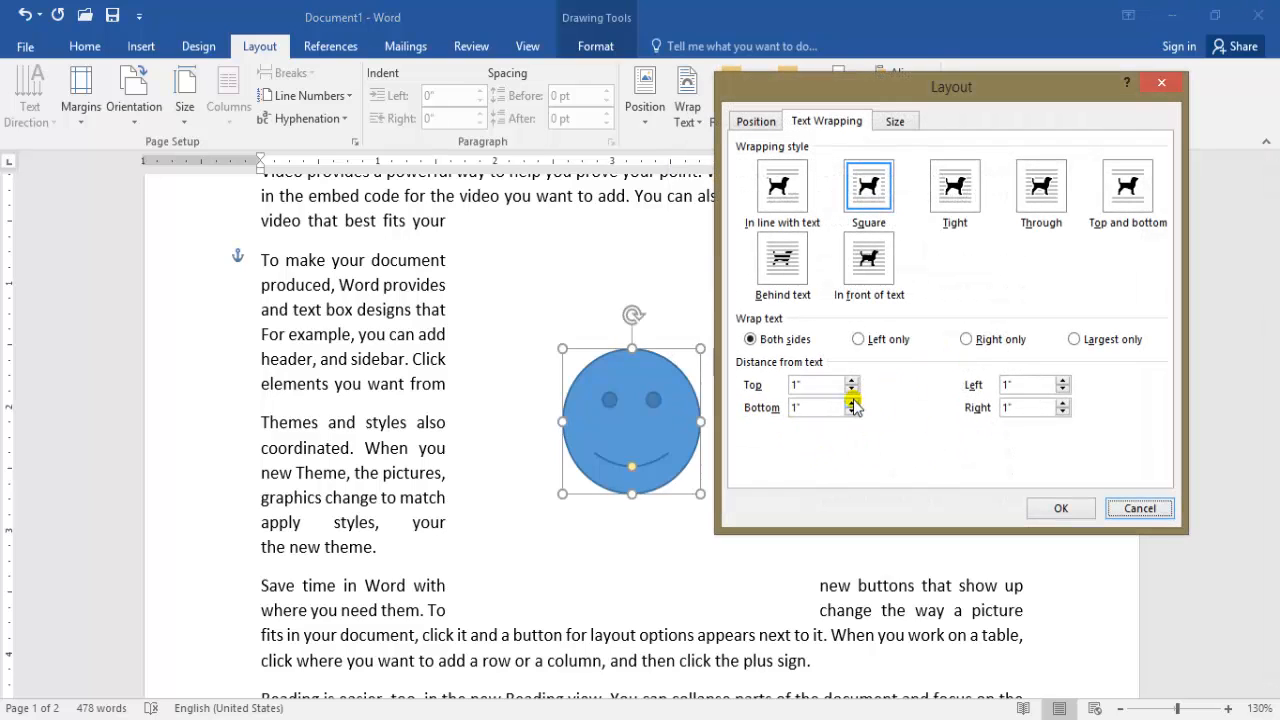
left_click(851, 389)
left_click(851, 389)
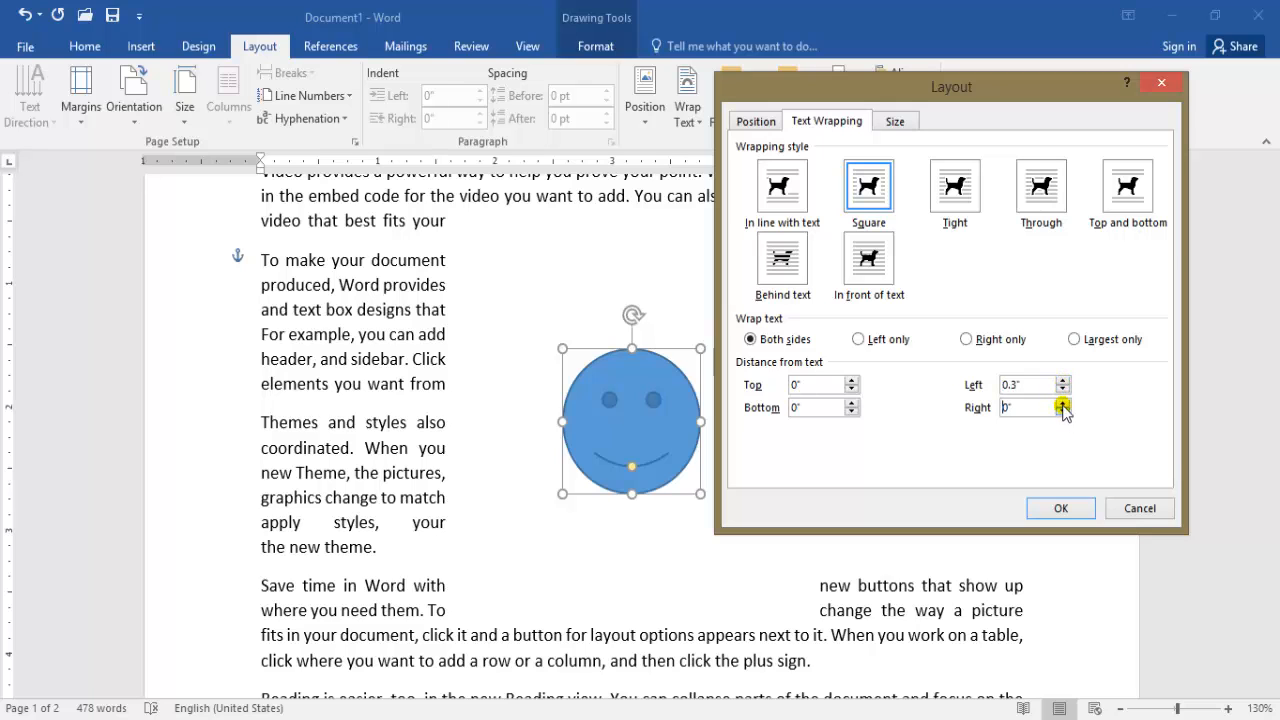
left_click(1058, 509)
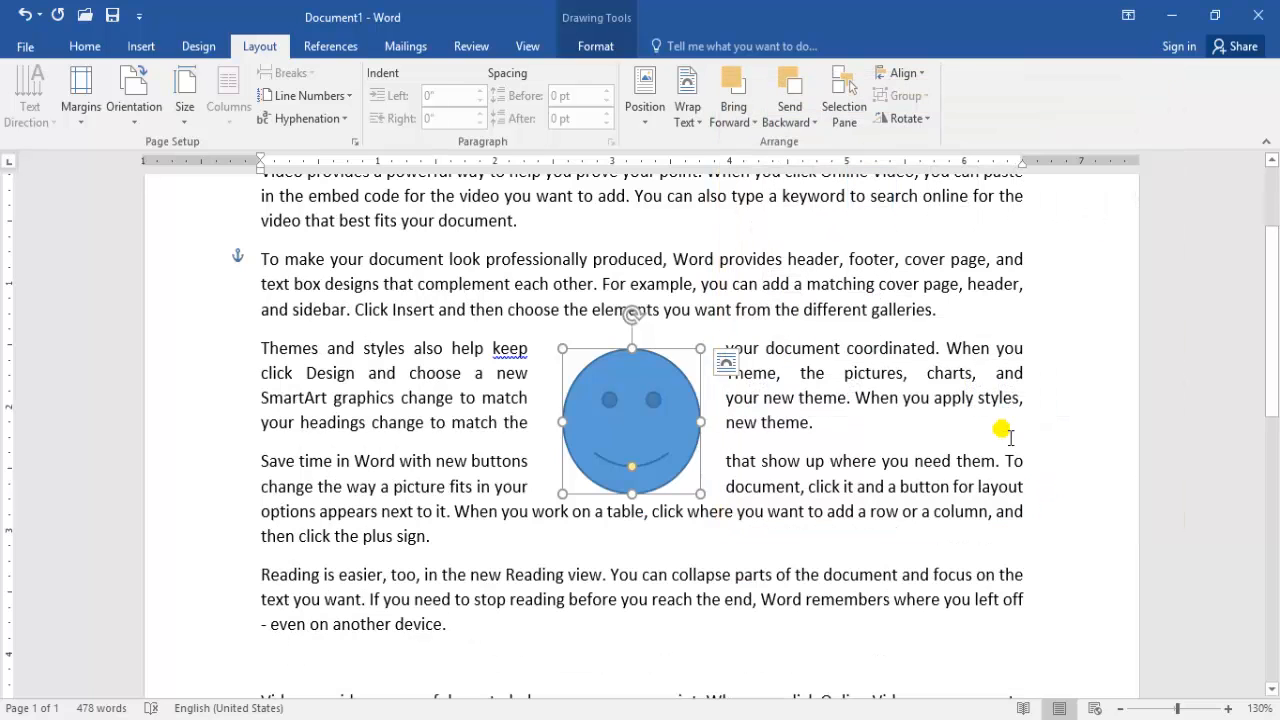
scroll(1268, 375, "up", 1)
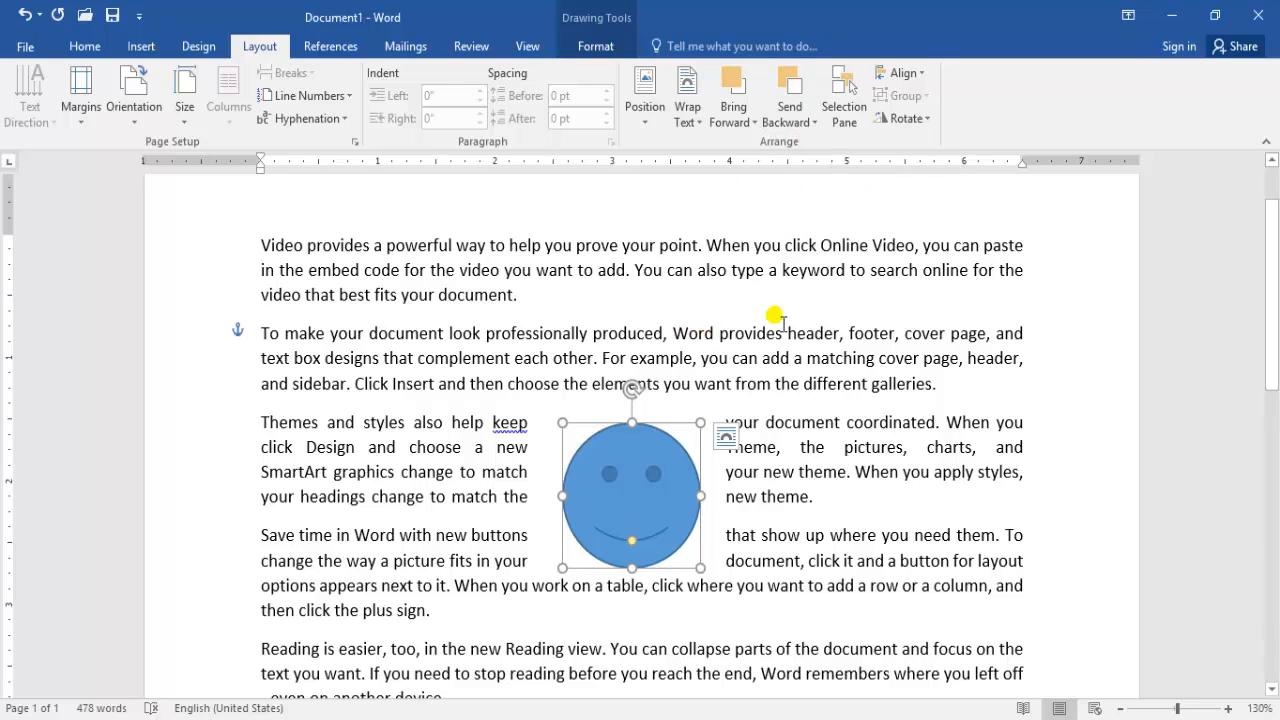
Review the alignment options for the smiley face and the Grid and Guides settings, then close the settings
left_click_drag(609, 474, 643, 507)
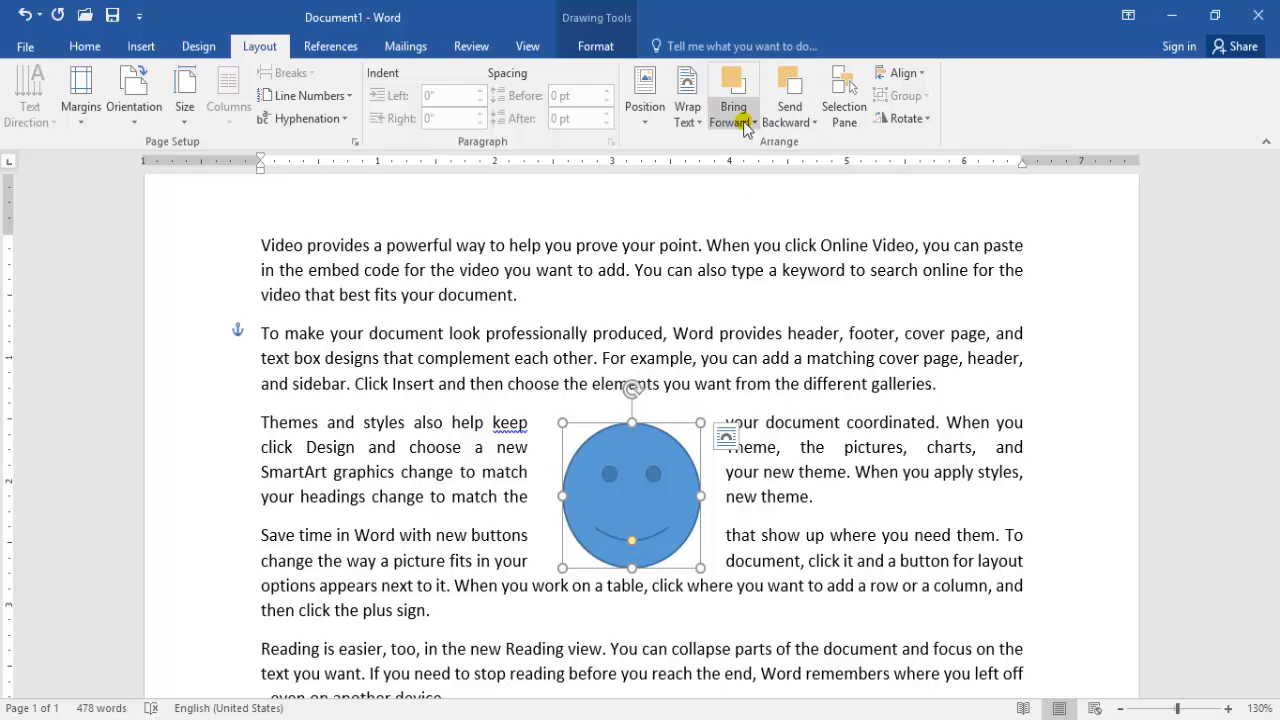
left_click(910, 75)
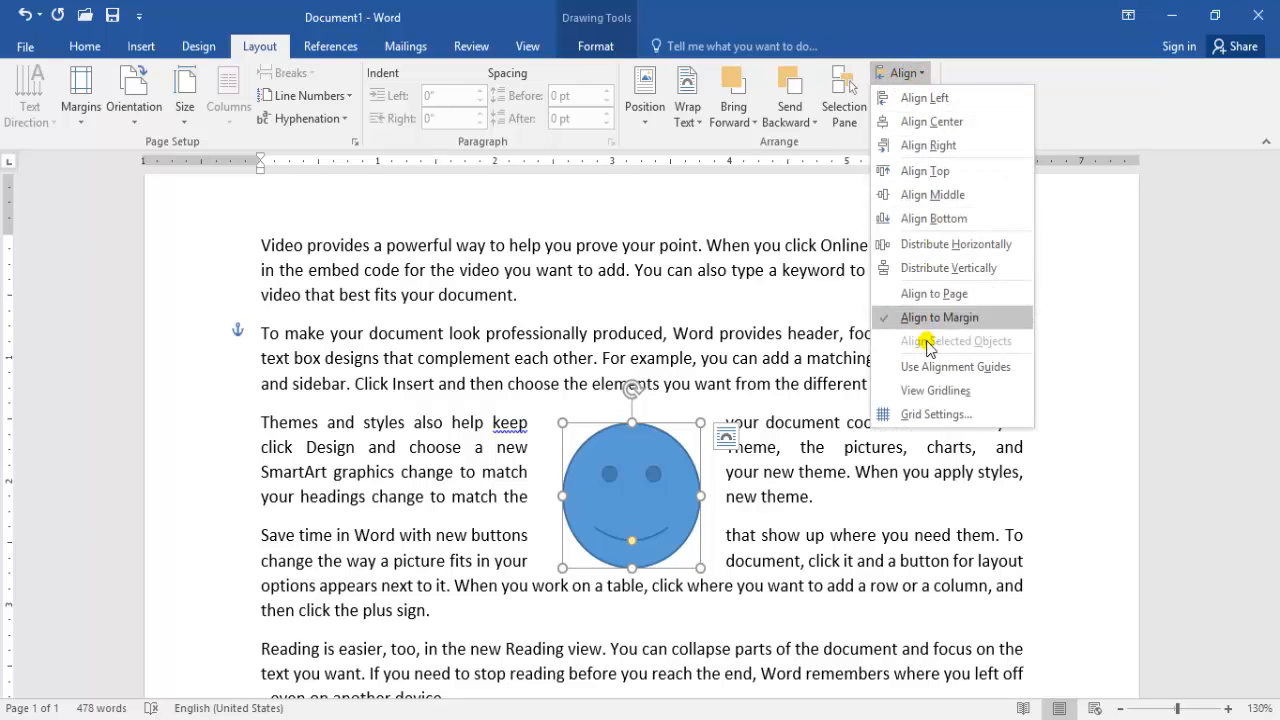
left_click(938, 412)
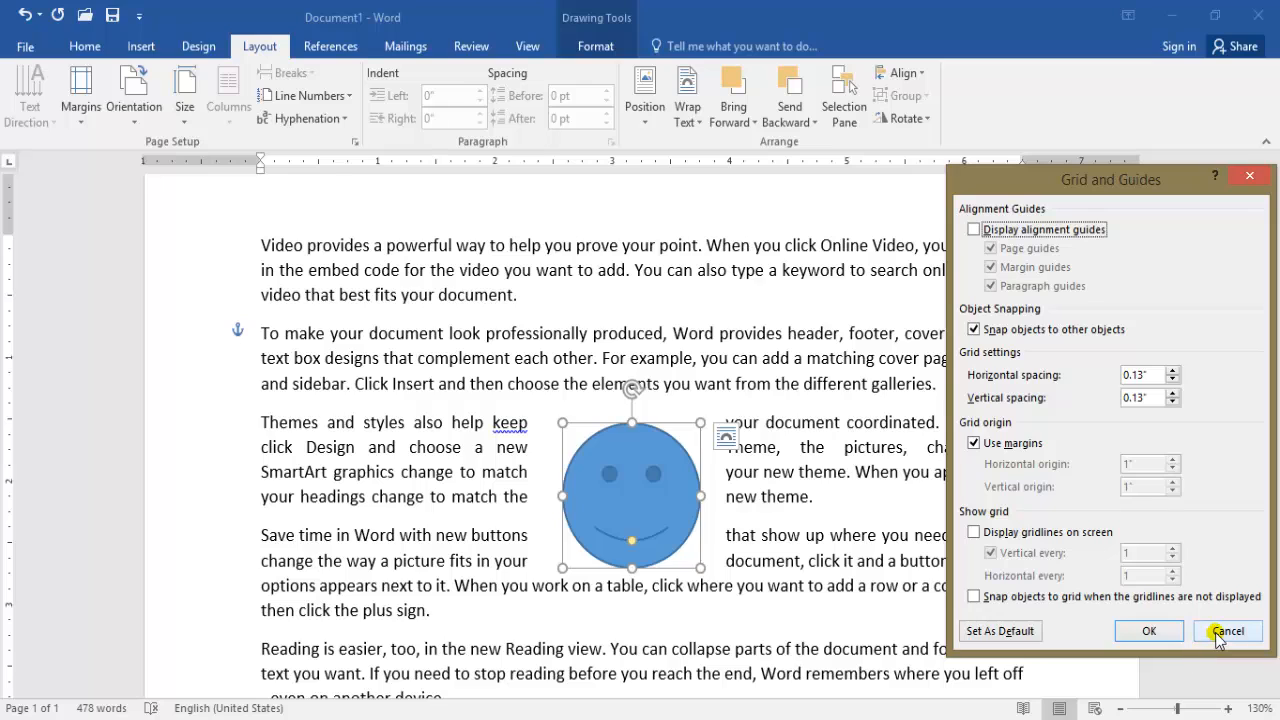
left_click(1149, 631)
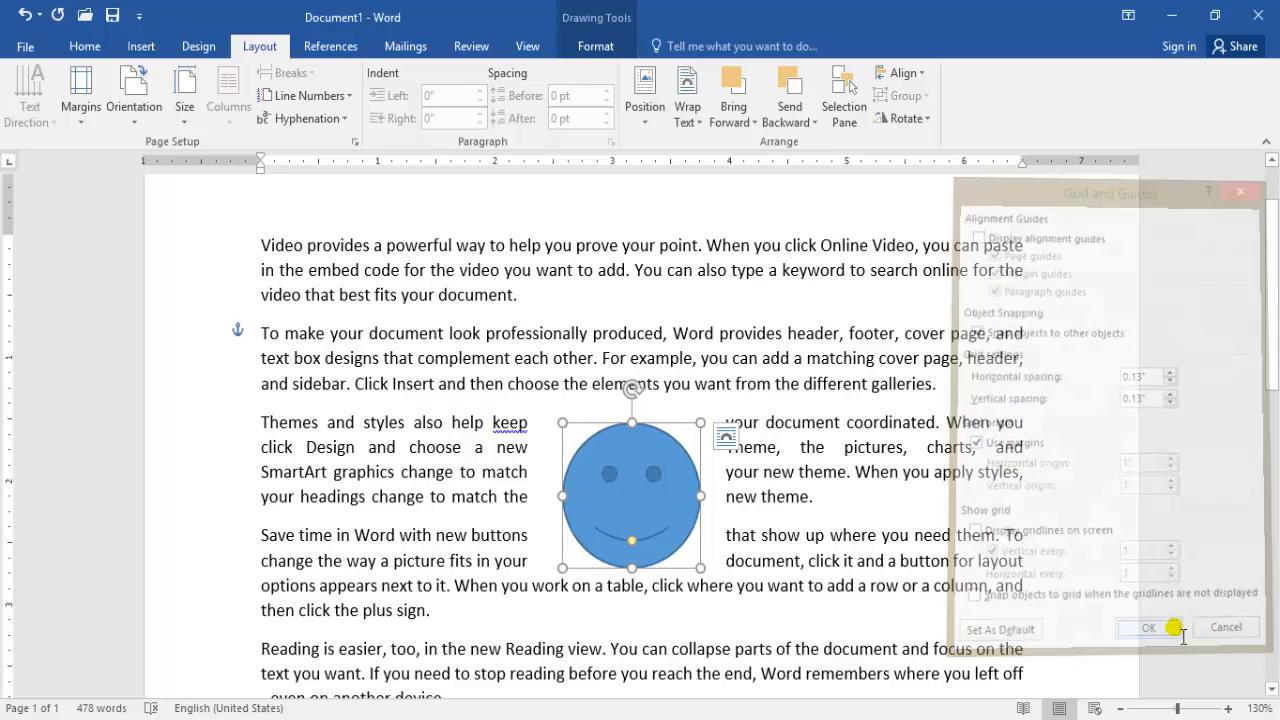